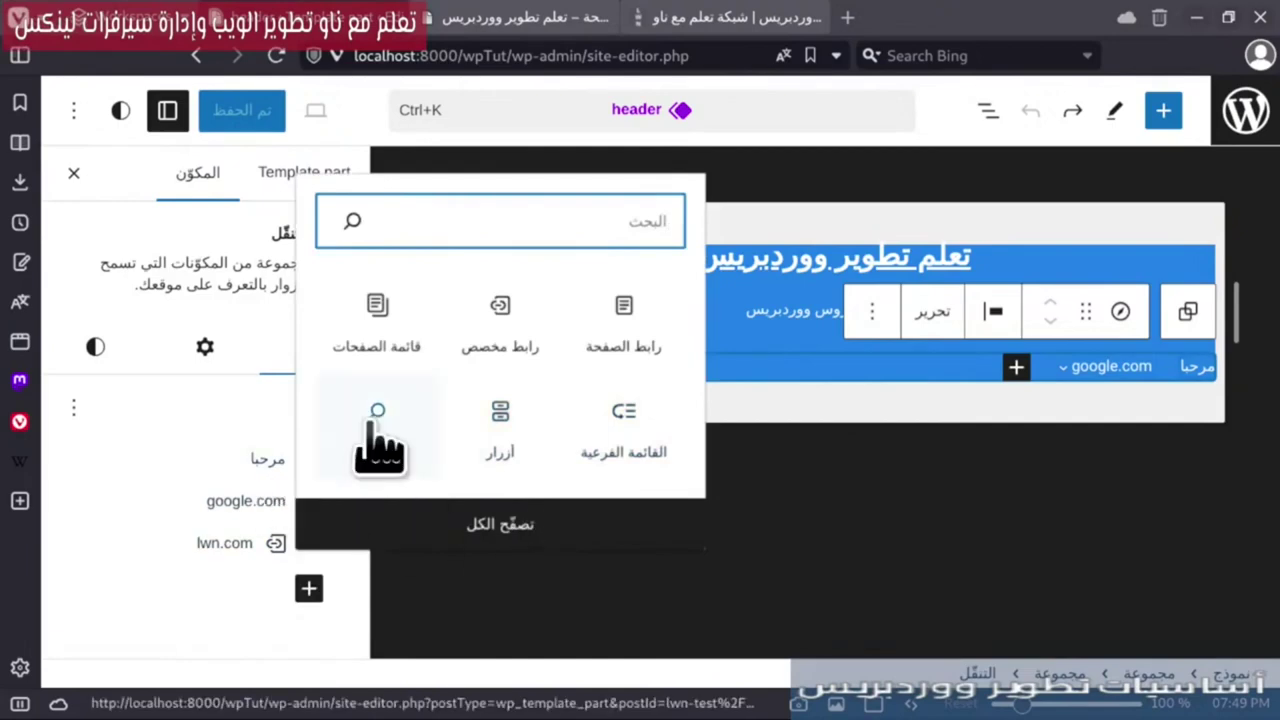
- Add a Search block to the header's navigation menu, save it, and try the new search box on the site with "test"
{"action": "left_click", "coordinate": [376, 430]}
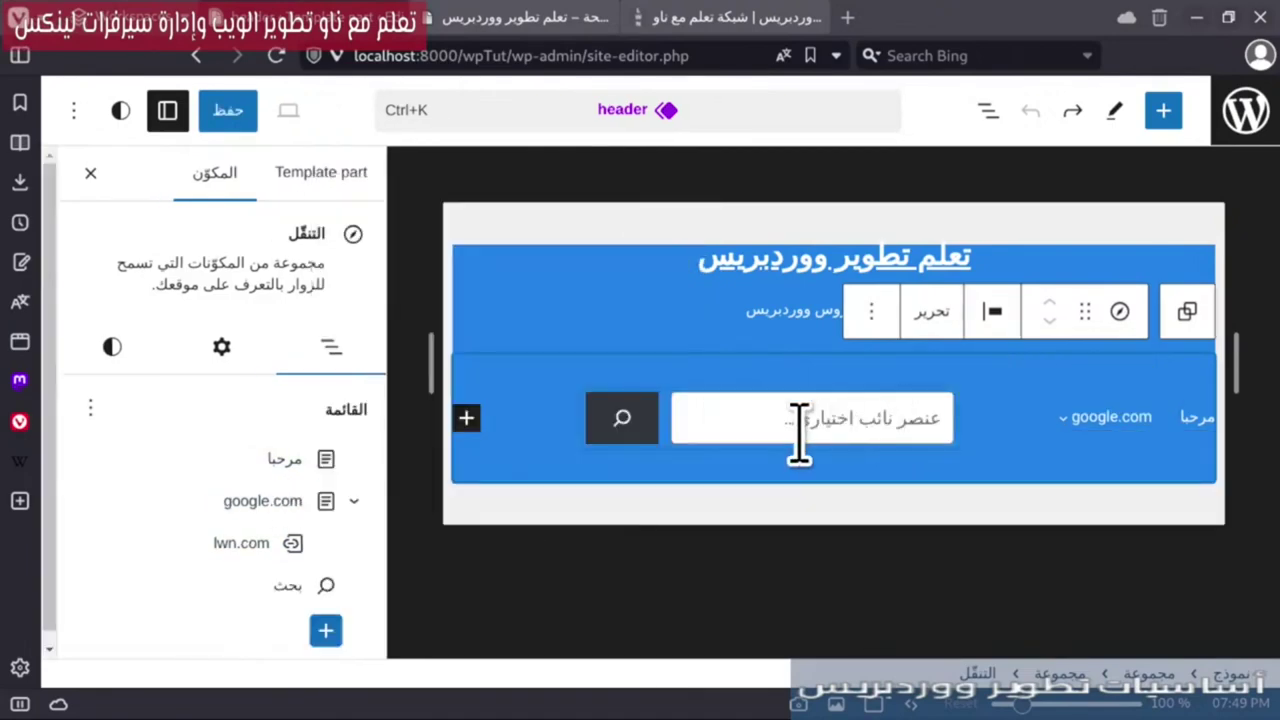
{"action": "left_click", "coordinate": [228, 110]}
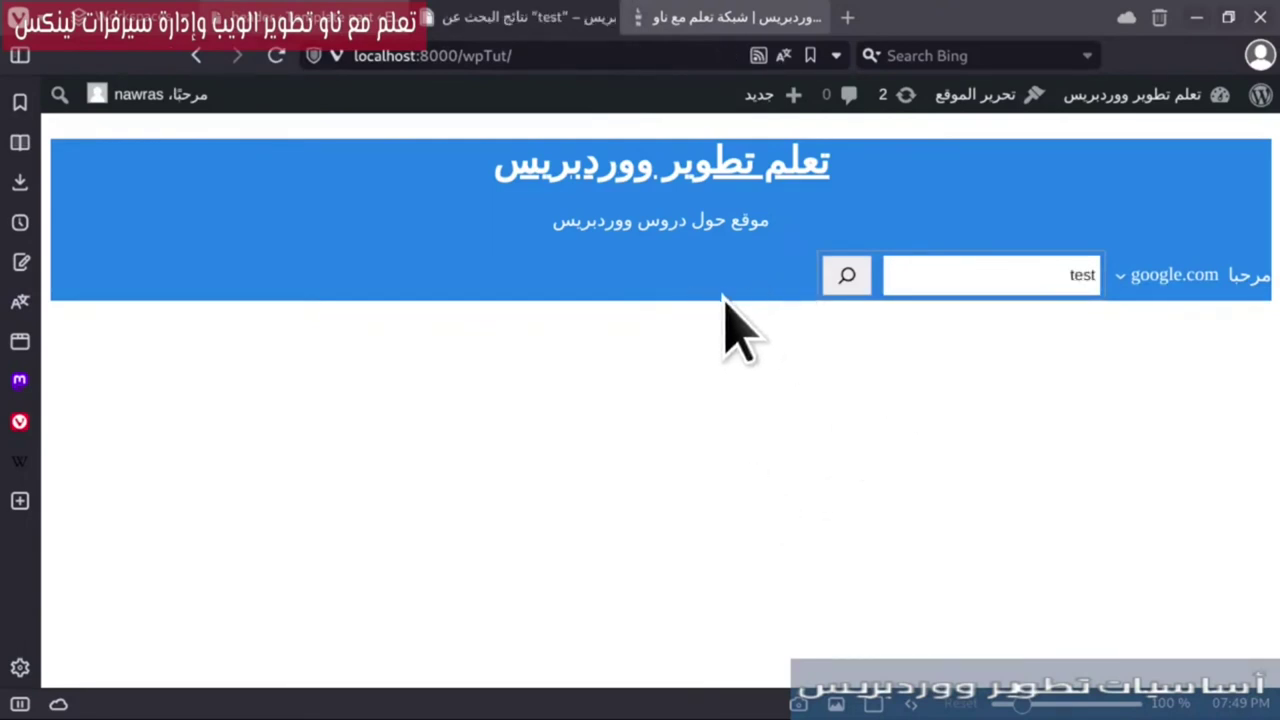
{"action": "left_click", "coordinate": [1001, 285]}
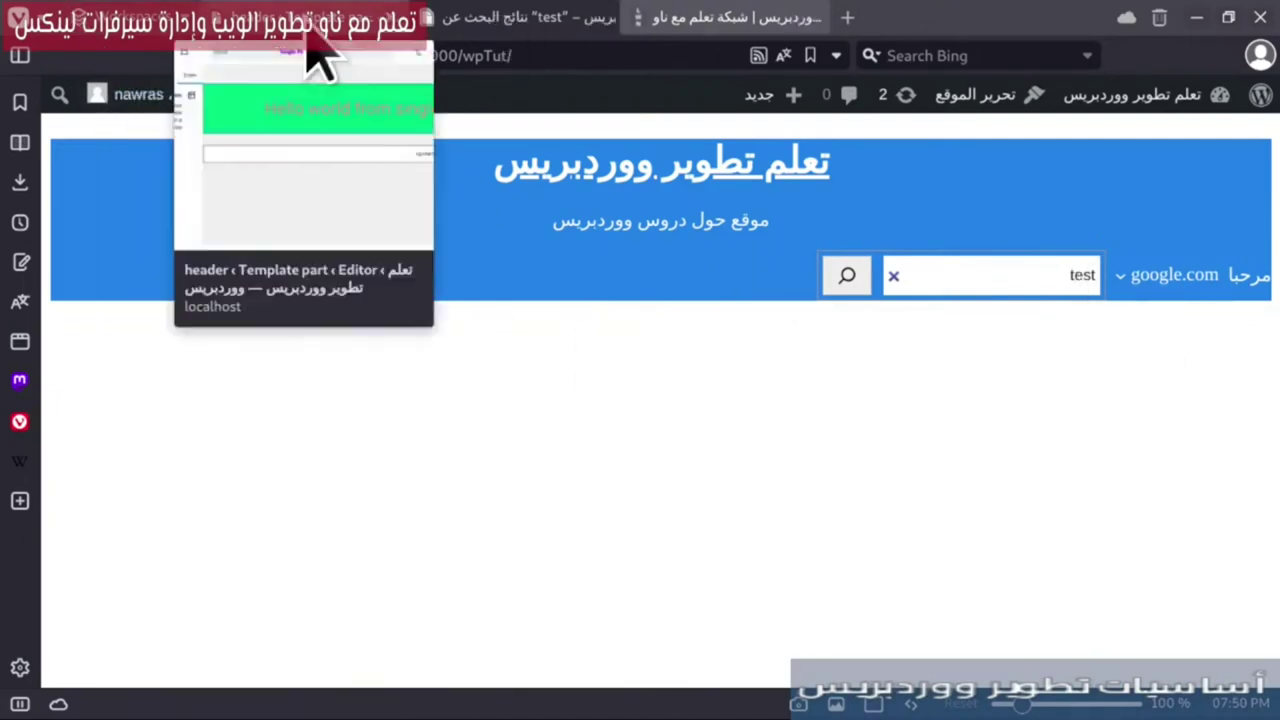
- Back in the header editor, add a page link to "مثال على صفحة" in the navigation menu and save the "قائمة الموقع" changes
{"action": "left_click", "coordinate": [372, 17]}
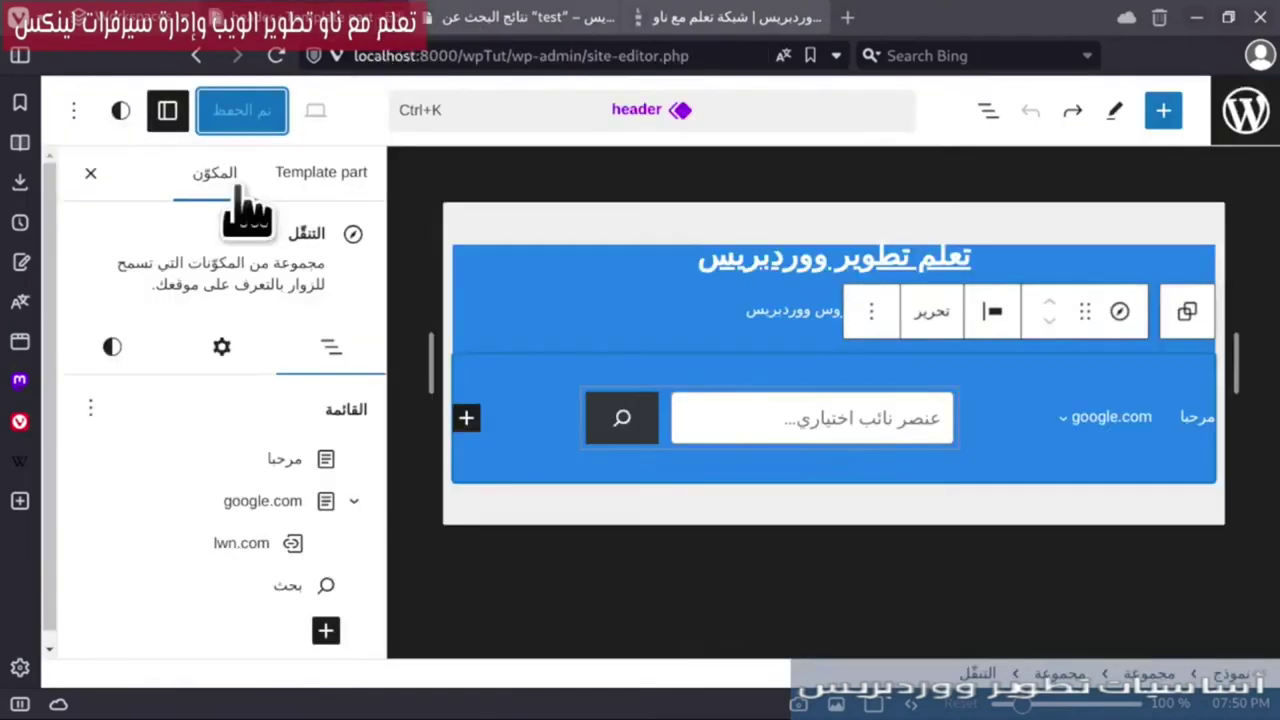
{"action": "left_click", "coordinate": [325, 619]}
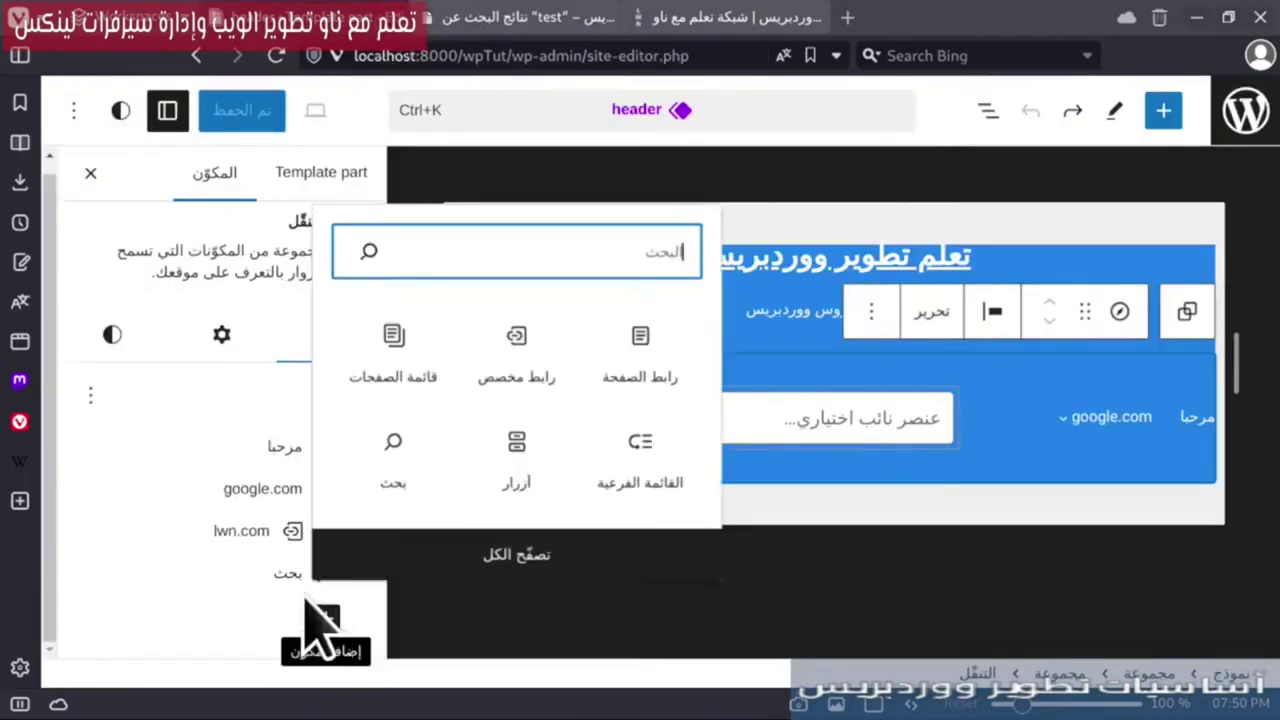
{"action": "left_click", "coordinate": [660, 370]}
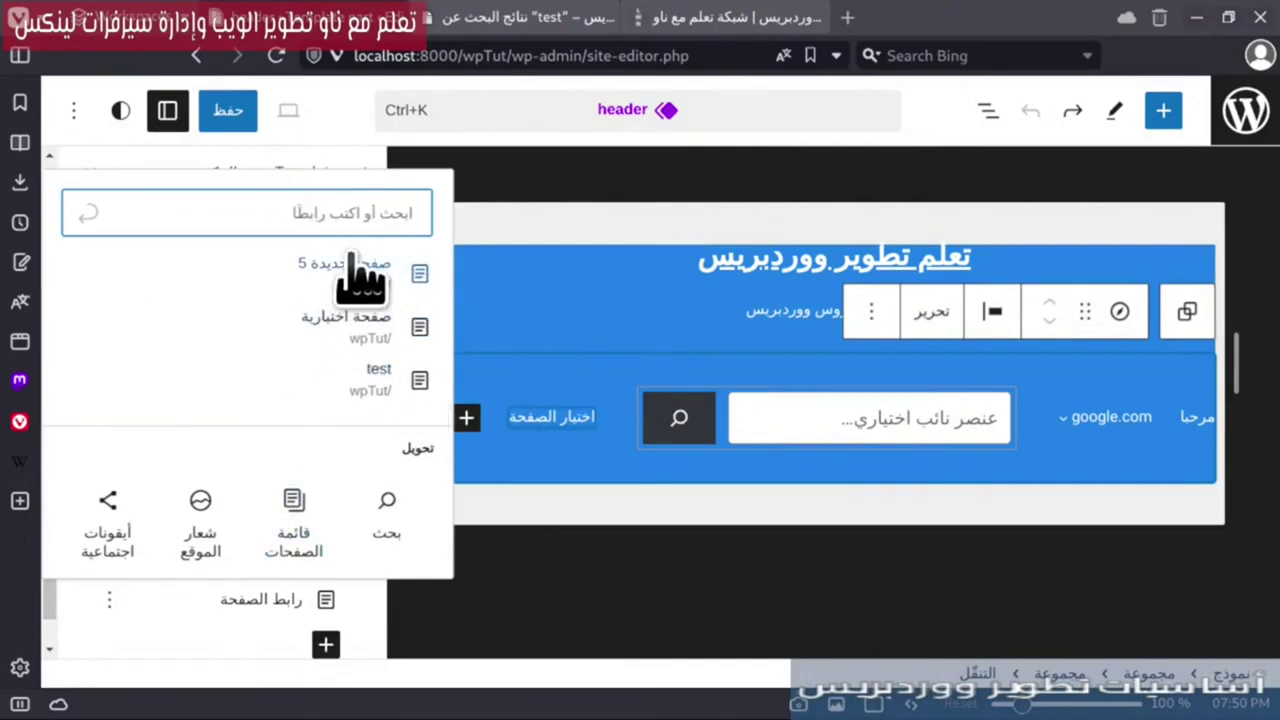
{"action": "left_click", "coordinate": [366, 275]}
{"action": "left_click", "coordinate": [109, 573]}
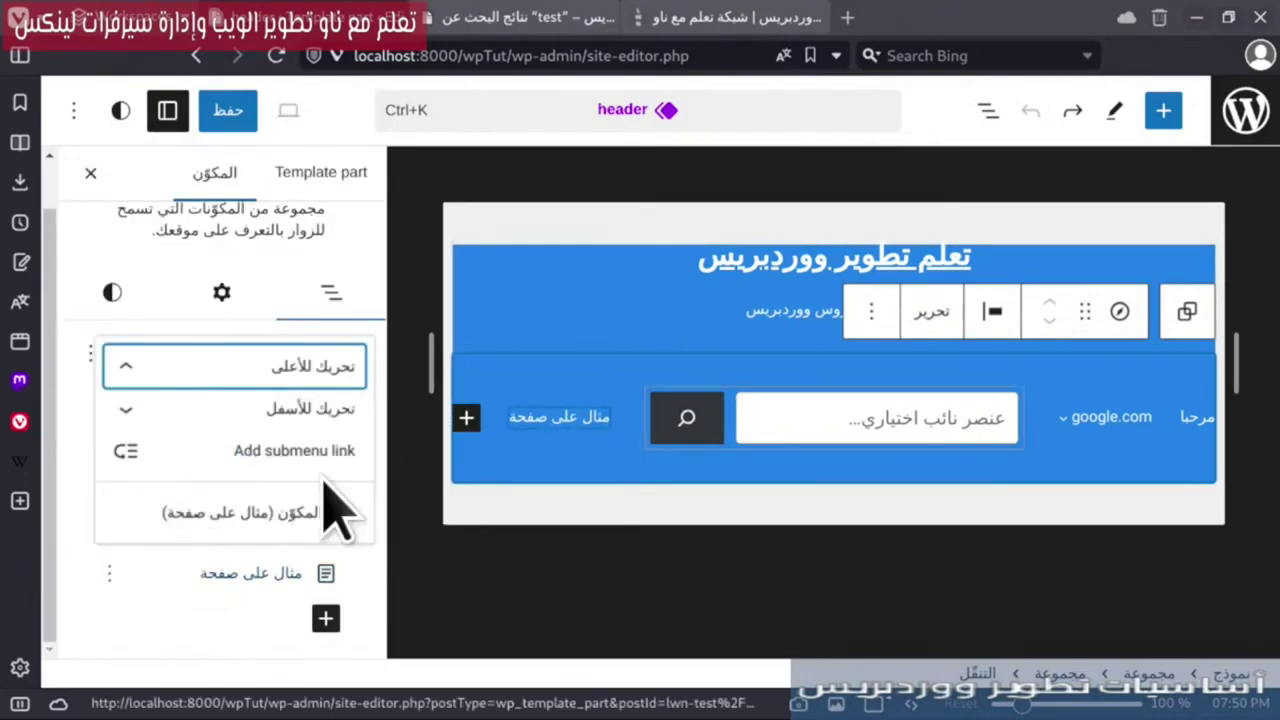
{"action": "left_click", "coordinate": [255, 605]}
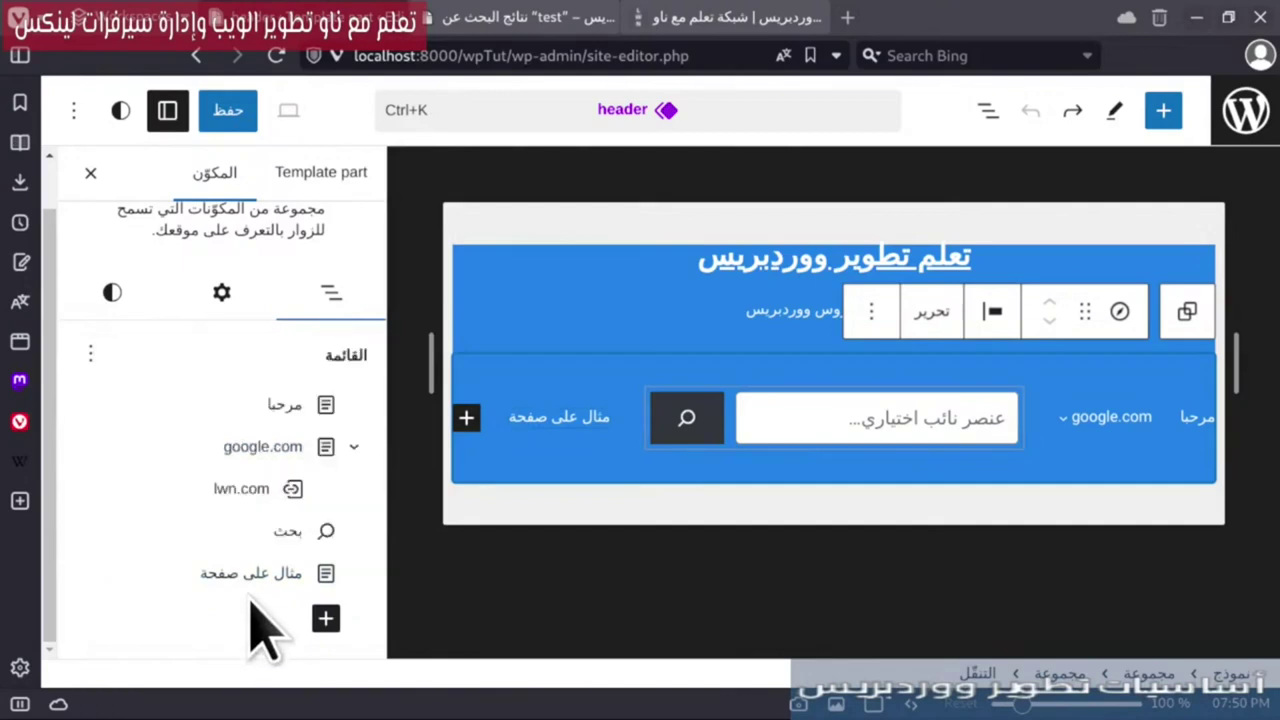
{"action": "left_click", "coordinate": [228, 112]}
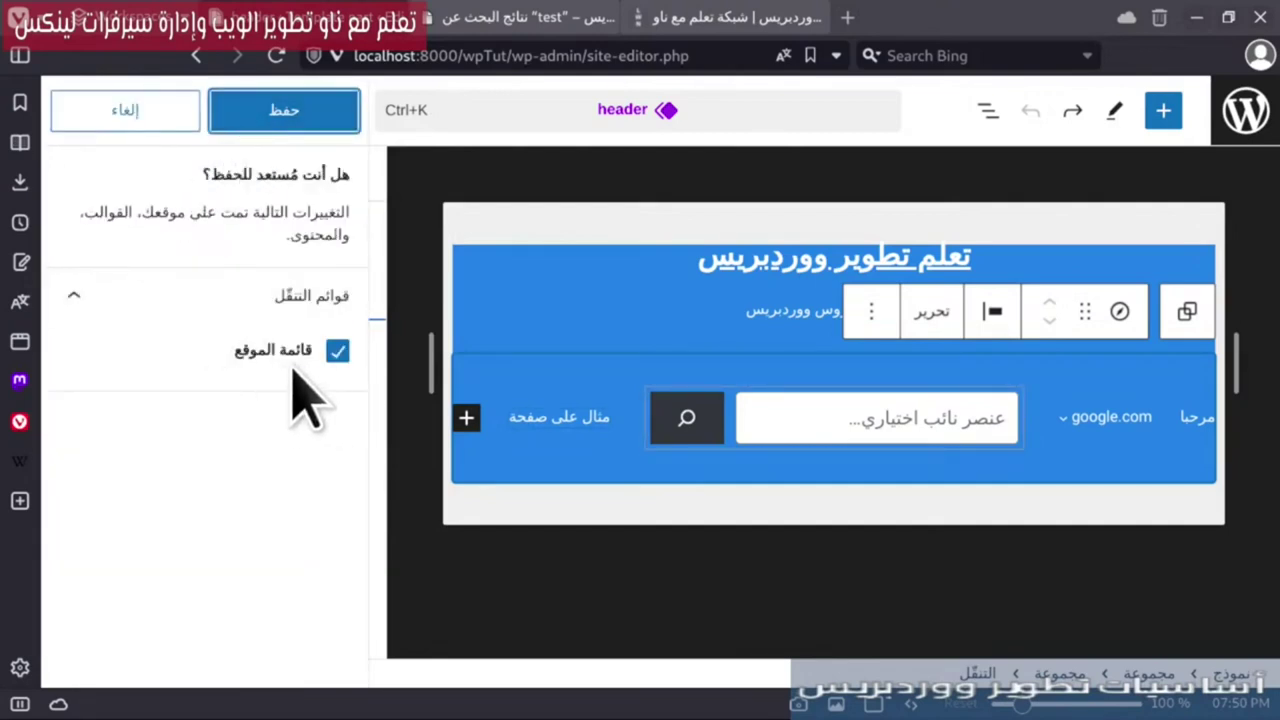
{"action": "left_click", "coordinate": [272, 112]}
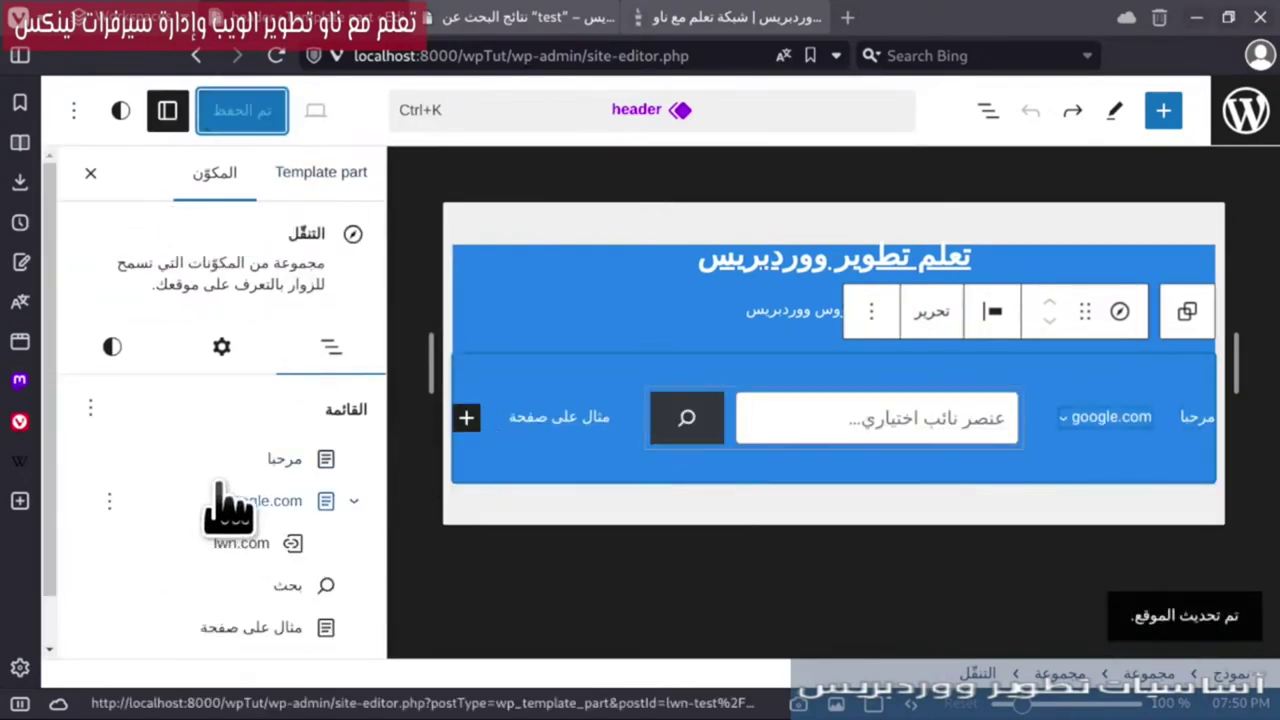
- Examine the navigation block's items in the block list view, and select the "مثال على صفحة" page link
{"action": "scroll", "coordinate": [300, 580], "scroll_direction": "down", "scroll_amount": 1}
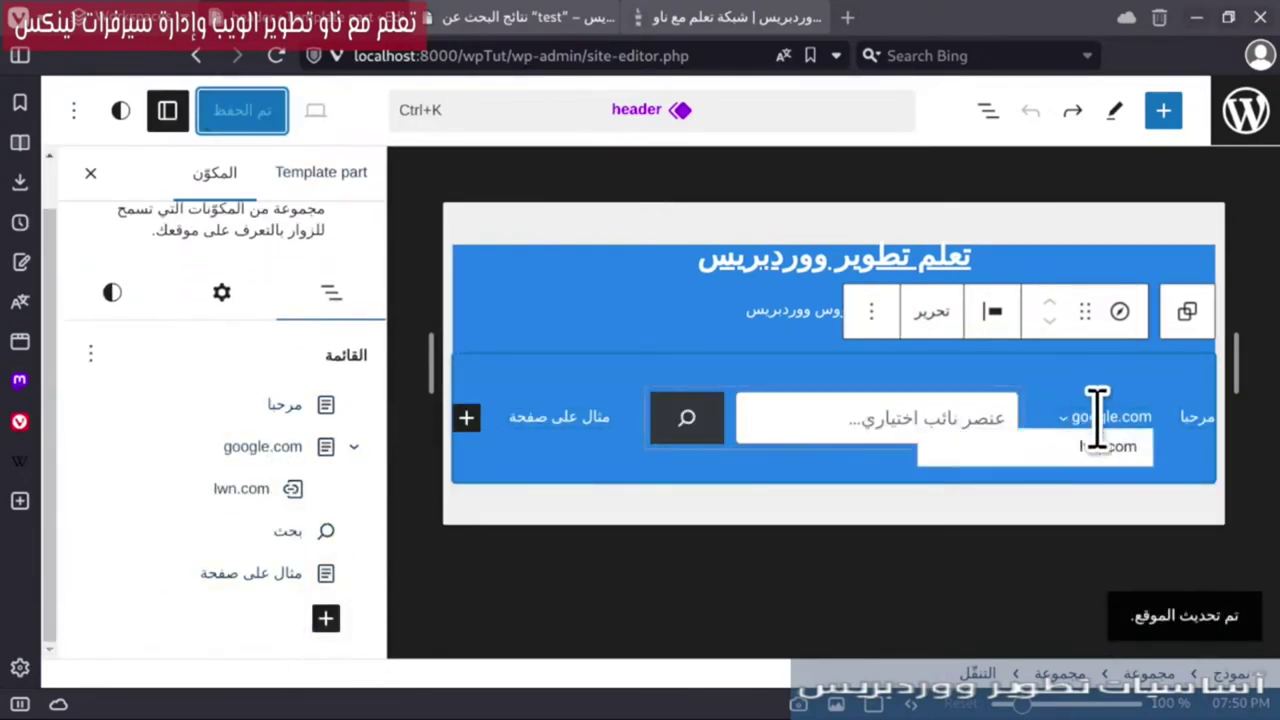
{"action": "left_click", "coordinate": [555, 422]}
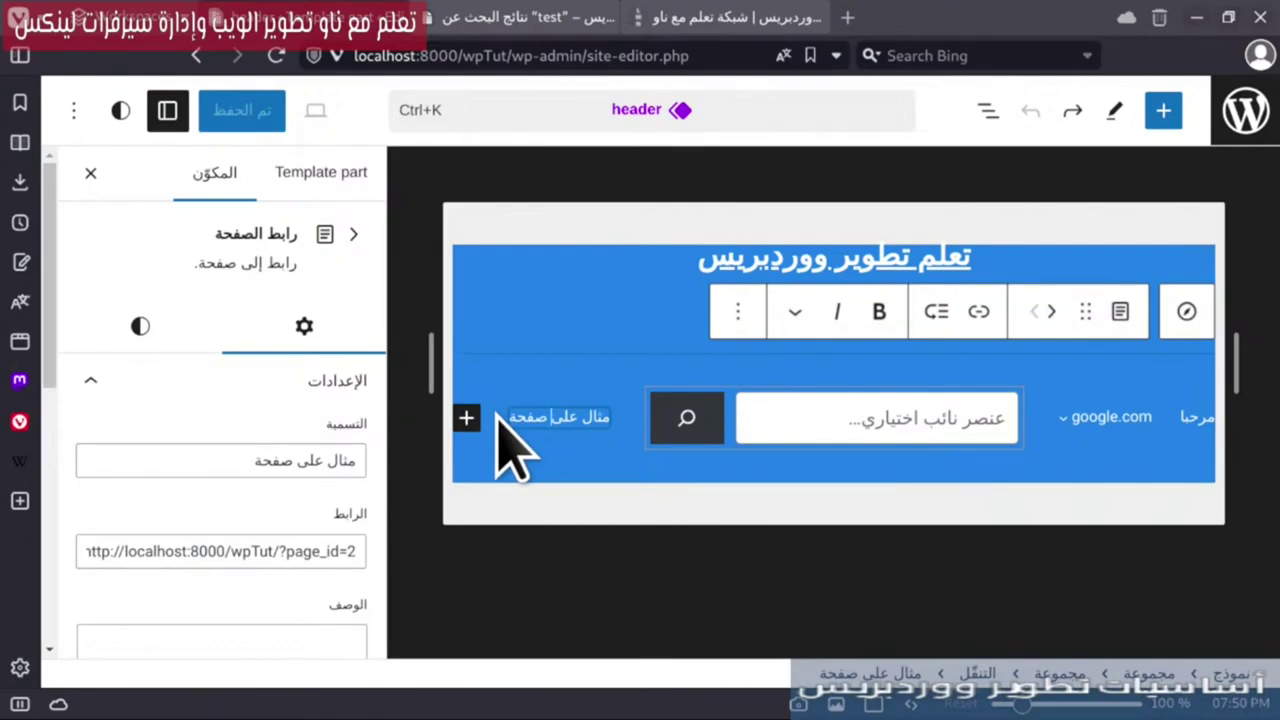
{"action": "left_click", "coordinate": [985, 110]}
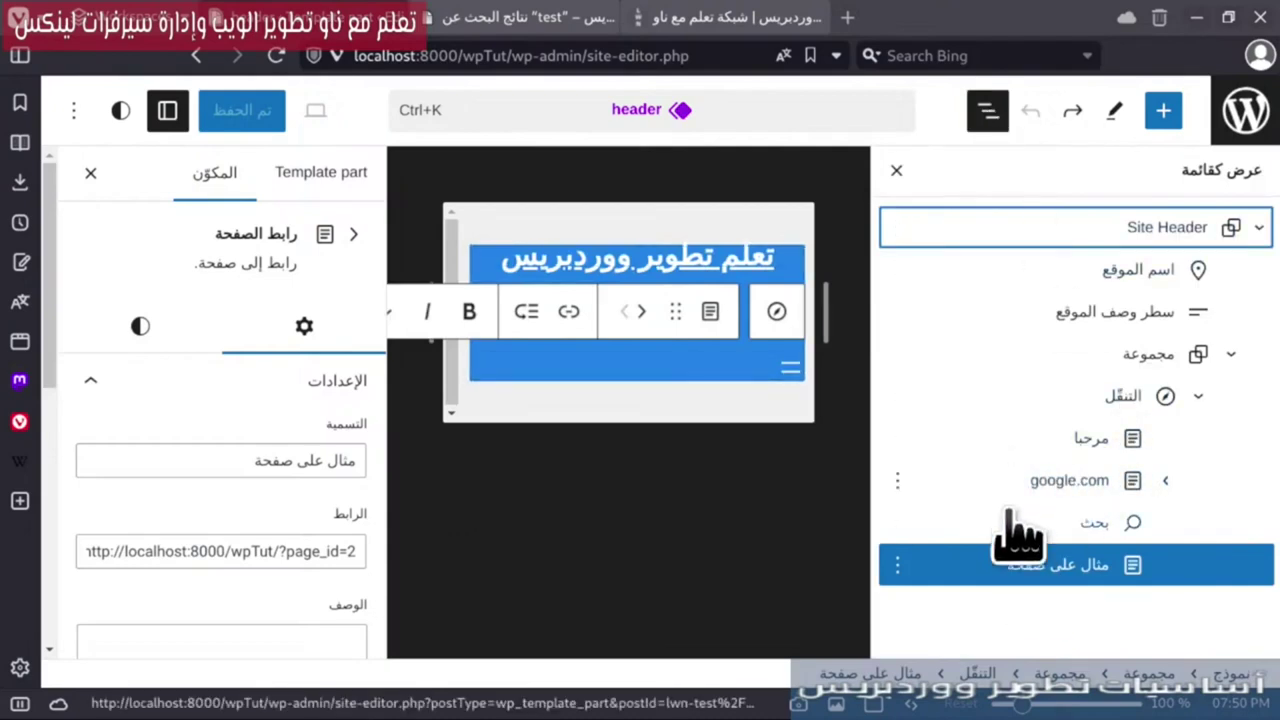
{"action": "left_click", "coordinate": [1046, 412]}
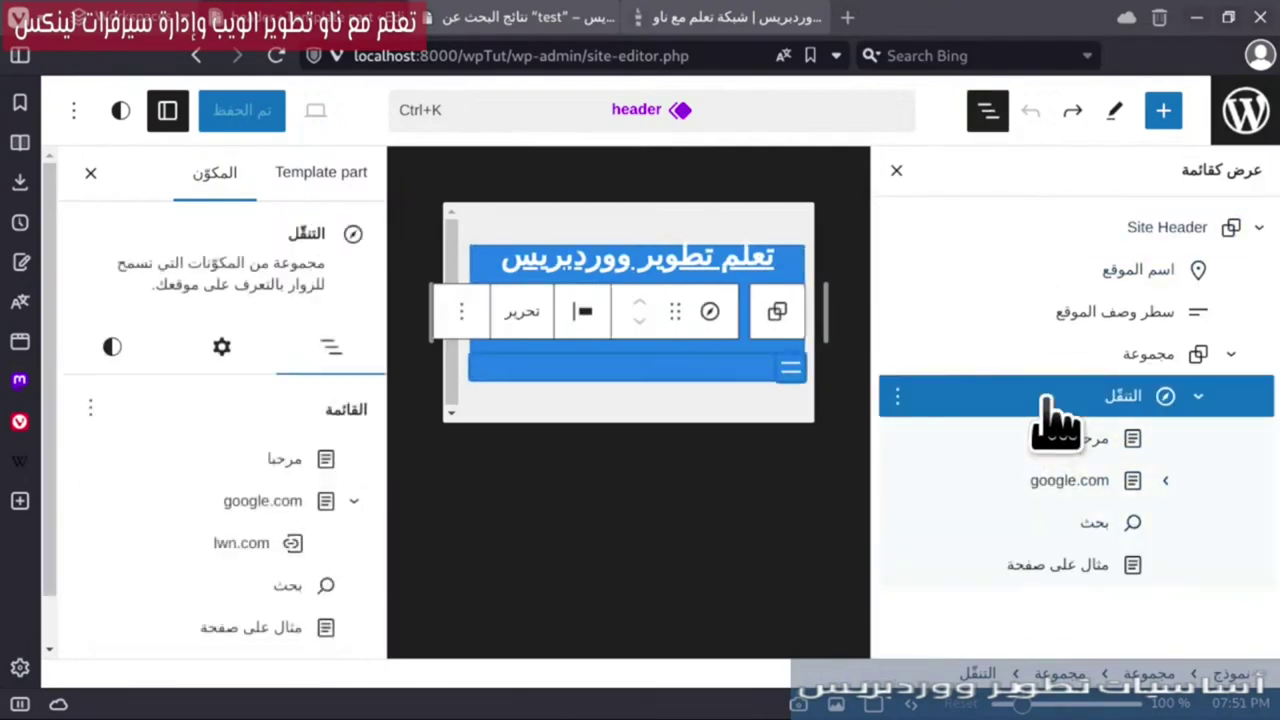
{"action": "scroll", "coordinate": [185, 535], "scroll_direction": "down", "scroll_amount": 1}
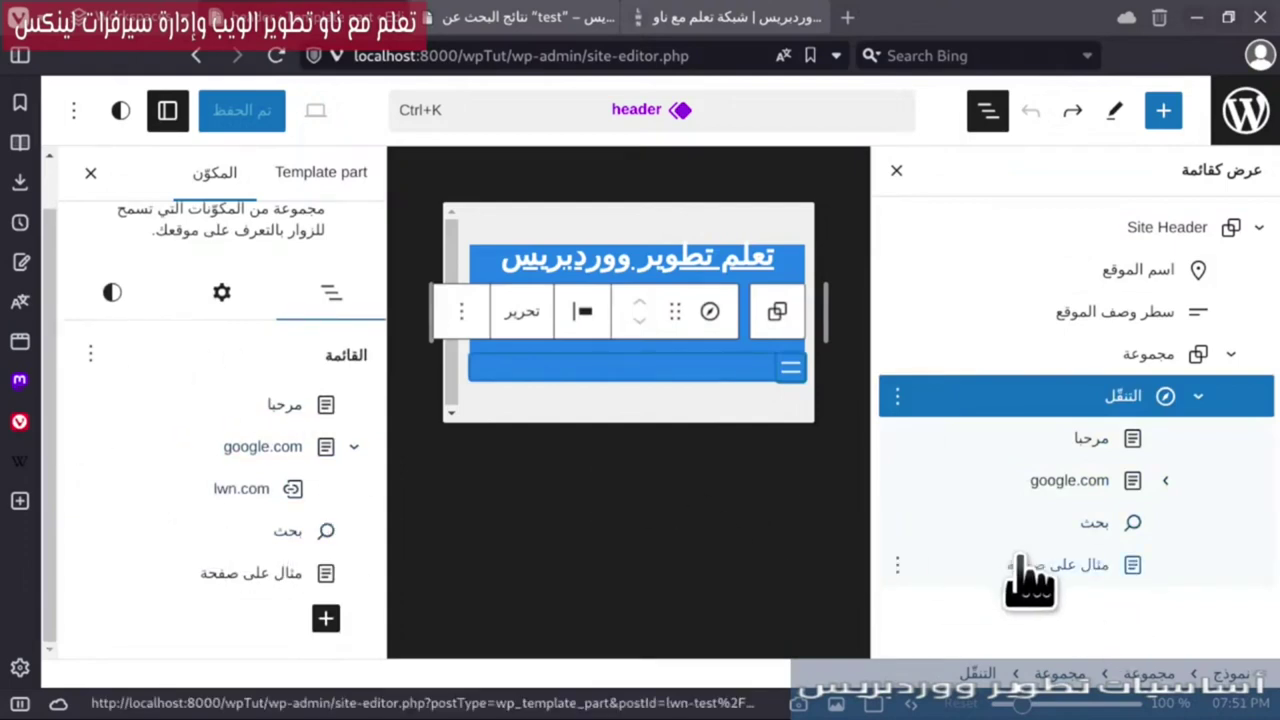
{"action": "left_click", "coordinate": [1036, 590]}
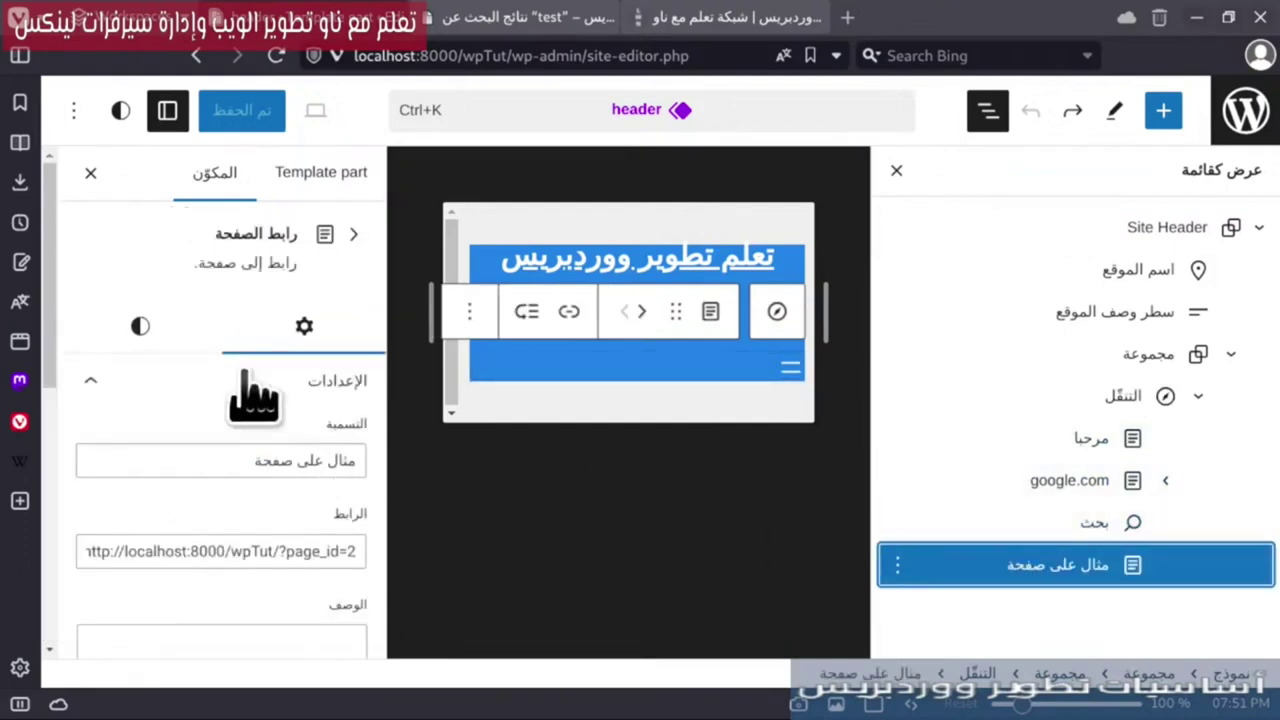
{"action": "left_click", "coordinate": [988, 112]}
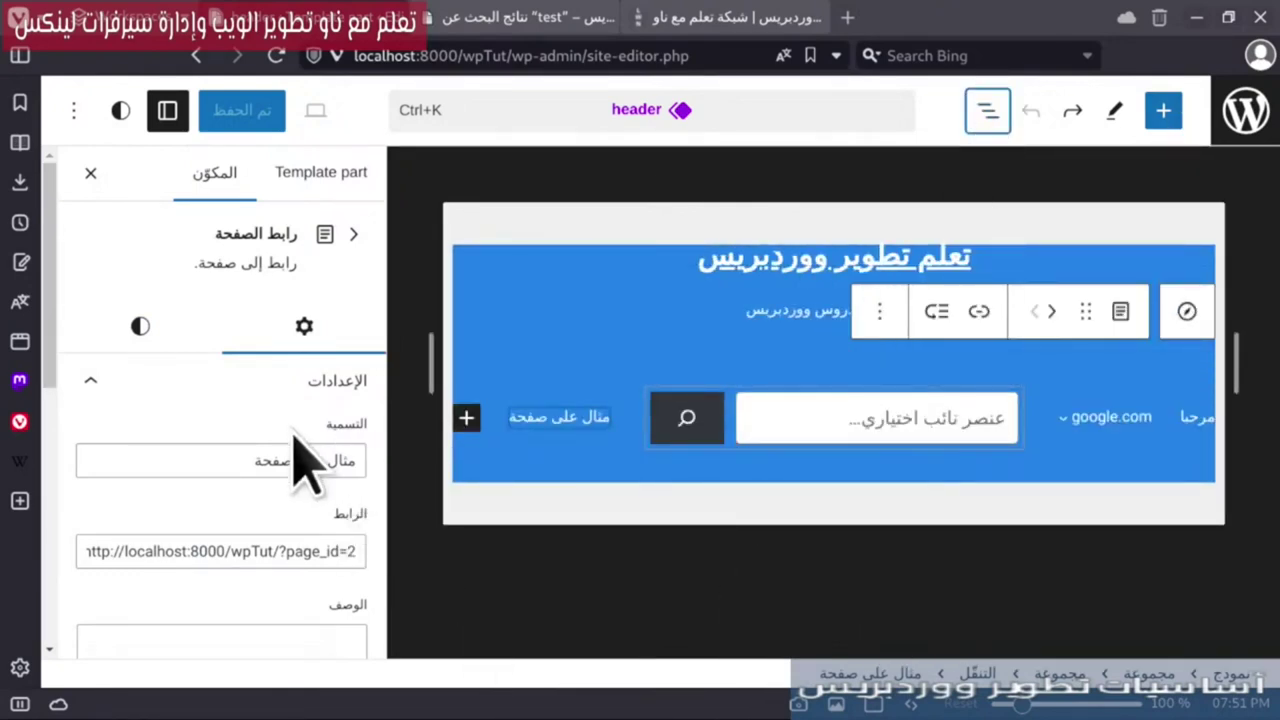
- Set the page link's label to "مثال جديد" and its description to "وصف هذا الرابط"
{"action": "double_click", "coordinate": [229, 460]}
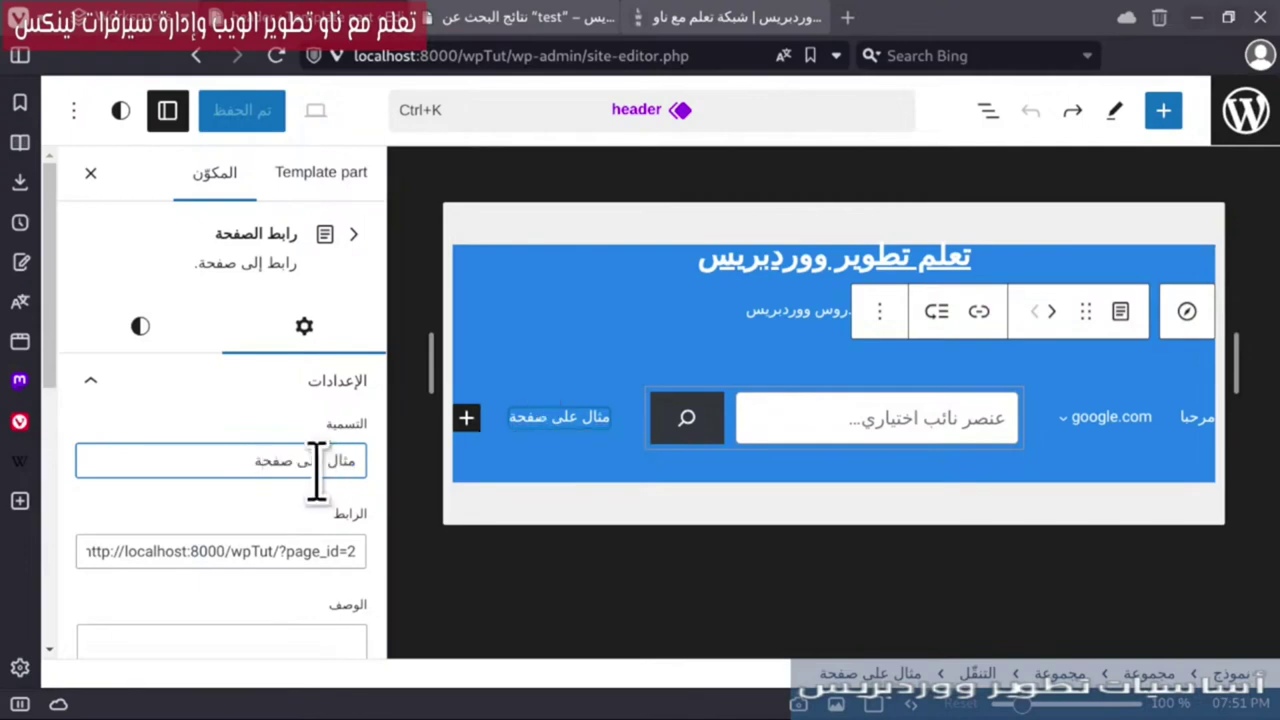
{"action": "type", "text": "نت"}
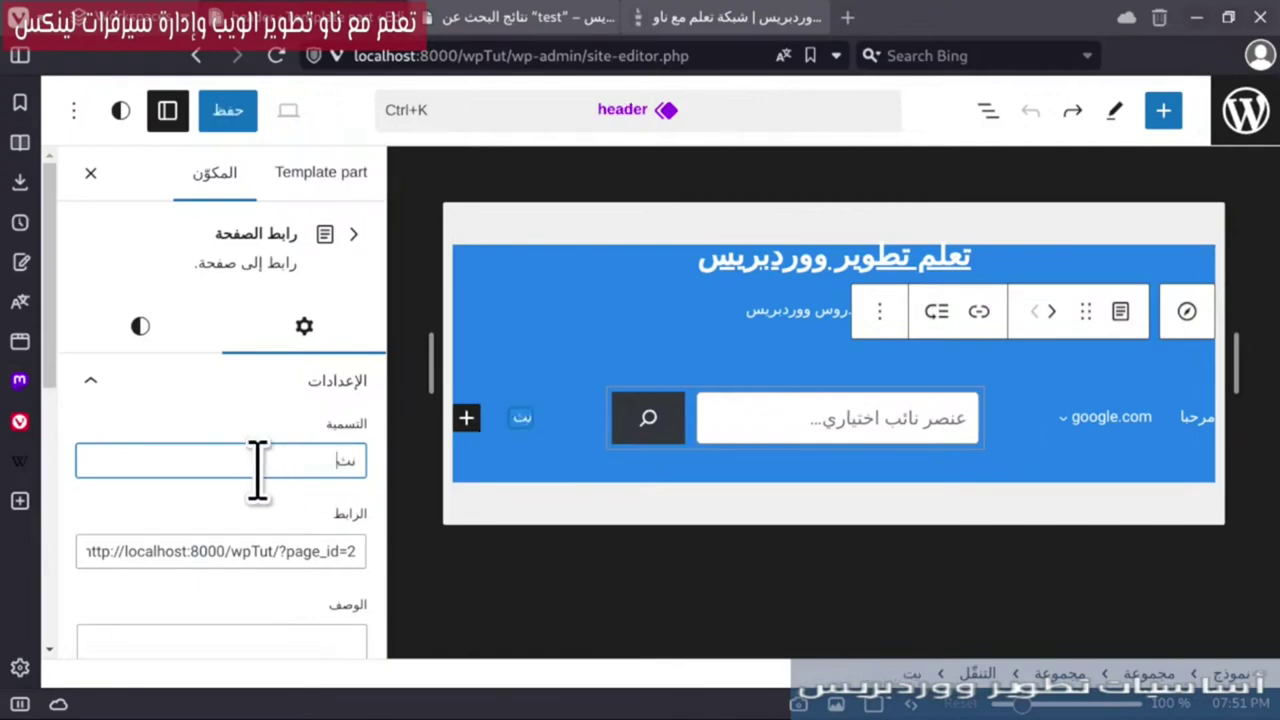
{"action": "key", "text": "BackSpace"}
{"action": "key", "text": "BackSpace"}
{"action": "type", "text": "مثال جديد"}
{"action": "scroll", "coordinate": [245, 600], "scroll_direction": "down", "scroll_amount": 3}
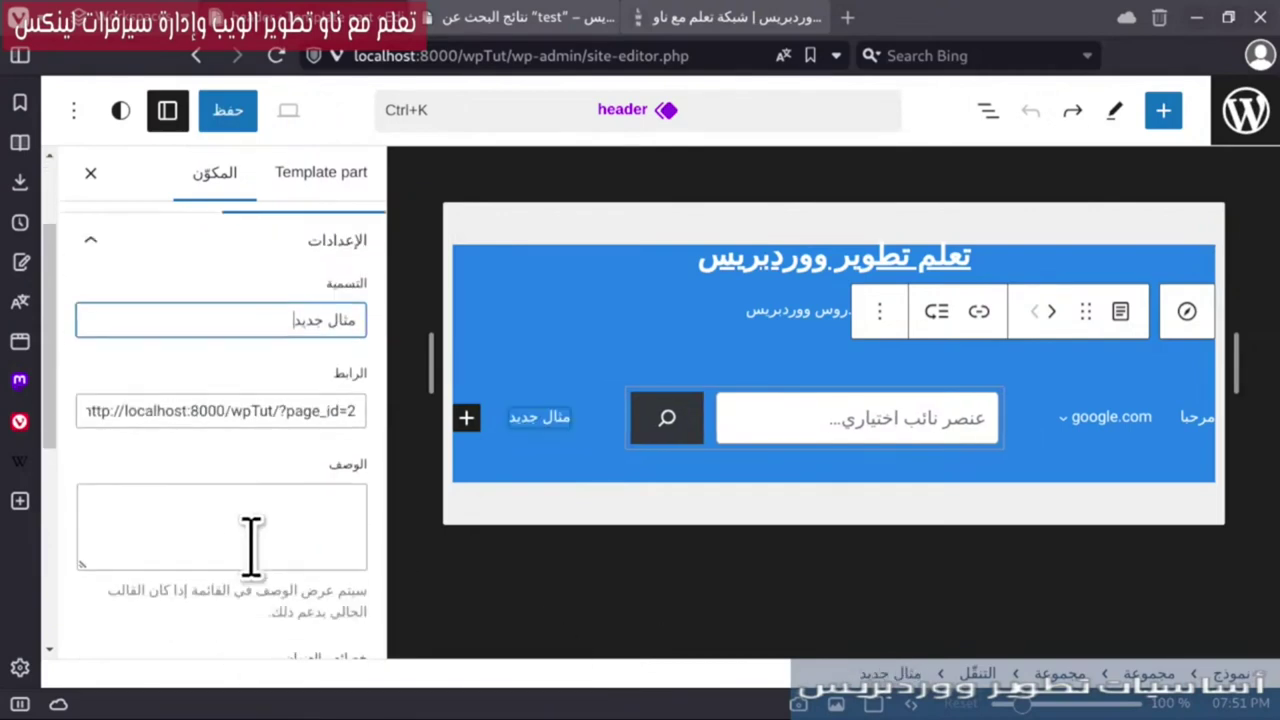
{"action": "left_click", "coordinate": [249, 523]}
- Review the page link's rel attribute and its advanced block name and additional CSS class settings
{"action": "scroll", "coordinate": [249, 523], "scroll_direction": "down", "scroll_amount": 3}
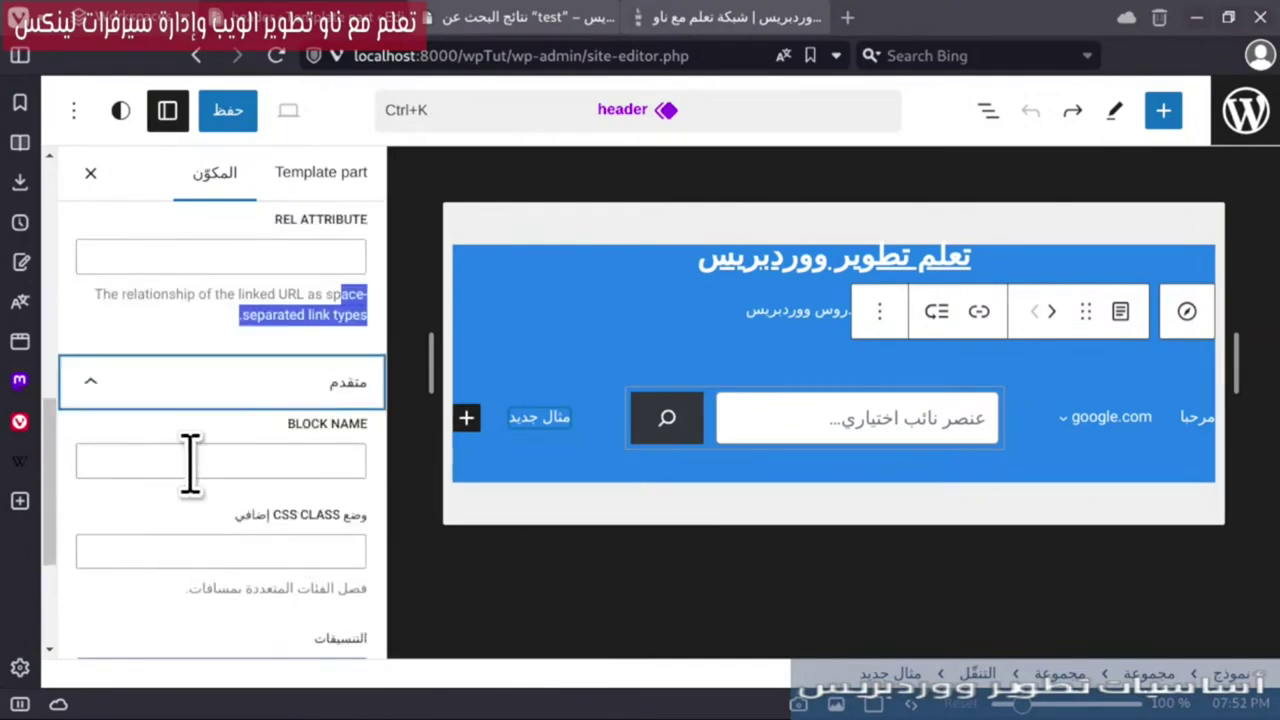
{"action": "left_click", "coordinate": [217, 462]}
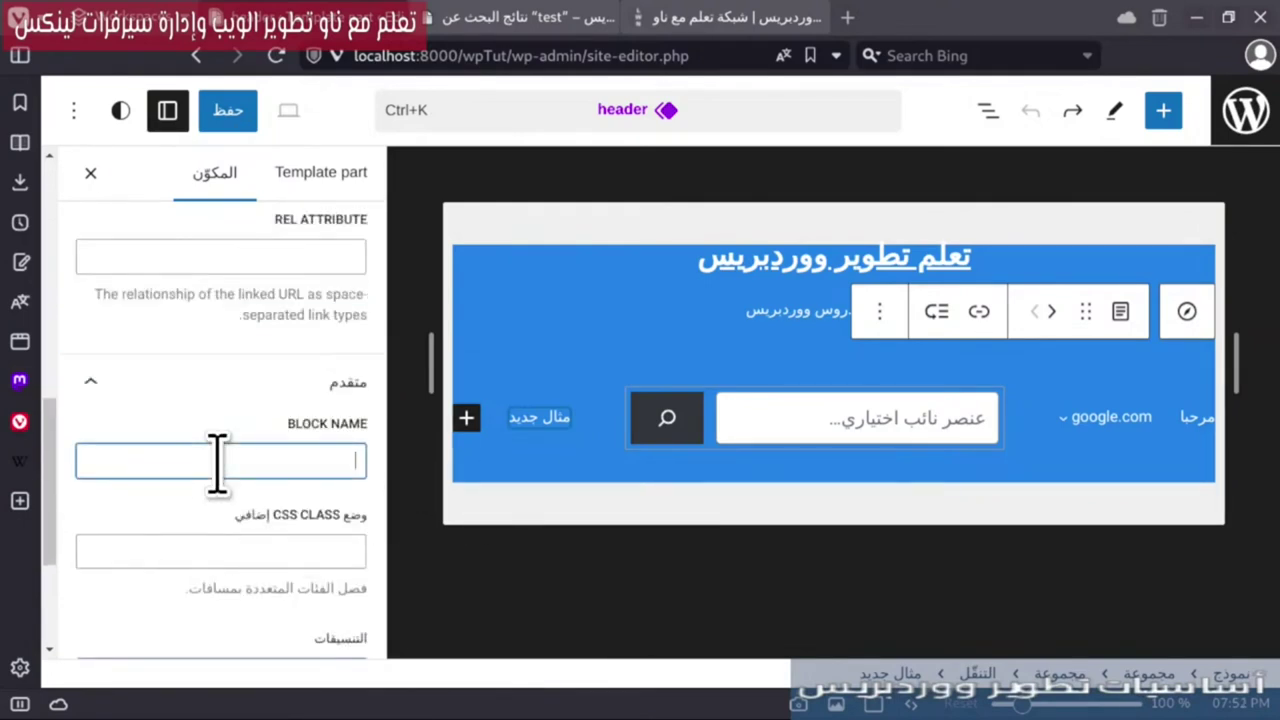
{"action": "scroll", "coordinate": [217, 462], "scroll_direction": "down", "scroll_amount": 2}
{"action": "left_click", "coordinate": [278, 418]}
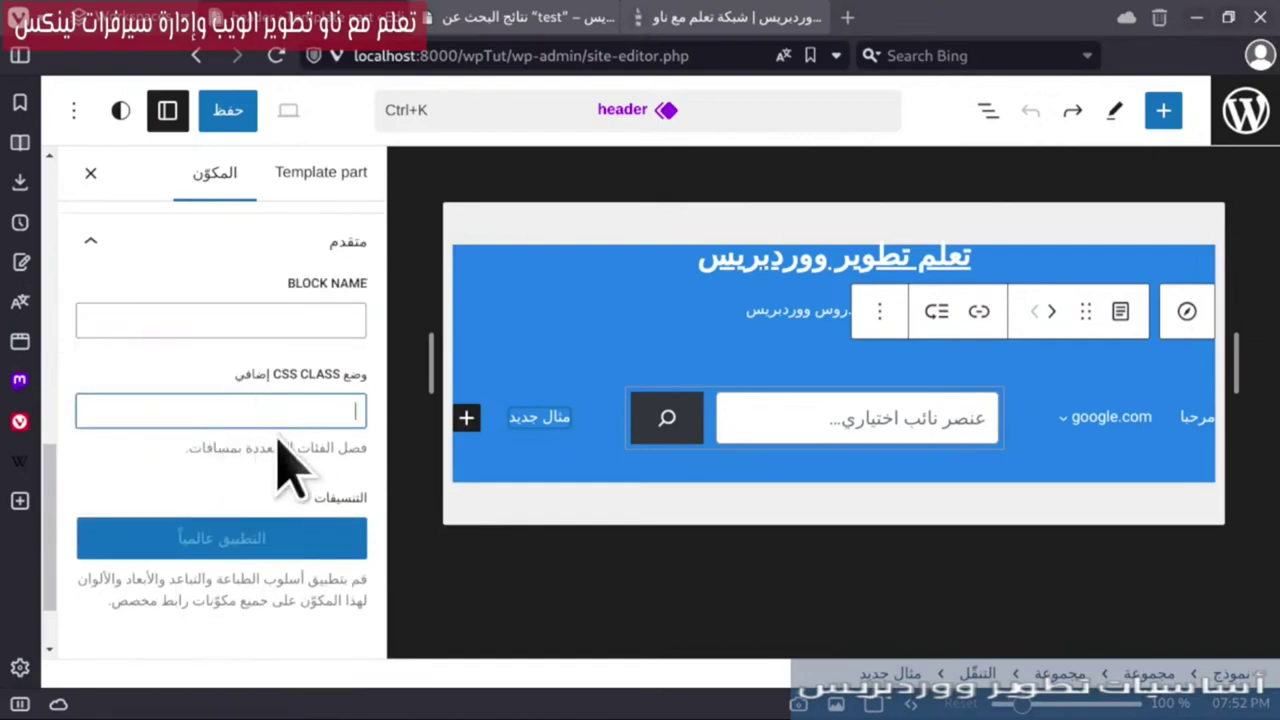
{"action": "scroll", "coordinate": [285, 450], "scroll_direction": "up", "scroll_amount": 8}
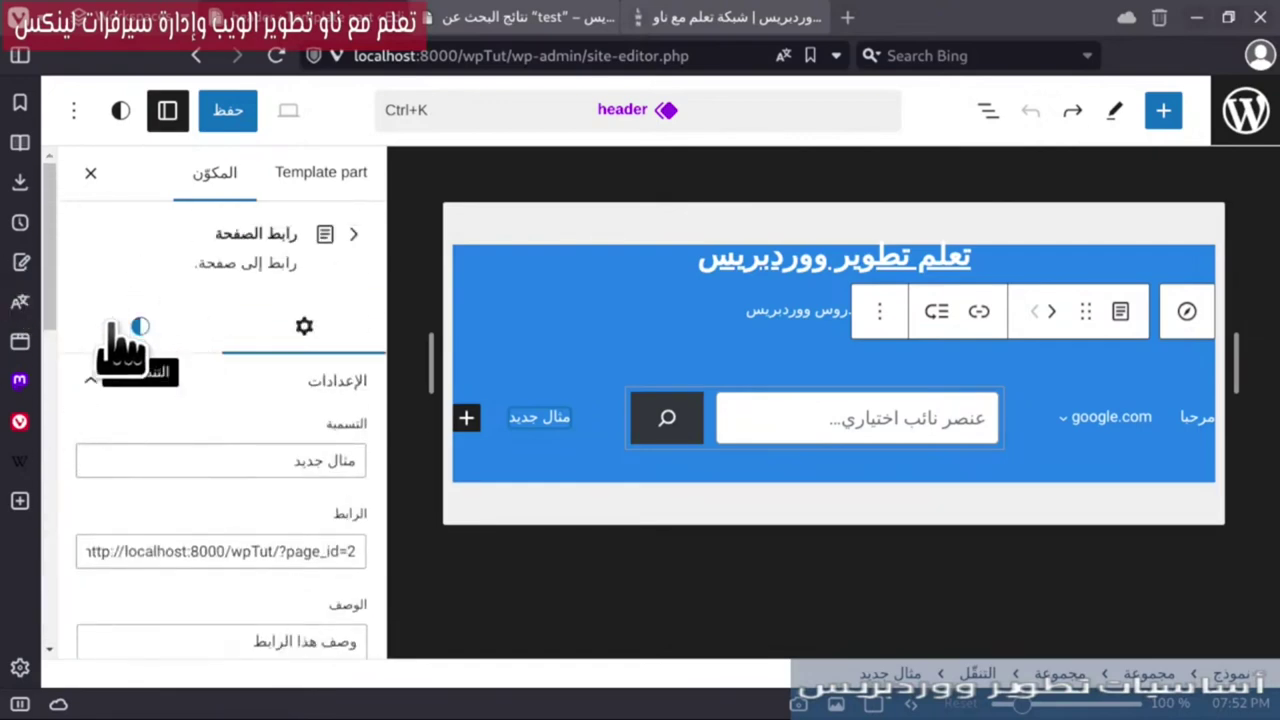
- Try font size XL on the "مثال جديد" link and settle on size S
{"action": "left_click", "coordinate": [168, 336]}
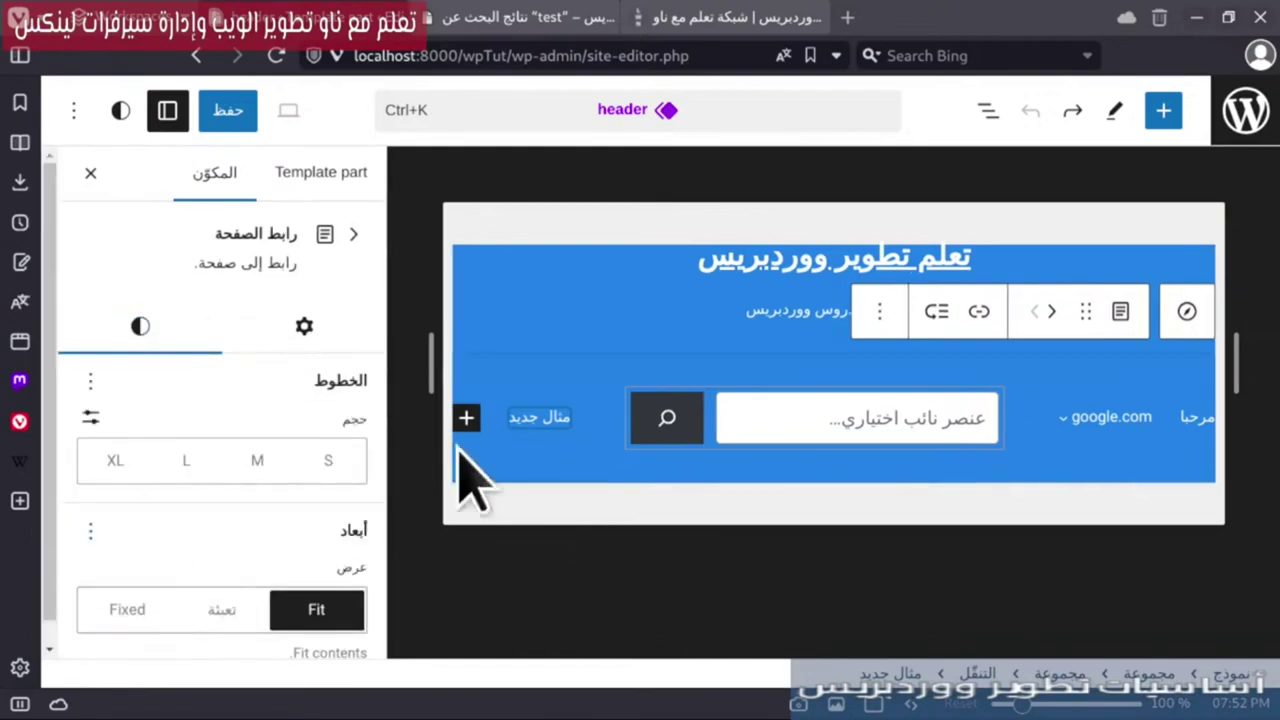
{"action": "left_click", "coordinate": [118, 460]}
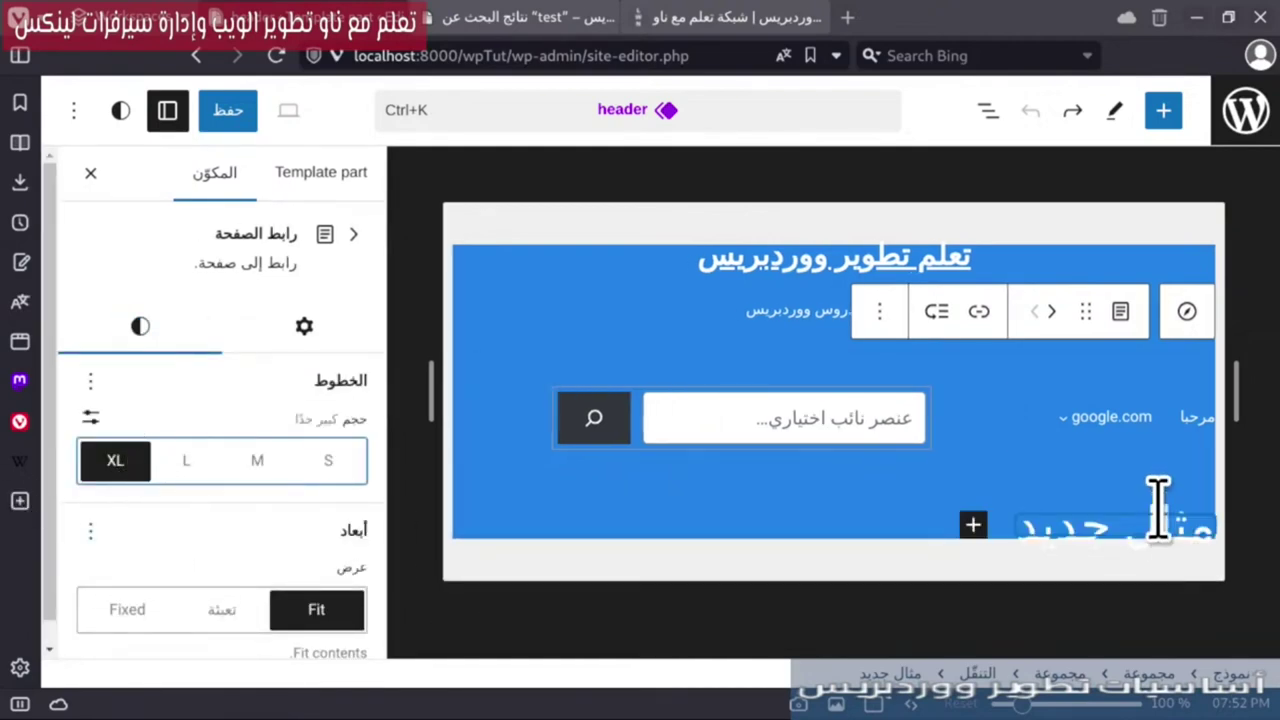
{"action": "left_click", "coordinate": [330, 461]}
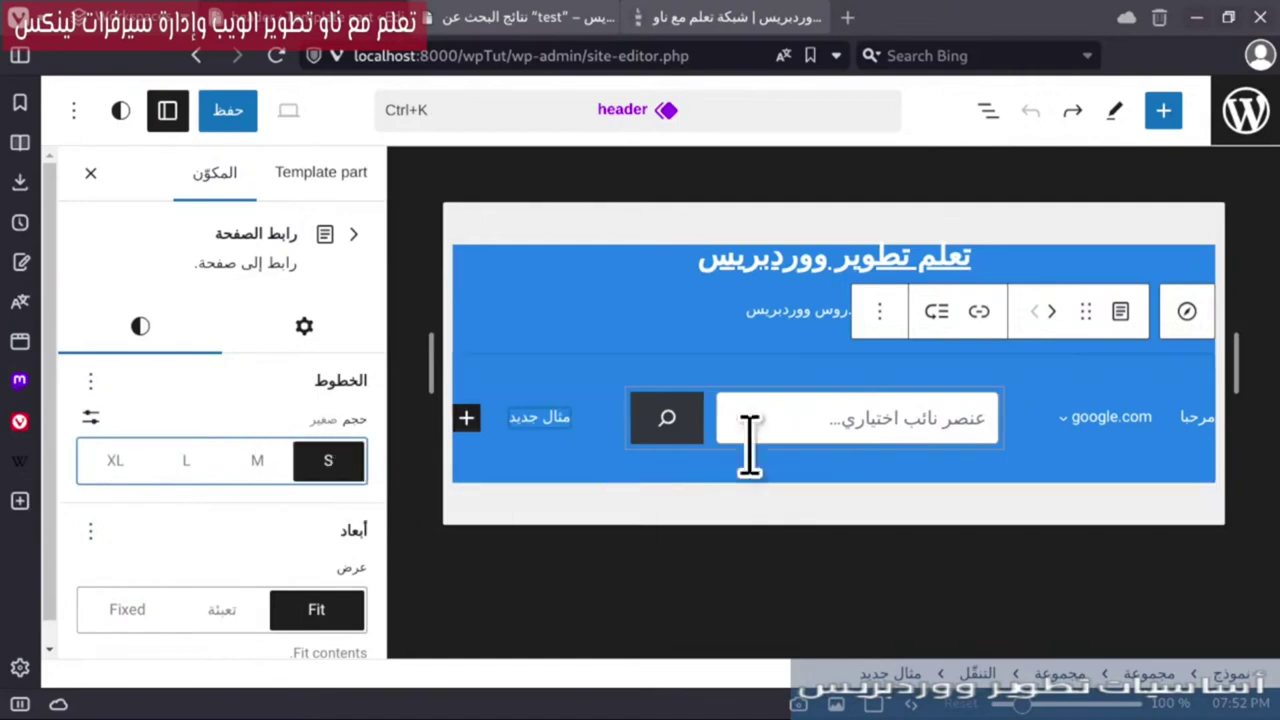
- Enable the appearance option (المظهر) in the link's typography settings
{"action": "scroll", "coordinate": [330, 543], "scroll_direction": "down", "scroll_amount": 1}
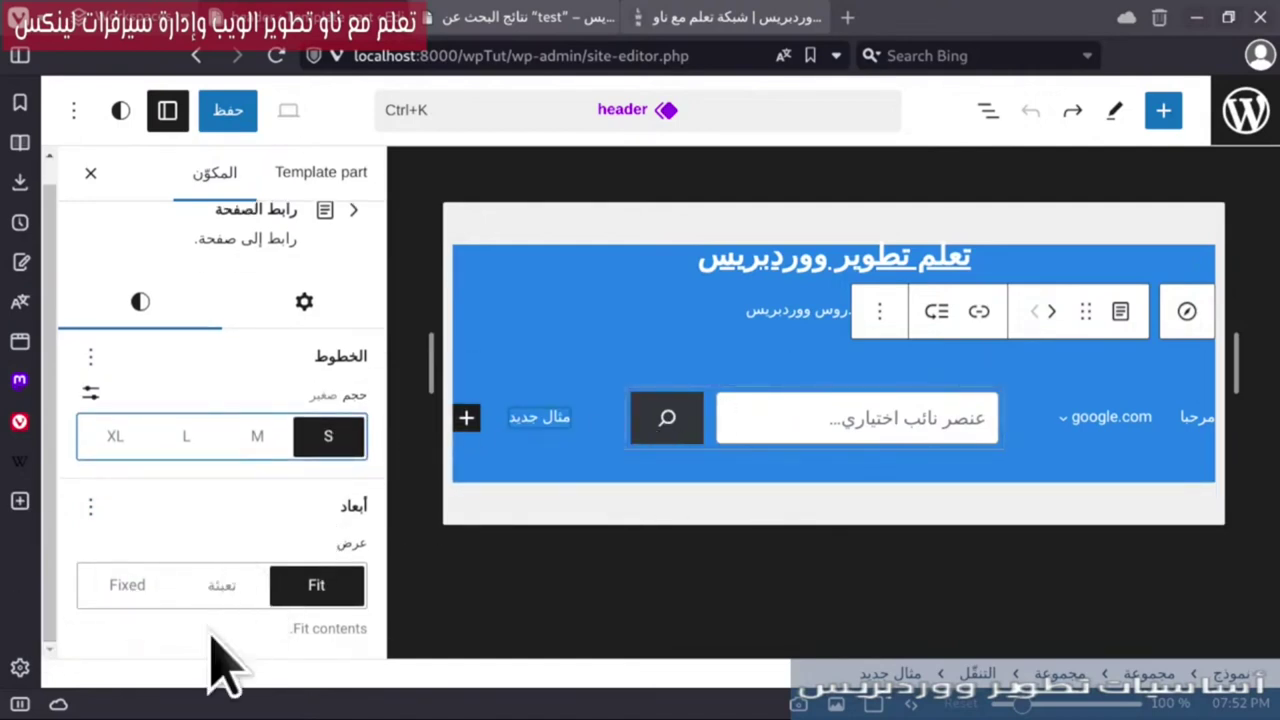
{"action": "left_click", "coordinate": [91, 356]}
{"action": "scroll", "coordinate": [315, 590], "scroll_direction": "down", "scroll_amount": 2}
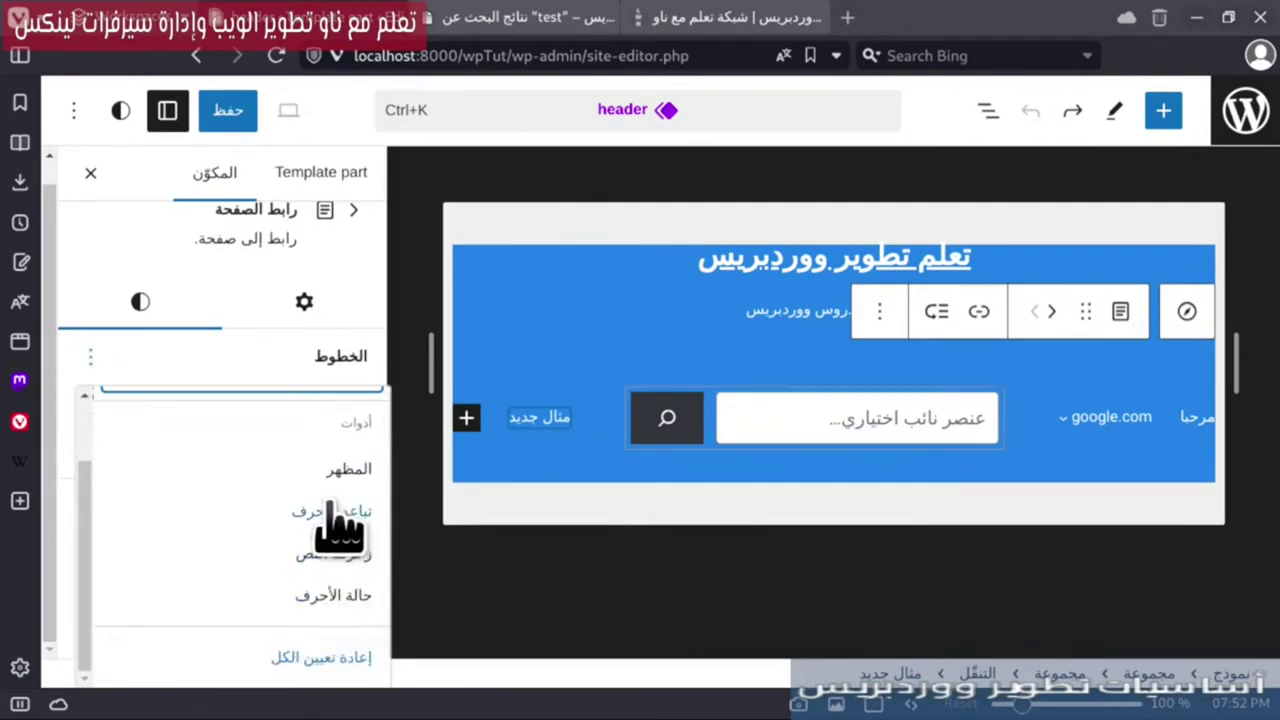
{"action": "left_click", "coordinate": [355, 468]}
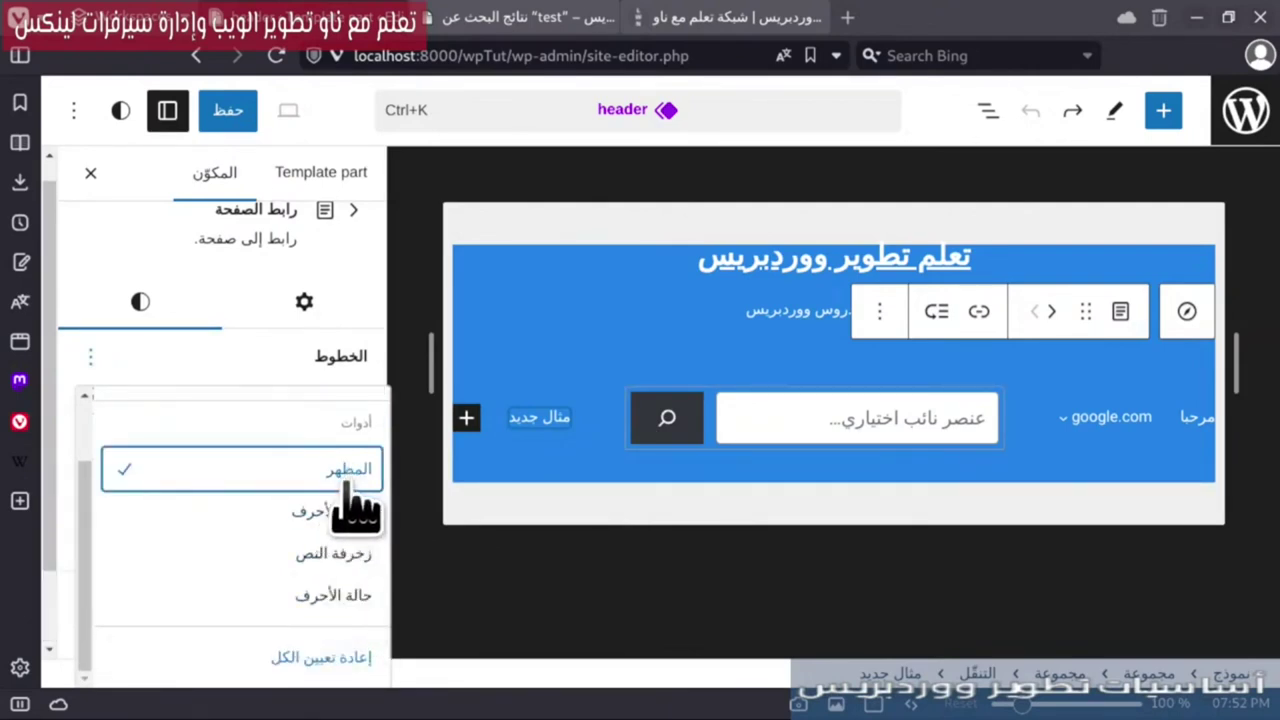
{"action": "left_click", "coordinate": [246, 376]}
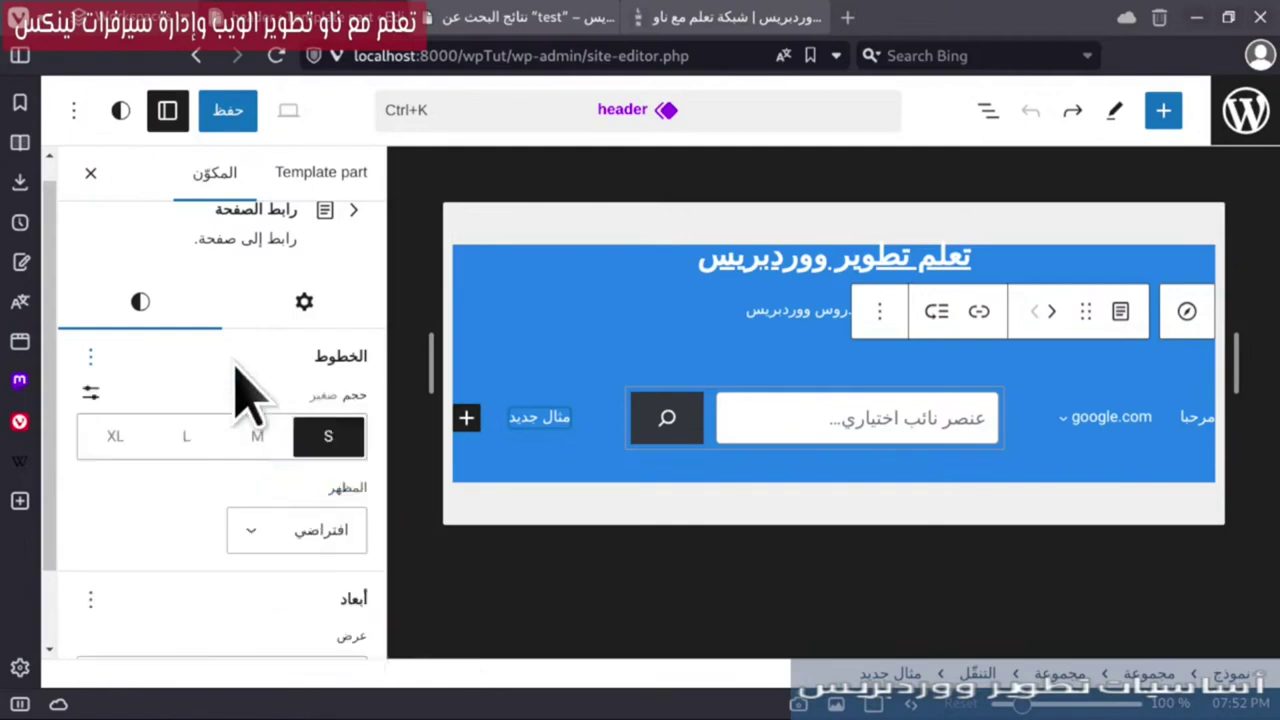
- Try the "عريض جدًا" appearance on the link text and settle on "خفيف جدًا مائل"
{"action": "left_click", "coordinate": [310, 545]}
{"action": "scroll", "coordinate": [310, 540], "scroll_direction": "down", "scroll_amount": 3}
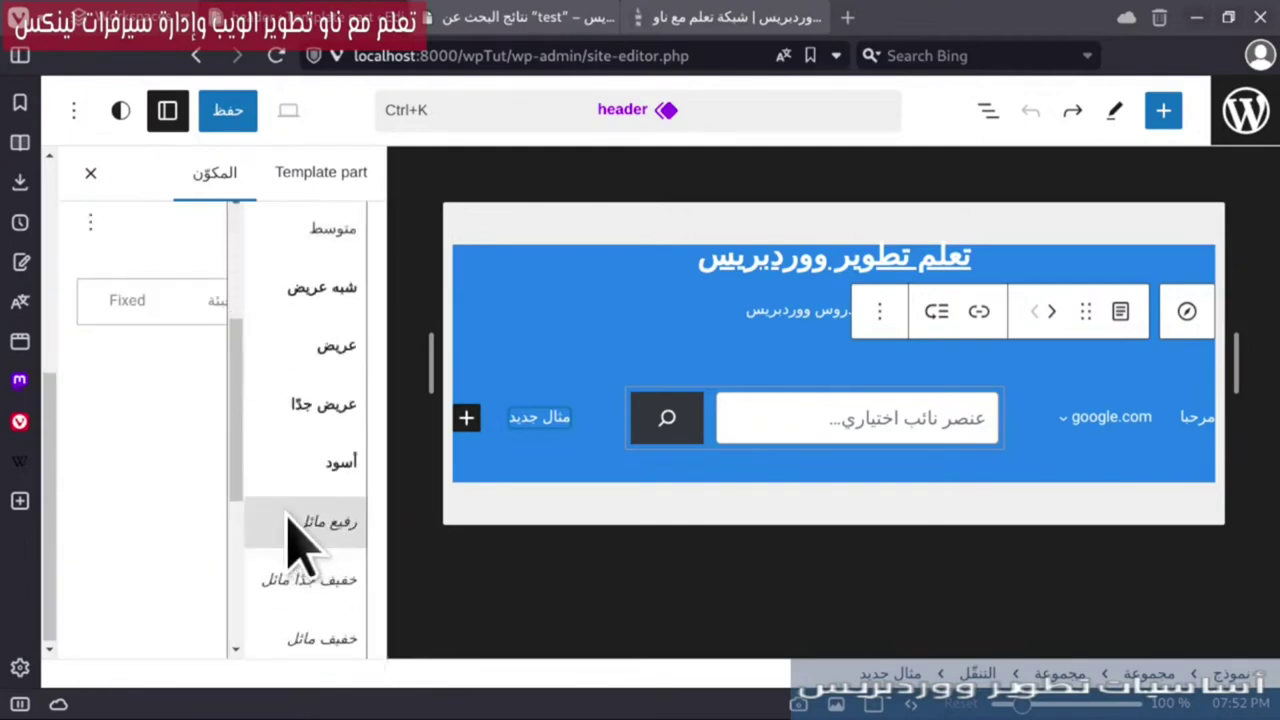
{"action": "left_click", "coordinate": [305, 410]}
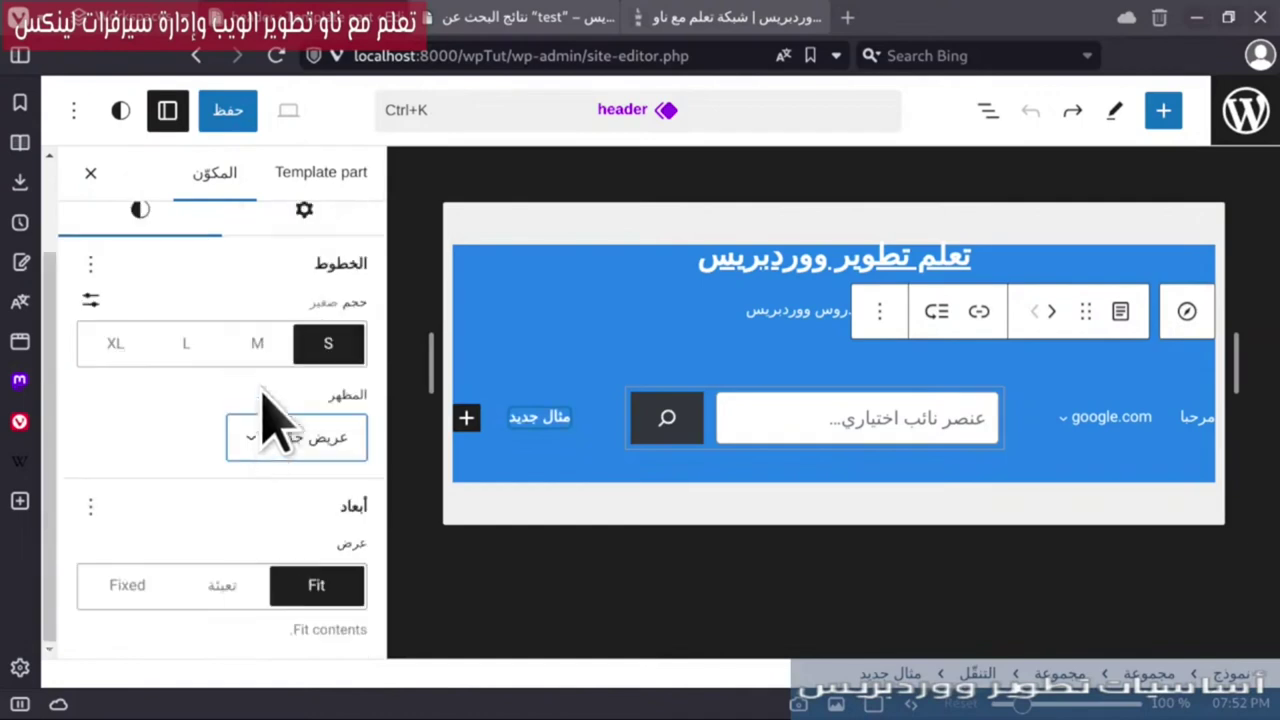
{"action": "left_click", "coordinate": [297, 449]}
{"action": "scroll", "coordinate": [300, 500], "scroll_direction": "down", "scroll_amount": 2}
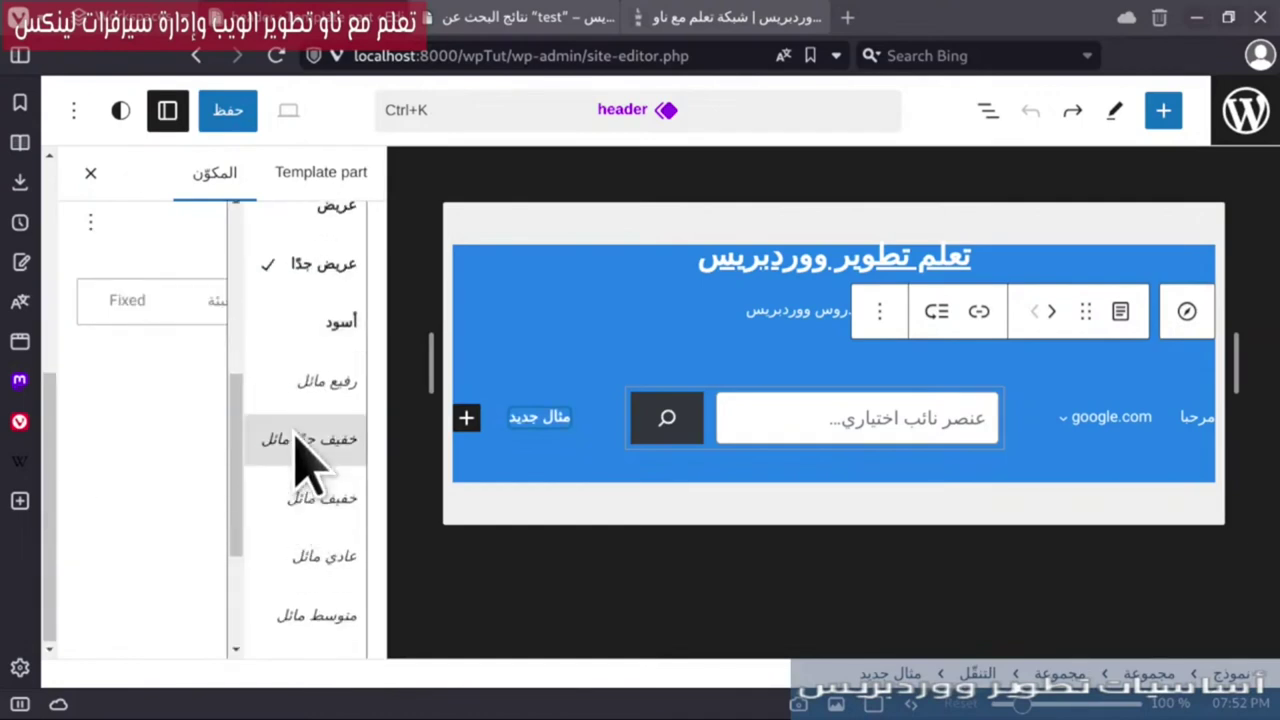
{"action": "left_click", "coordinate": [298, 435]}
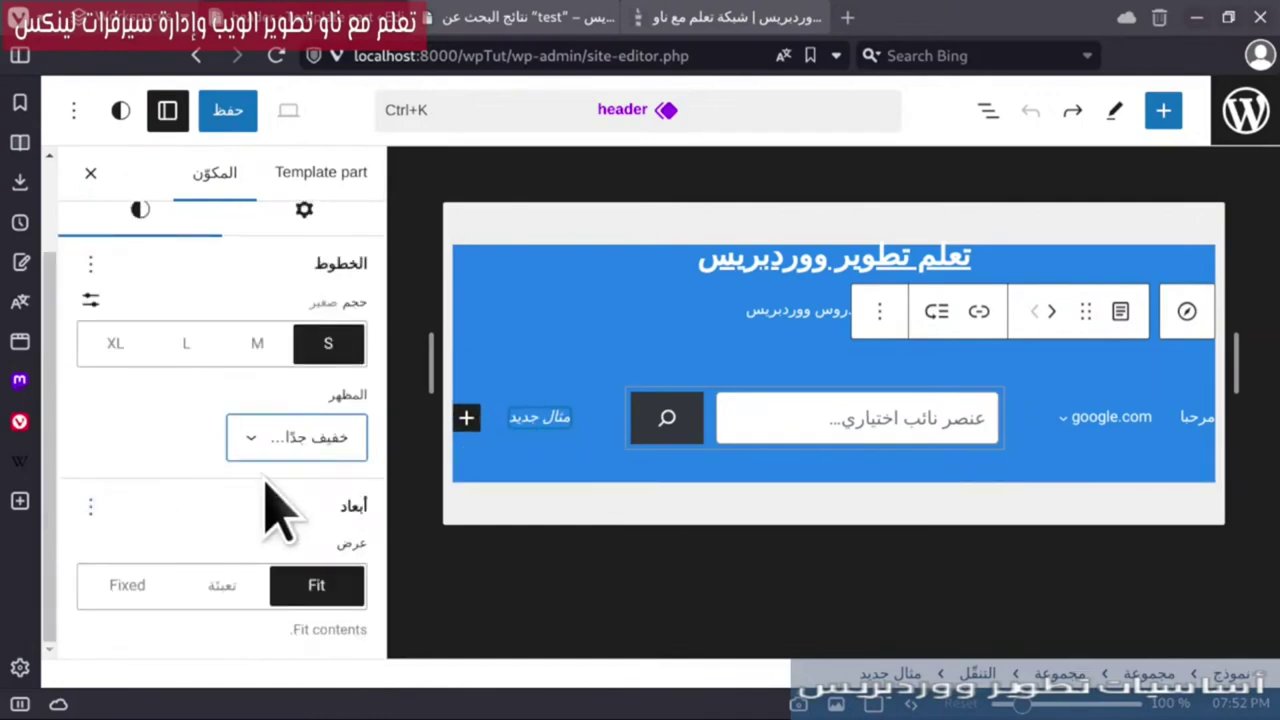
- Check the link's dimension options (أبعاد) and try the fill width (تعبئة) against Fit
{"action": "left_click", "coordinate": [80, 508]}
{"action": "left_click", "coordinate": [90, 510]}
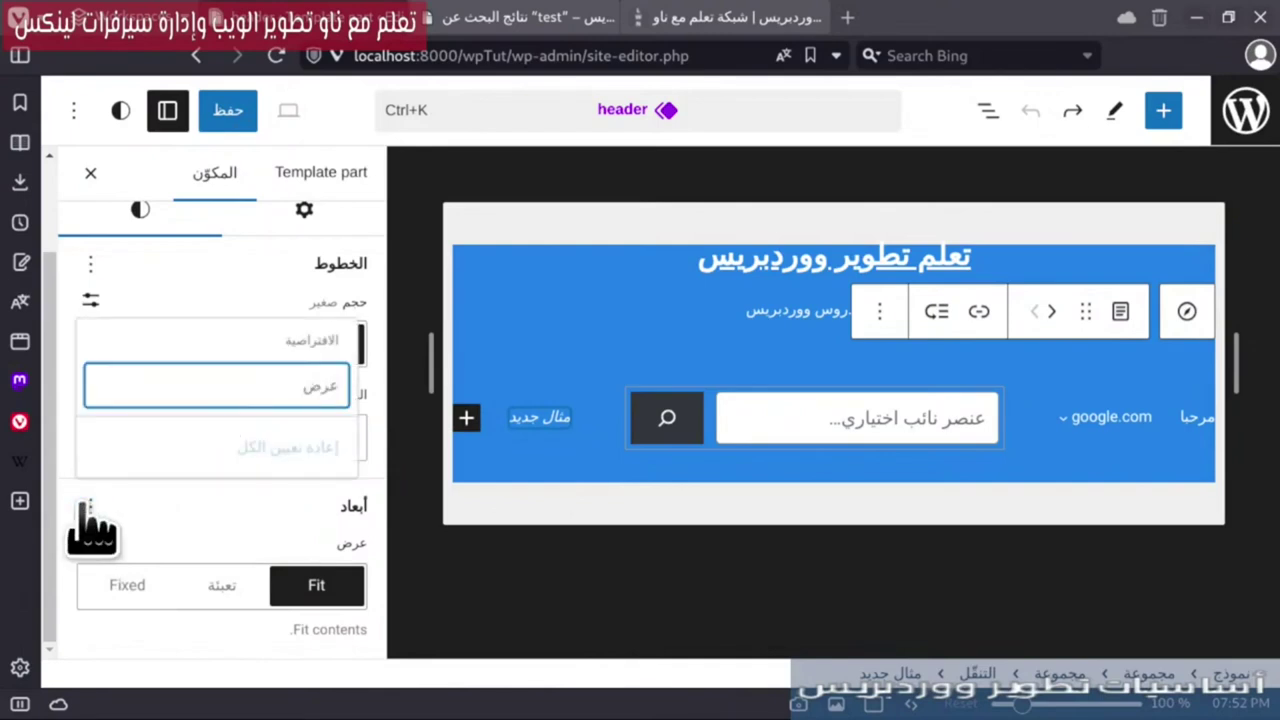
{"action": "left_click", "coordinate": [251, 530]}
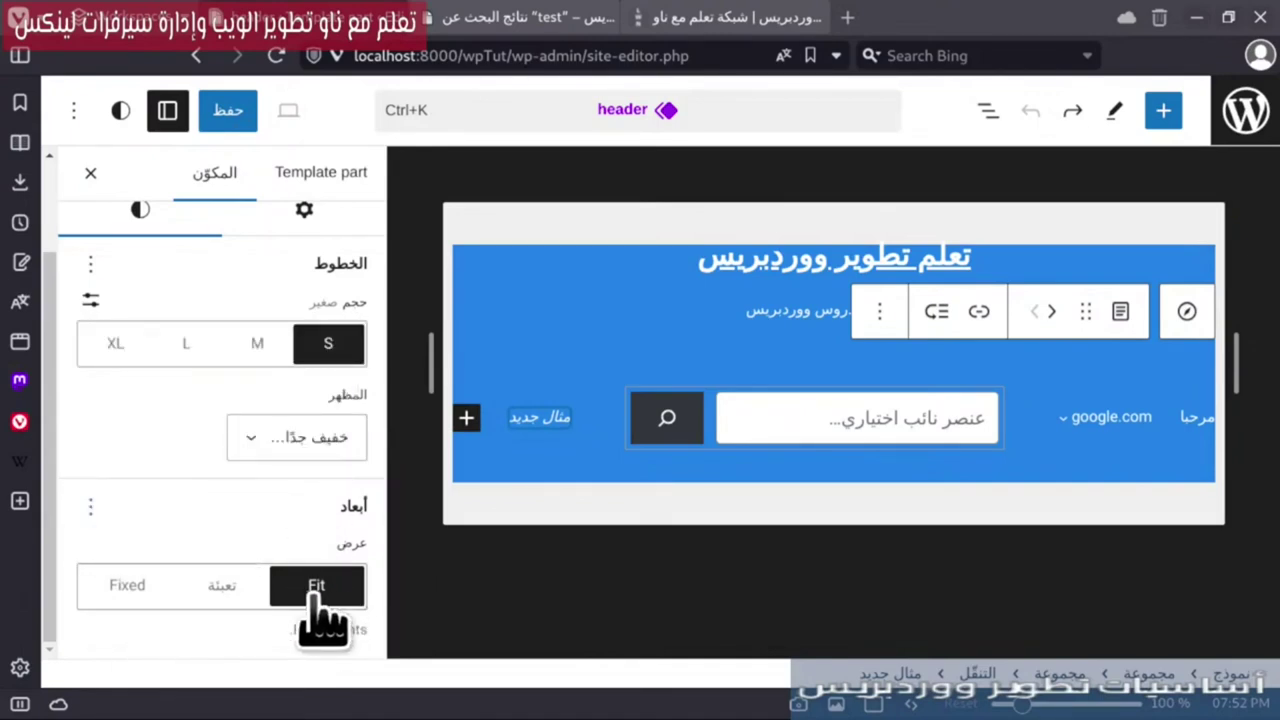
{"action": "left_click", "coordinate": [218, 590]}
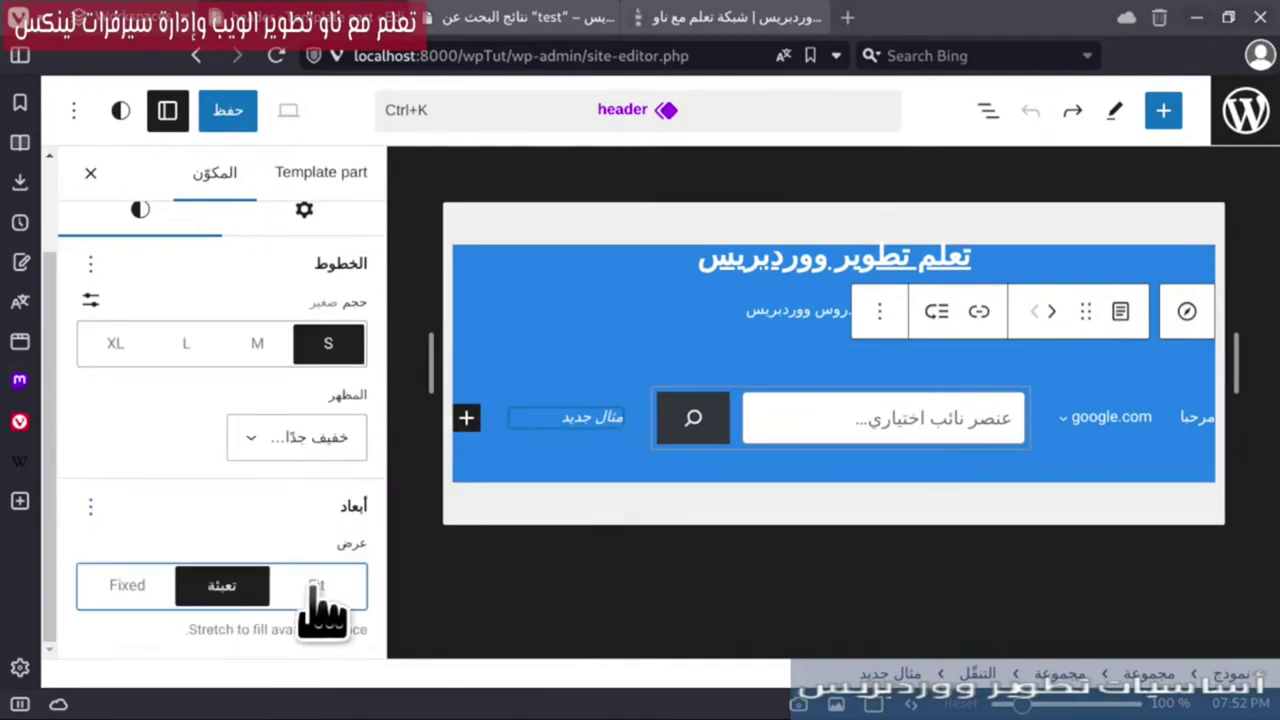
{"action": "left_click", "coordinate": [318, 588]}
{"action": "left_click", "coordinate": [205, 600]}
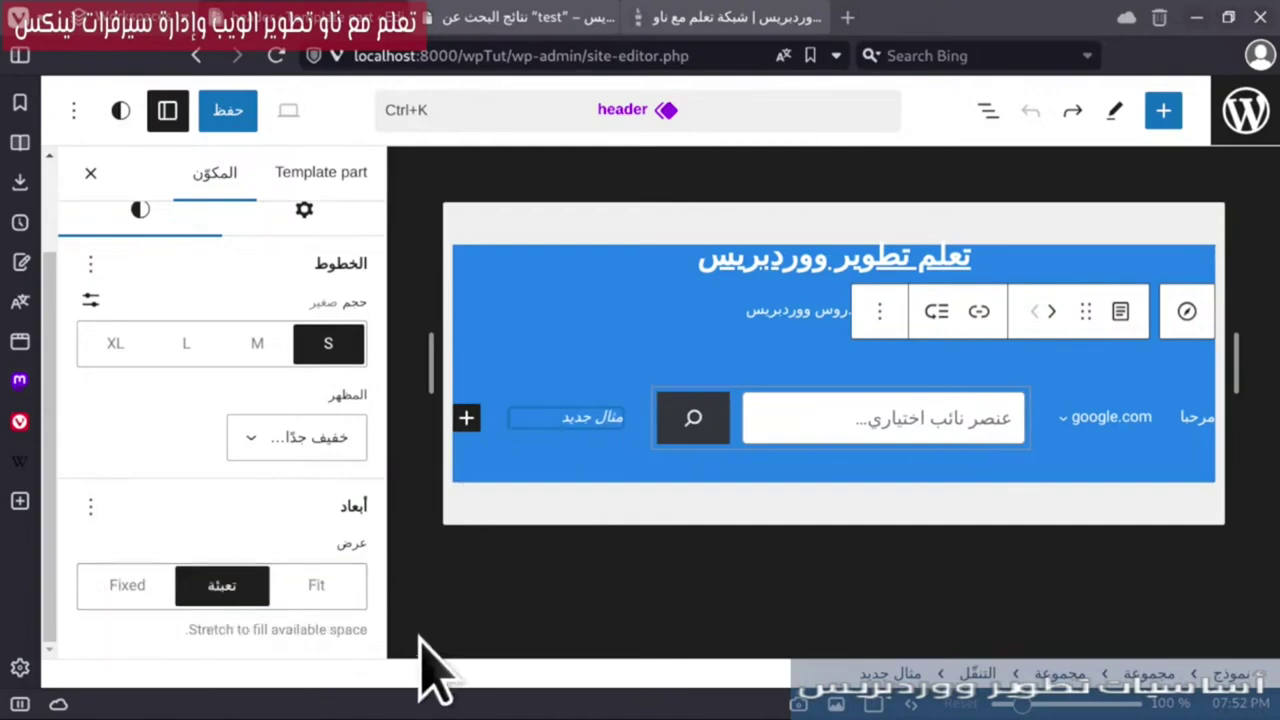
- Try a fixed width of 200 px on the "مثال جديد" link and return its width to Fit
{"action": "left_click", "coordinate": [128, 586]}
{"action": "scroll", "coordinate": [170, 540], "scroll_direction": "down", "scroll_amount": 1}
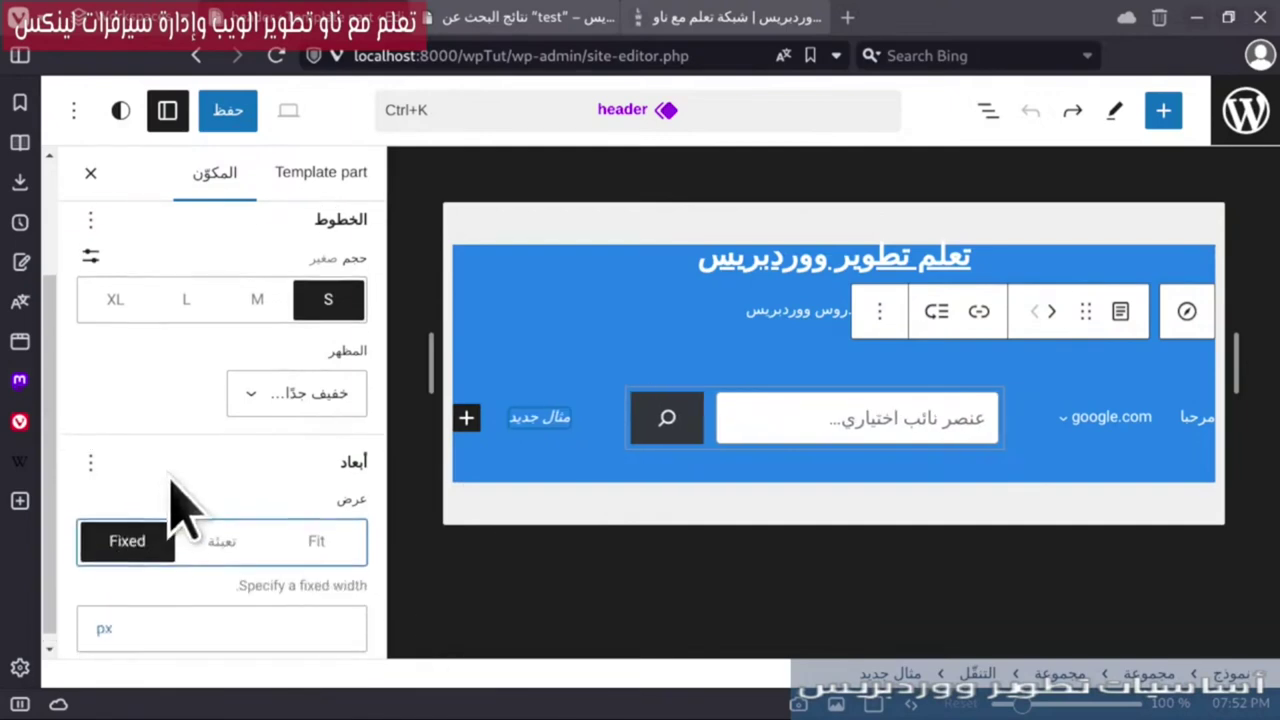
{"action": "left_click", "coordinate": [287, 617]}
{"action": "type", "text": "1"}
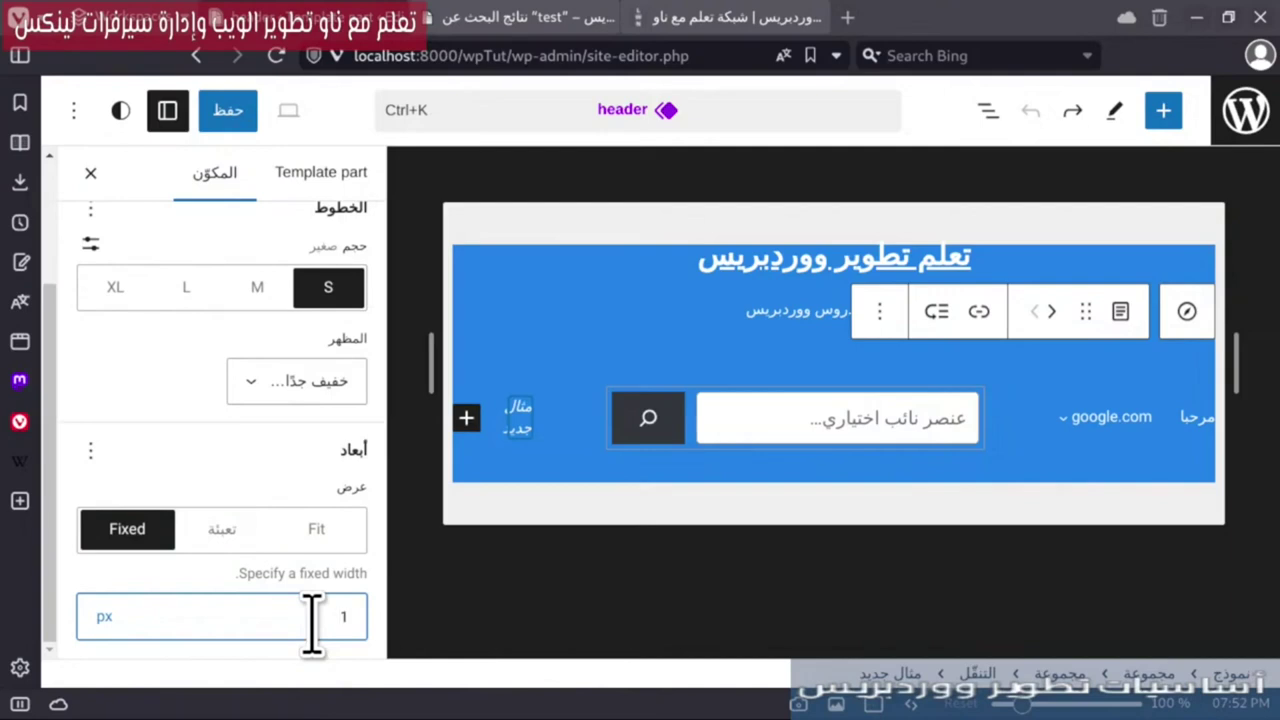
{"action": "key", "text": "BackSpace"}
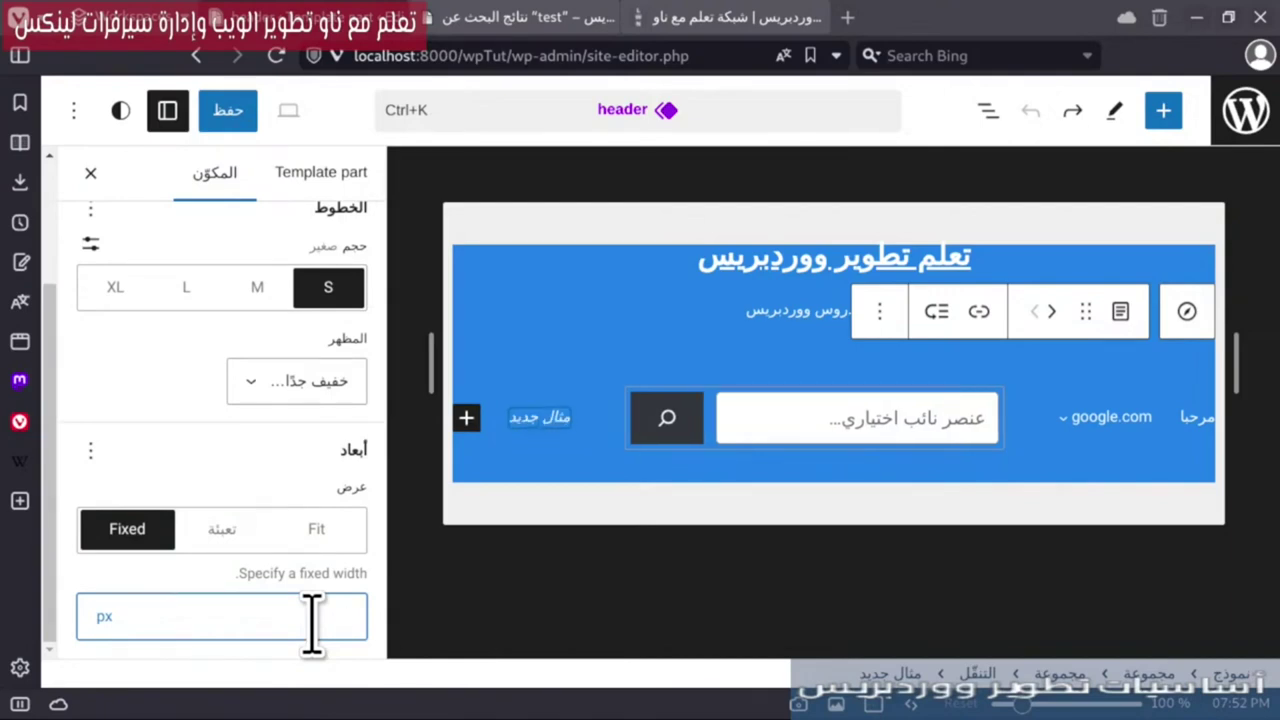
{"action": "type", "text": "200"}
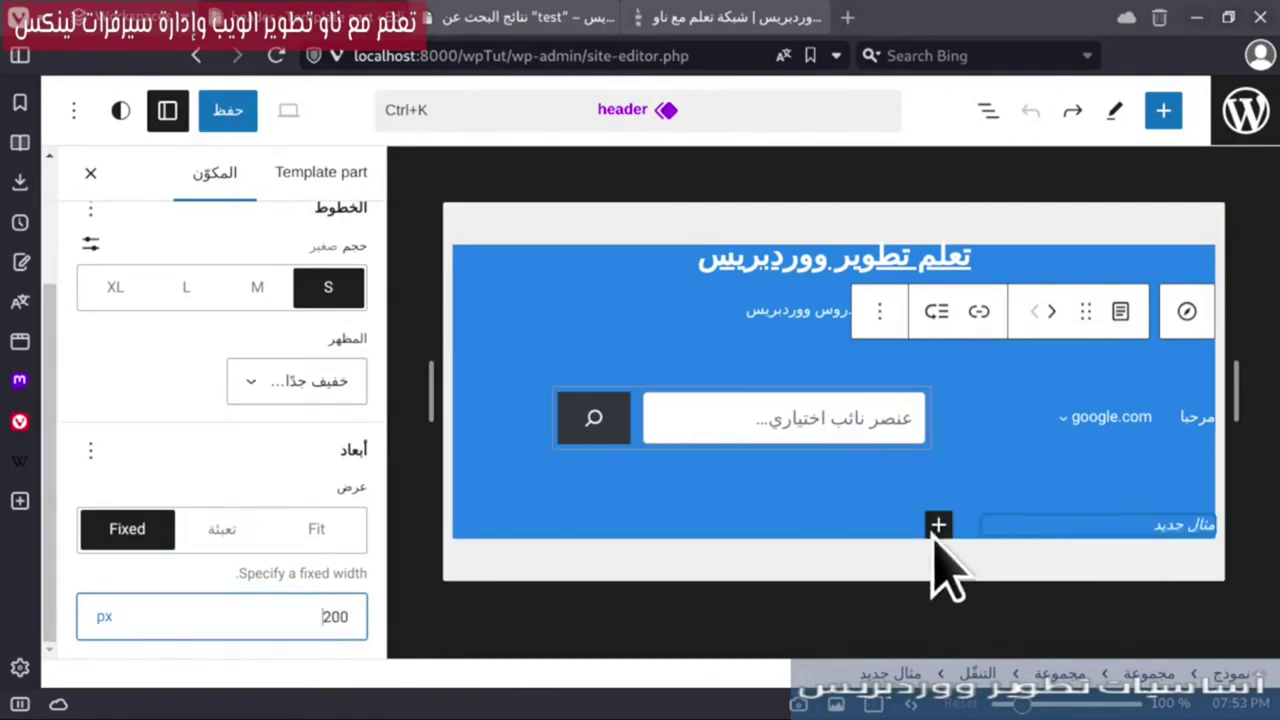
{"action": "left_click", "coordinate": [318, 530]}
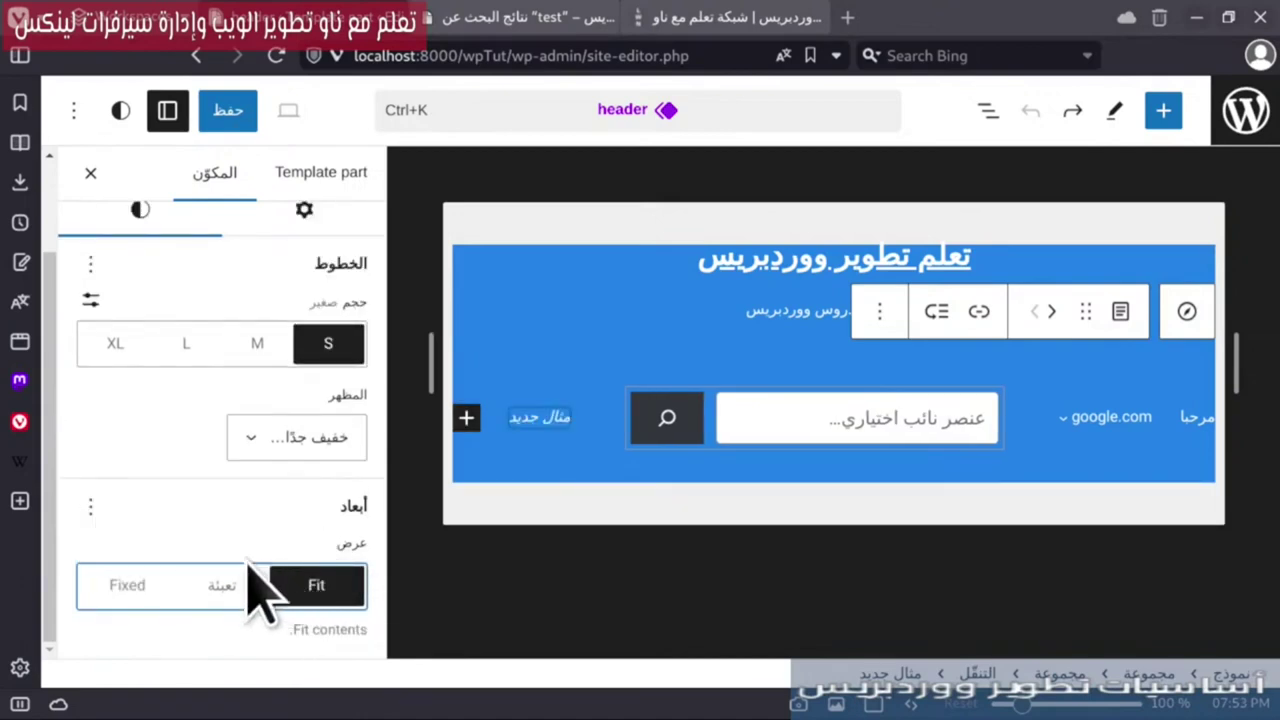
- Select the whole navigation block (التنقّل) and review its layout and display settings
{"action": "left_click", "coordinate": [986, 110]}
{"action": "left_click", "coordinate": [986, 110]}
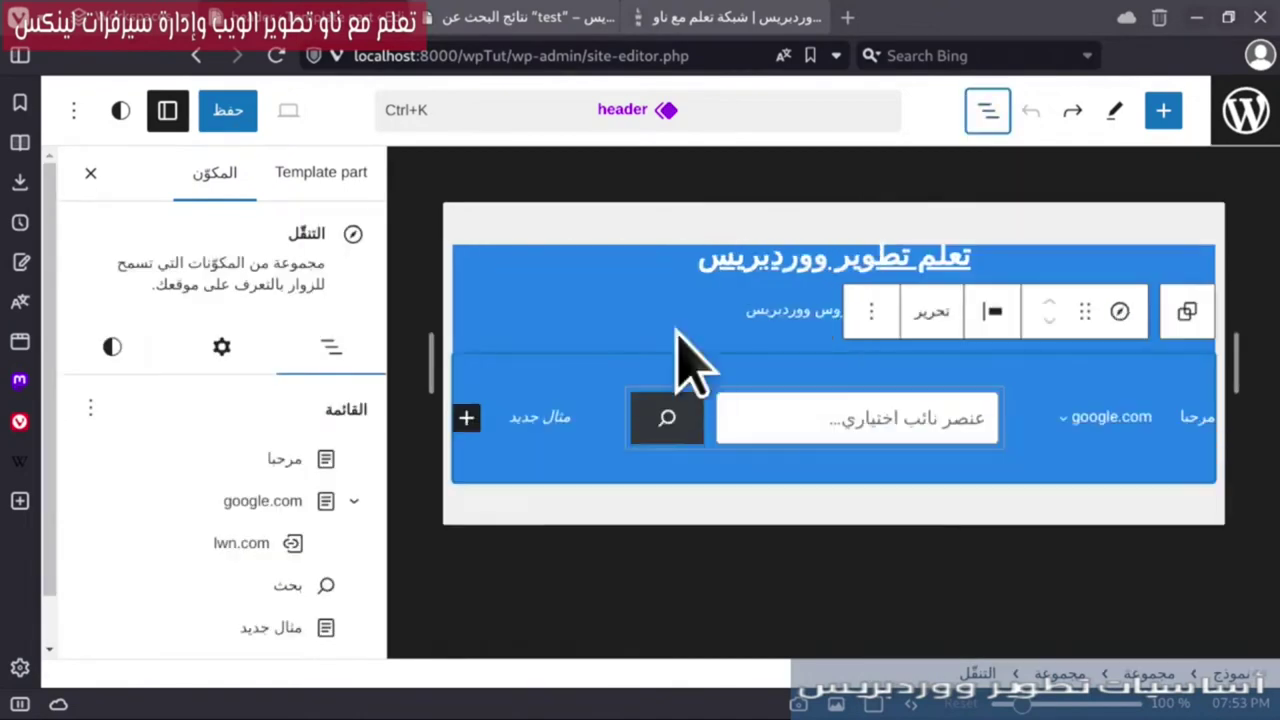
{"action": "left_click", "coordinate": [240, 345]}
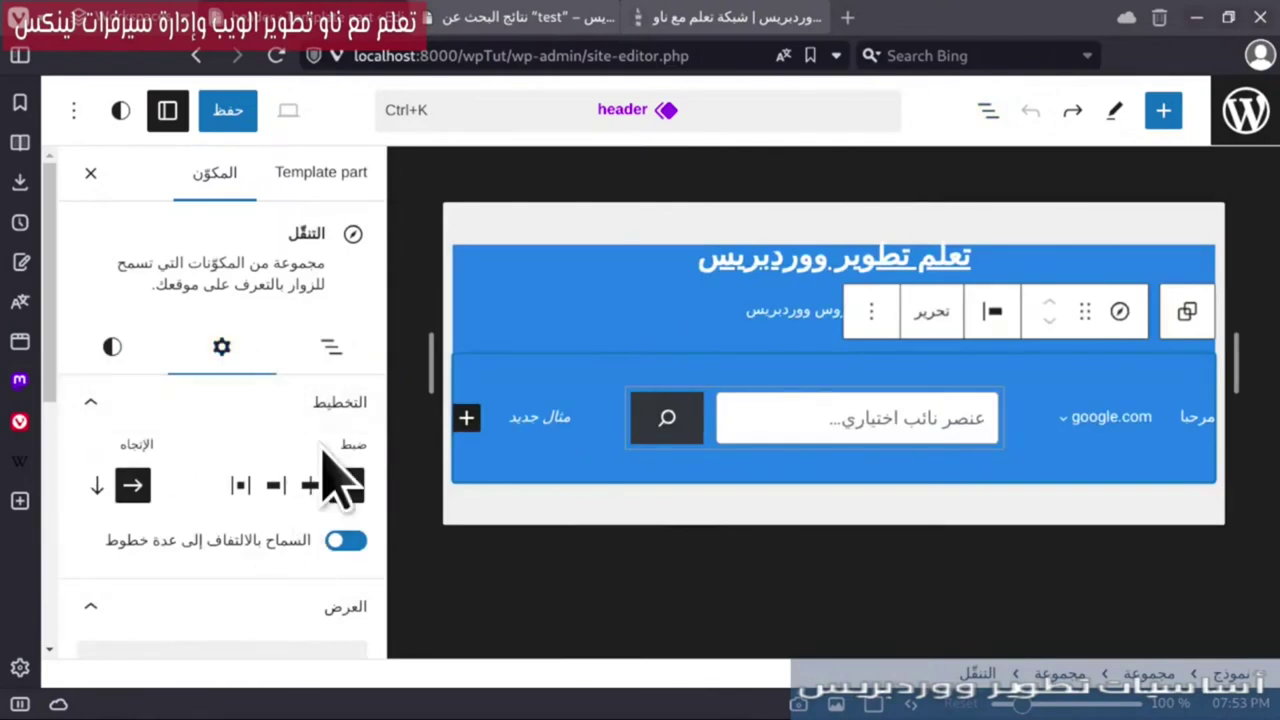
{"action": "scroll", "coordinate": [300, 520], "scroll_direction": "down", "scroll_amount": 5}
{"action": "scroll", "coordinate": [349, 549], "scroll_direction": "up", "scroll_amount": 5}
- Try the vertical orientation for the navigation block and return it to horizontal
{"action": "left_click", "coordinate": [97, 485]}
{"action": "scroll", "coordinate": [1071, 455], "scroll_direction": "down", "scroll_amount": 2}
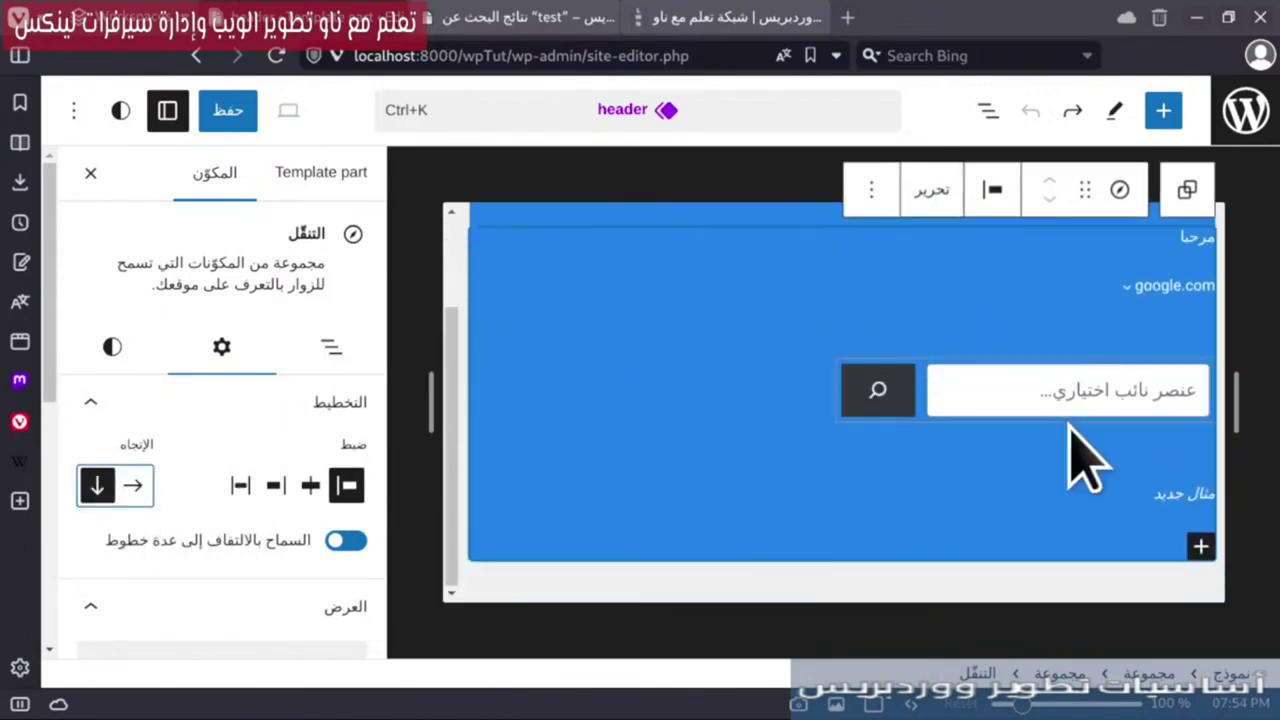
{"action": "left_click", "coordinate": [130, 485]}
- Save the changes to the header template part and the "قائمة الموقع" menu, and reload the live site page
{"action": "scroll", "coordinate": [300, 580], "scroll_direction": "down", "scroll_amount": 5}
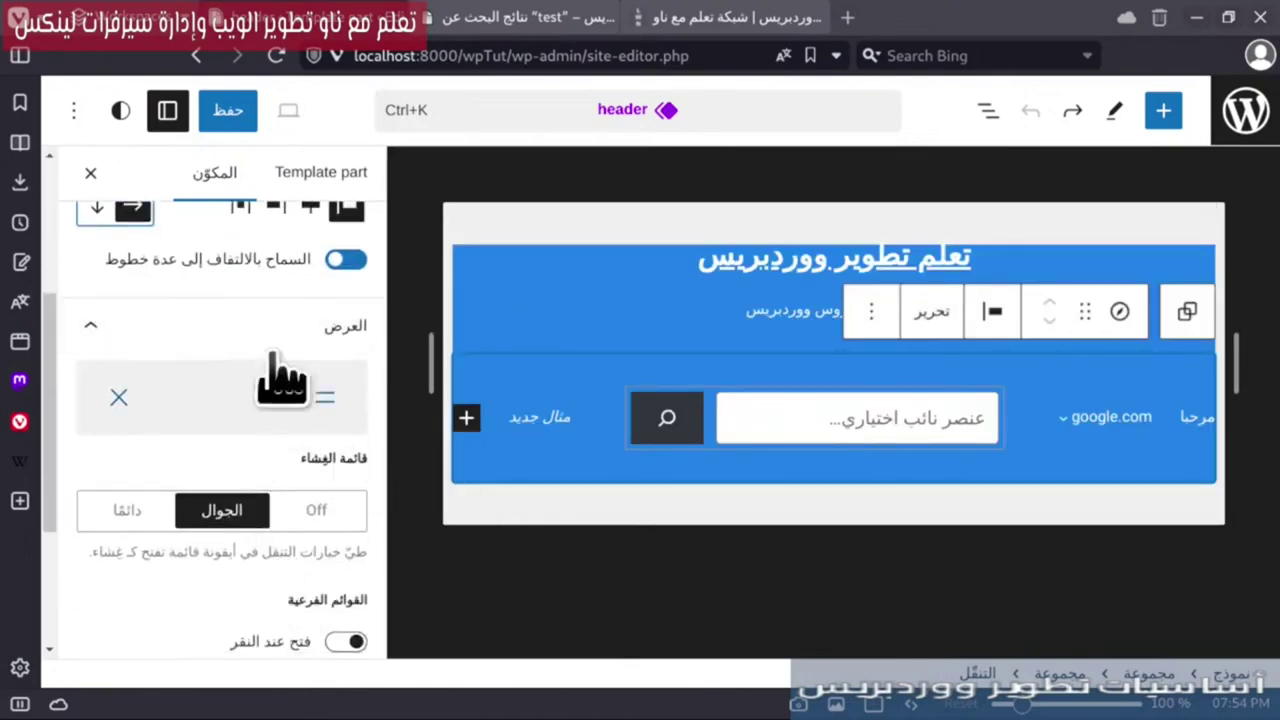
{"action": "left_click", "coordinate": [212, 108]}
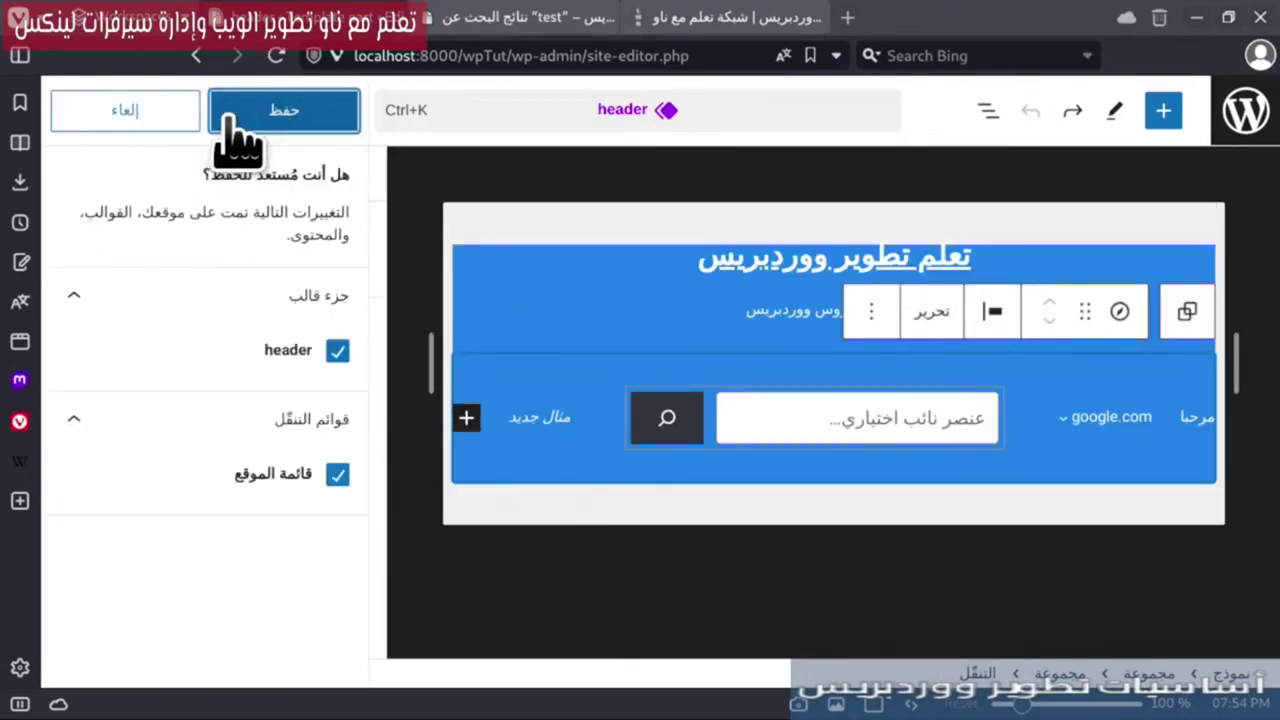
{"action": "left_click", "coordinate": [265, 120]}
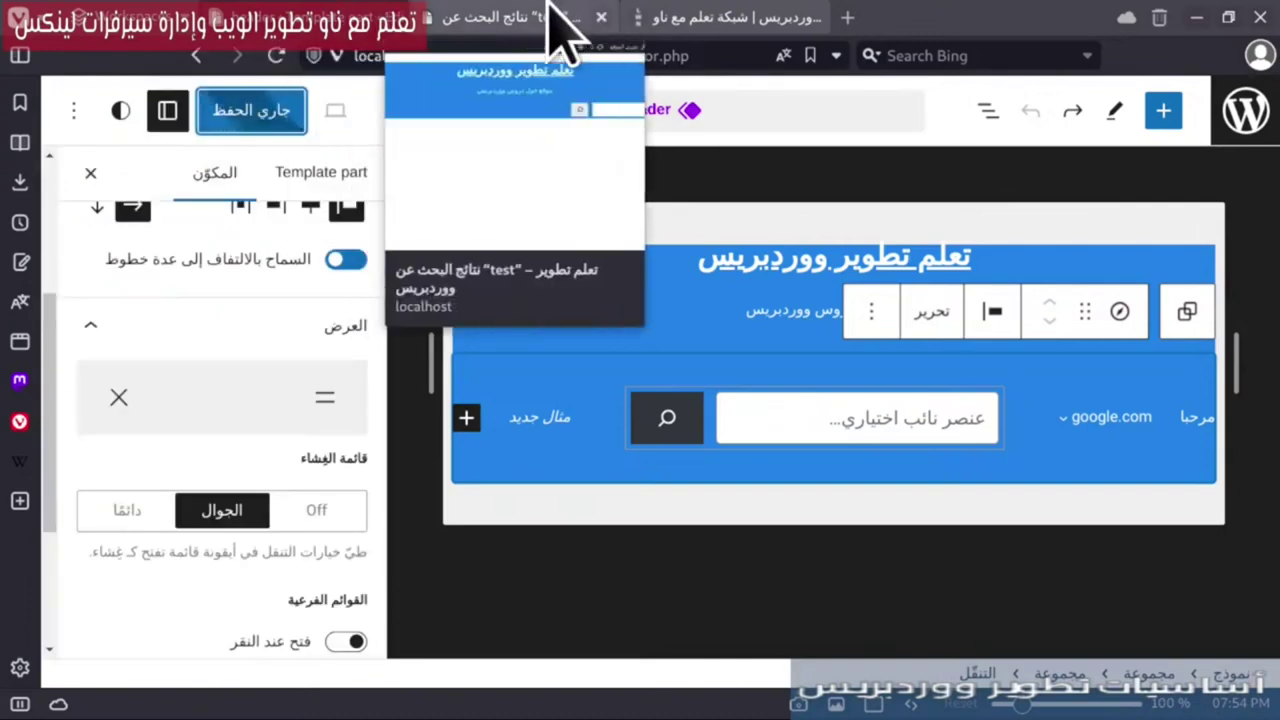
{"action": "left_click", "coordinate": [548, 14]}
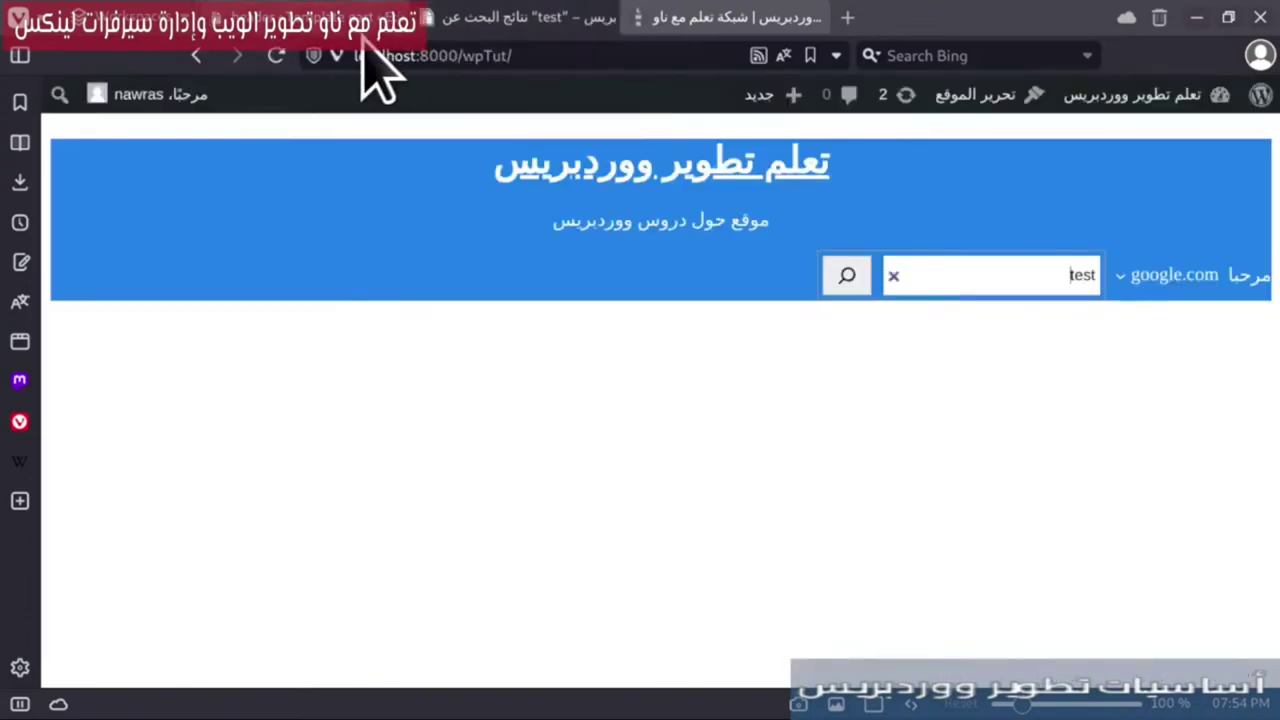
{"action": "left_click", "coordinate": [277, 56]}
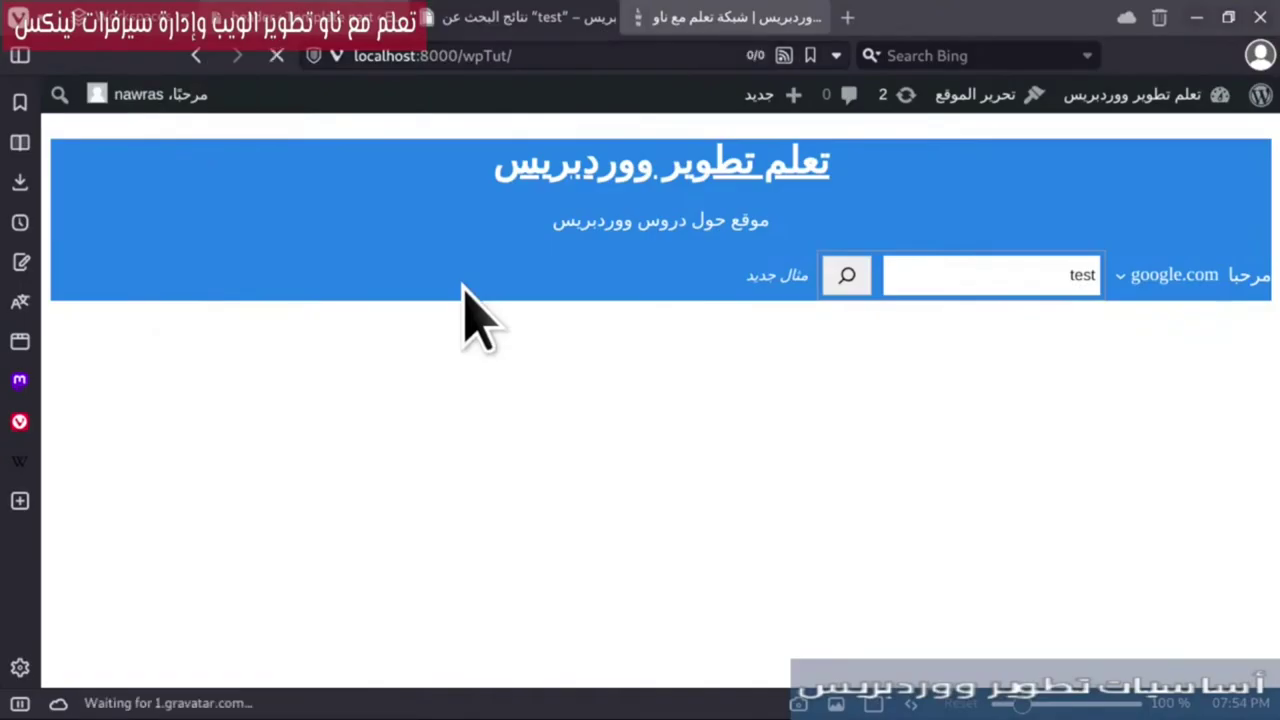
- Open the browser's element inspector on the live page, dock it below the page and reduce its height
{"action": "right_click", "coordinate": [403, 243]}
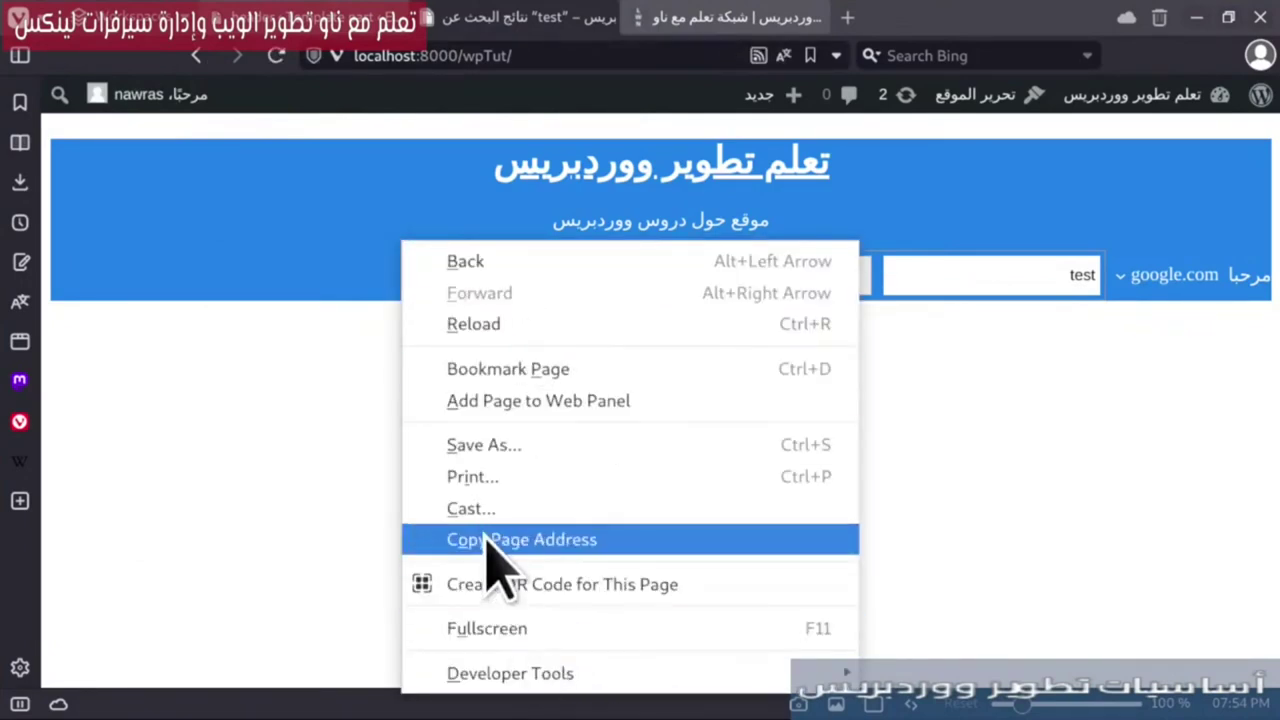
{"action": "mouse_move", "coordinate": [665, 672]}
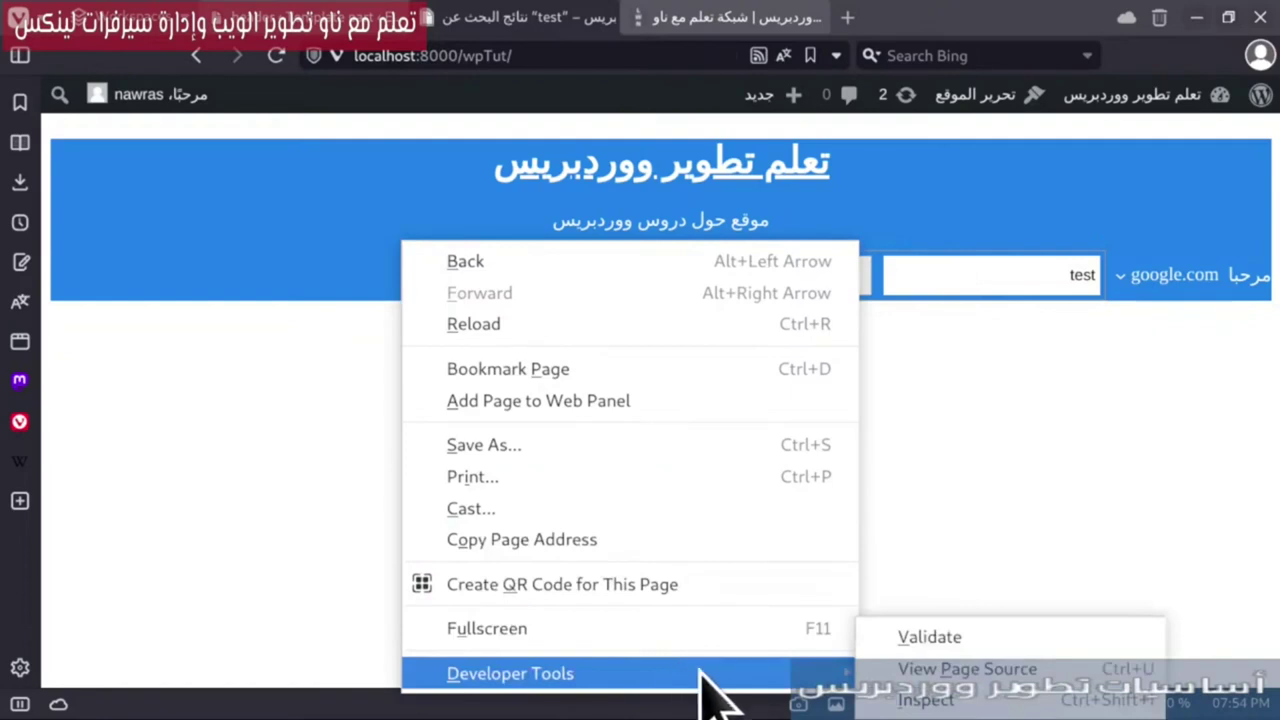
{"action": "left_click", "coordinate": [900, 700]}
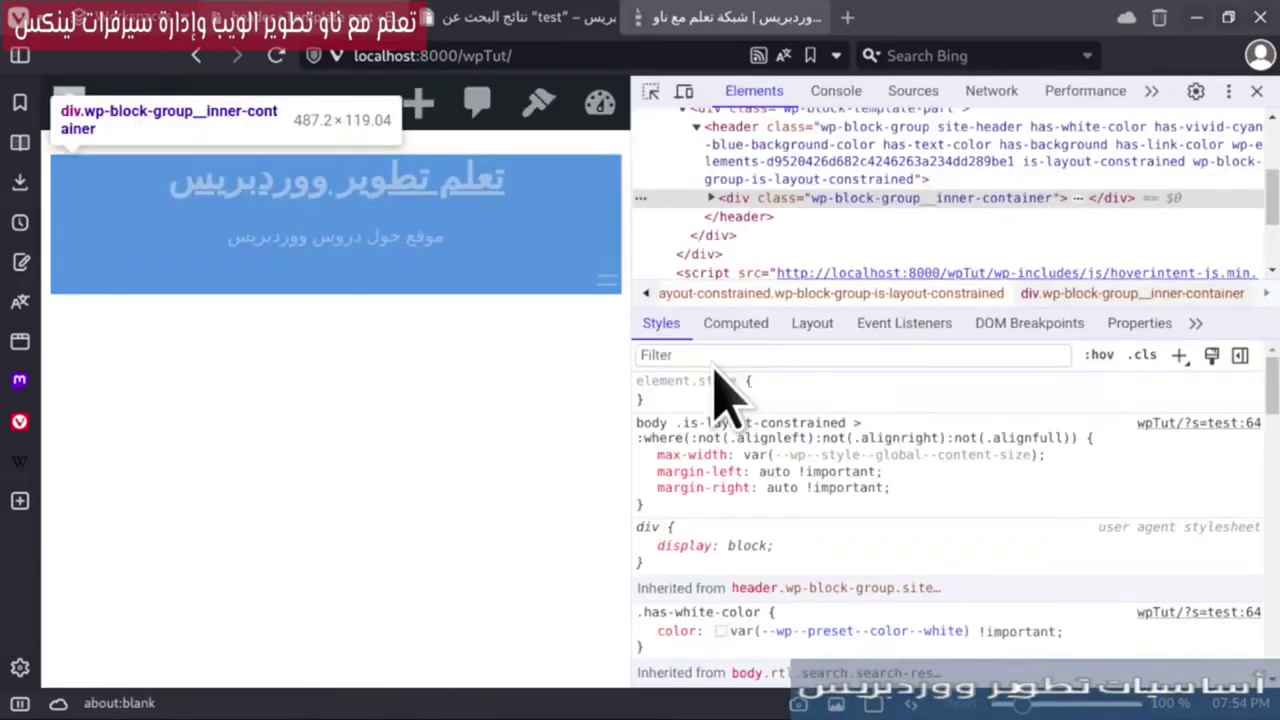
{"action": "left_click", "coordinate": [684, 92]}
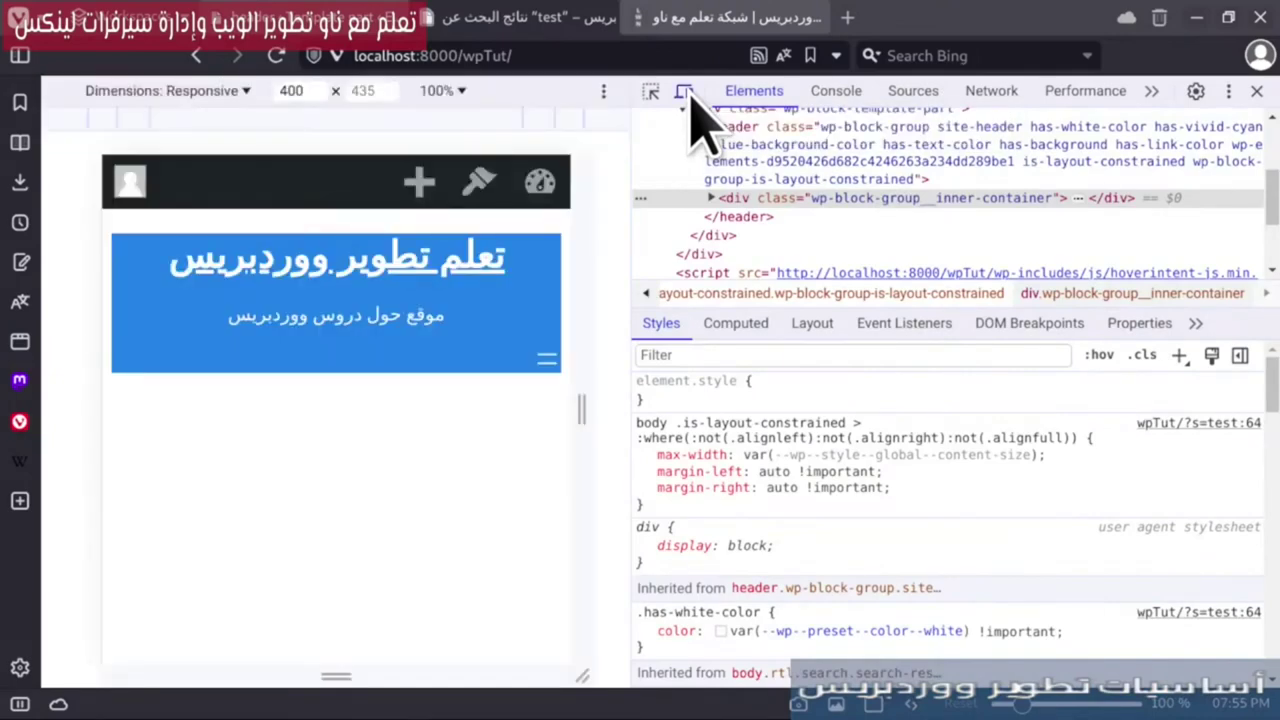
{"action": "left_click", "coordinate": [684, 92]}
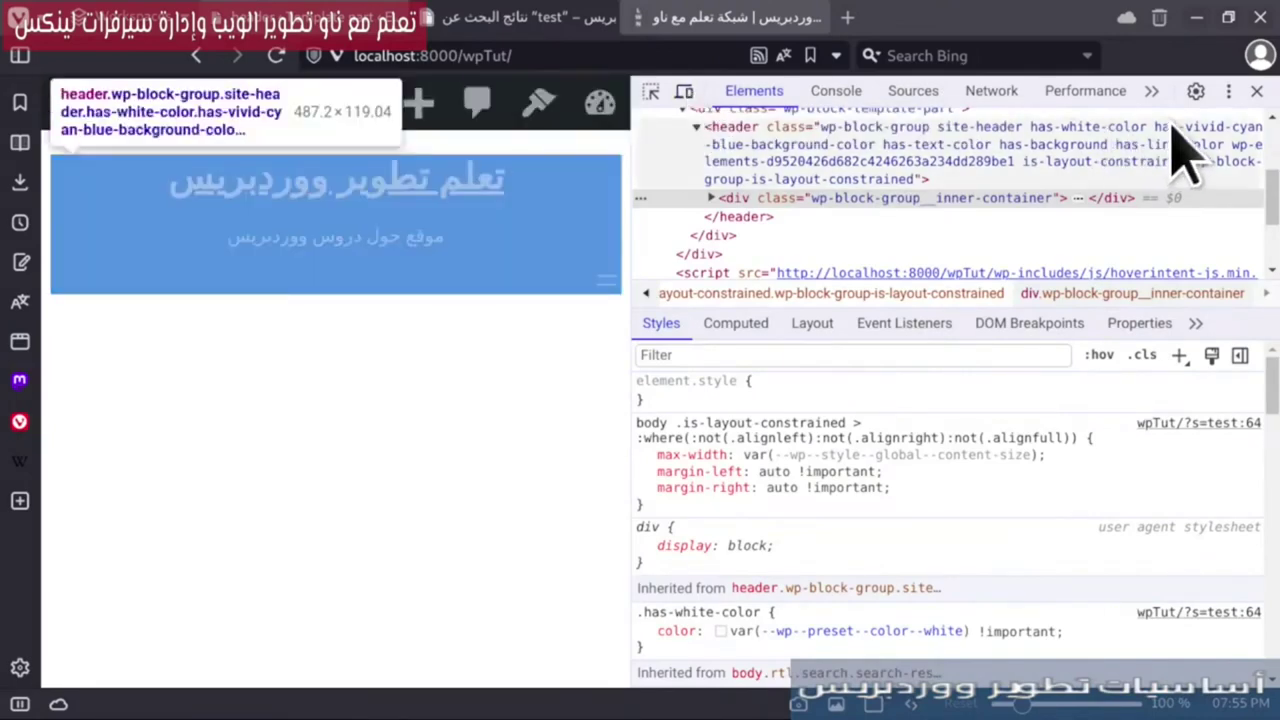
{"action": "left_click", "coordinate": [1230, 92]}
{"action": "left_click", "coordinate": [1211, 129]}
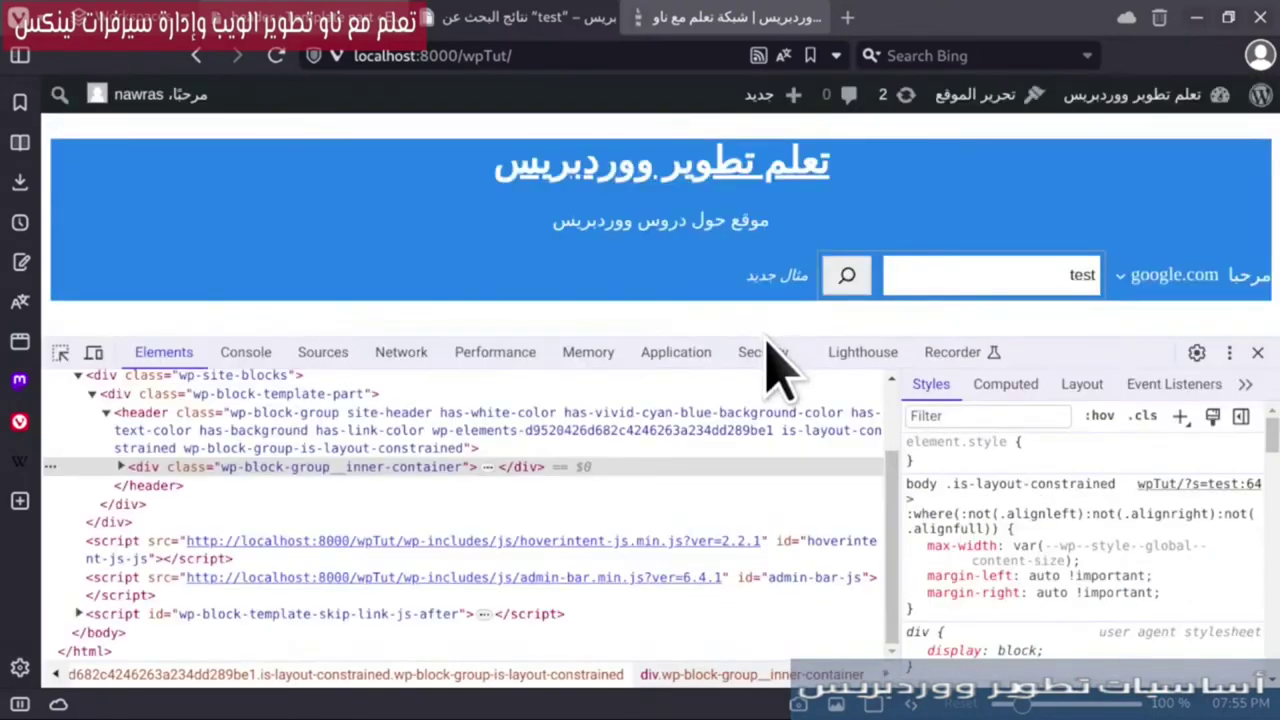
{"action": "left_click_drag", "start_coordinate": [763, 337], "coordinate": [763, 486]}
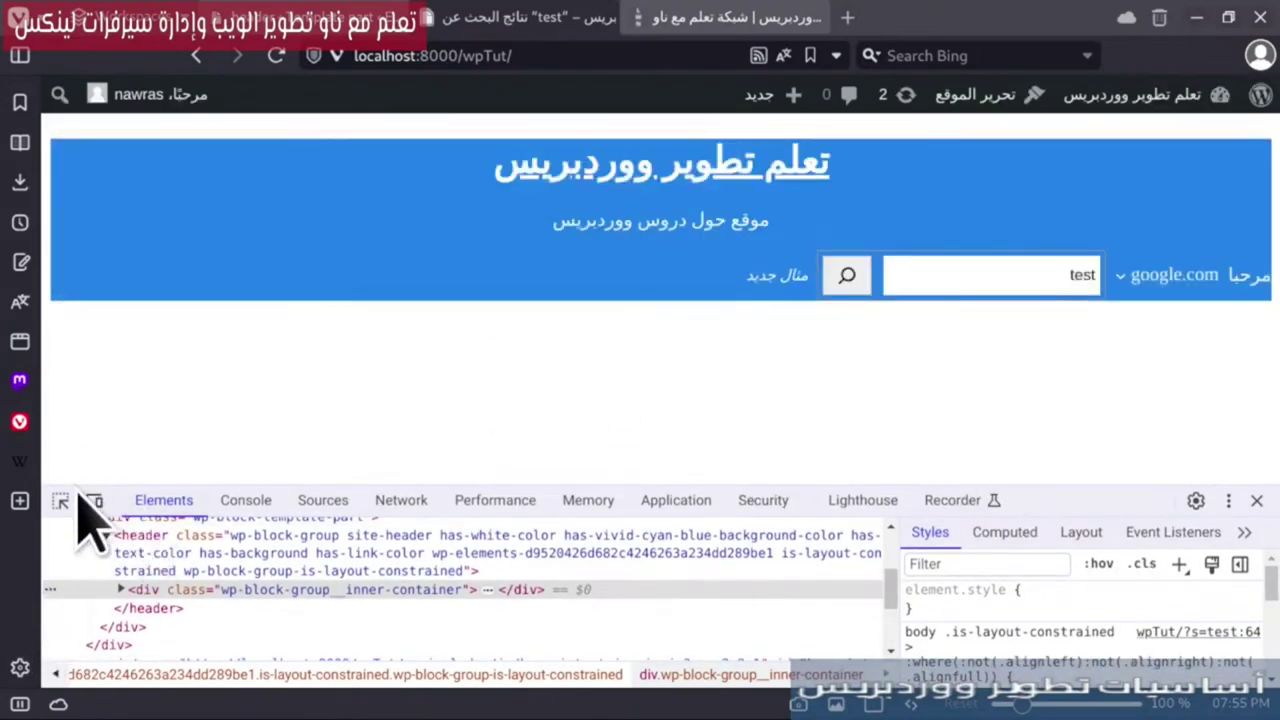
- Preview the page in the responsive mobile view, and open and close the collapsed navigation menu to examine its overlay
{"action": "left_click", "coordinate": [94, 501]}
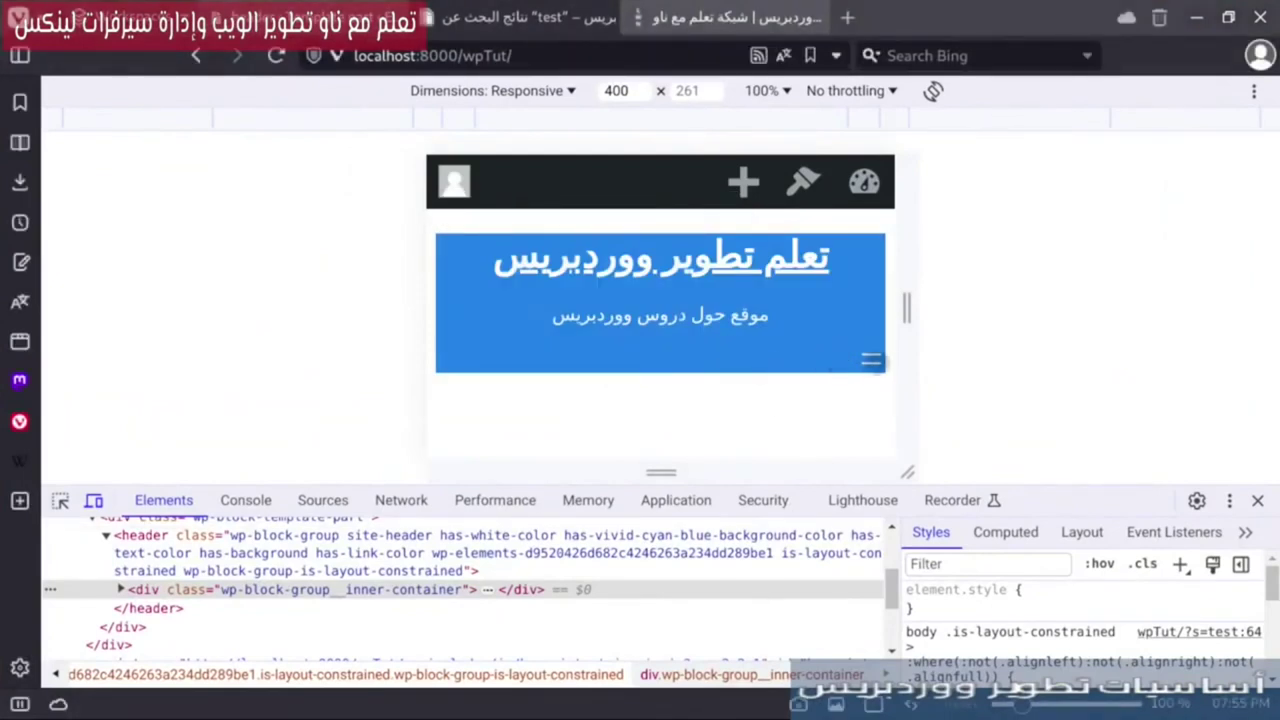
{"action": "left_click", "coordinate": [872, 361]}
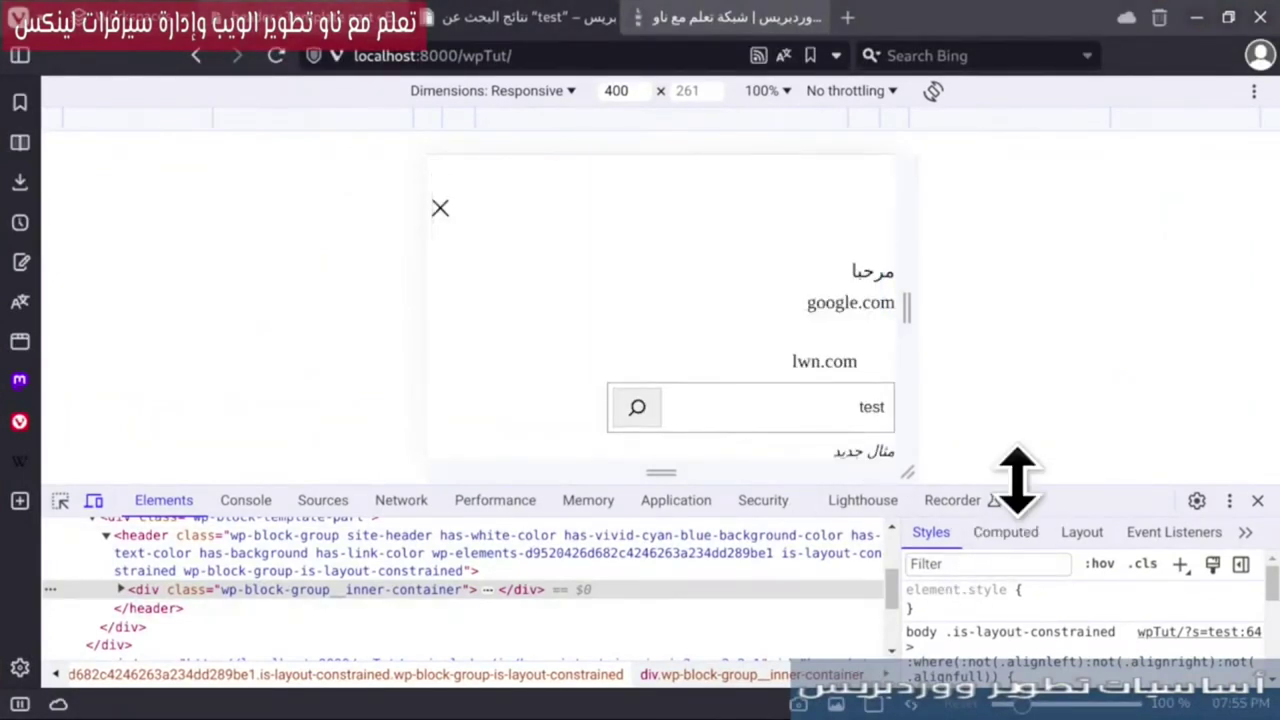
{"action": "left_click_drag", "start_coordinate": [1016, 480], "coordinate": [1016, 598]}
{"action": "left_click", "coordinate": [870, 359]}
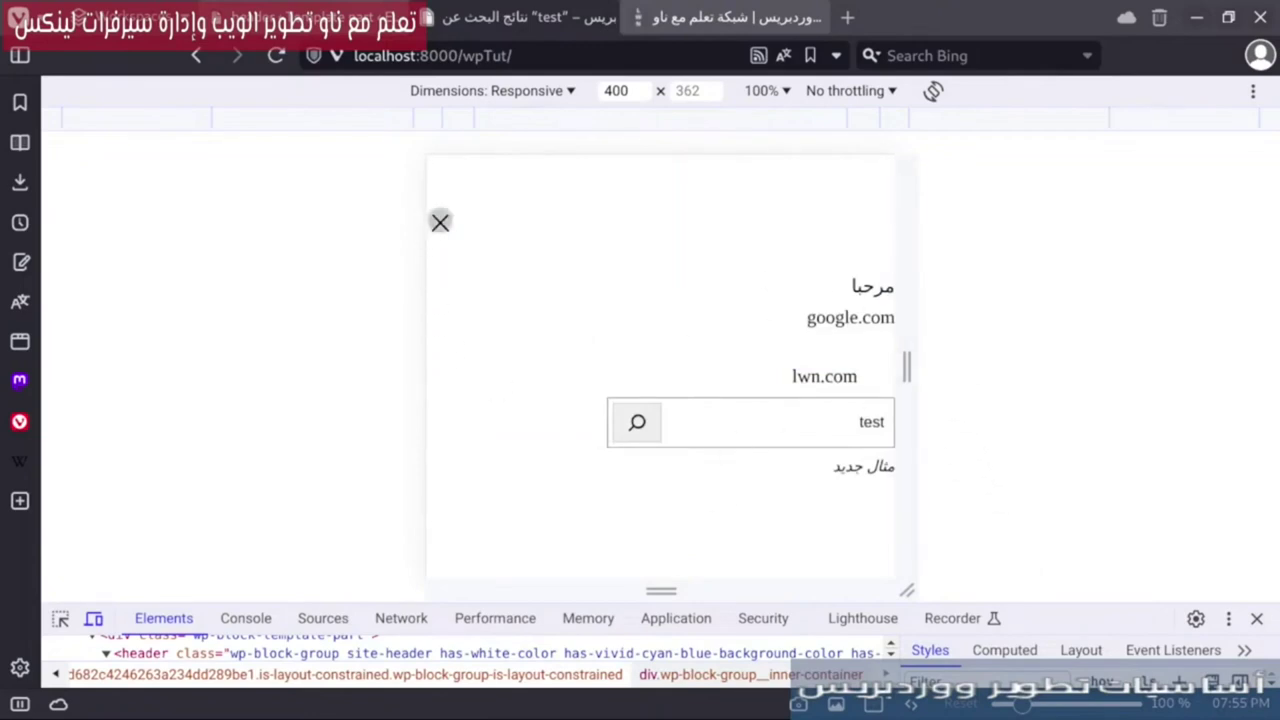
{"action": "left_click", "coordinate": [440, 222]}
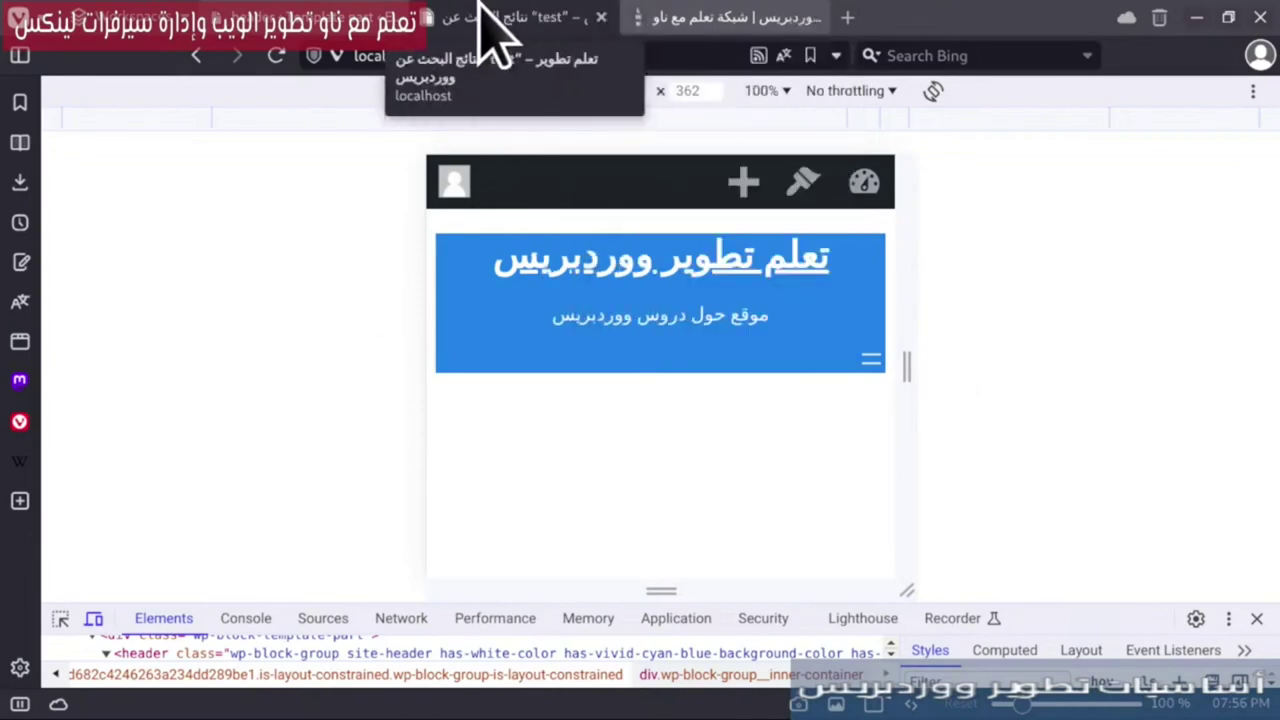
- Return to the site editor and set the navigation block's overlay menu icon to the three-line version
{"action": "left_click", "coordinate": [286, 22]}
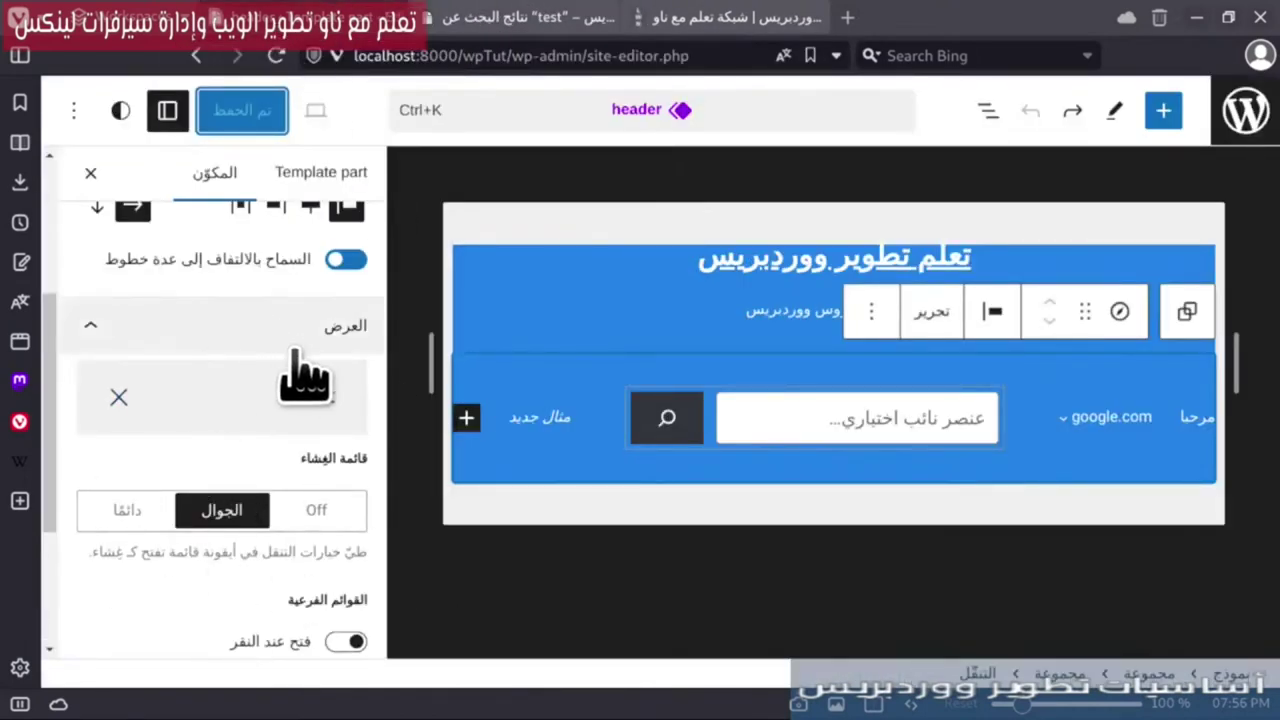
{"action": "scroll", "coordinate": [262, 485], "scroll_direction": "down", "scroll_amount": 3}
{"action": "scroll", "coordinate": [262, 485], "scroll_direction": "down", "scroll_amount": 2}
{"action": "scroll", "coordinate": [220, 423], "scroll_direction": "up", "scroll_amount": 3}
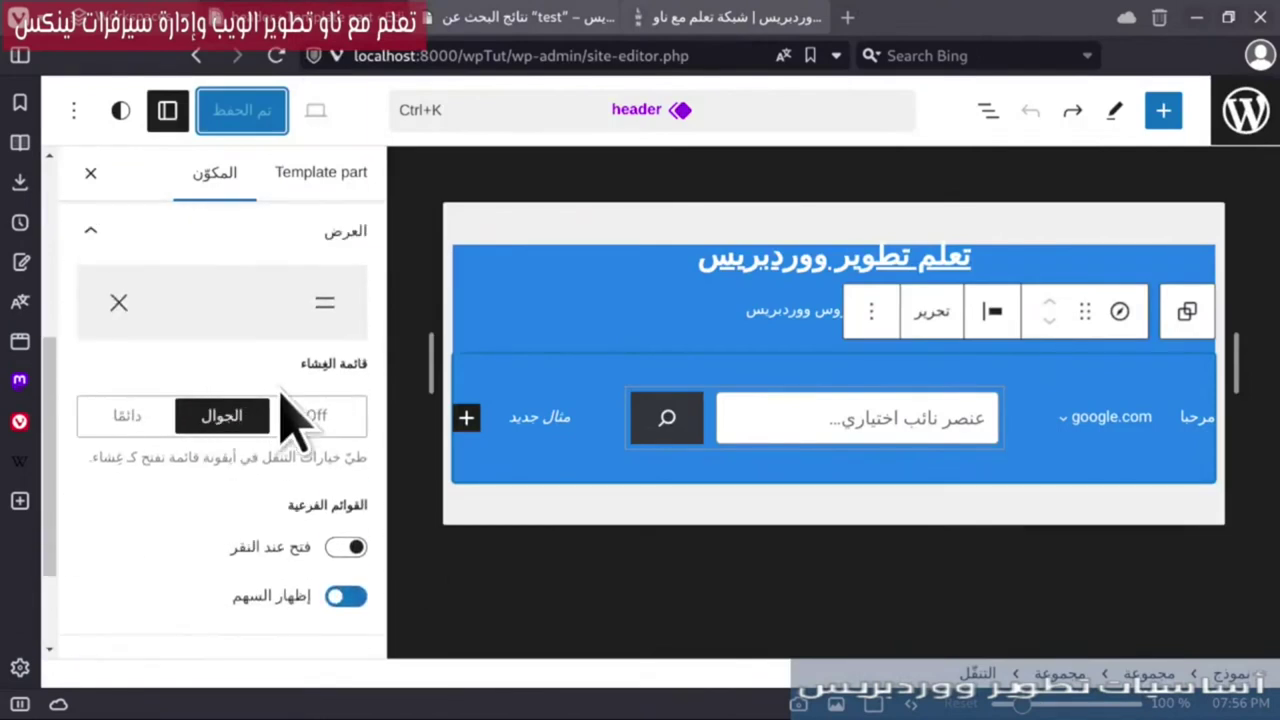
{"action": "left_click", "coordinate": [327, 312]}
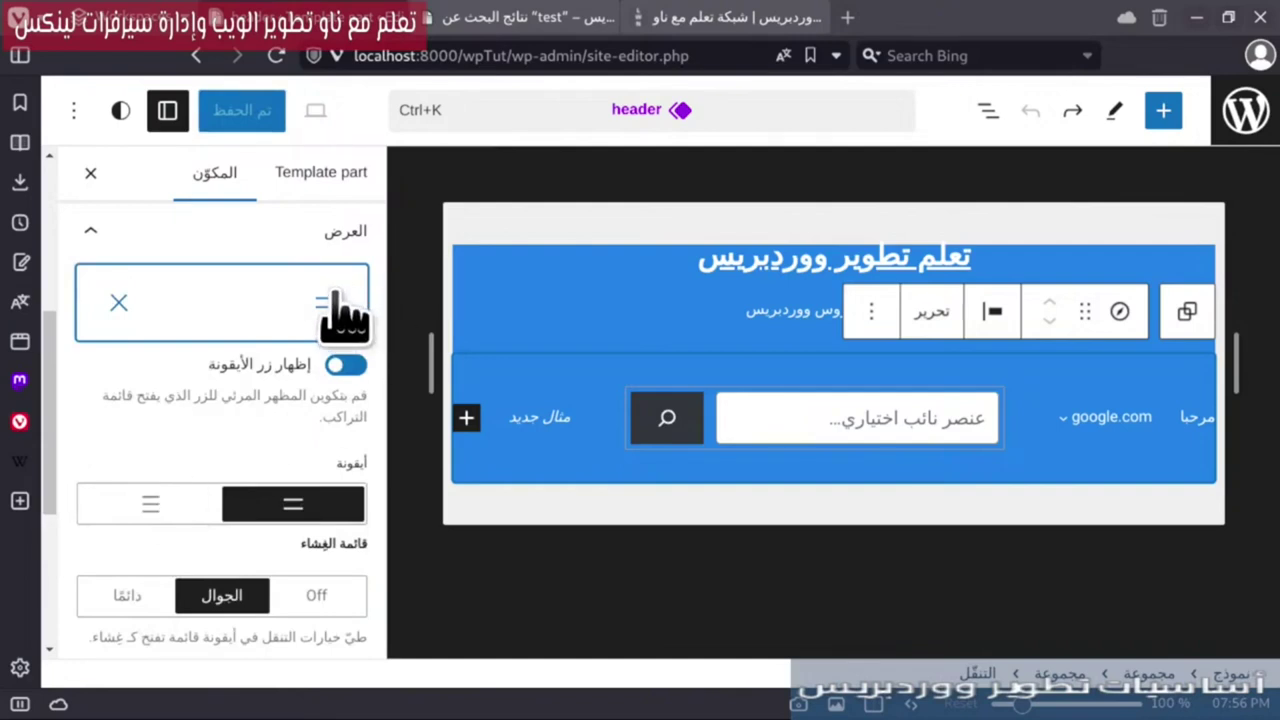
{"action": "scroll", "coordinate": [335, 300], "scroll_direction": "down", "scroll_amount": 3}
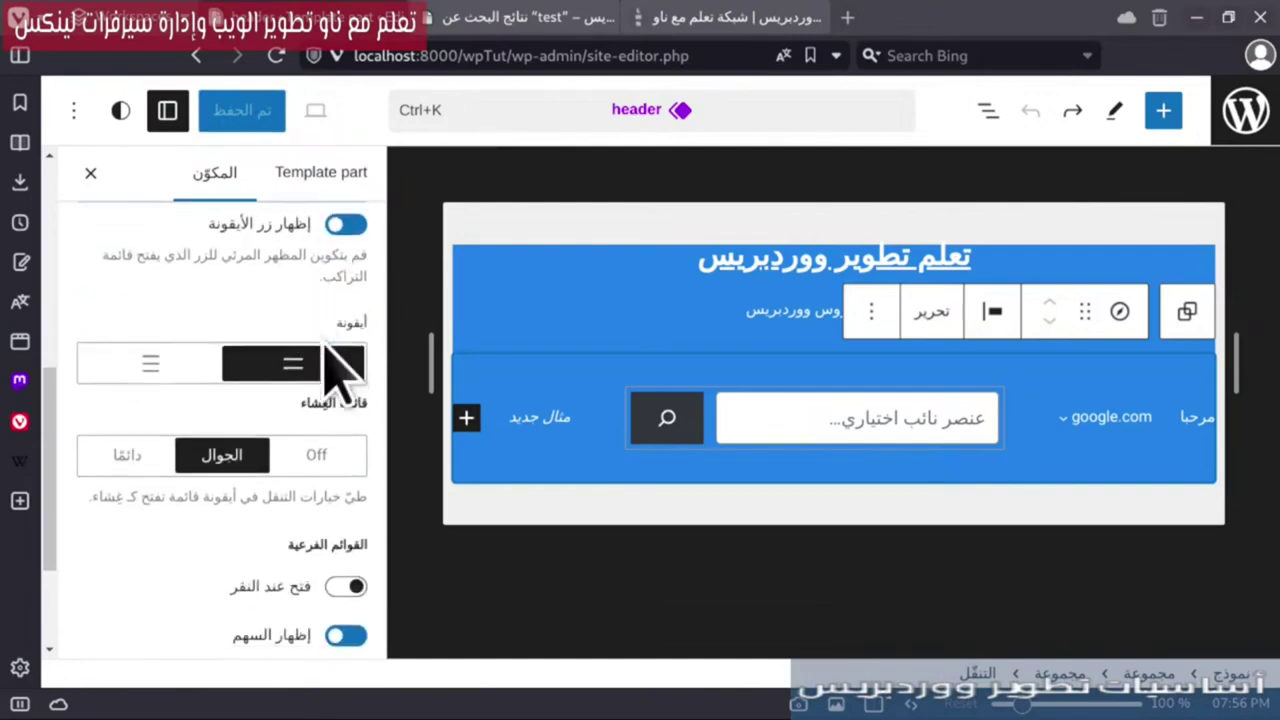
{"action": "left_click", "coordinate": [140, 368]}
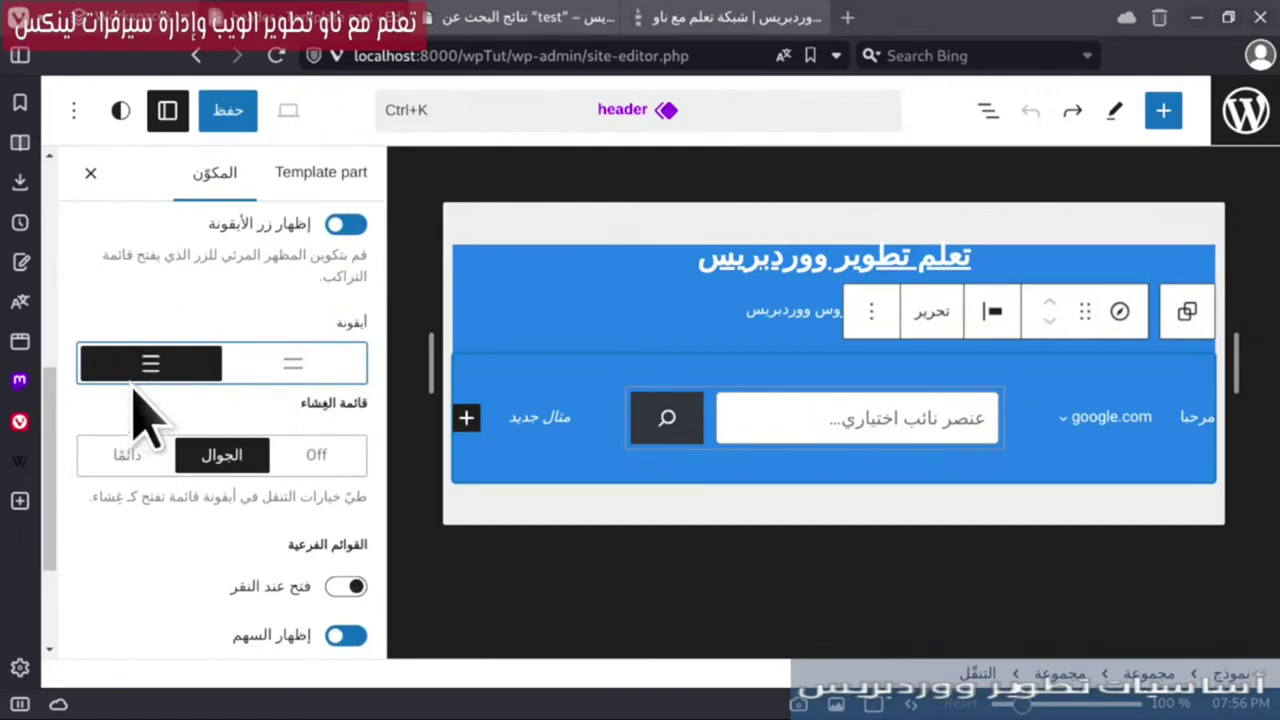
- Try the overlay menu button as text instead of an icon, and re-enable "إظهار زر الأيقونة"
{"action": "scroll", "coordinate": [228, 455], "scroll_direction": "up", "scroll_amount": 3}
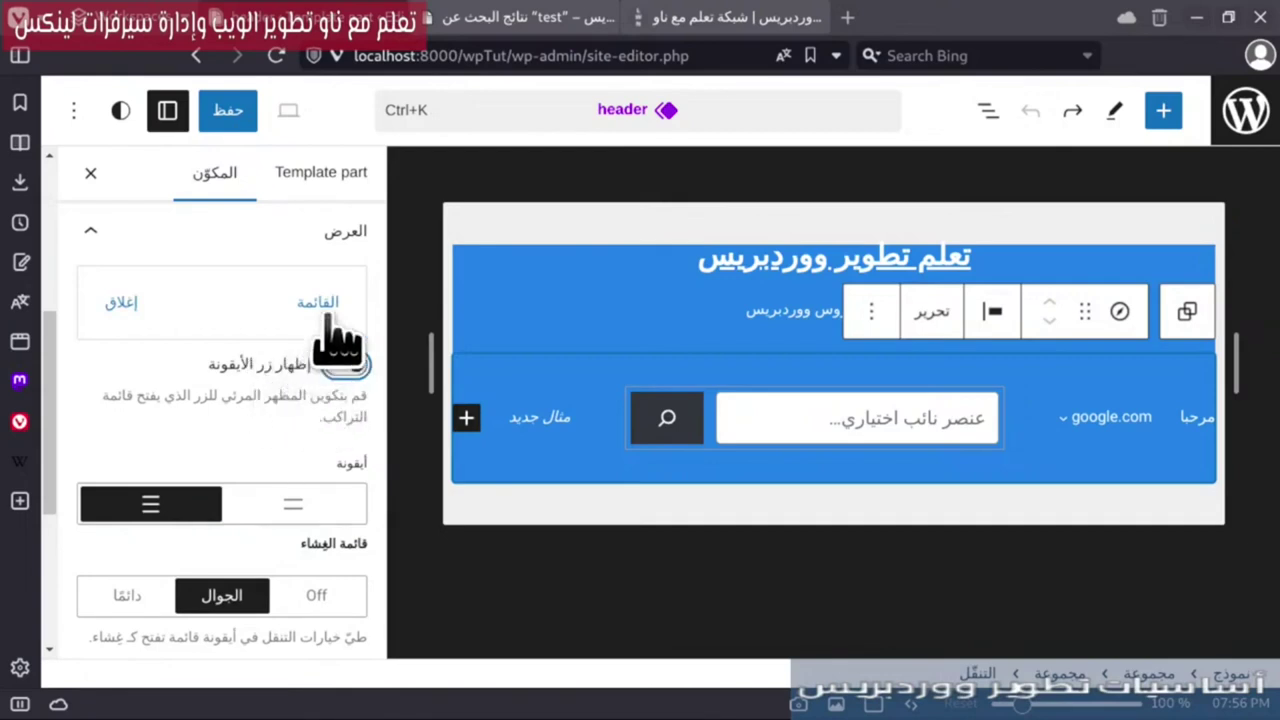
{"action": "left_click", "coordinate": [345, 365]}
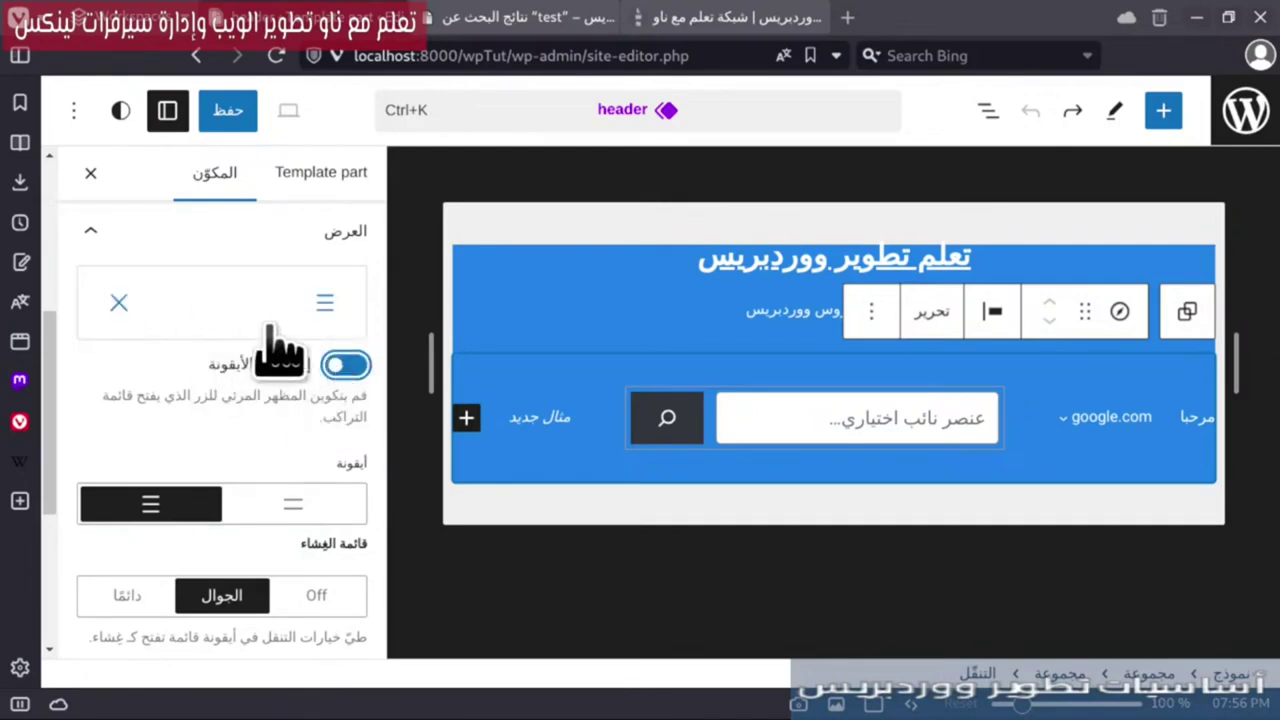
- Save the navigation block's overlay icon setting in the header template part
{"action": "scroll", "coordinate": [85, 440], "scroll_direction": "down", "scroll_amount": 5}
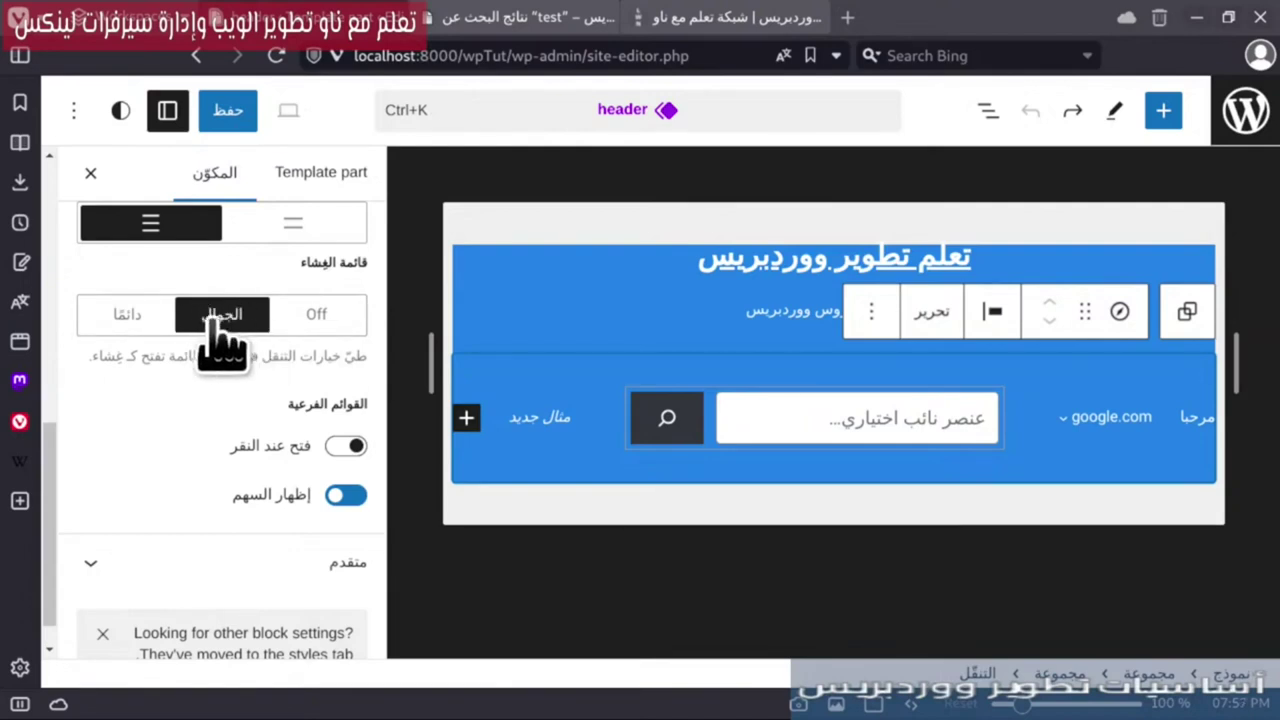
{"action": "left_click", "coordinate": [226, 112]}
{"action": "left_click", "coordinate": [250, 115]}
- Reload the live page in the responsive view, and open and close the collapsed menu to check its icon
{"action": "left_click", "coordinate": [718, 18]}
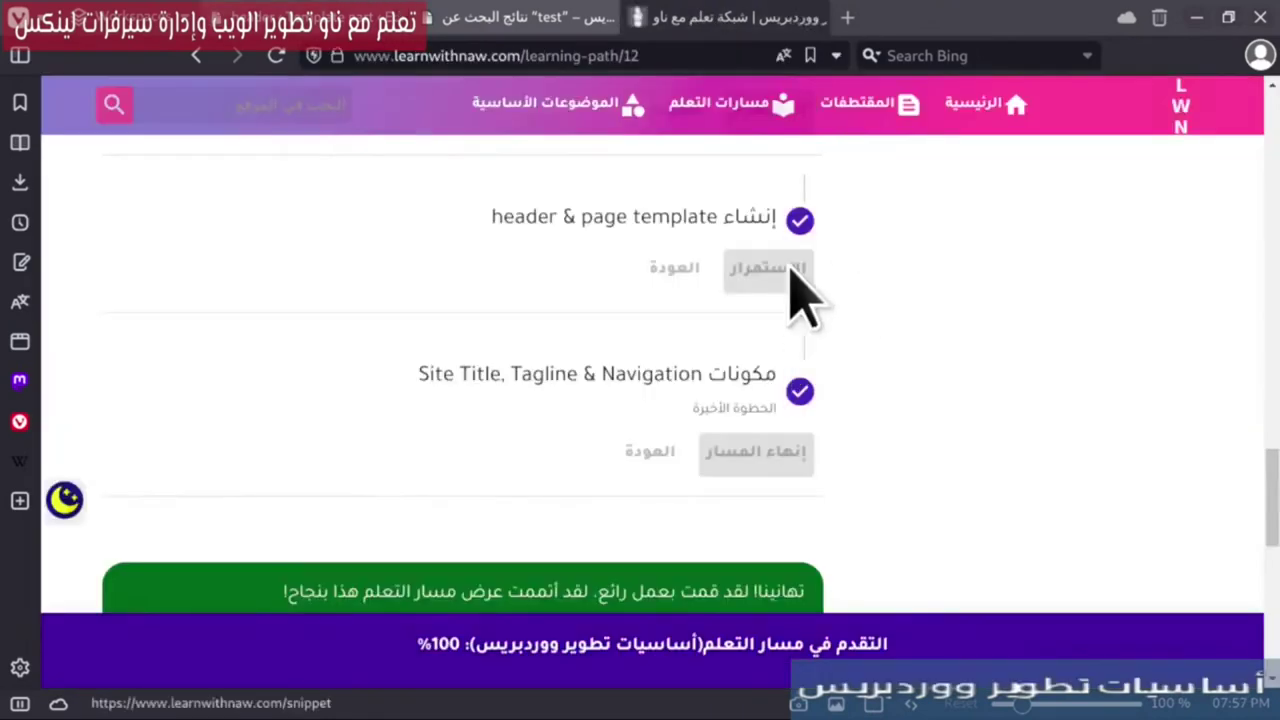
{"action": "left_click", "coordinate": [538, 18]}
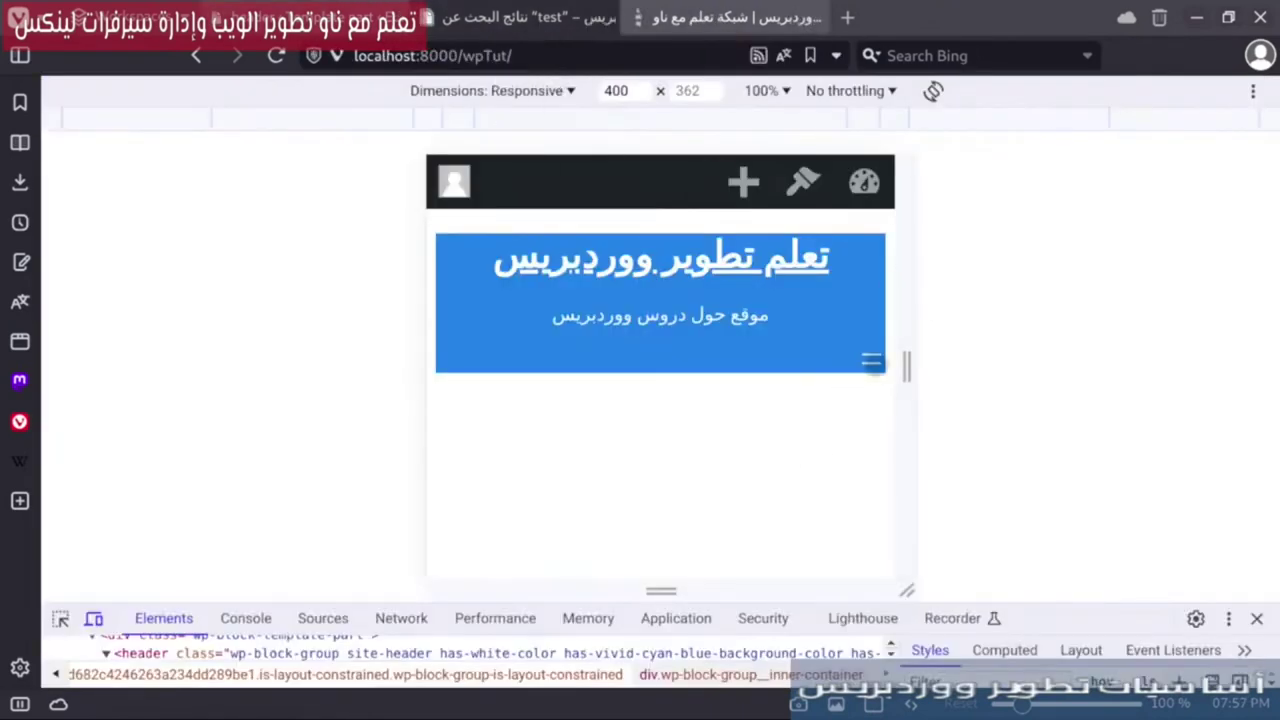
{"action": "left_click", "coordinate": [276, 55]}
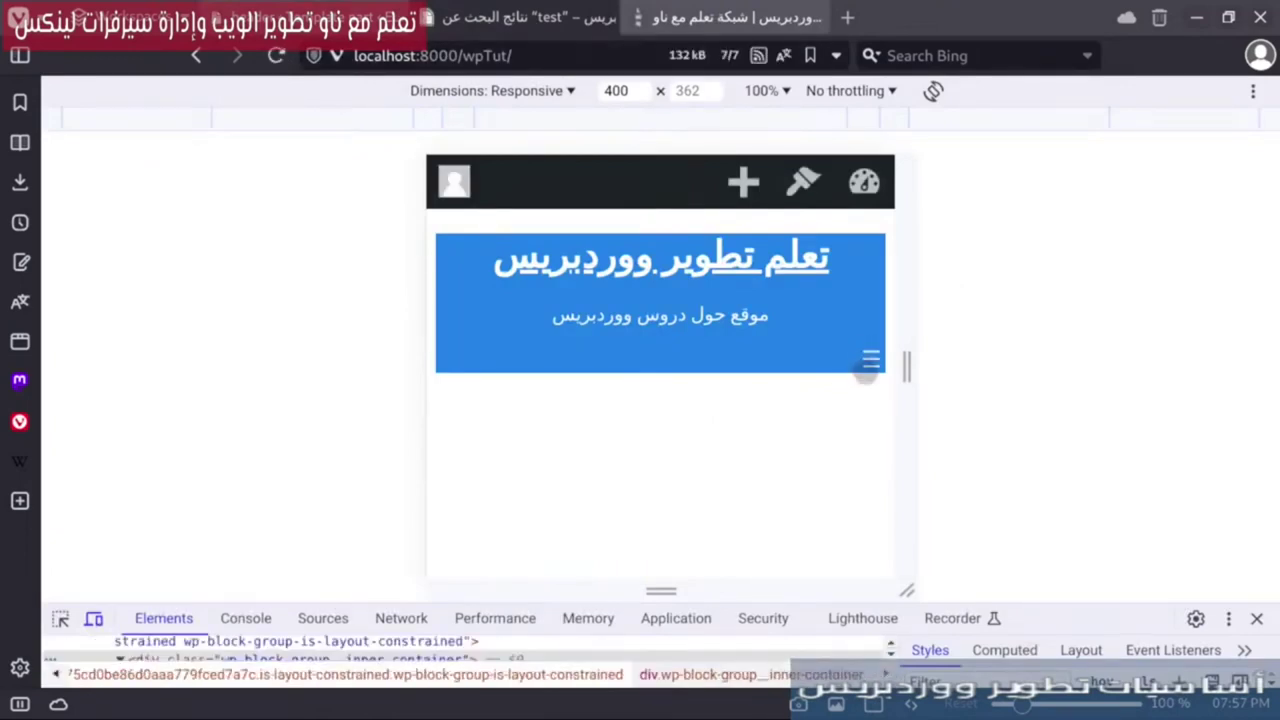
{"action": "left_click", "coordinate": [871, 360]}
{"action": "left_click", "coordinate": [440, 222]}
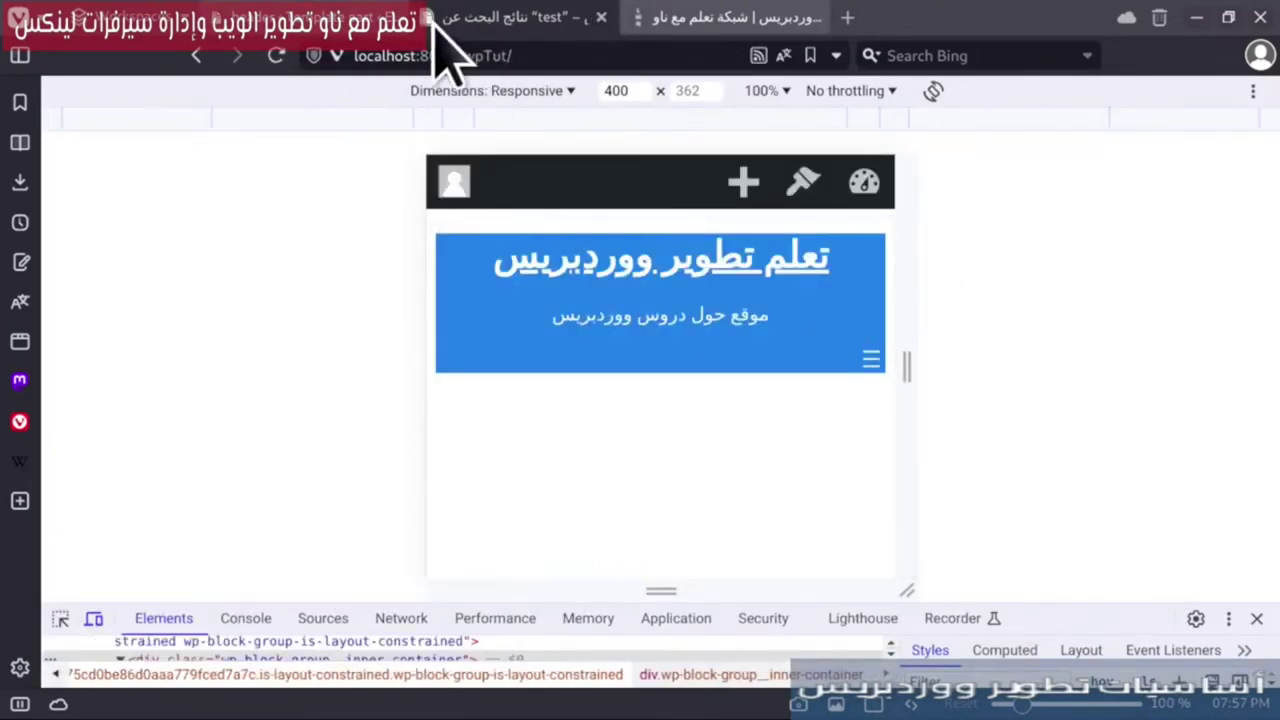
- Return to the site editor and set the navigation block's background colour to light green cyan (#7BDCB5)
{"action": "left_click", "coordinate": [330, 22]}
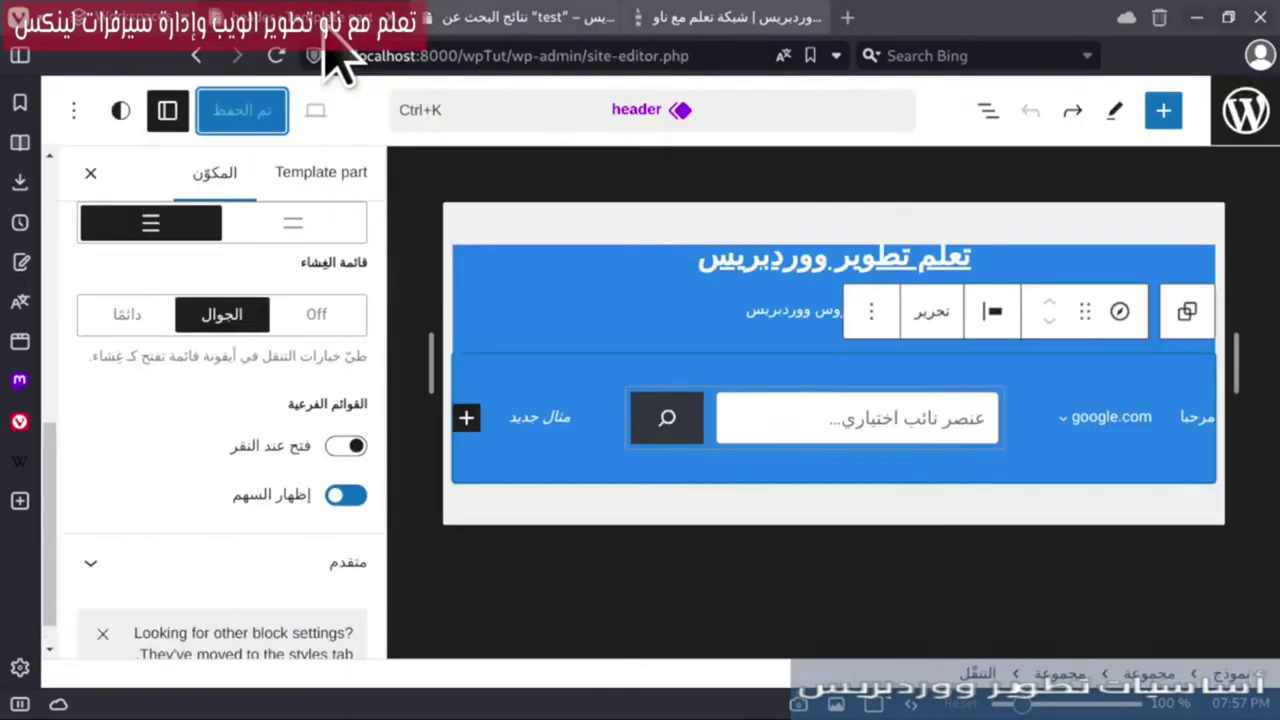
{"action": "left_click", "coordinate": [91, 174]}
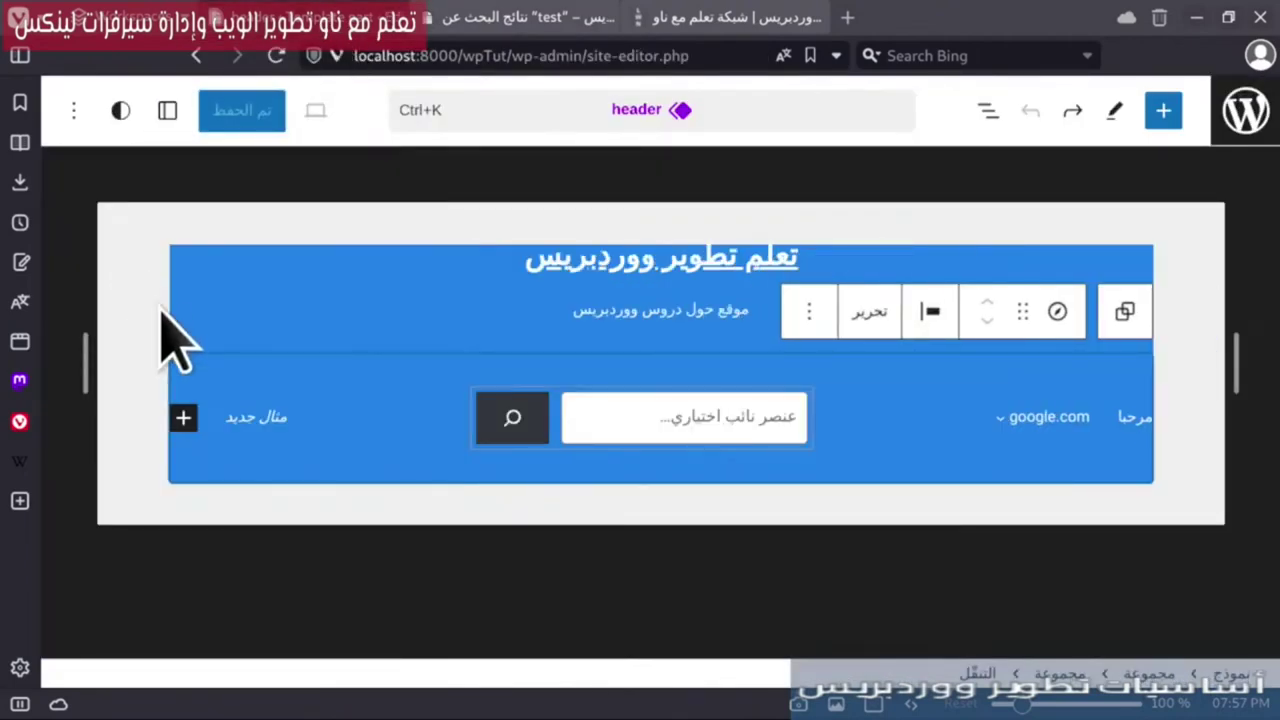
{"action": "left_click", "coordinate": [167, 110]}
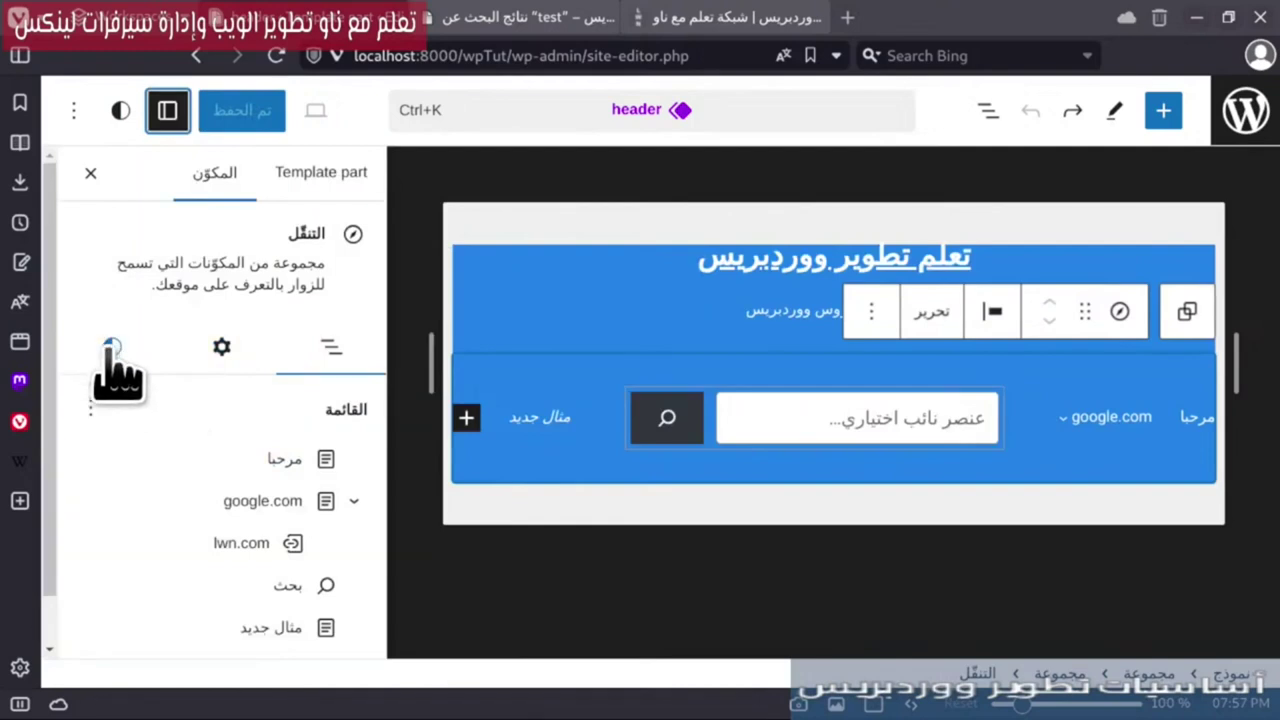
{"action": "left_click", "coordinate": [110, 347]}
{"action": "scroll", "coordinate": [285, 425], "scroll_direction": "down", "scroll_amount": 3}
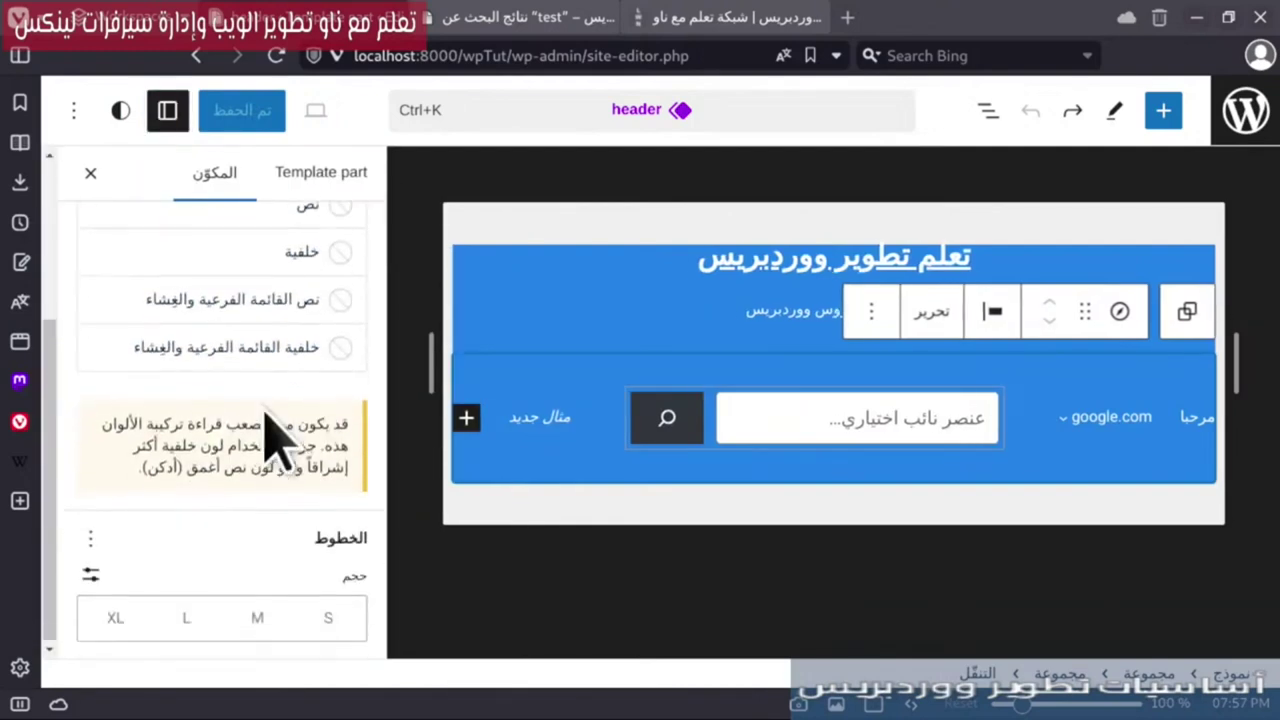
{"action": "scroll", "coordinate": [214, 543], "scroll_direction": "up", "scroll_amount": 3}
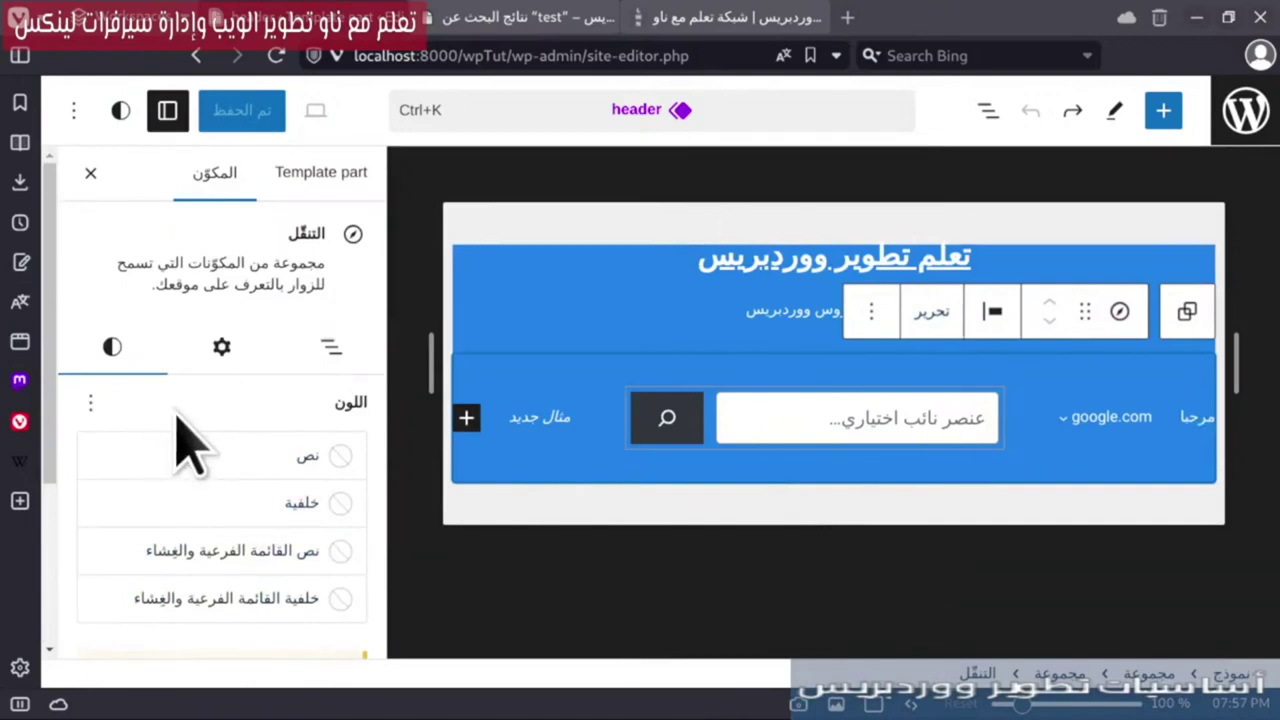
{"action": "left_click", "coordinate": [263, 505]}
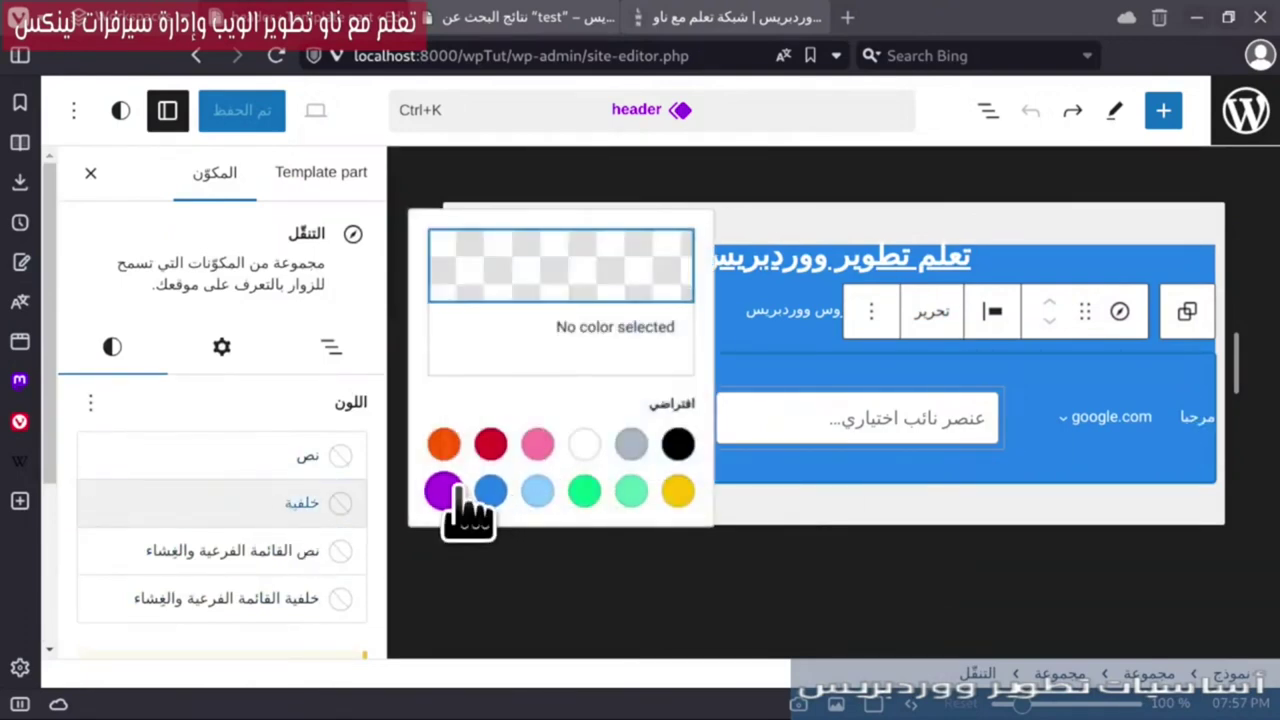
{"action": "left_click", "coordinate": [631, 490]}
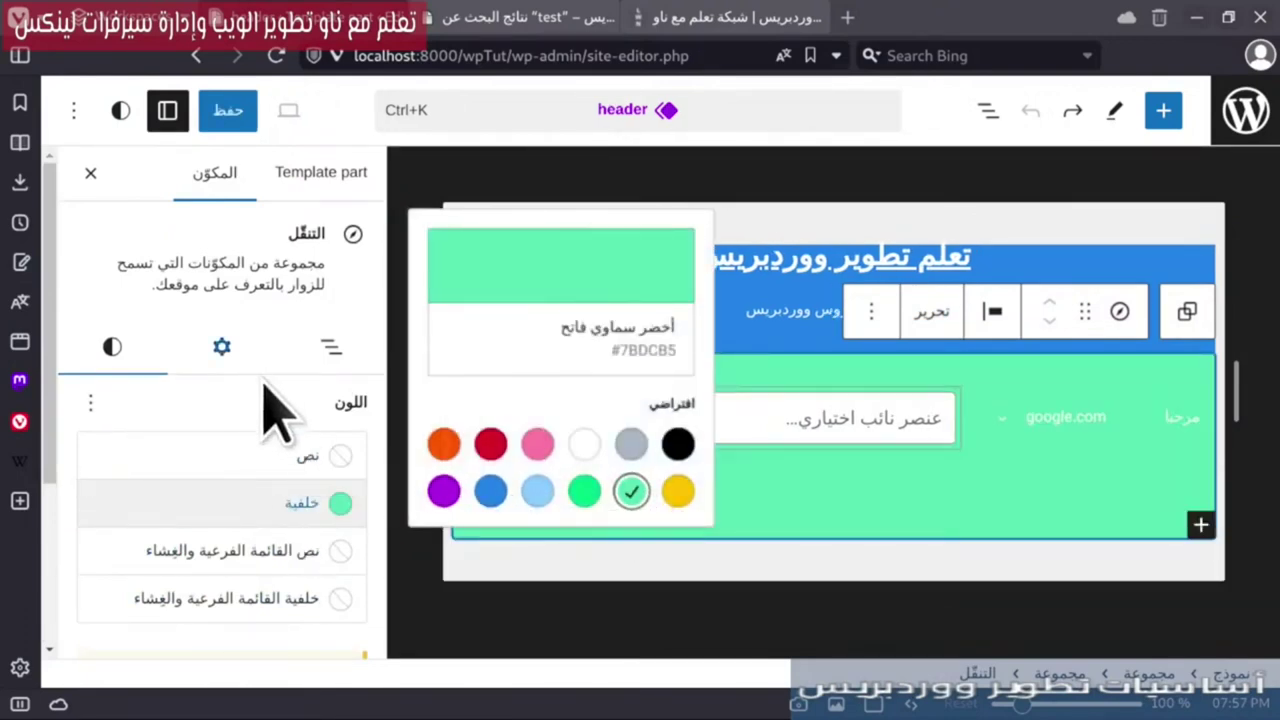
{"action": "left_click", "coordinate": [268, 393]}
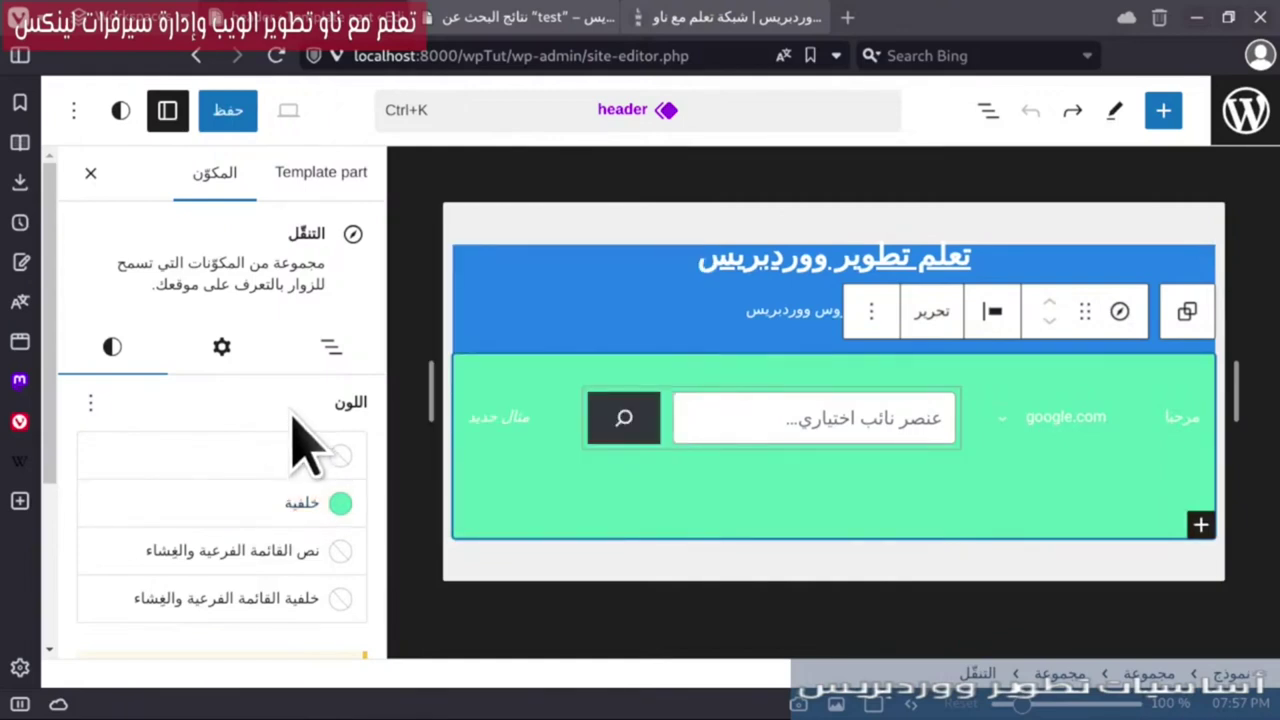
- Set the navigation block's text colour to vivid cyan blue (#0693E3)
{"action": "left_click", "coordinate": [318, 456]}
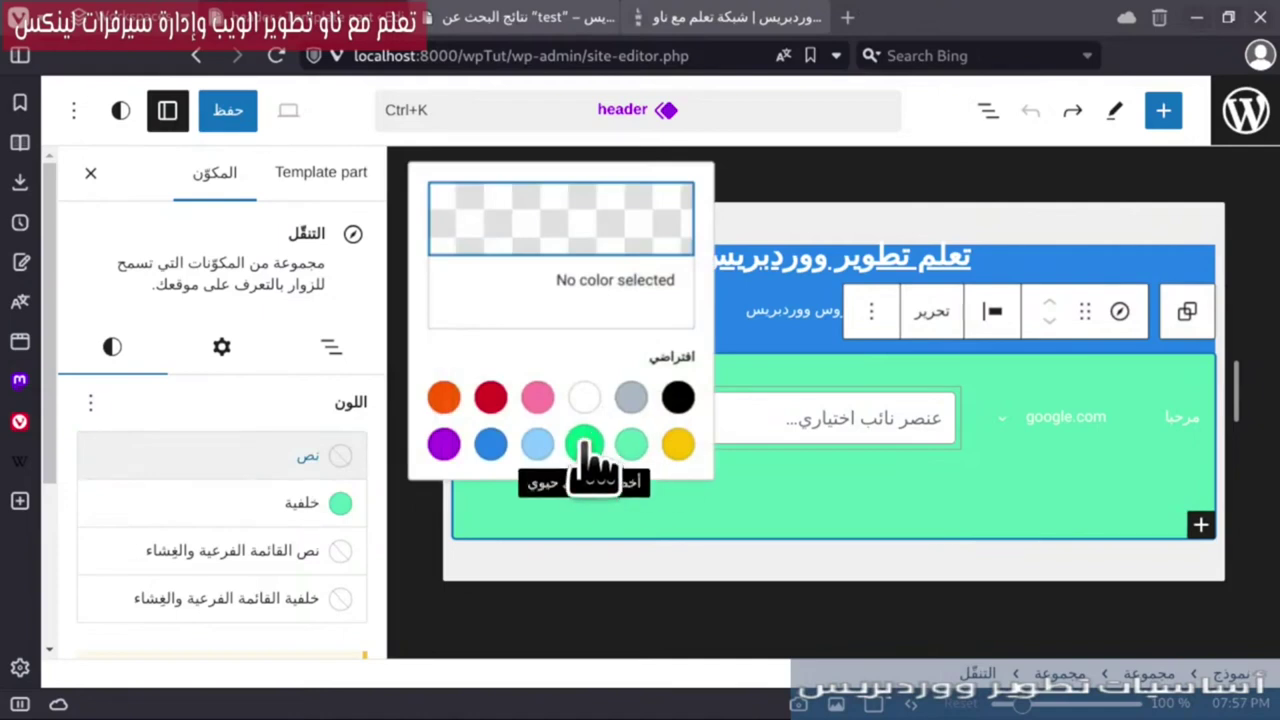
{"action": "left_click", "coordinate": [490, 445]}
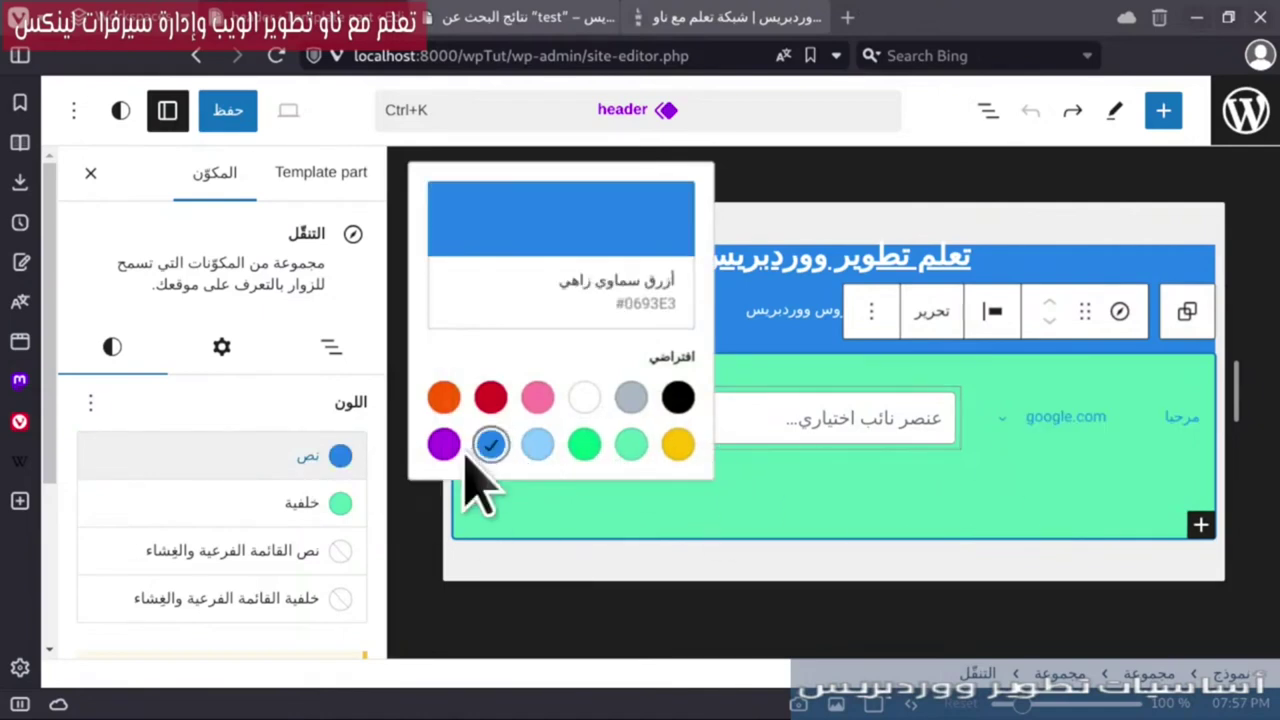
{"action": "left_click", "coordinate": [262, 390]}
- Set the submenu and overlay text to light pink (#F78DA7) and the submenu and overlay background to orange
{"action": "scroll", "coordinate": [275, 465], "scroll_direction": "down", "scroll_amount": 3}
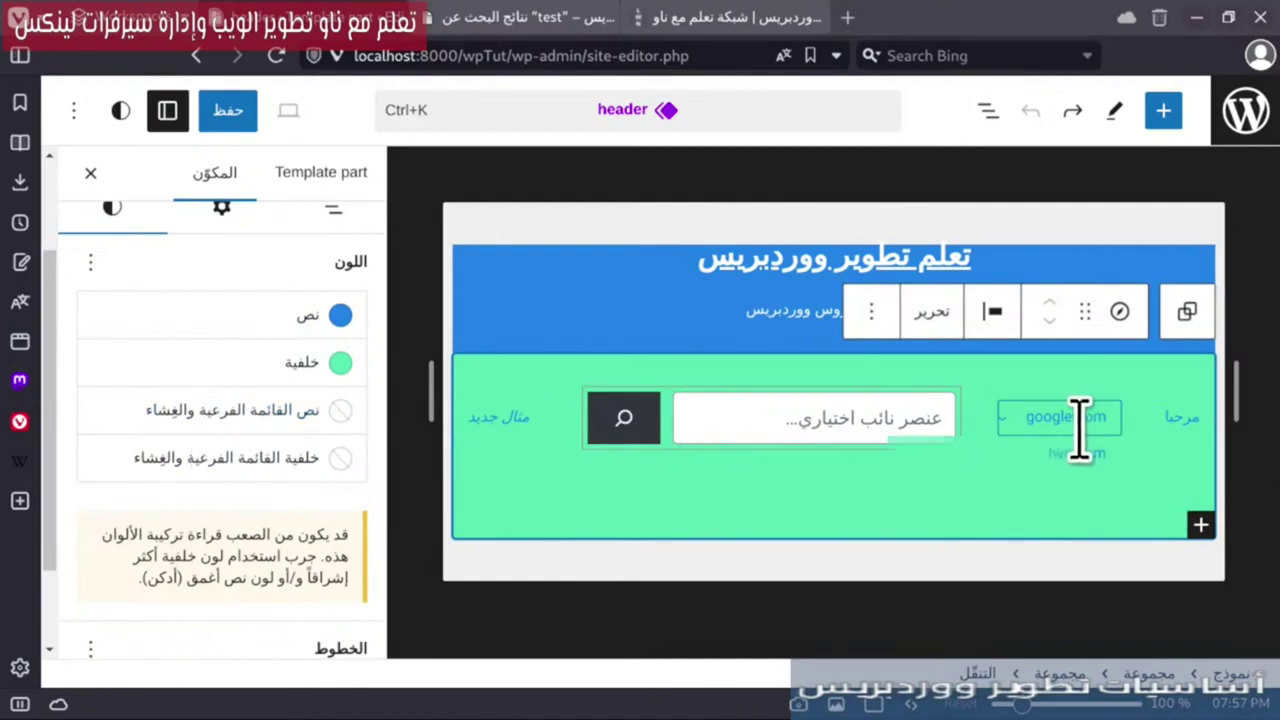
{"action": "left_click", "coordinate": [337, 412]}
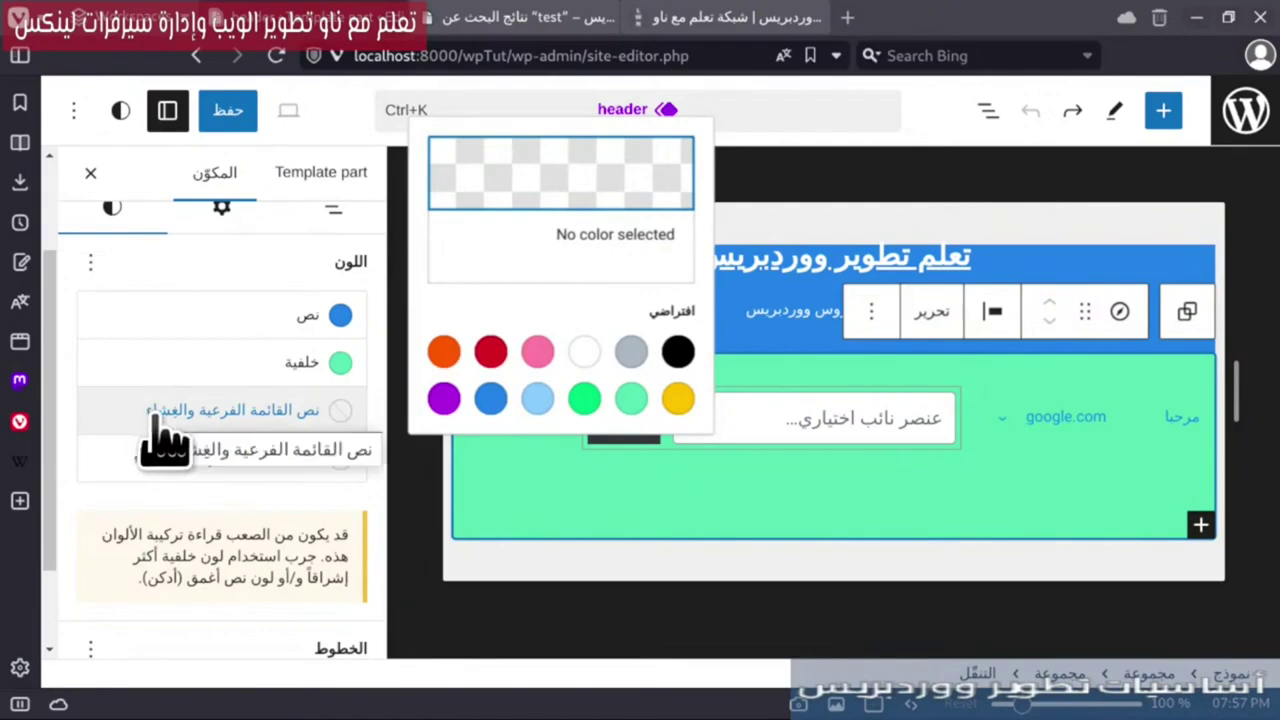
{"action": "left_click", "coordinate": [537, 351]}
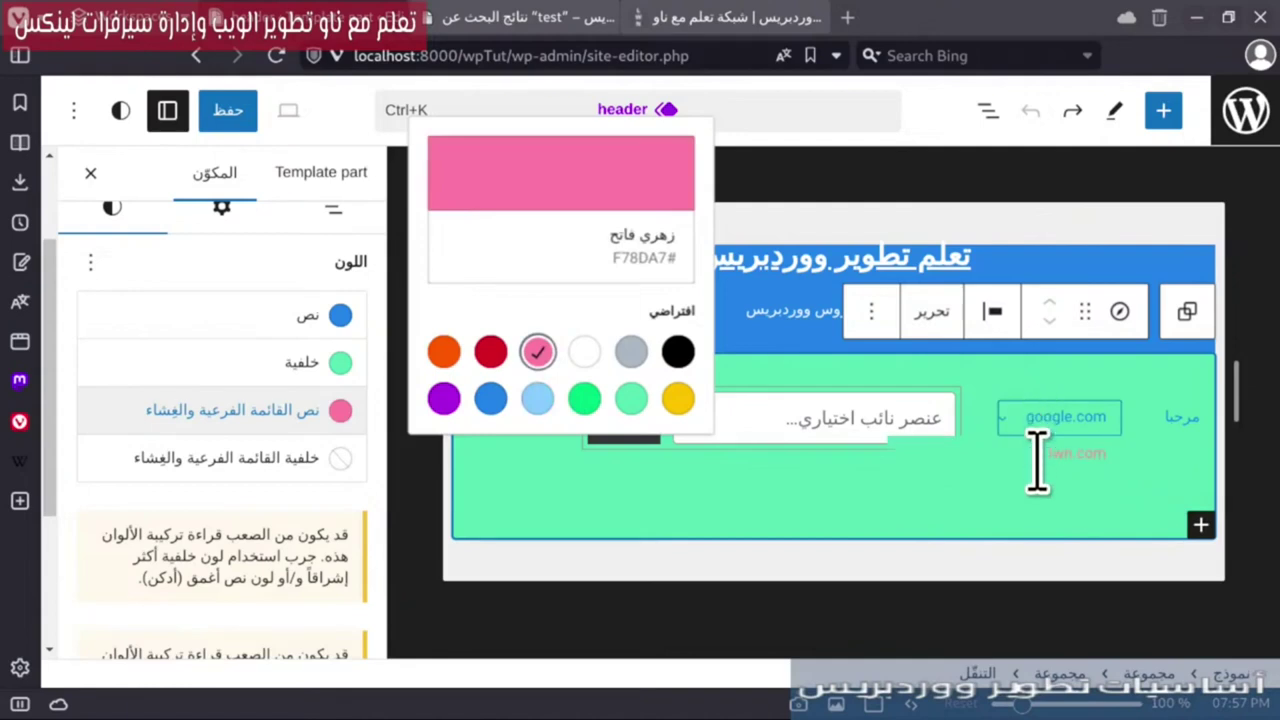
{"action": "left_click", "coordinate": [318, 458]}
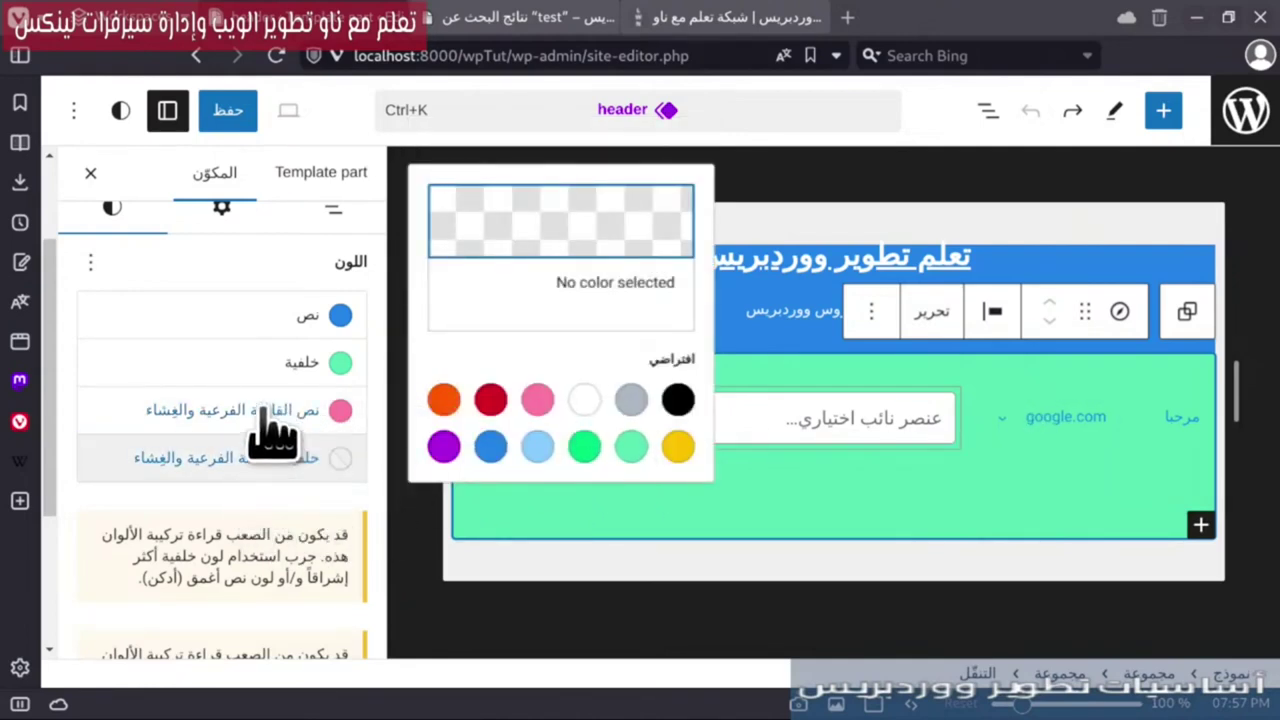
{"action": "left_click", "coordinate": [444, 400]}
{"action": "left_click", "coordinate": [1086, 471]}
{"action": "mouse_move", "coordinate": [1068, 412]}
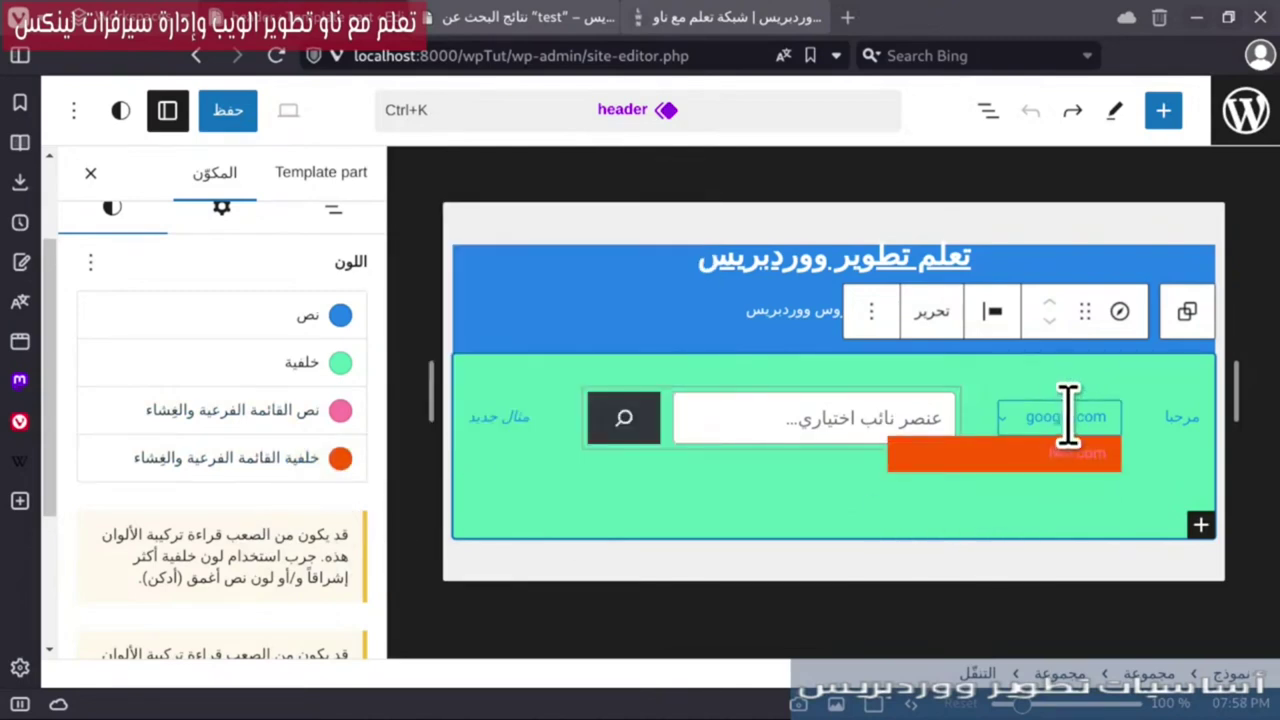
- Save the new menu colours and reload the live page to examine the opened mobile overlay
{"action": "left_click", "coordinate": [228, 112]}
{"action": "left_click", "coordinate": [280, 110]}
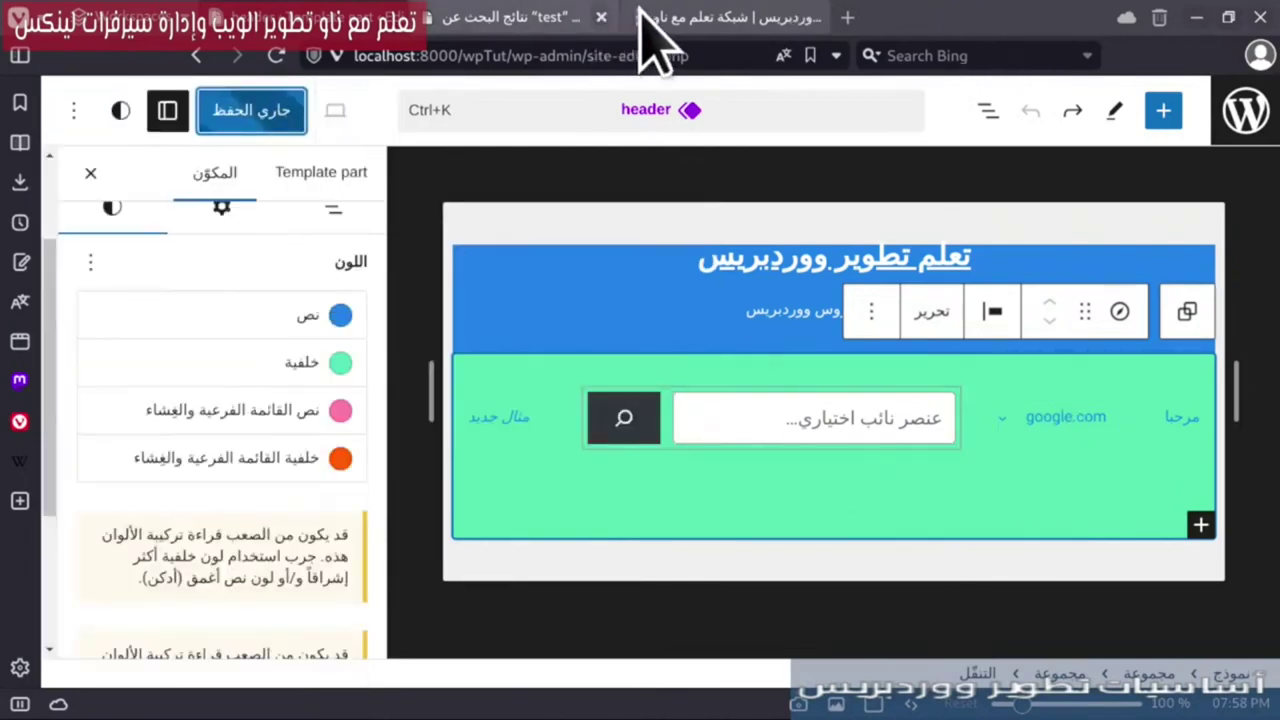
{"action": "left_click", "coordinate": [500, 18]}
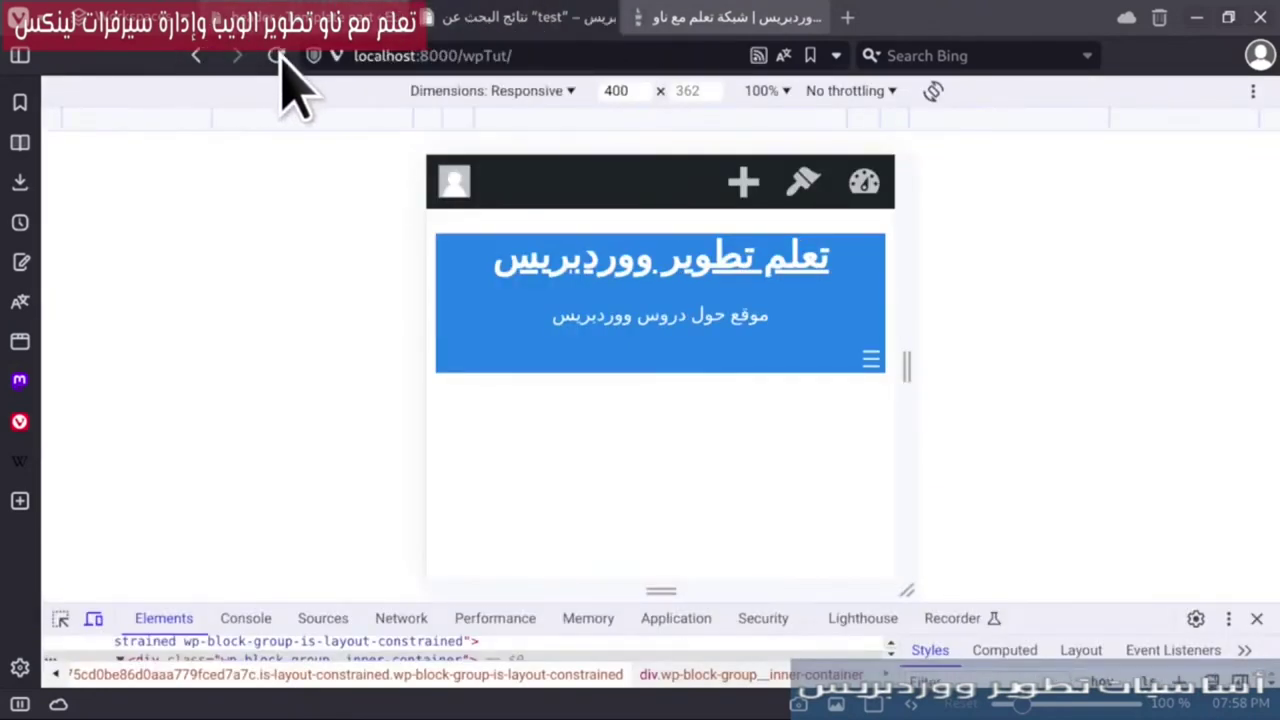
{"action": "left_click", "coordinate": [277, 56]}
{"action": "left_click", "coordinate": [866, 358]}
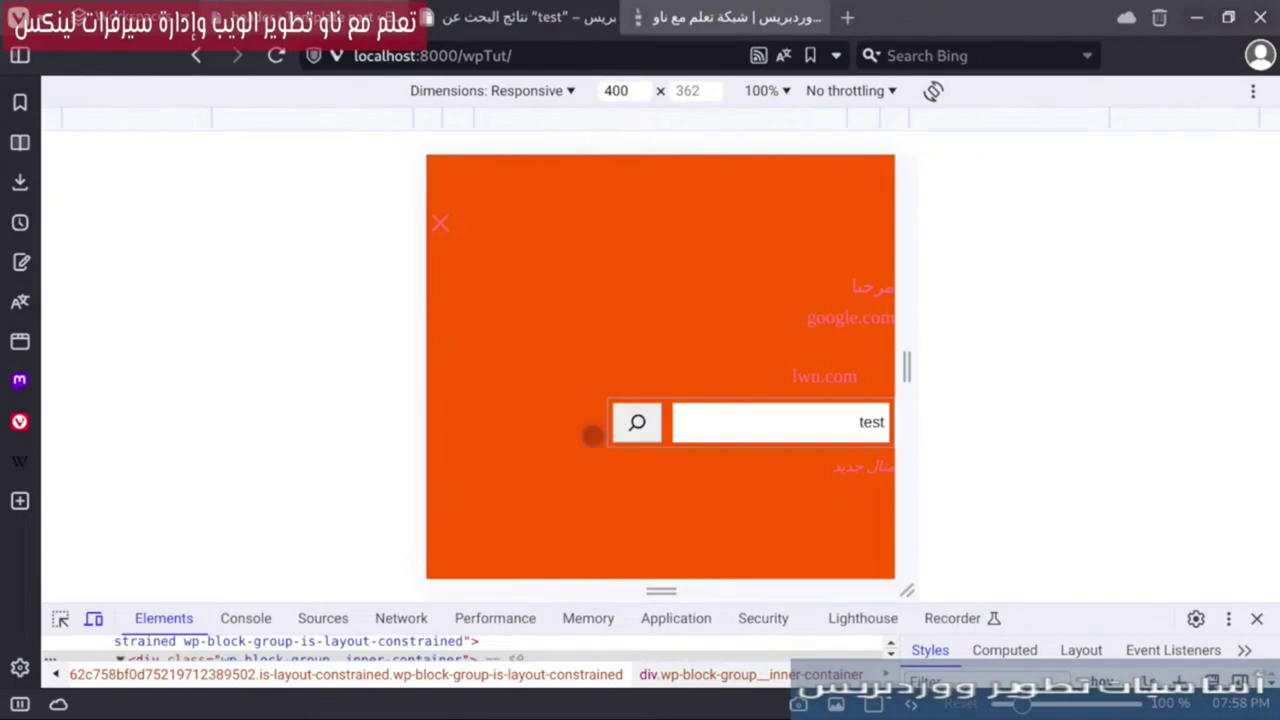
- Return to the site editor and give the navigation block a custom font size of 14 px
{"action": "left_click", "coordinate": [657, 20]}
{"action": "left_click", "coordinate": [366, 20]}
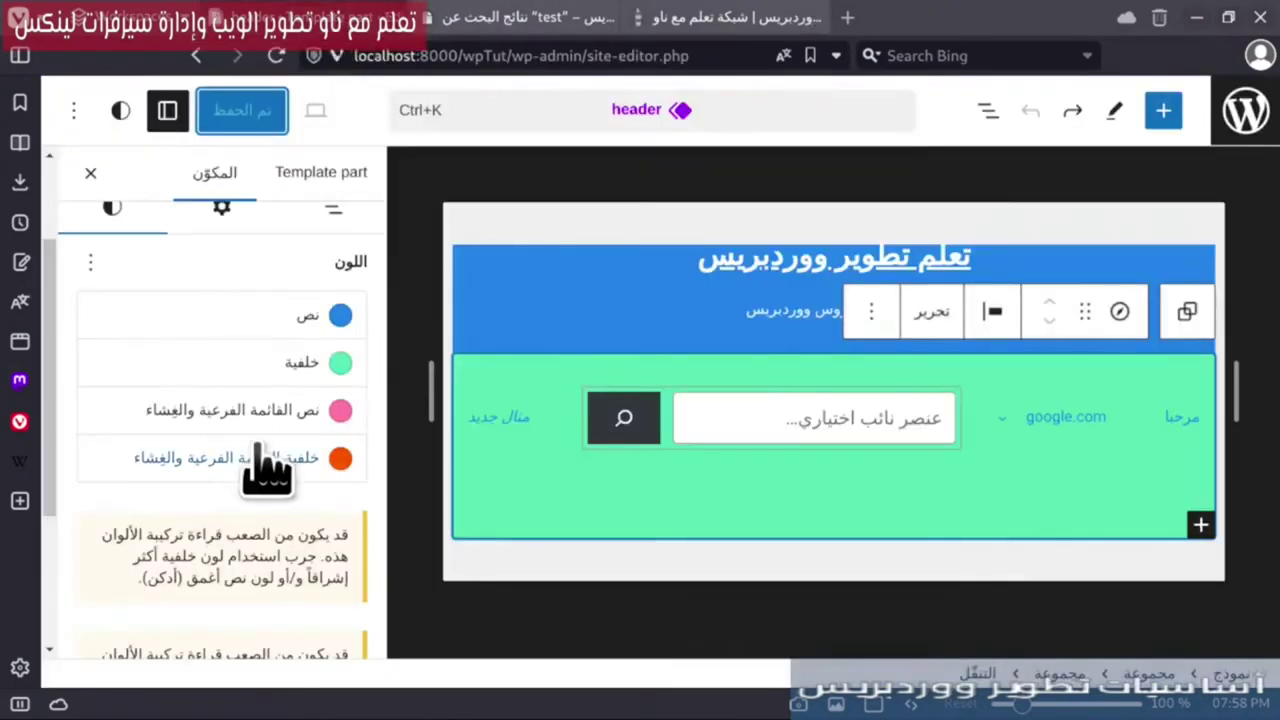
{"action": "scroll", "coordinate": [230, 440], "scroll_direction": "down", "scroll_amount": 5}
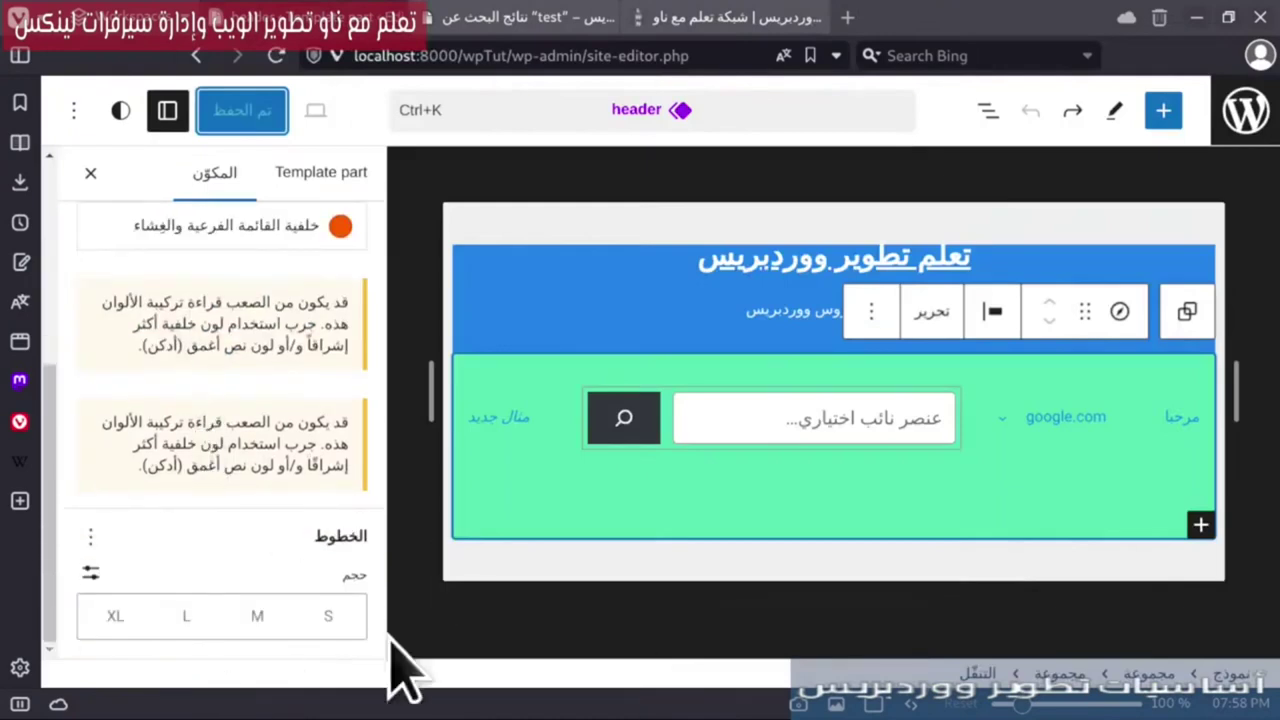
{"action": "left_click", "coordinate": [91, 572]}
{"action": "left_click", "coordinate": [306, 612]}
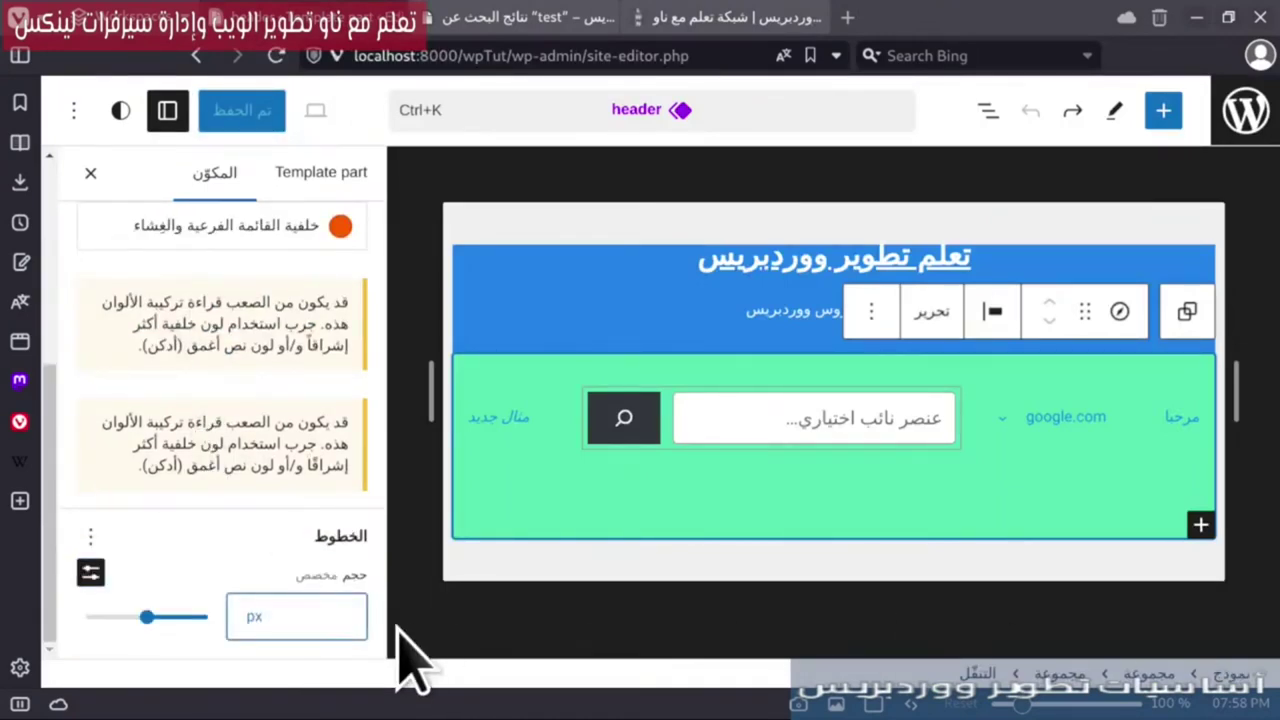
{"action": "type", "text": "14"}
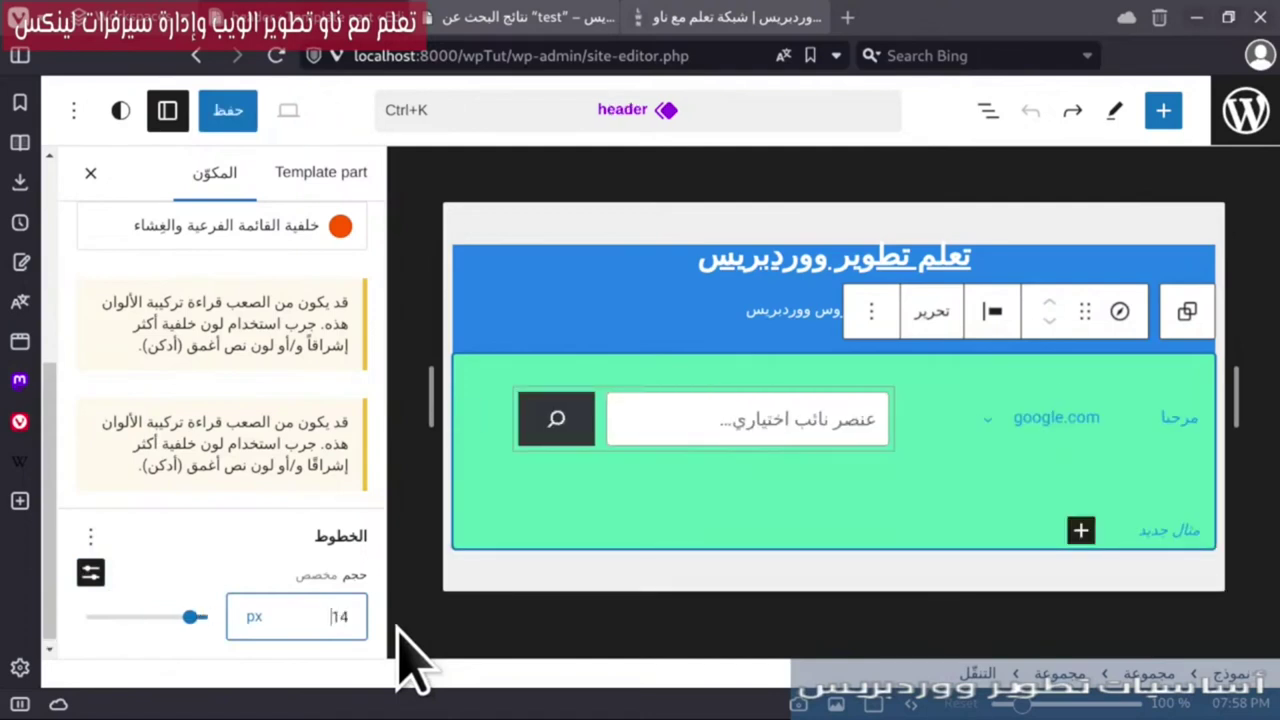
{"action": "left_click", "coordinate": [91, 574]}
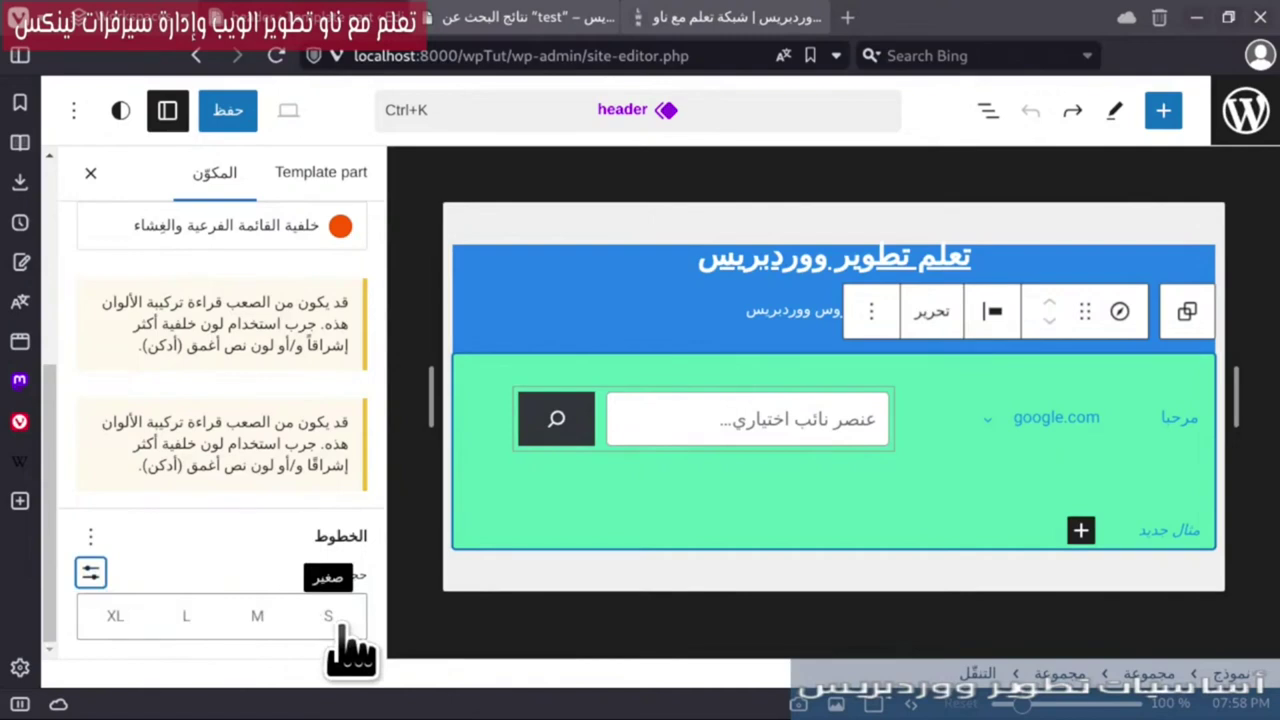
- Look over the navigation block's additional typography options and save the header with the new font size
{"action": "left_click", "coordinate": [90, 537]}
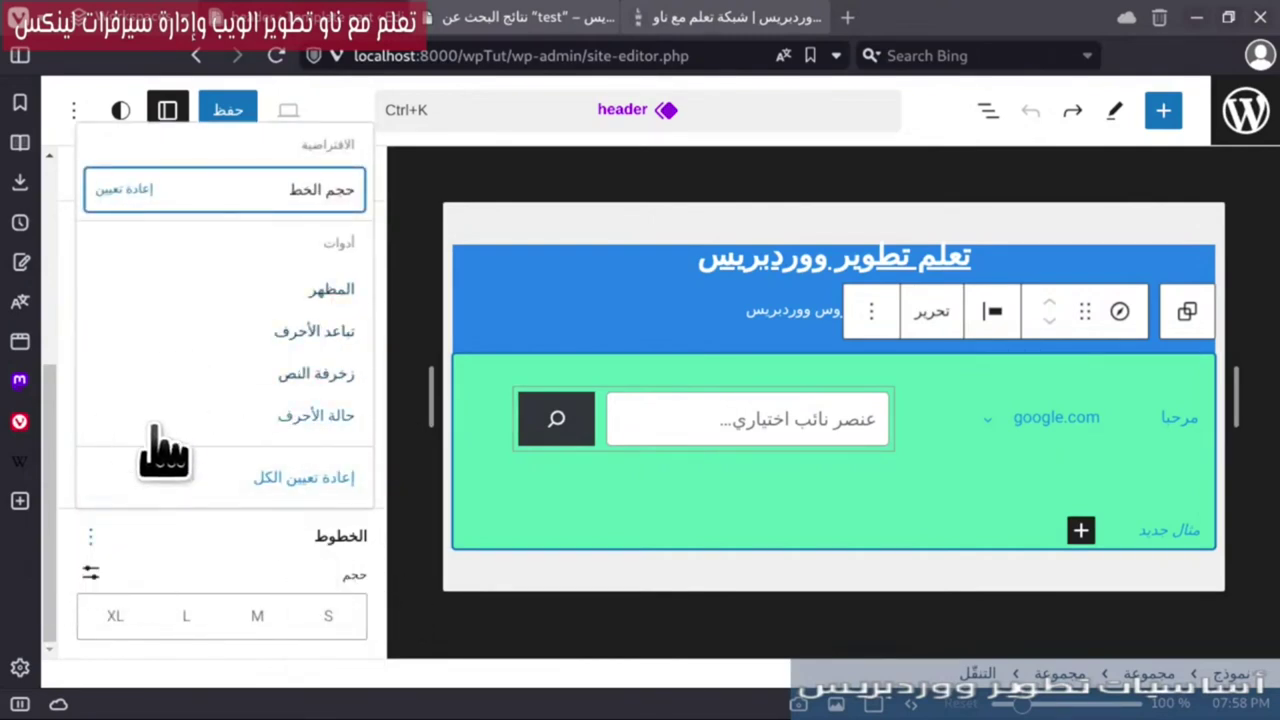
{"action": "left_click", "coordinate": [190, 490]}
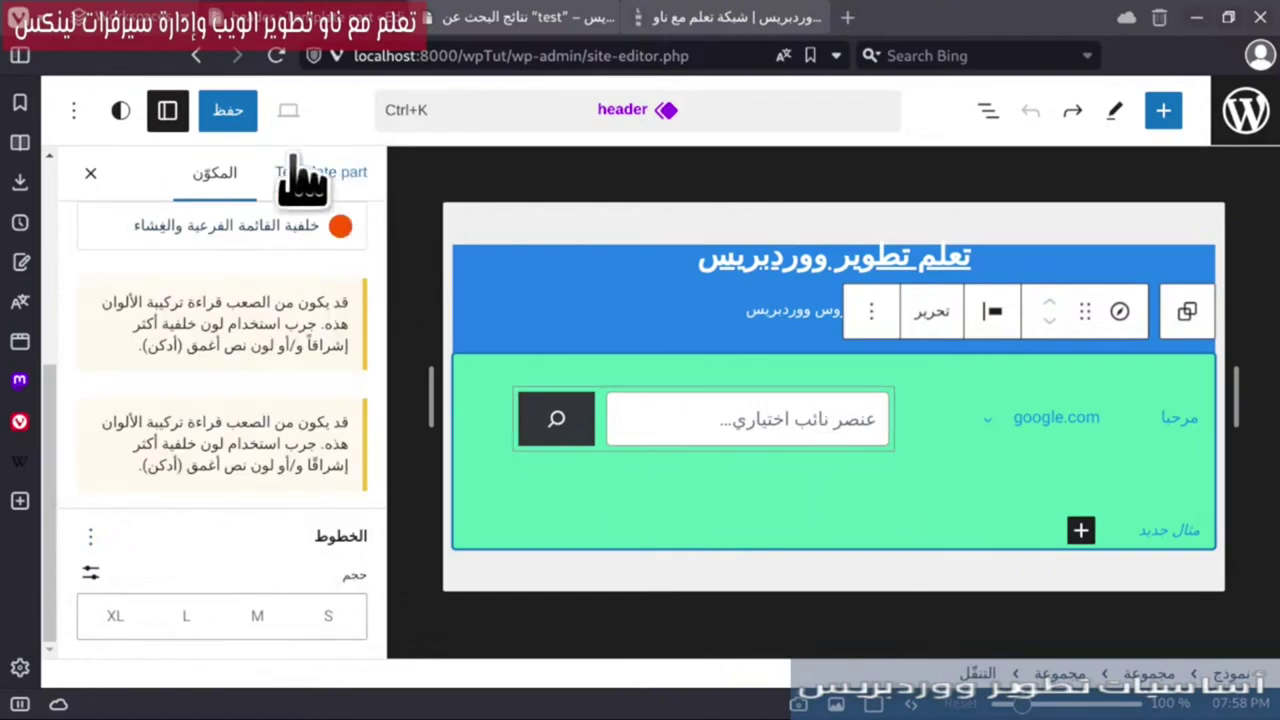
{"action": "left_click", "coordinate": [228, 115]}
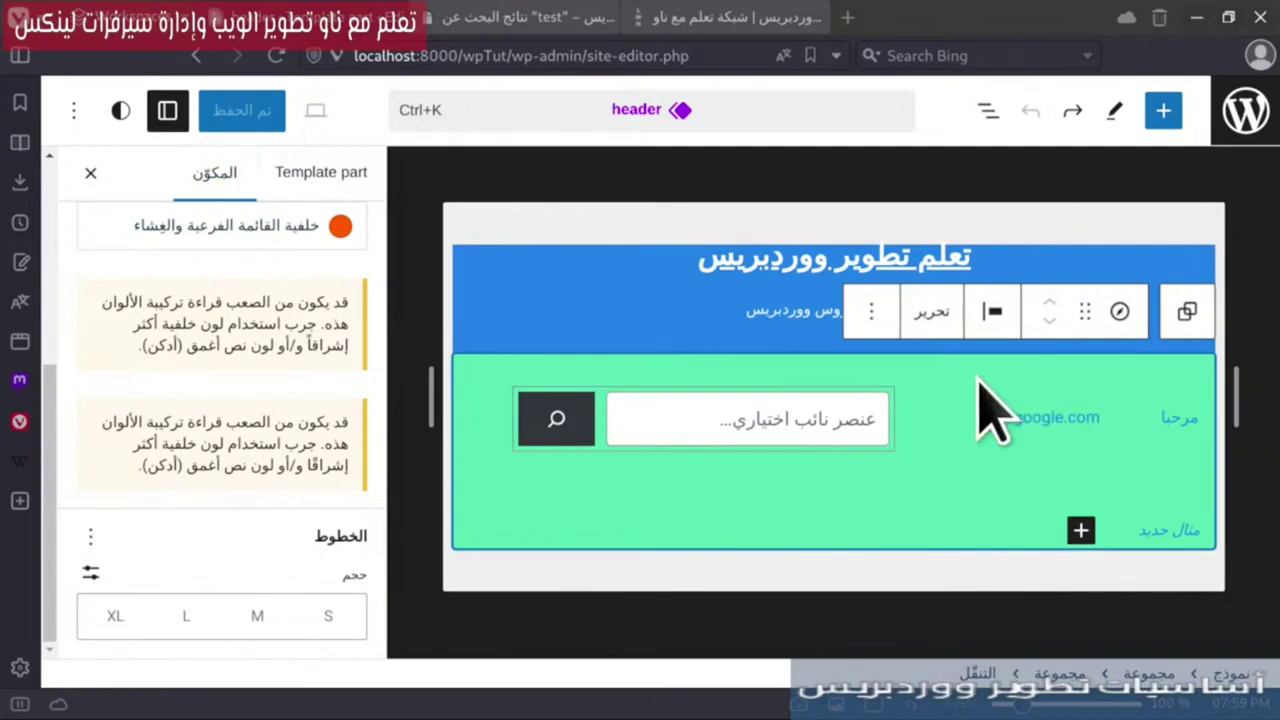
- Switch the header template part to the code editor "مُحرر الشفرة البرمجية" to show its block markup
{"action": "left_click", "coordinate": [74, 110]}
{"action": "scroll", "coordinate": [250, 440], "scroll_direction": "down", "scroll_amount": 3}
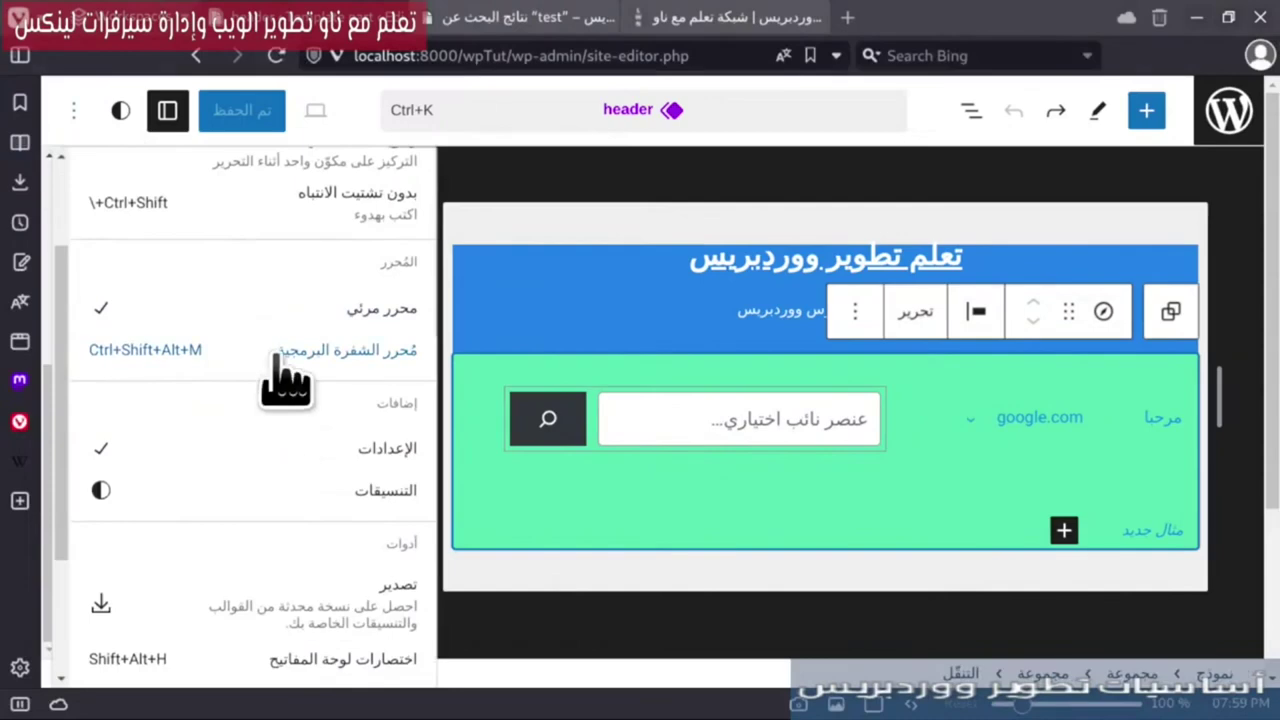
{"action": "left_click", "coordinate": [285, 362]}
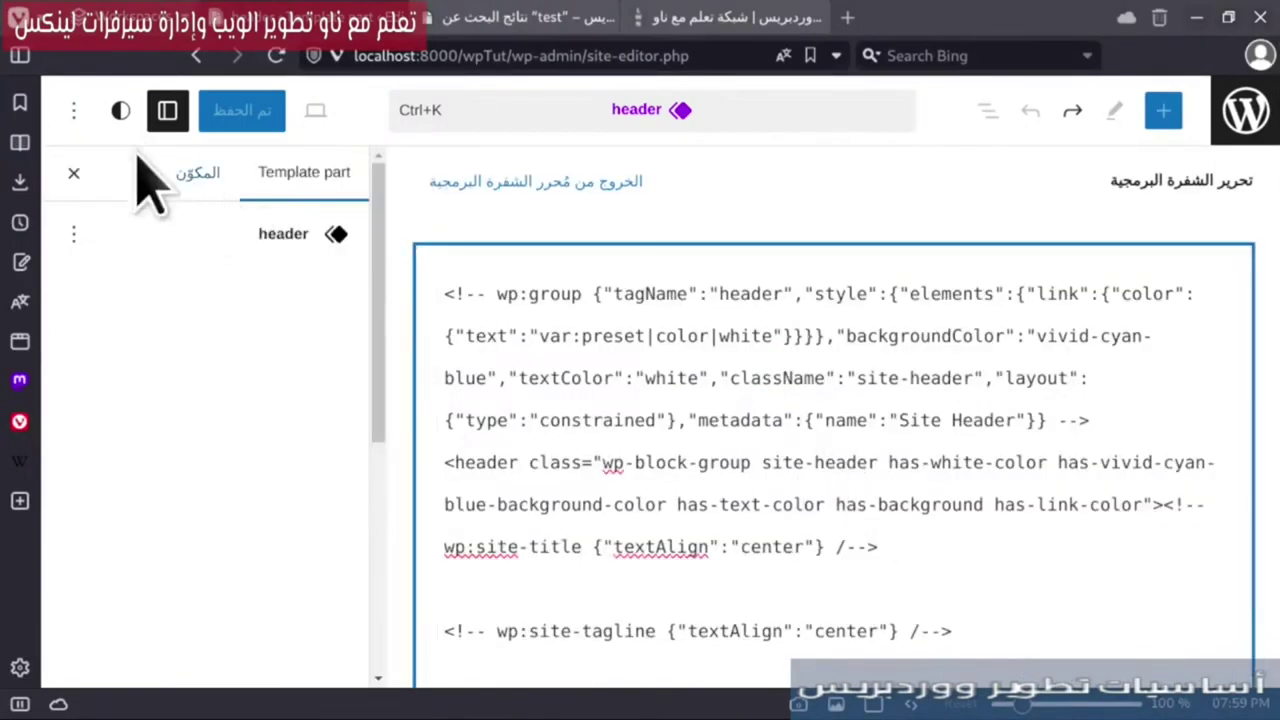
{"action": "left_click", "coordinate": [73, 112]}
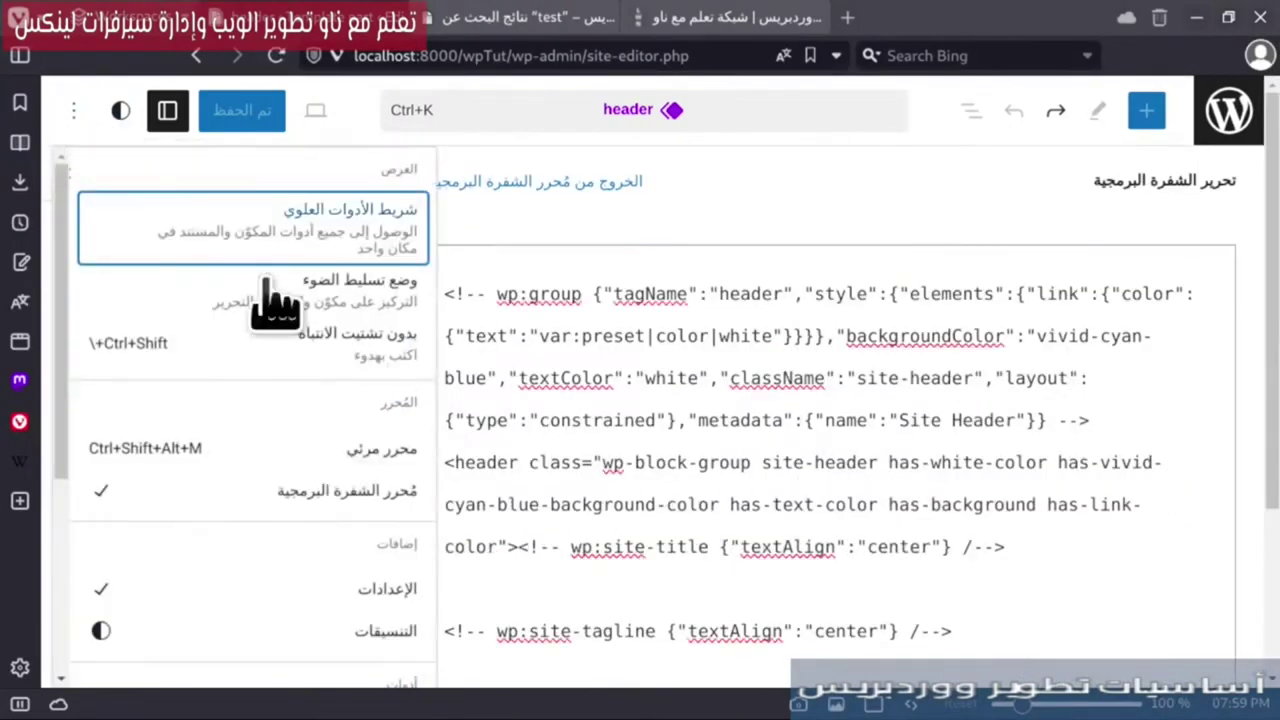
{"action": "left_click", "coordinate": [312, 497]}
{"action": "left_click", "coordinate": [912, 502]}
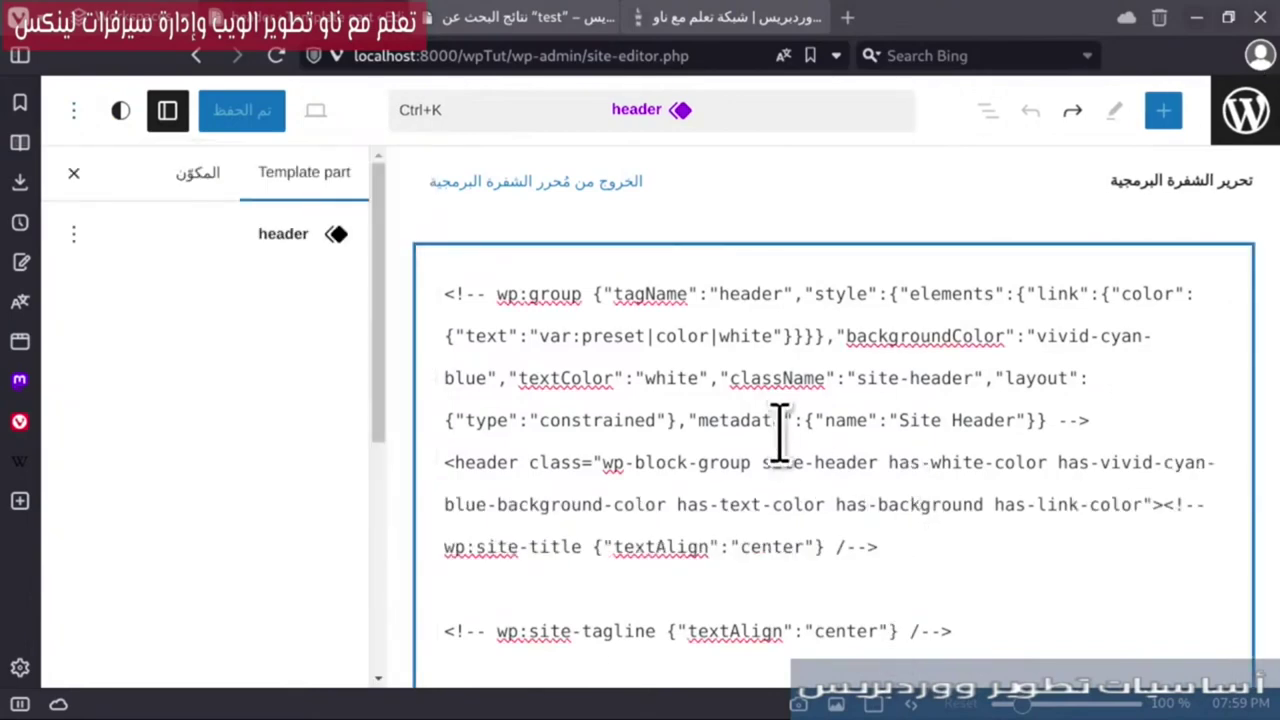
- Copy the complete wp:navigation block comment from the header's code and paste it into the empty gedit document
{"action": "scroll", "coordinate": [818, 478], "scroll_direction": "down", "scroll_amount": 5}
{"action": "scroll", "coordinate": [815, 490], "scroll_direction": "down", "scroll_amount": 1}
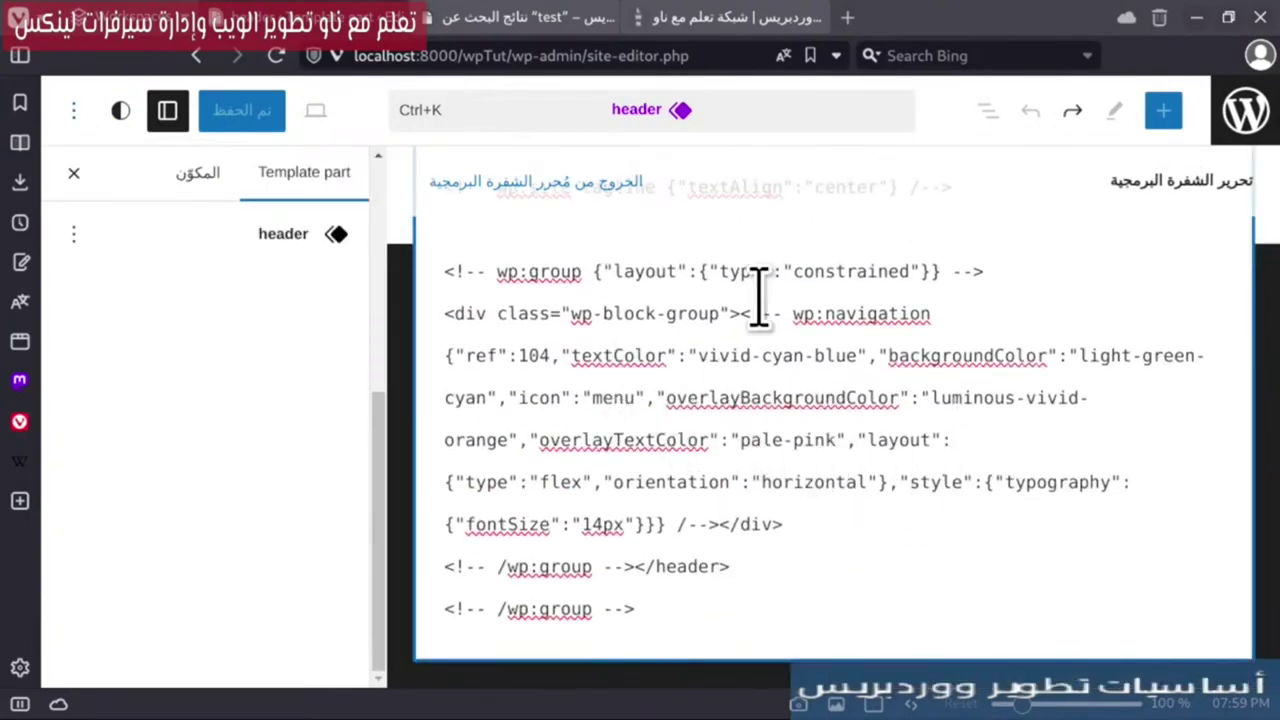
{"action": "left_click_drag", "start_coordinate": [746, 306], "coordinate": [724, 522]}
{"action": "key", "text": "ctrl+c"}
{"action": "key", "text": "super"}
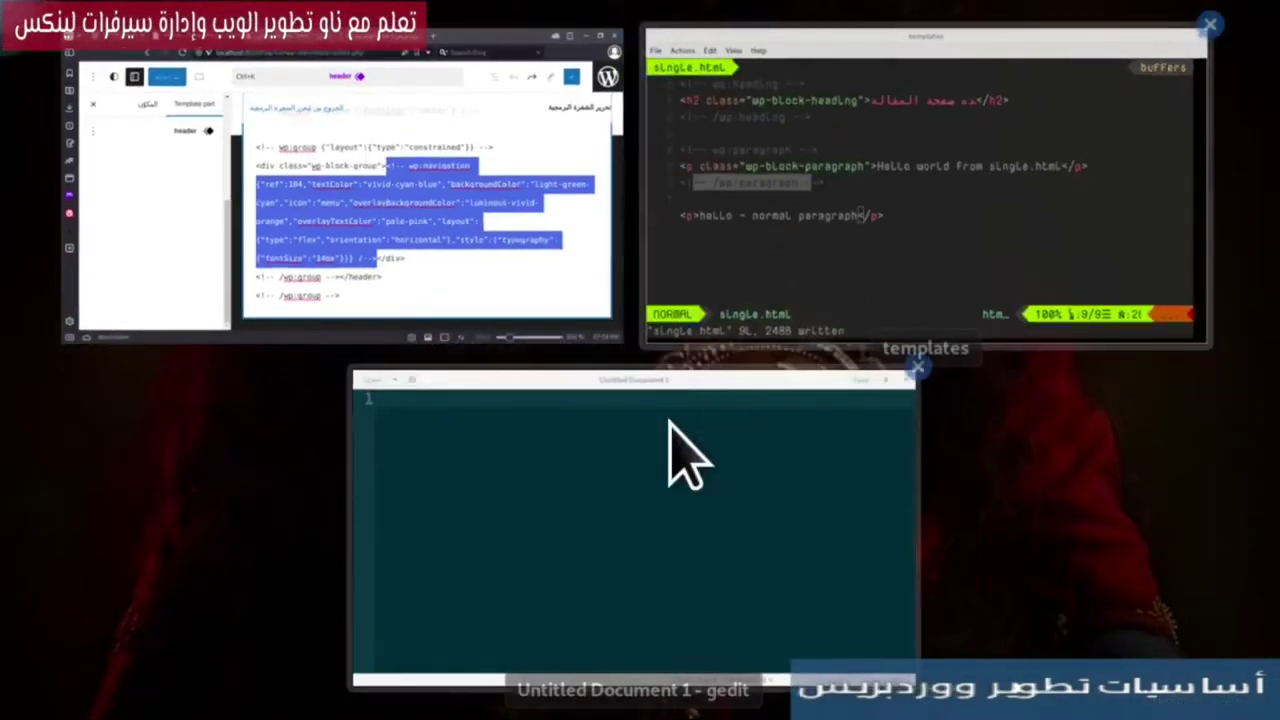
{"action": "left_click", "coordinate": [686, 457]}
{"action": "key", "text": "ctrl+v"}
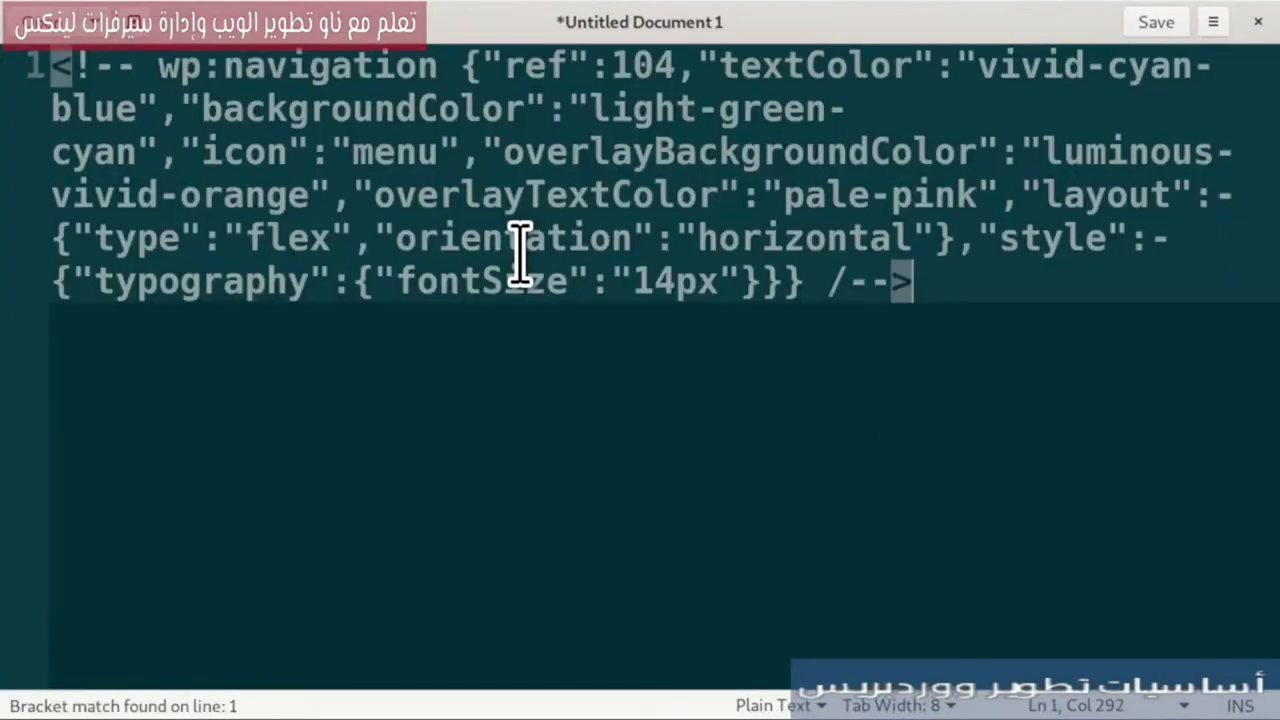
- Examine the opening and self-closing delimiters of the pasted navigation block and the JSON attribute object between them
{"action": "left_click_drag", "start_coordinate": [912, 284], "coordinate": [76, 82]}
{"action": "left_click", "coordinate": [1120, 340]}
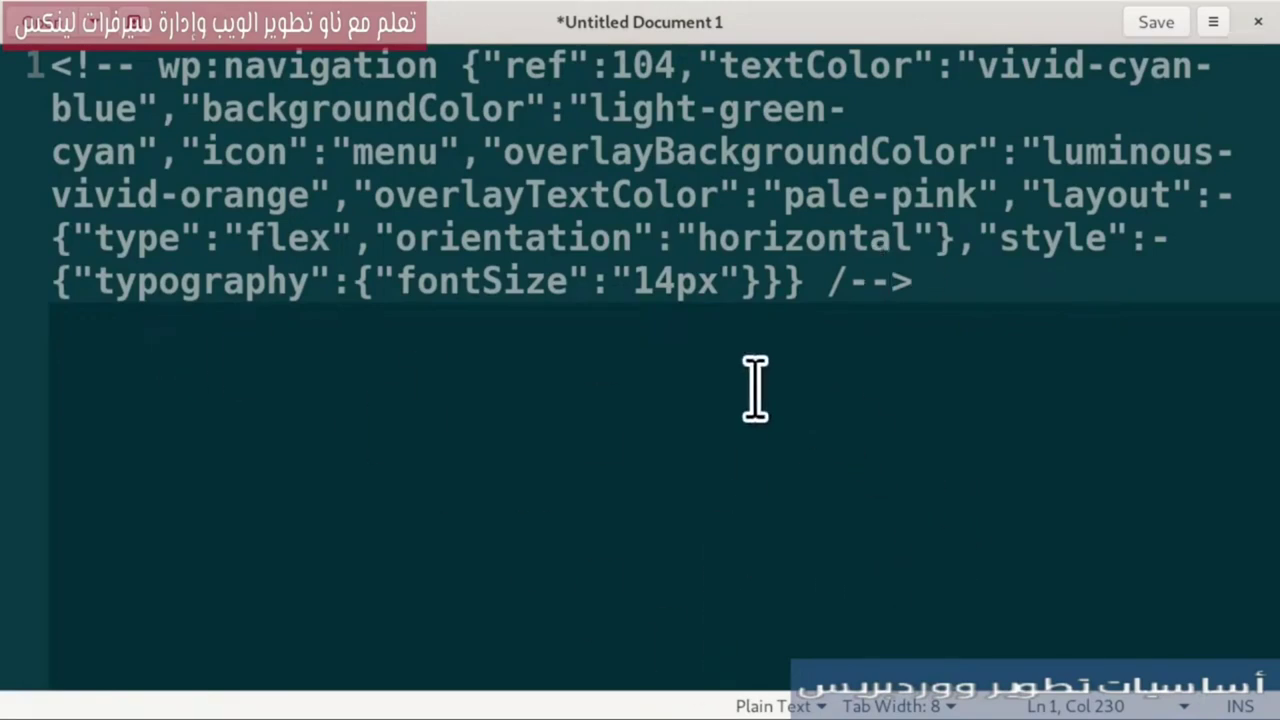
{"action": "left_click", "coordinate": [36, 72]}
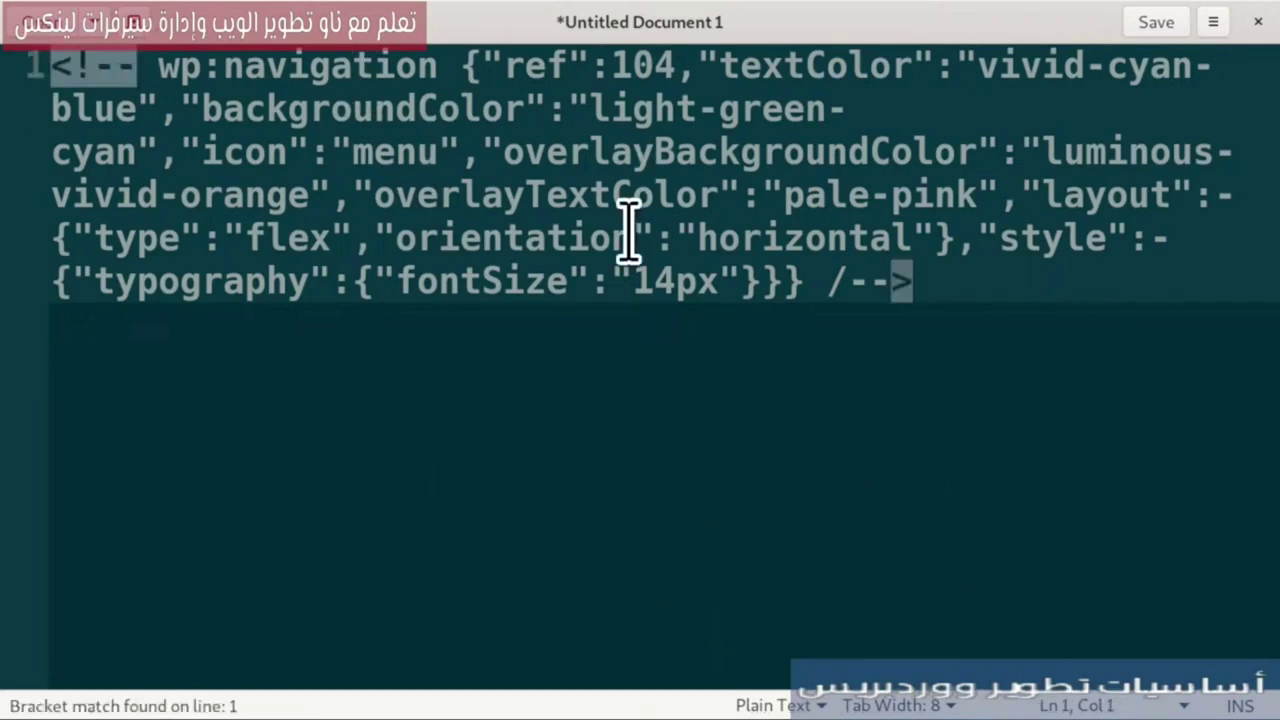
{"action": "left_click_drag", "start_coordinate": [808, 278], "coordinate": [942, 285]}
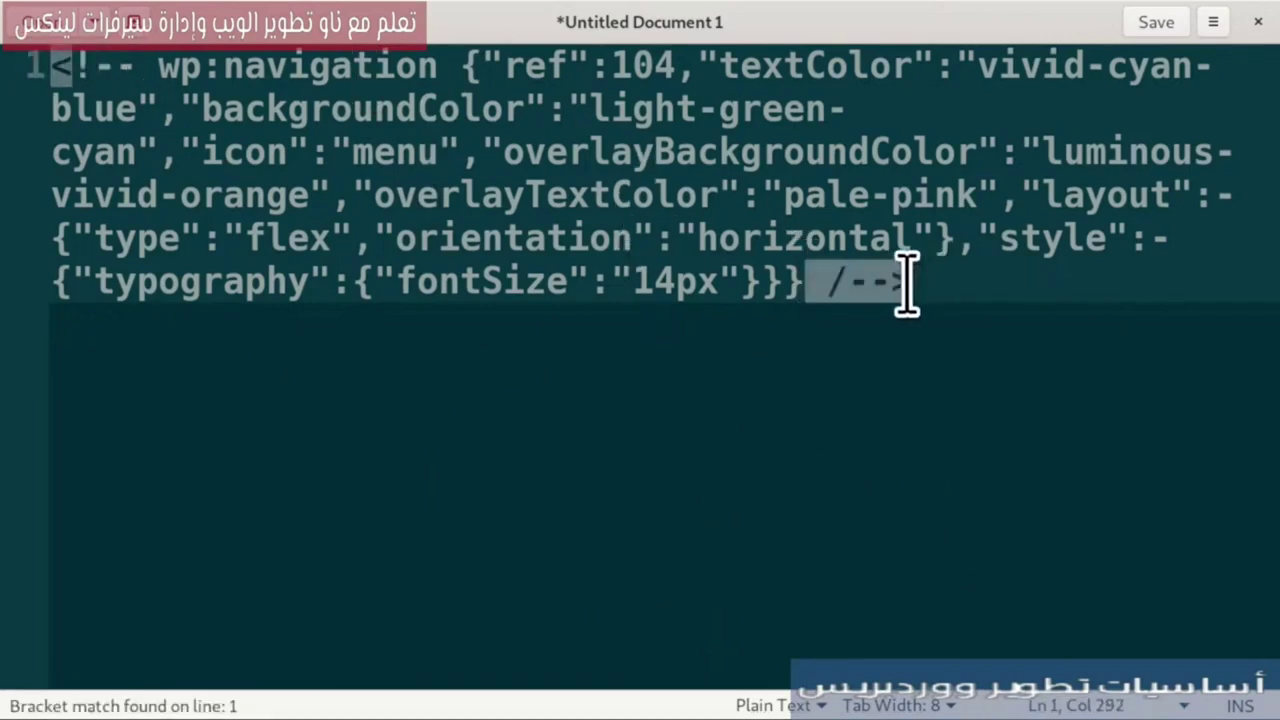
{"action": "left_click", "coordinate": [906, 283]}
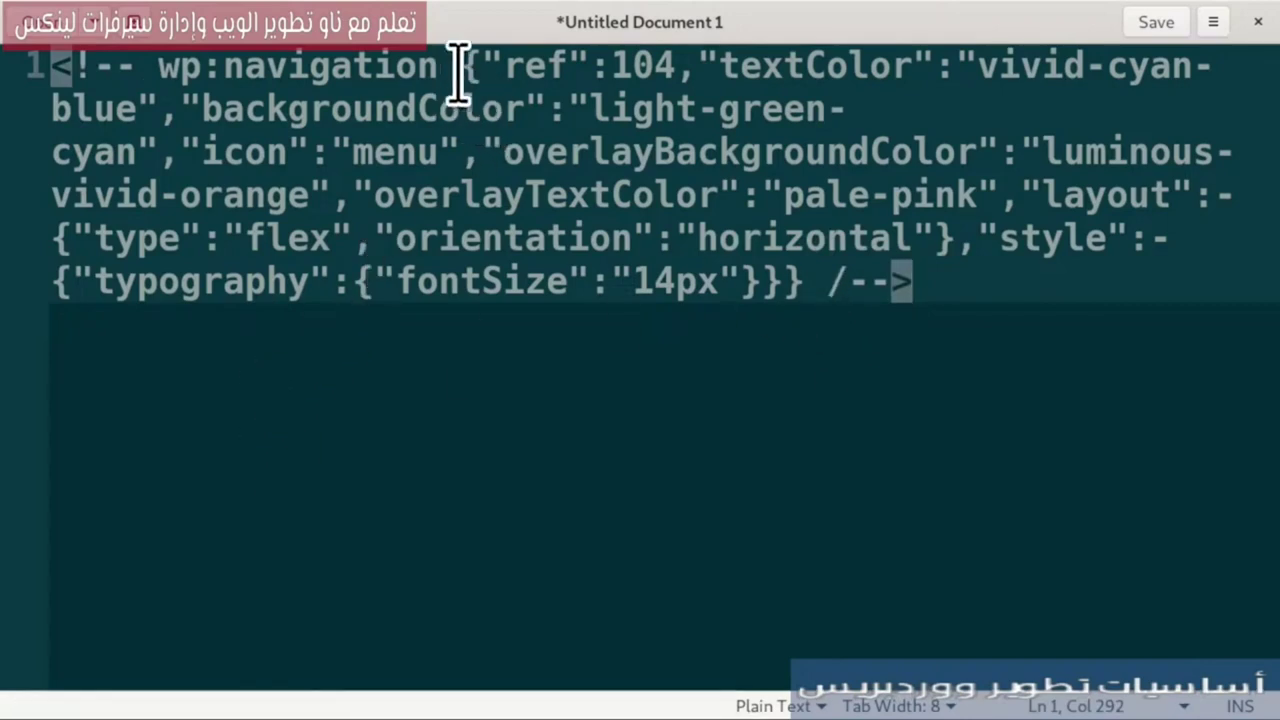
{"action": "left_click_drag", "start_coordinate": [457, 63], "coordinate": [790, 275]}
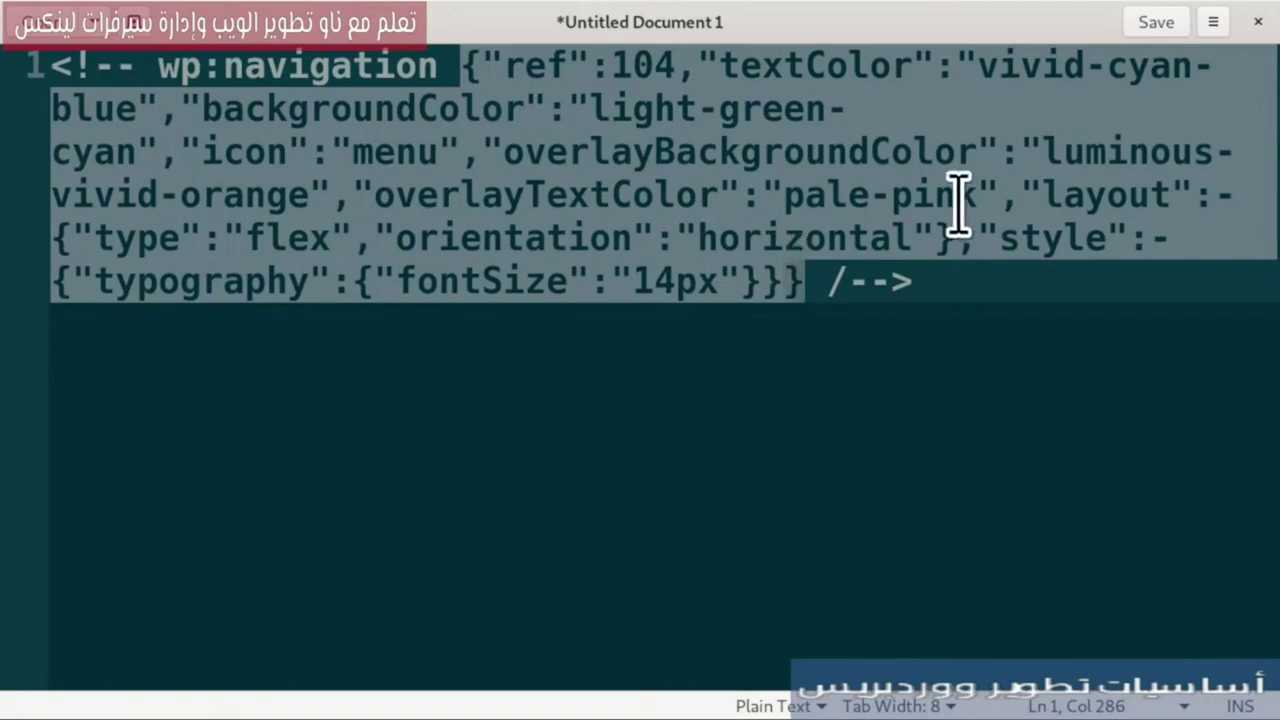
{"action": "left_click", "coordinate": [634, 245]}
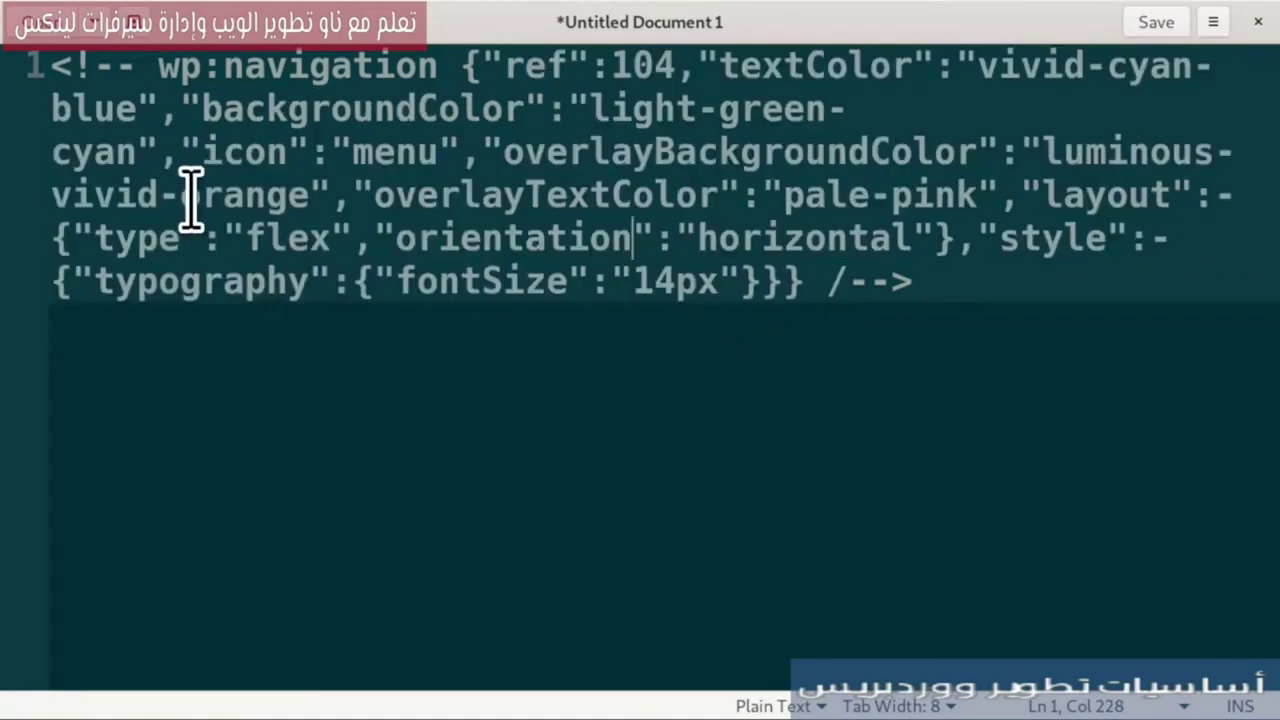
{"action": "left_click_drag", "start_coordinate": [784, 281], "coordinate": [92, 145]}
{"action": "triple_click", "coordinate": [577, 200]}
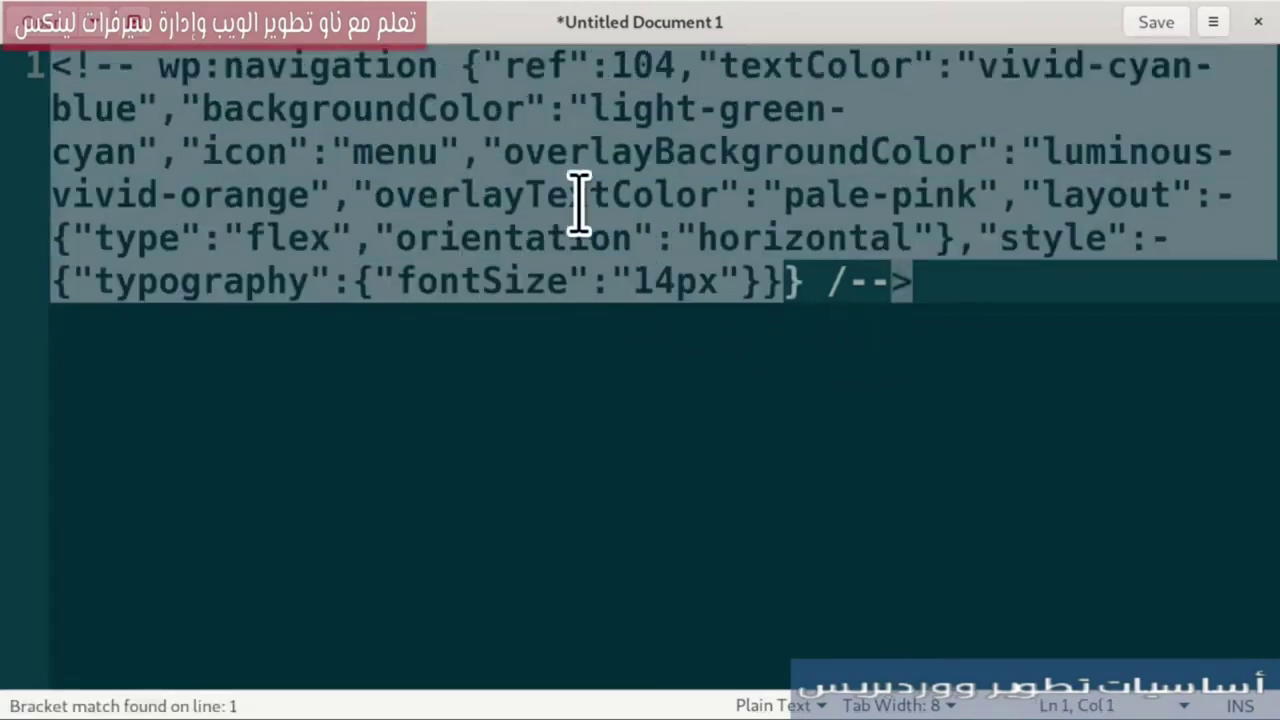
{"action": "left_click", "coordinate": [590, 195]}
- Examine the navigation block's ref, textColor, backgroundColor and icon attributes one after another
{"action": "left_click_drag", "start_coordinate": [712, 72], "coordinate": [497, 40]}
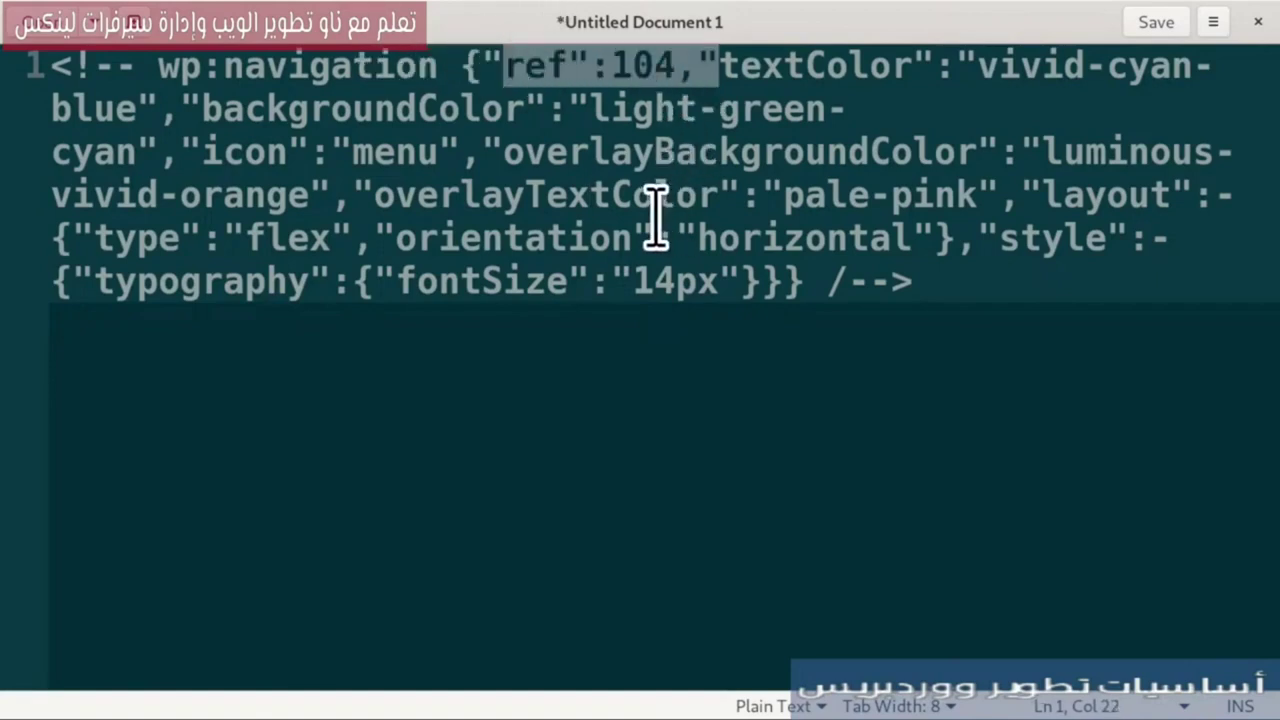
{"action": "left_click", "coordinate": [670, 100]}
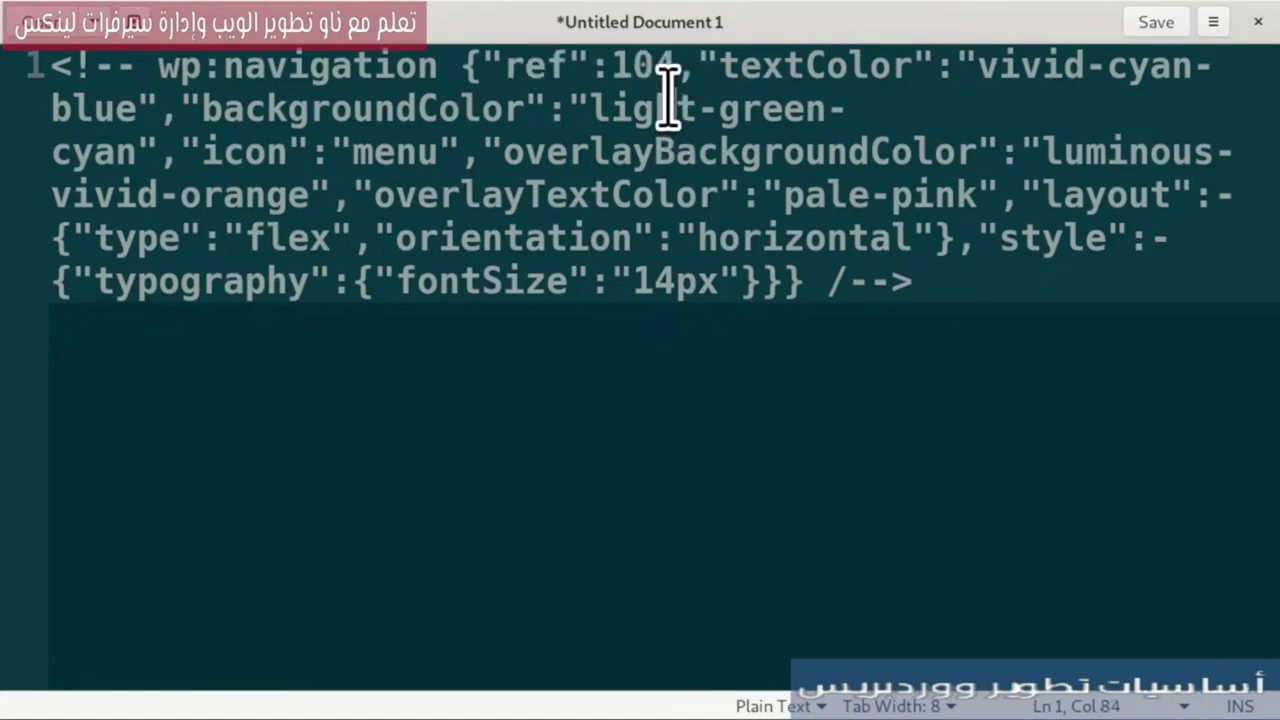
{"action": "double_click", "coordinate": [540, 65]}
{"action": "left_click", "coordinate": [872, 70]}
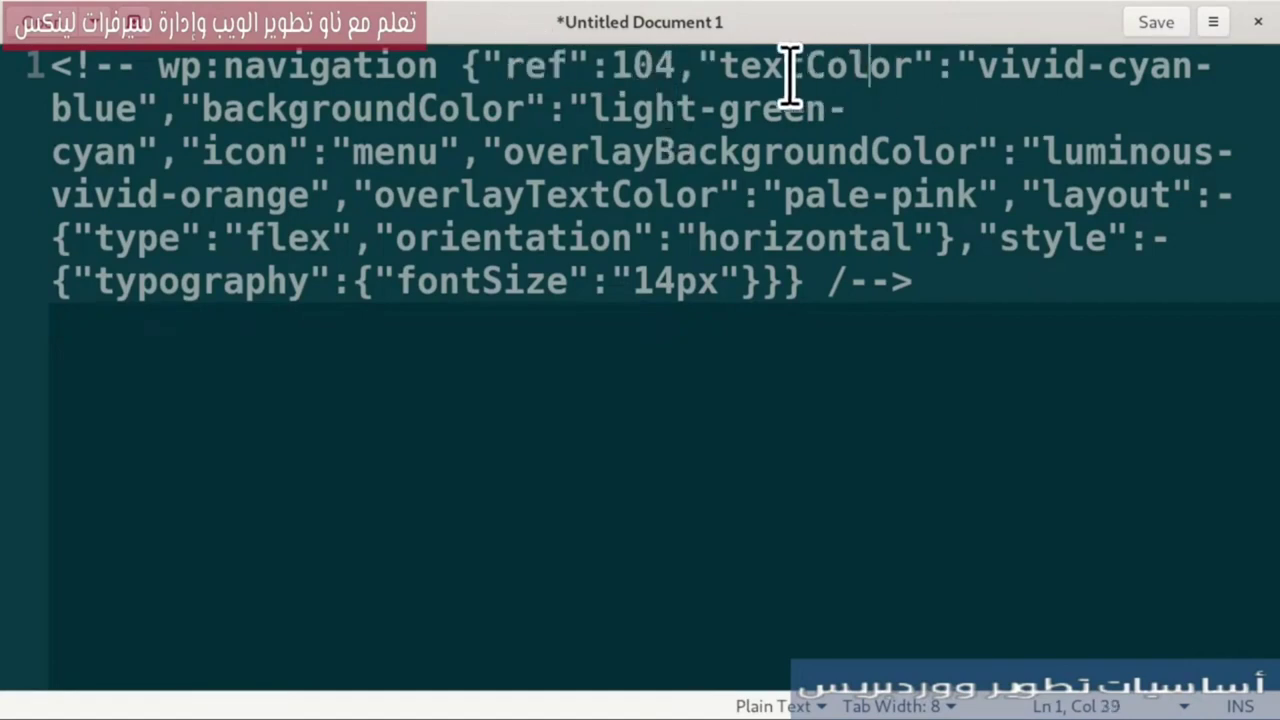
{"action": "left_click_drag", "start_coordinate": [674, 66], "coordinate": [584, 85]}
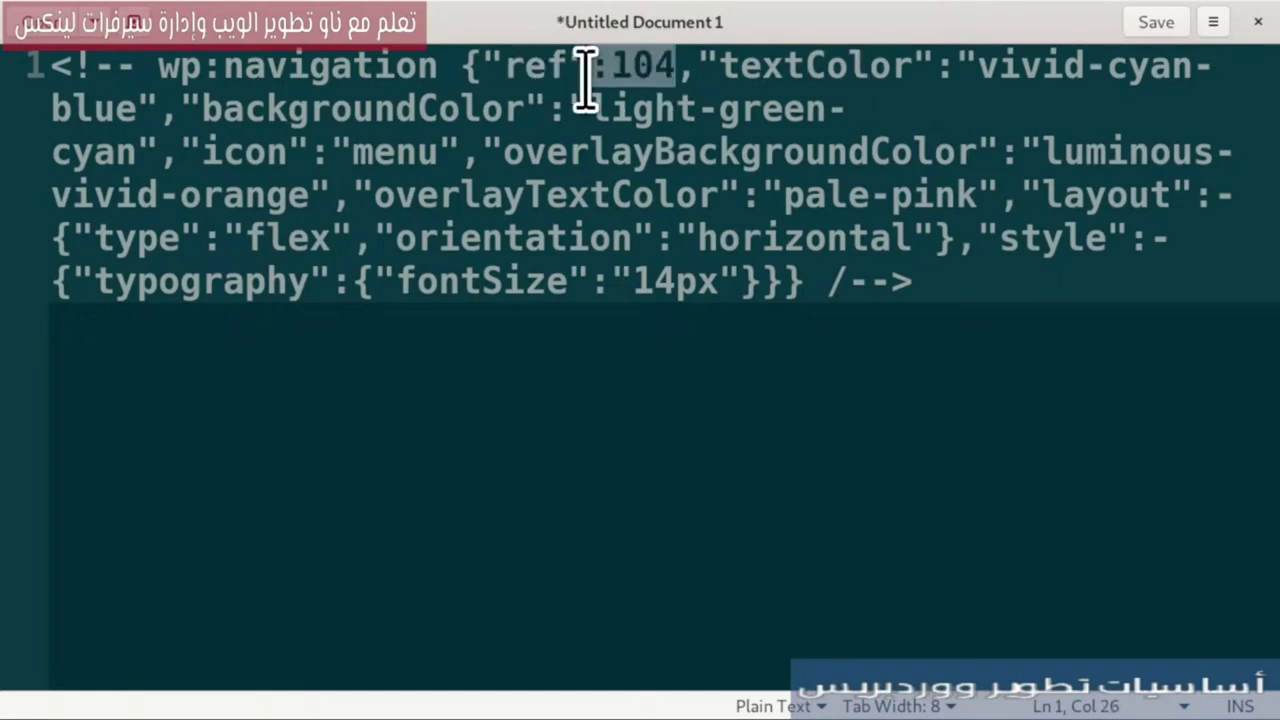
{"action": "left_click", "coordinate": [766, 88]}
{"action": "left_click_drag", "start_coordinate": [830, 66], "coordinate": [851, 70]}
{"action": "left_click_drag", "start_coordinate": [983, 70], "coordinate": [810, 100]}
{"action": "left_click", "coordinate": [537, 114]}
{"action": "left_click", "coordinate": [158, 150]}
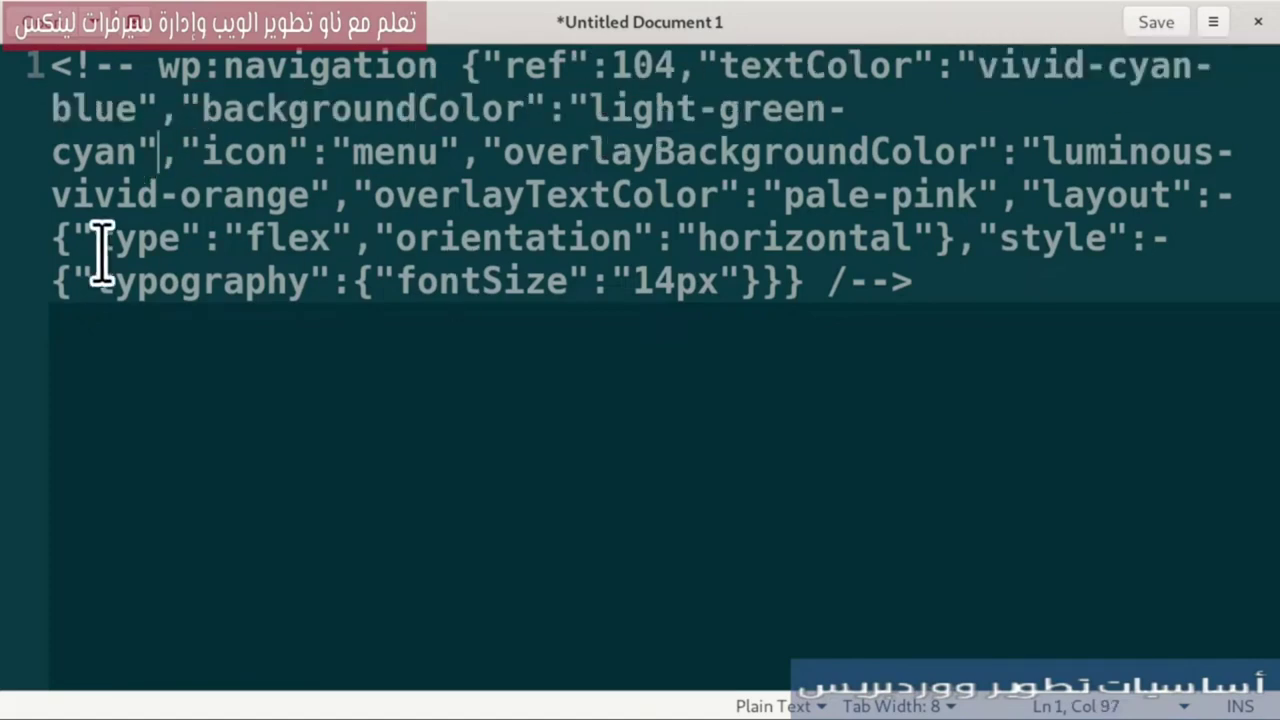
{"action": "left_click_drag", "start_coordinate": [229, 150], "coordinate": [266, 150]}
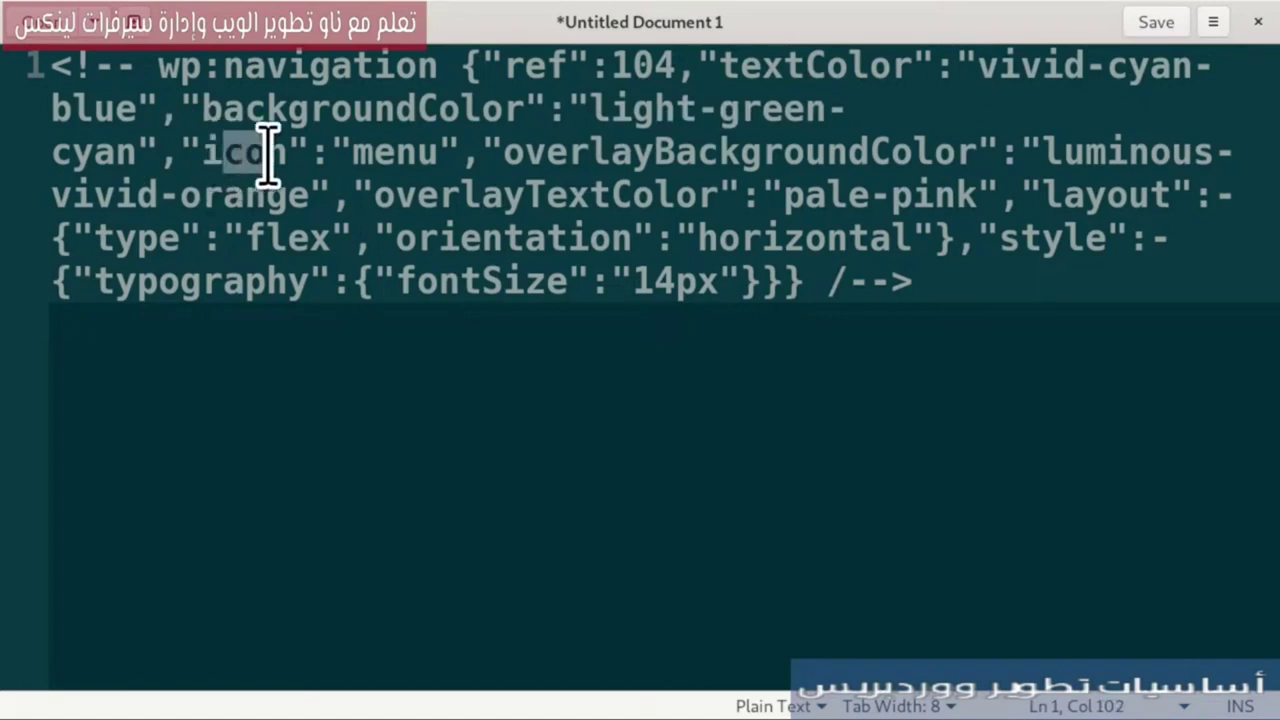
{"action": "left_click_drag", "start_coordinate": [417, 150], "coordinate": [309, 150]}
{"action": "left_click", "coordinate": [345, 150]}
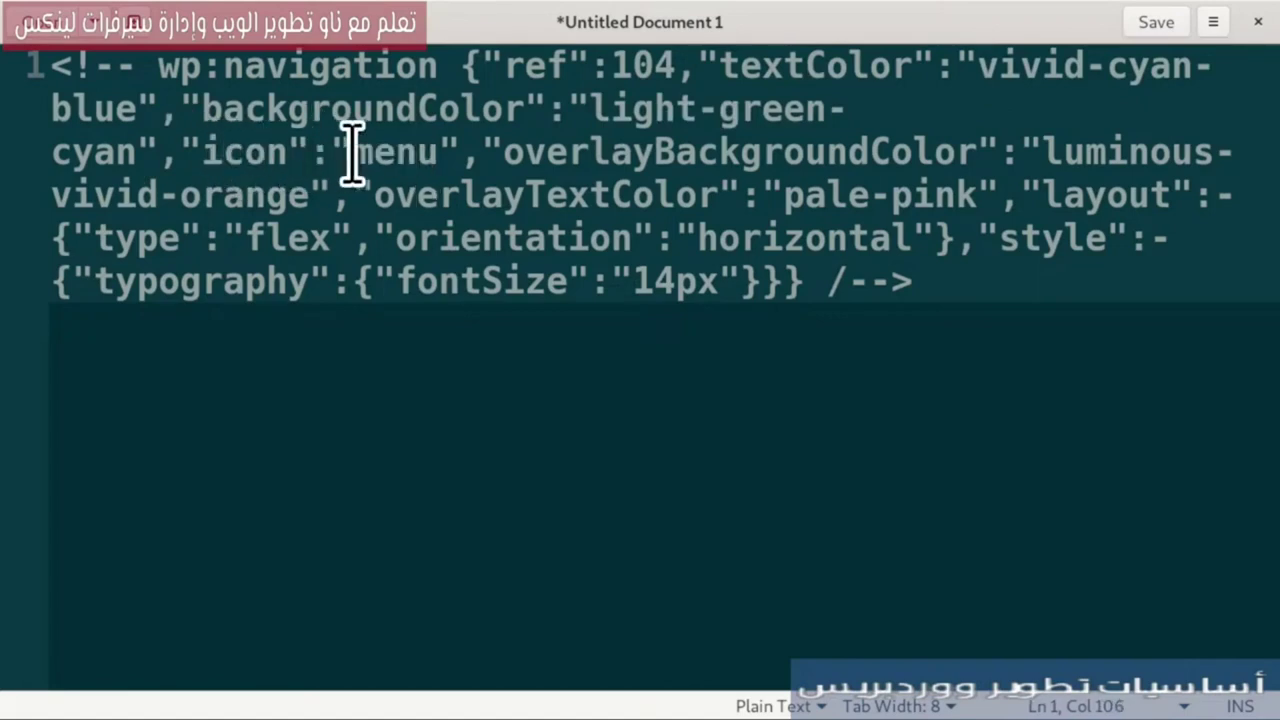
- Examine the overlayBackgroundColor, overlayTextColor and layout attributes with their values in the pasted navigation markup
{"action": "left_click_drag", "start_coordinate": [512, 150], "coordinate": [807, 150]}
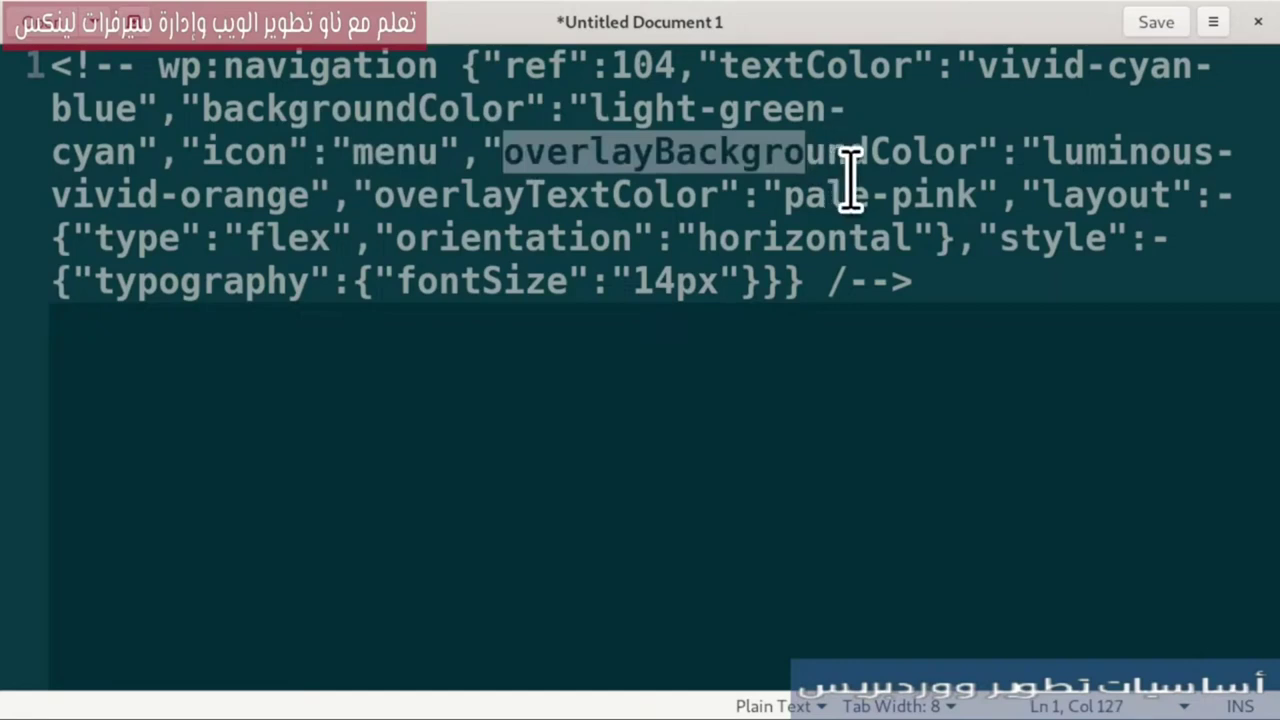
{"action": "left_click", "coordinate": [823, 150]}
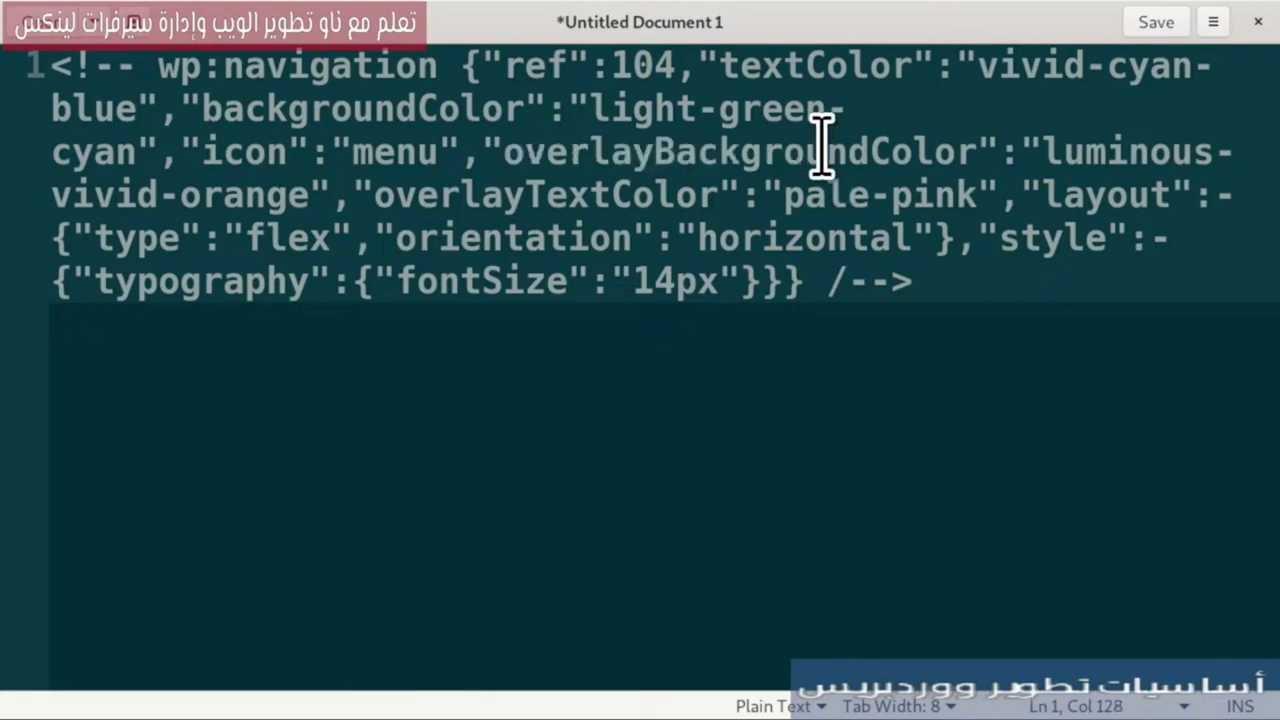
{"action": "left_click_drag", "start_coordinate": [1064, 150], "coordinate": [225, 190]}
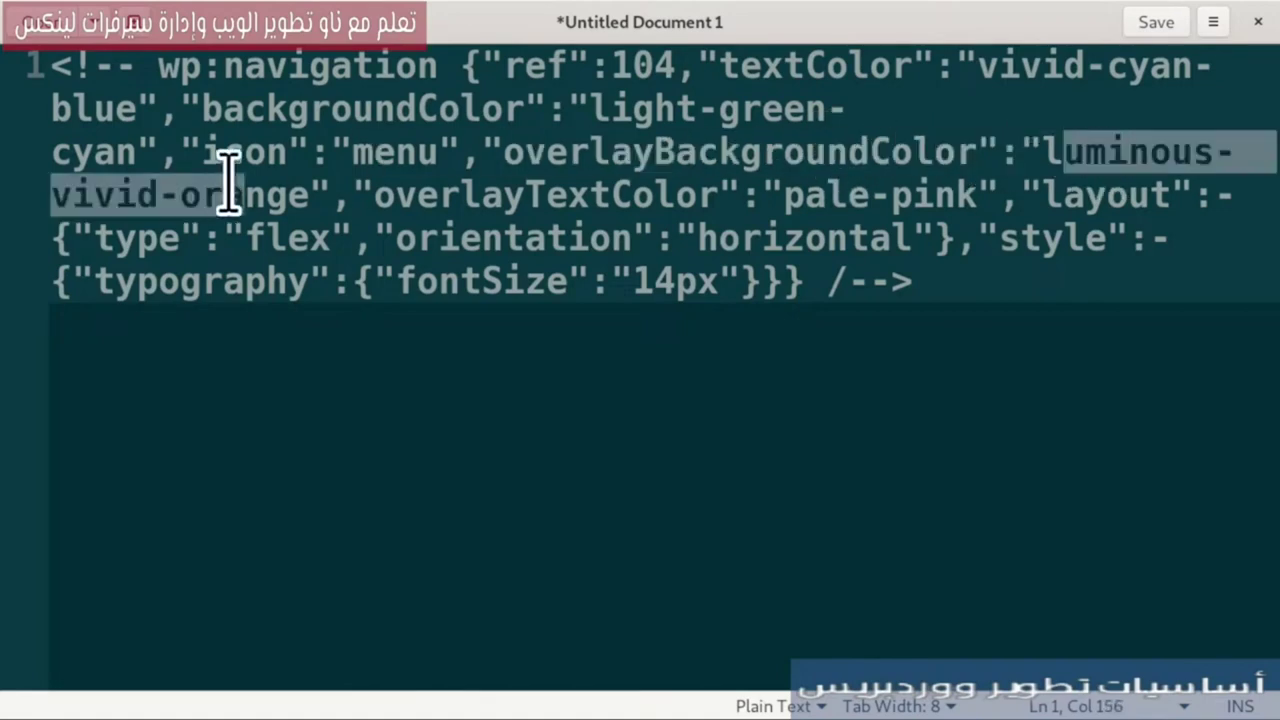
{"action": "left_click", "coordinate": [543, 194]}
{"action": "left_click_drag", "start_coordinate": [632, 195], "coordinate": [706, 195]}
{"action": "left_click", "coordinate": [706, 195]}
{"action": "left_click_drag", "start_coordinate": [824, 195], "coordinate": [975, 197]}
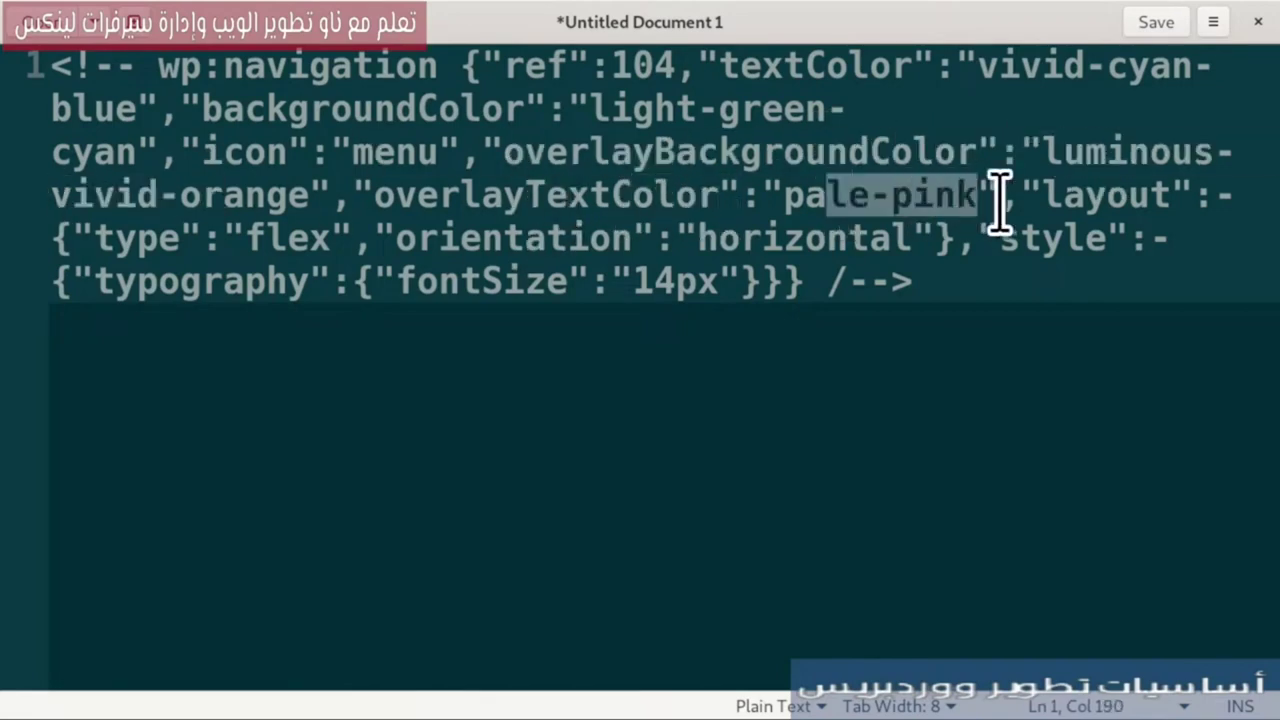
{"action": "left_click", "coordinate": [1148, 195]}
{"action": "left_click_drag", "start_coordinate": [1186, 202], "coordinate": [1104, 204]}
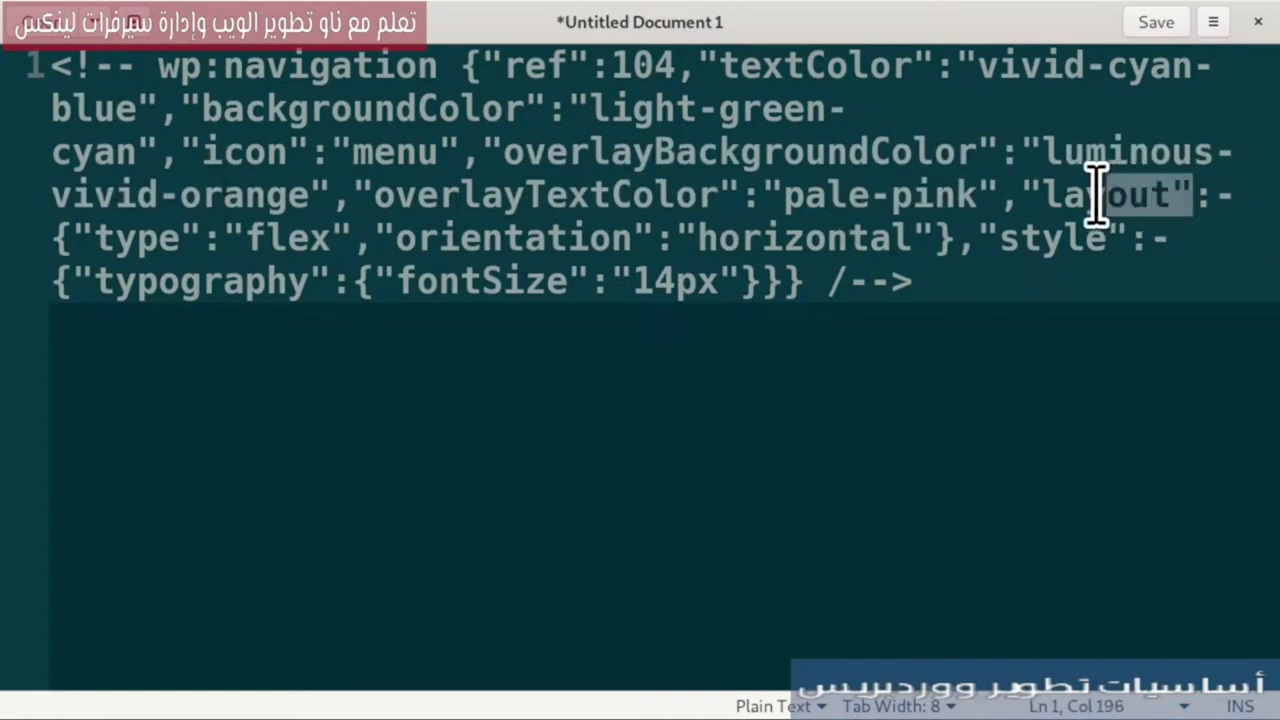
{"action": "left_click", "coordinate": [137, 238]}
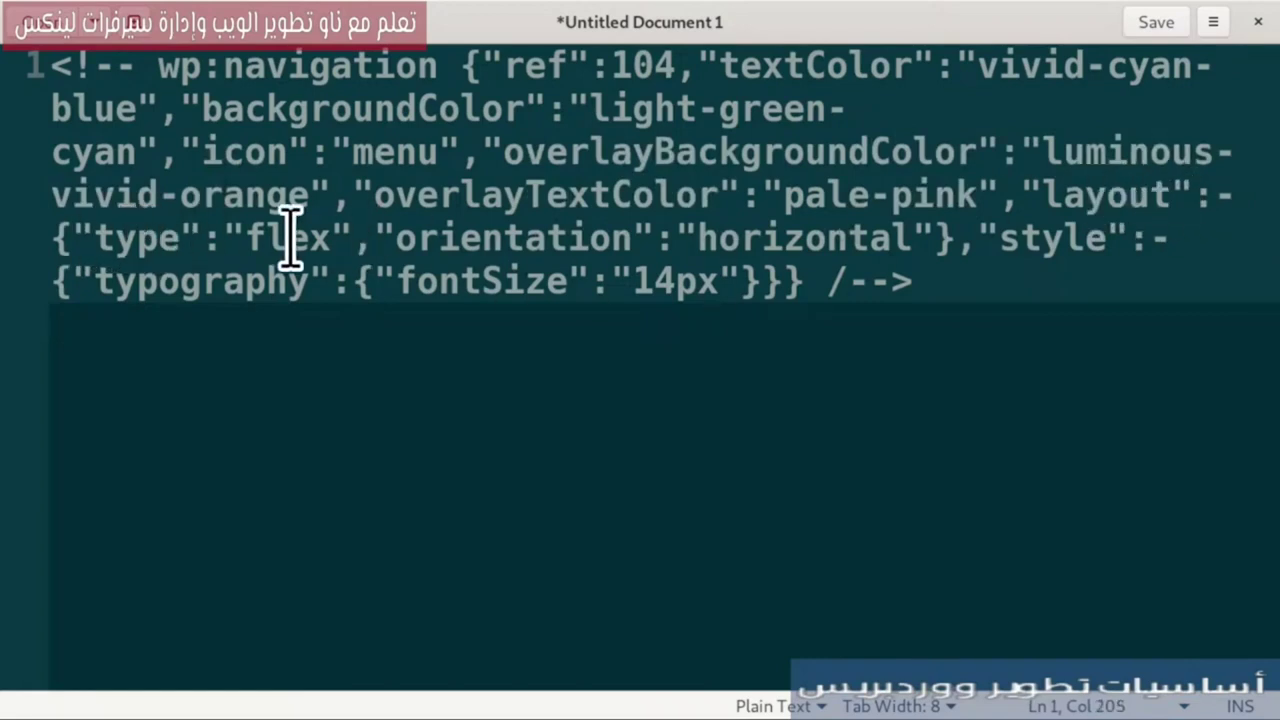
{"action": "left_click_drag", "start_coordinate": [700, 240], "coordinate": [830, 241]}
{"action": "left_click_drag", "start_coordinate": [1020, 195], "coordinate": [905, 238]}
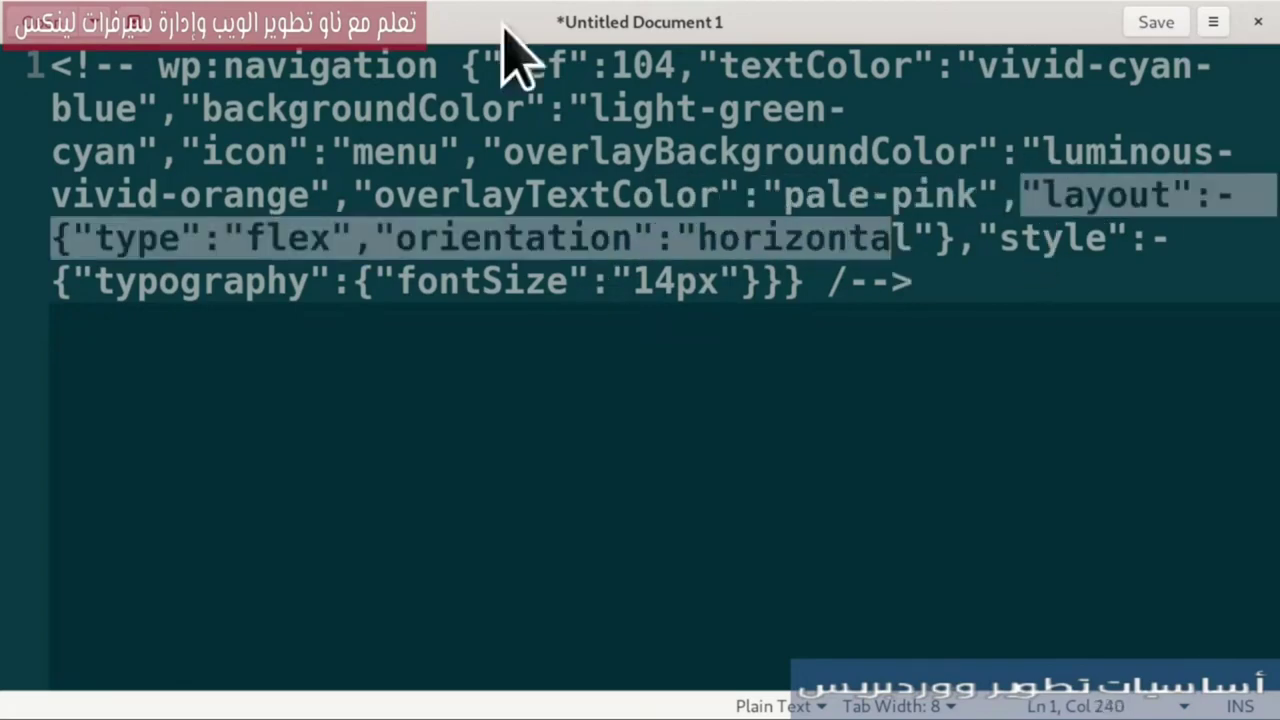
- Return to the site editor, switch the header to the visual editor "محرر مرئي" and select the whole navigation block
{"action": "key", "text": "super"}
{"action": "left_click", "coordinate": [466, 229]}
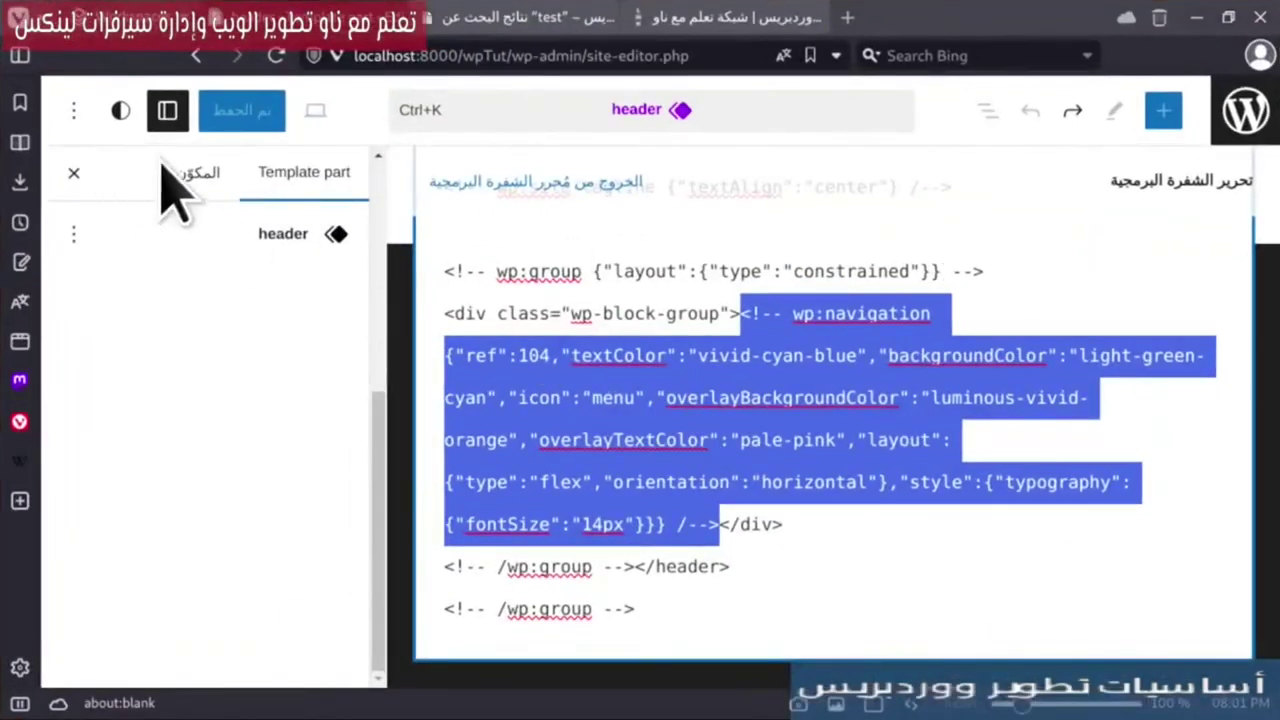
{"action": "left_click", "coordinate": [73, 110]}
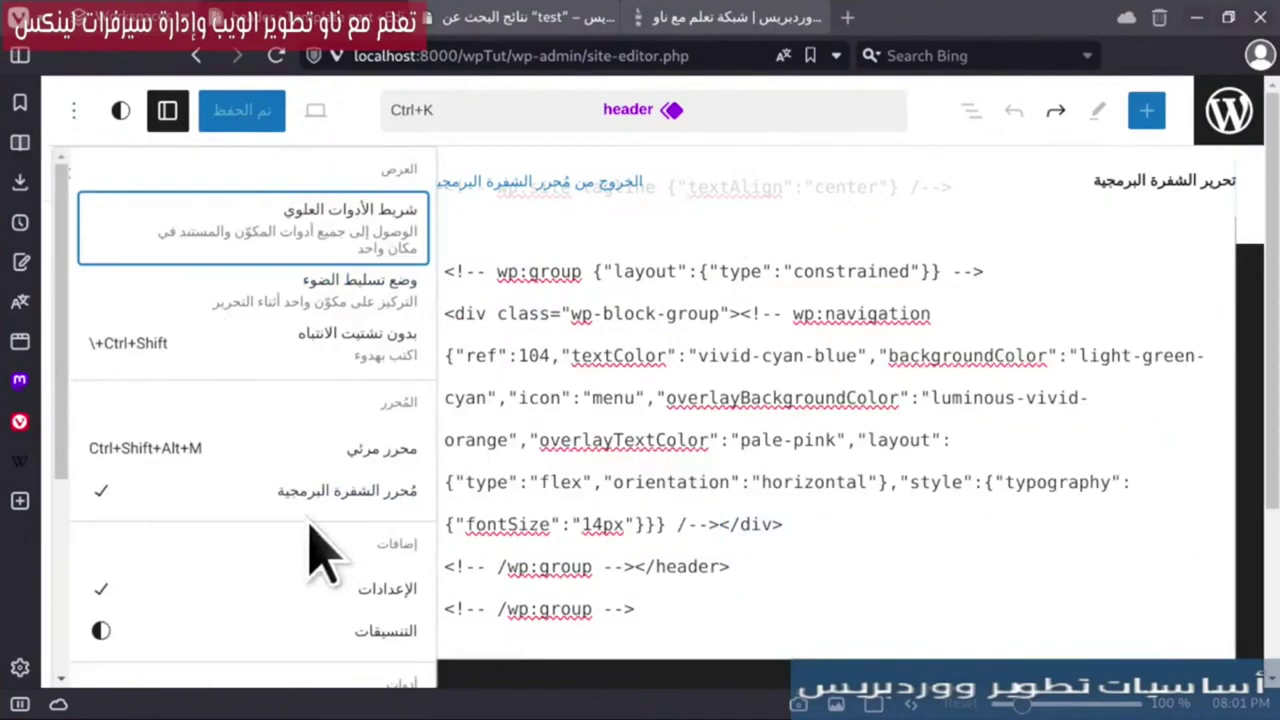
{"action": "left_click", "coordinate": [335, 455]}
{"action": "left_click", "coordinate": [865, 490]}
{"action": "left_click", "coordinate": [988, 418]}
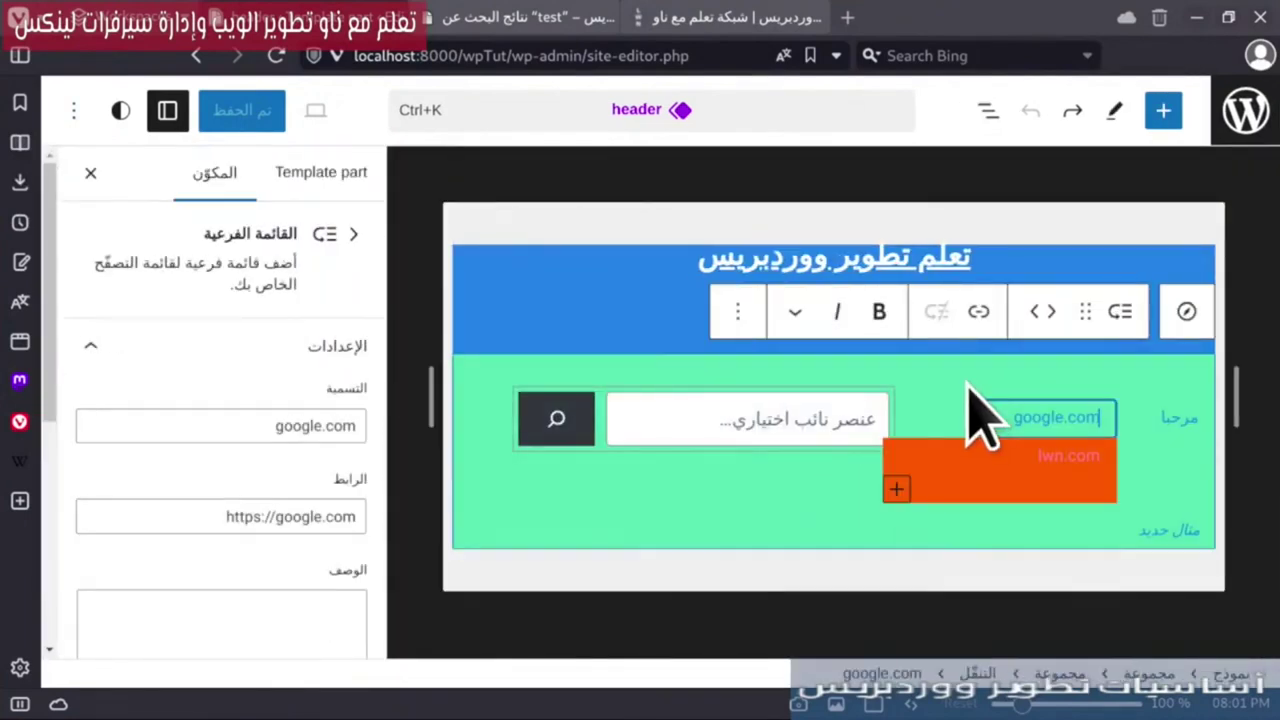
{"action": "left_click", "coordinate": [985, 374]}
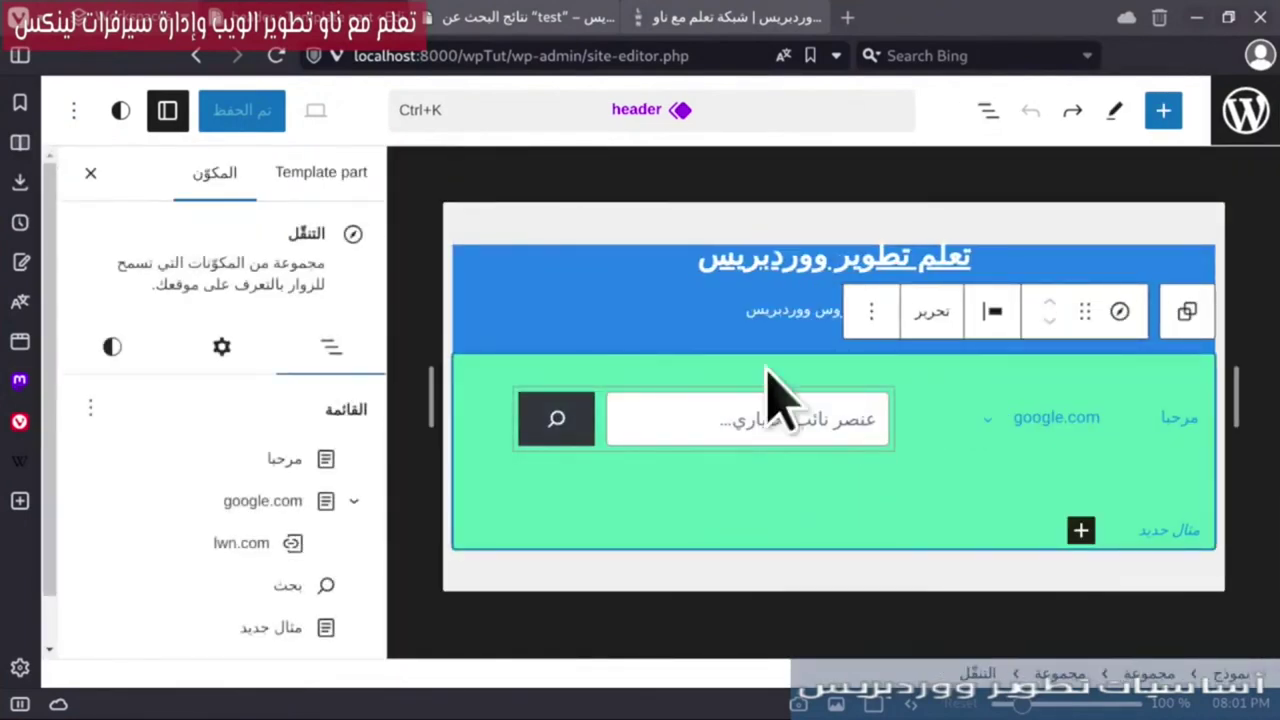
- Try the different justification options in the navigation block's layout settings and leave the menu items aligned to the row's end
{"action": "left_click", "coordinate": [226, 356]}
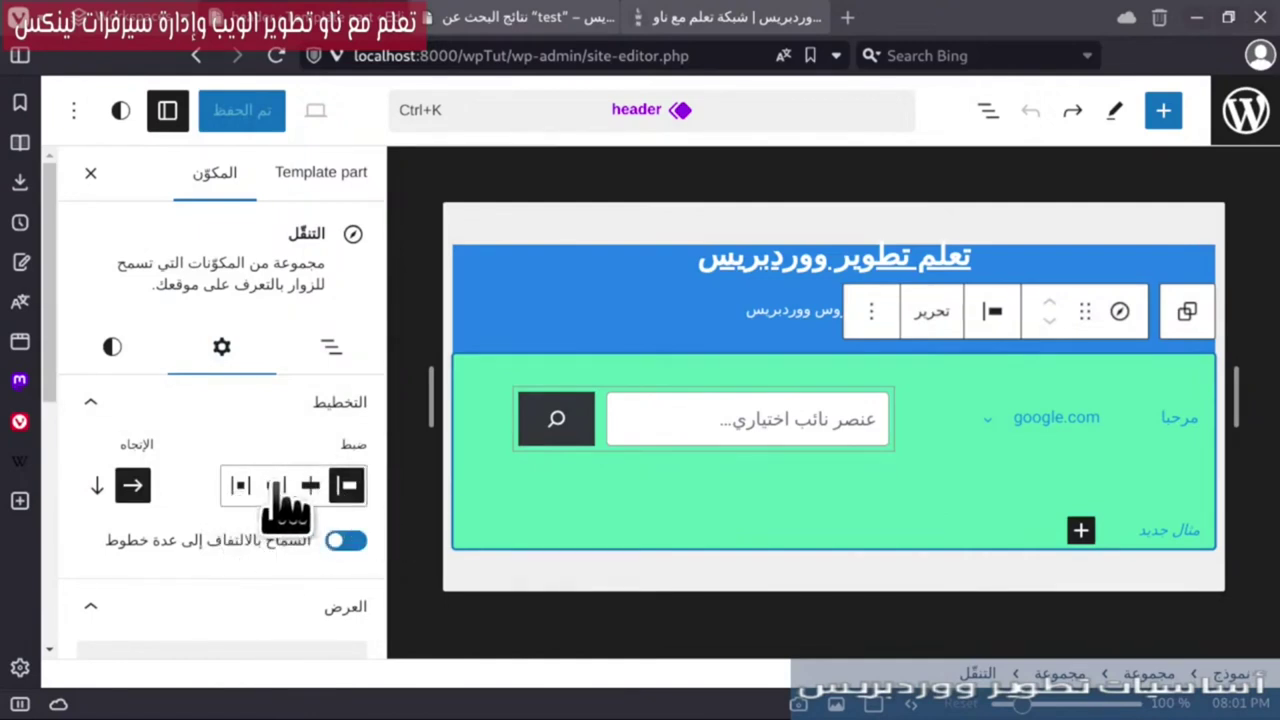
{"action": "left_click", "coordinate": [310, 486]}
{"action": "left_click", "coordinate": [248, 487]}
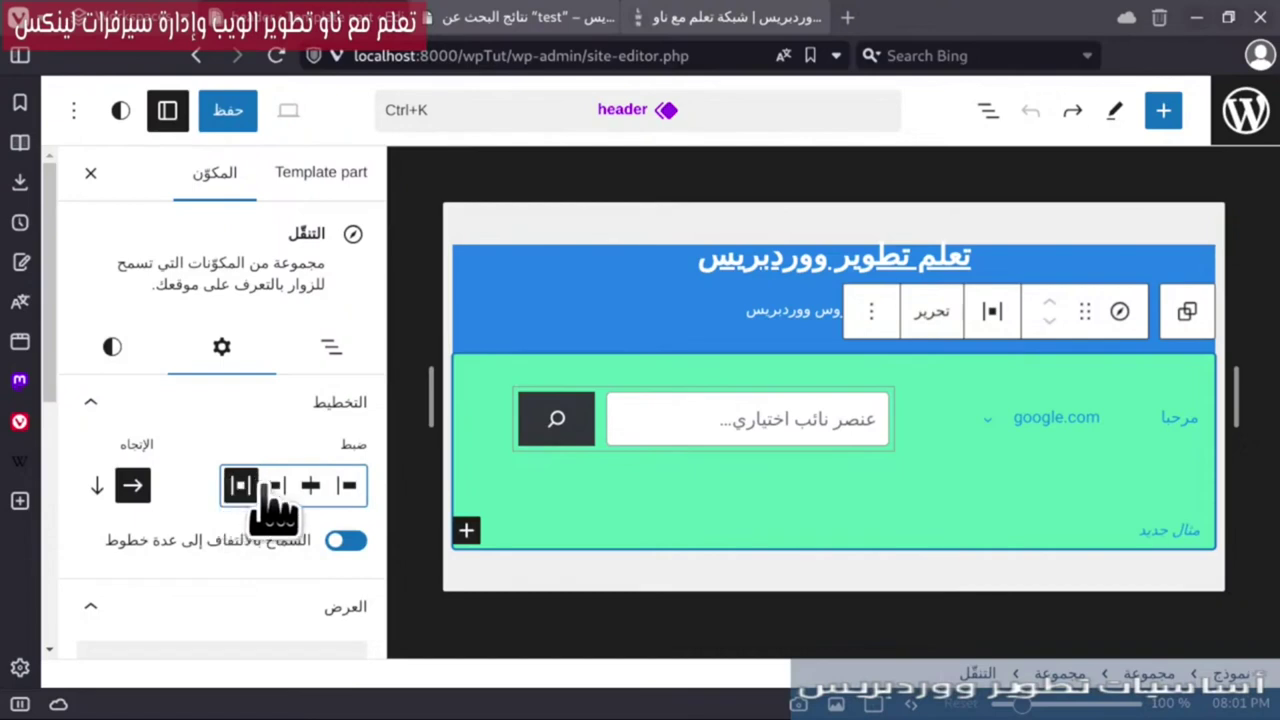
{"action": "left_click", "coordinate": [276, 487]}
{"action": "left_click", "coordinate": [310, 487]}
{"action": "left_click", "coordinate": [350, 490]}
{"action": "left_click", "coordinate": [276, 487]}
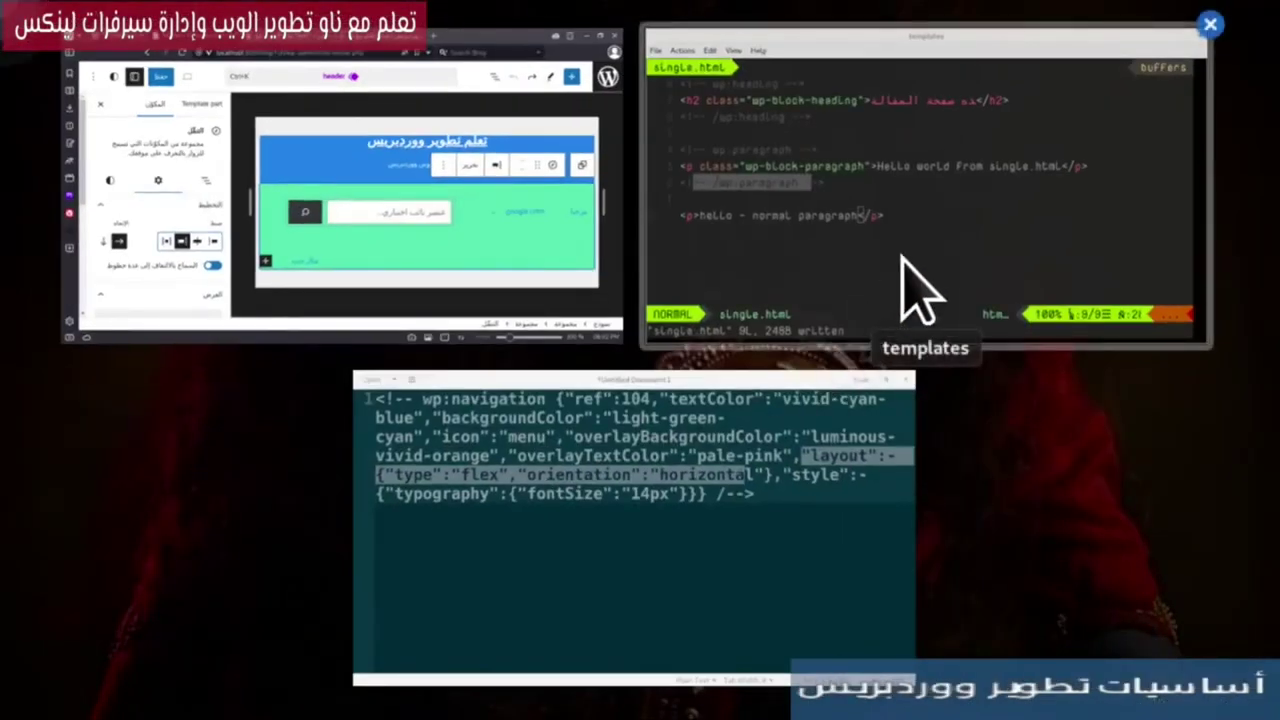
- Go back to the gedit document and examine the layout orientation and the typography fontSize attributes of the navigation markup
{"action": "left_click", "coordinate": [905, 265]}
{"action": "mouse_move", "coordinate": [0, 0]}
{"action": "left_click", "coordinate": [537, 414]}
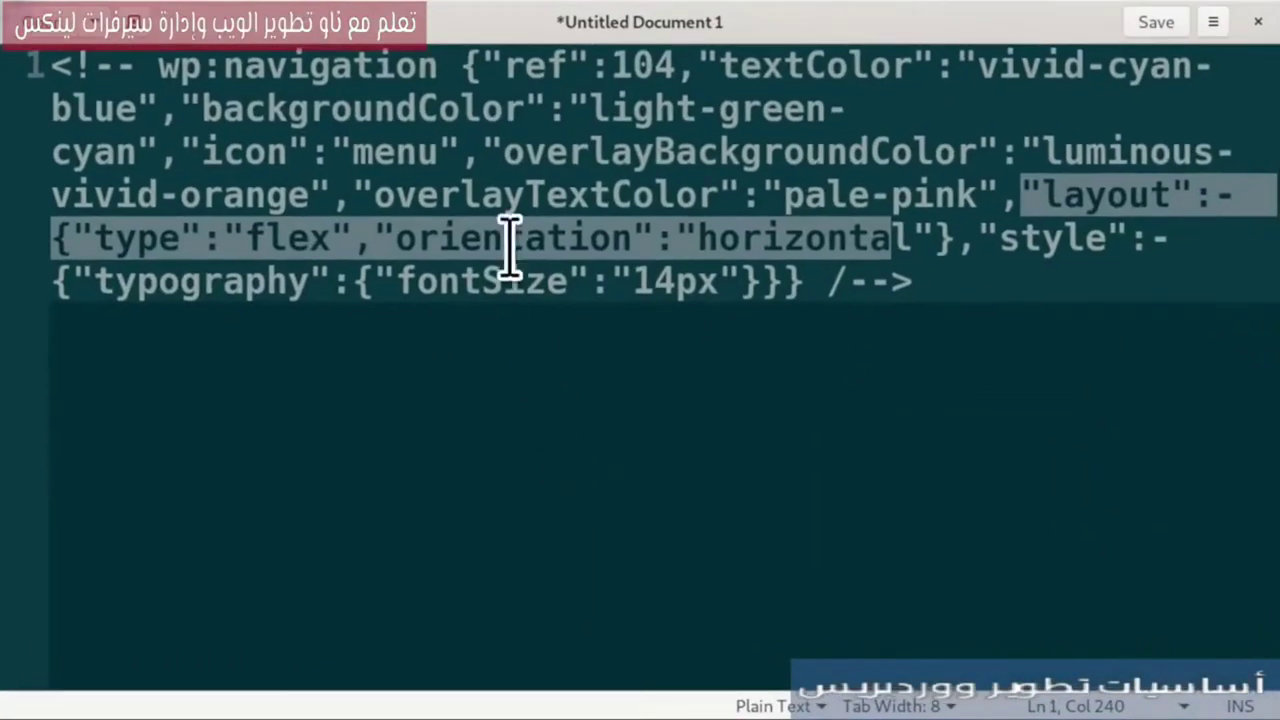
{"action": "left_click", "coordinate": [447, 240]}
{"action": "left_click", "coordinate": [447, 240]}
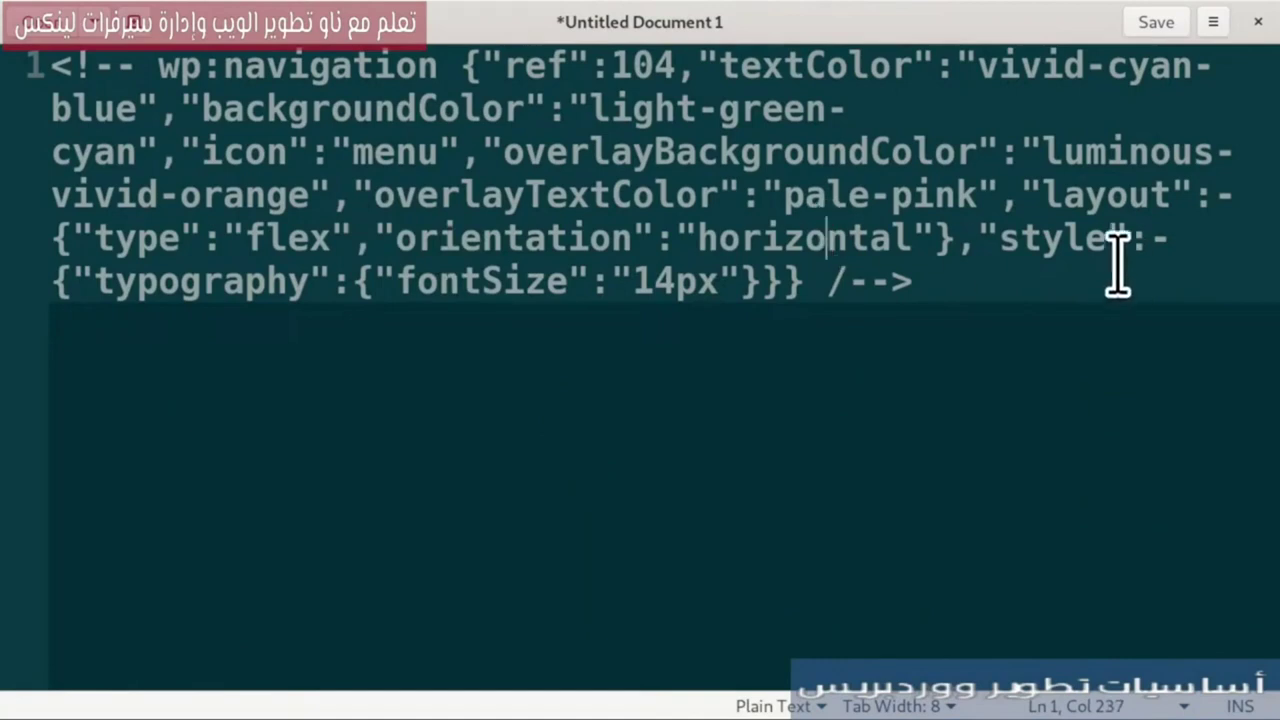
{"action": "left_click", "coordinate": [180, 279]}
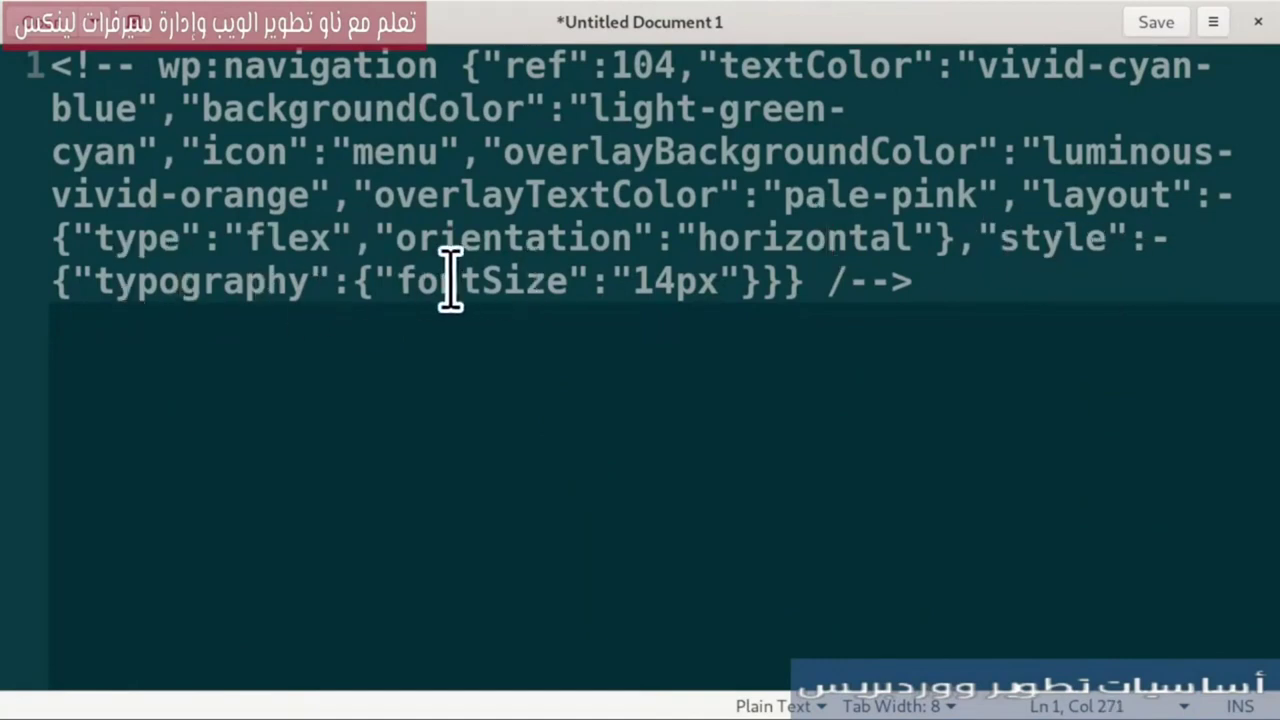
{"action": "left_click_drag", "start_coordinate": [459, 285], "coordinate": [609, 285]}
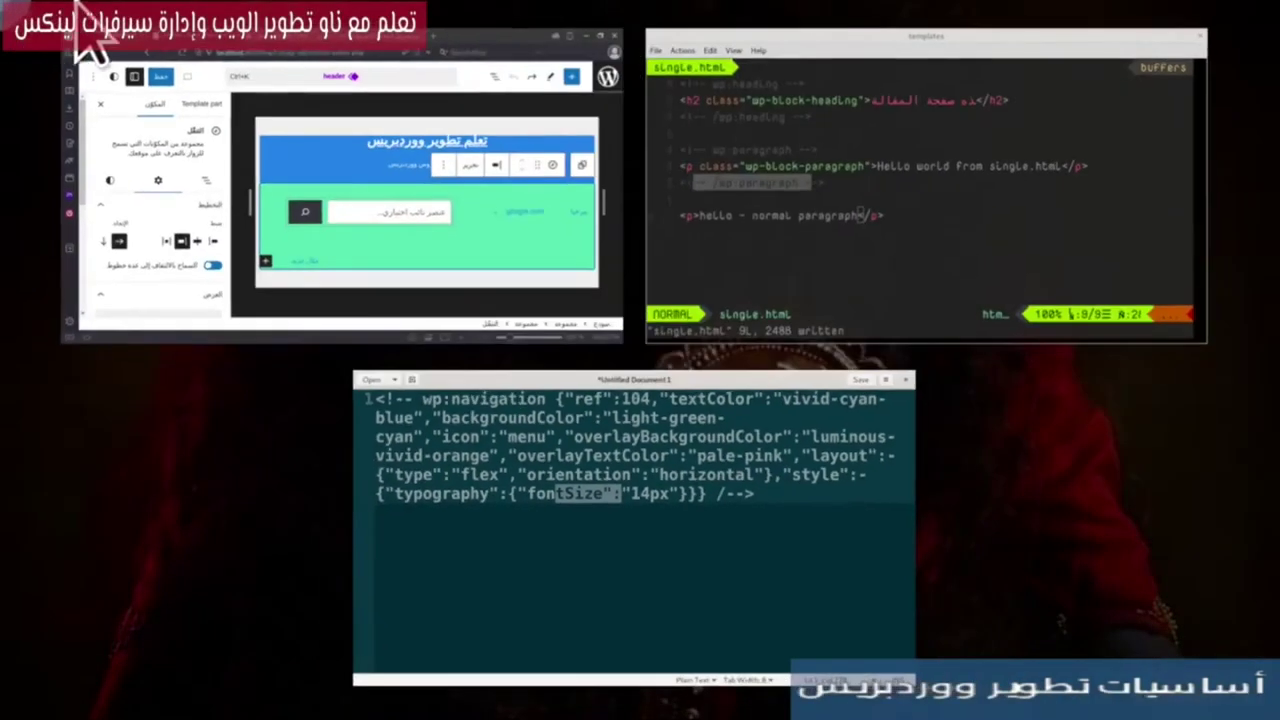
- Switch to the browser's site front-end page, leave the device-size view and inspect the header's navigation menu
{"action": "left_click", "coordinate": [395, 140]}
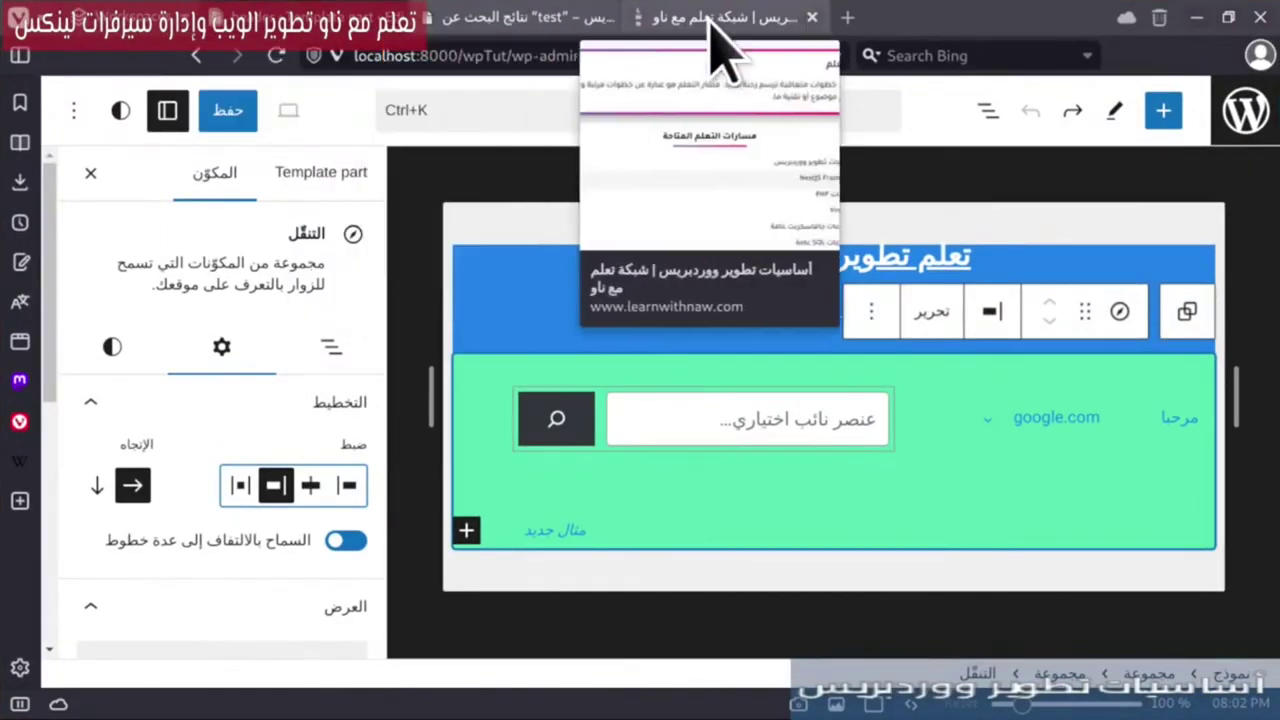
{"action": "left_click", "coordinate": [718, 20]}
{"action": "left_click", "coordinate": [512, 17]}
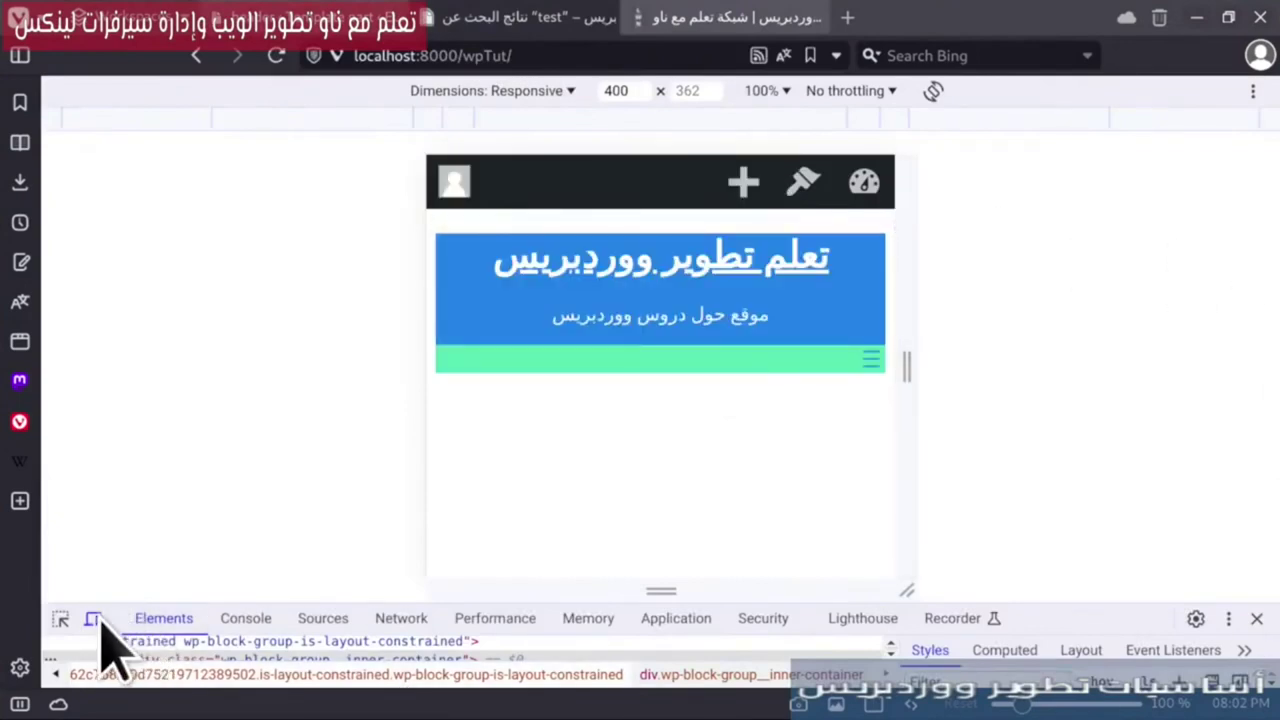
{"action": "key", "text": "F12"}
{"action": "right_click", "coordinate": [534, 272]}
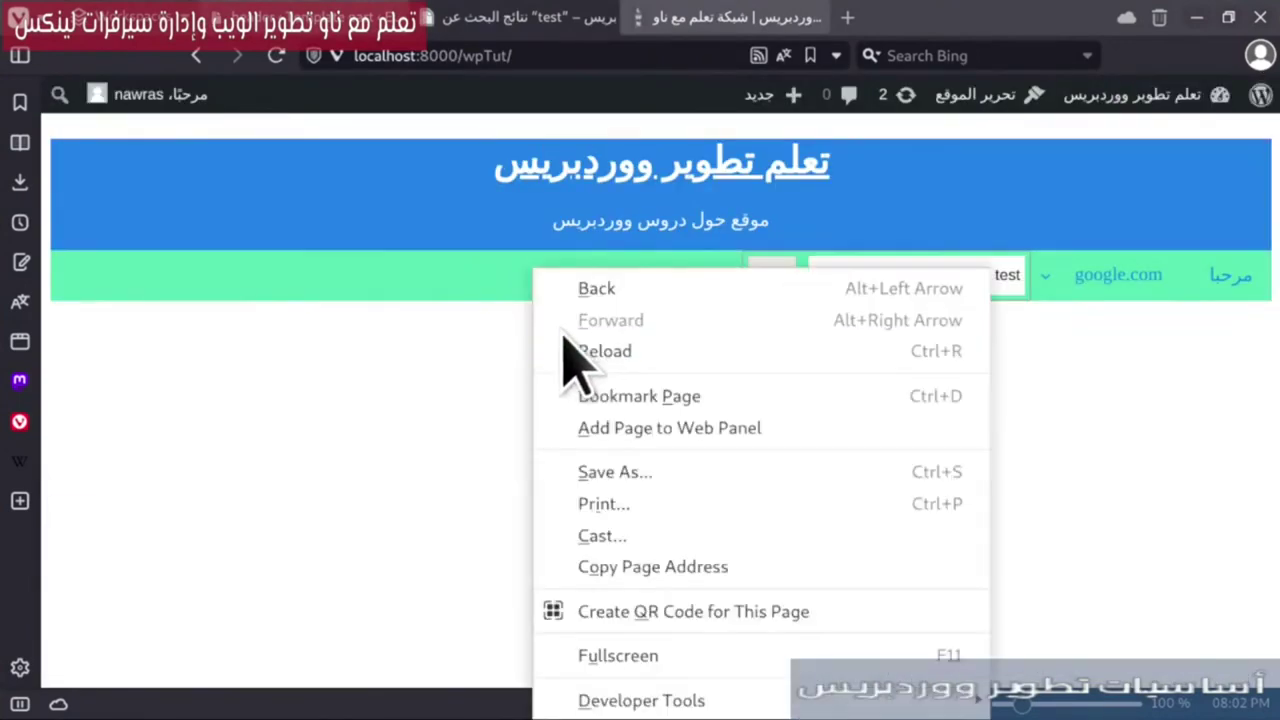
{"action": "mouse_move", "coordinate": [712, 700]}
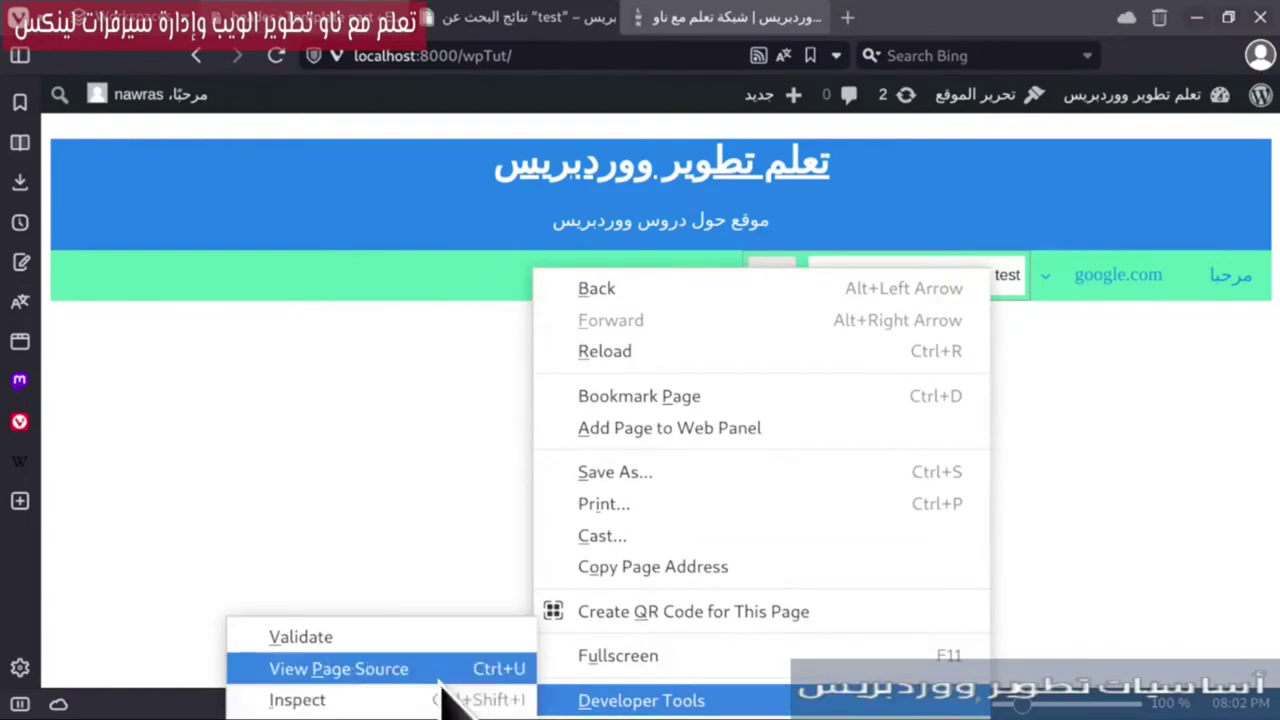
{"action": "left_click", "coordinate": [437, 699]}
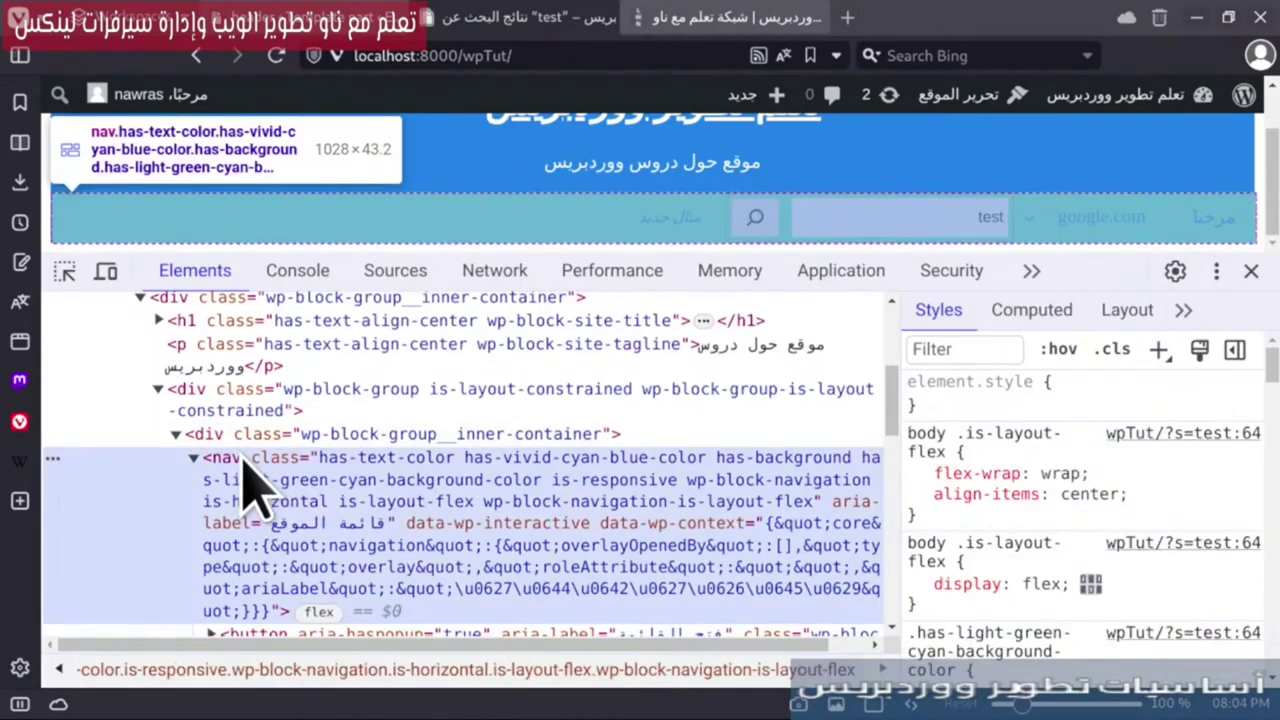
- Collapse the nav element in the inspector and open it for HTML editing to copy its full markup
{"action": "right_click", "coordinate": [250, 480]}
{"action": "key", "text": "Escape"}
{"action": "left_click", "coordinate": [193, 458]}
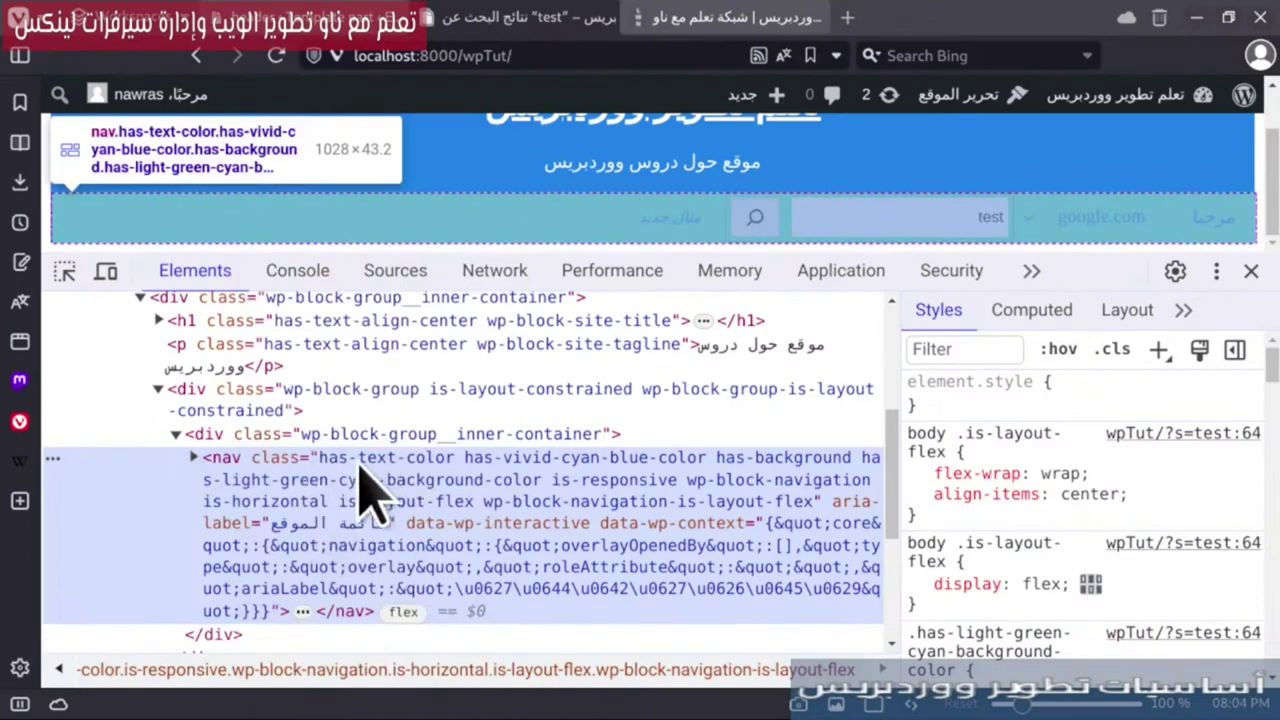
{"action": "right_click", "coordinate": [426, 485]}
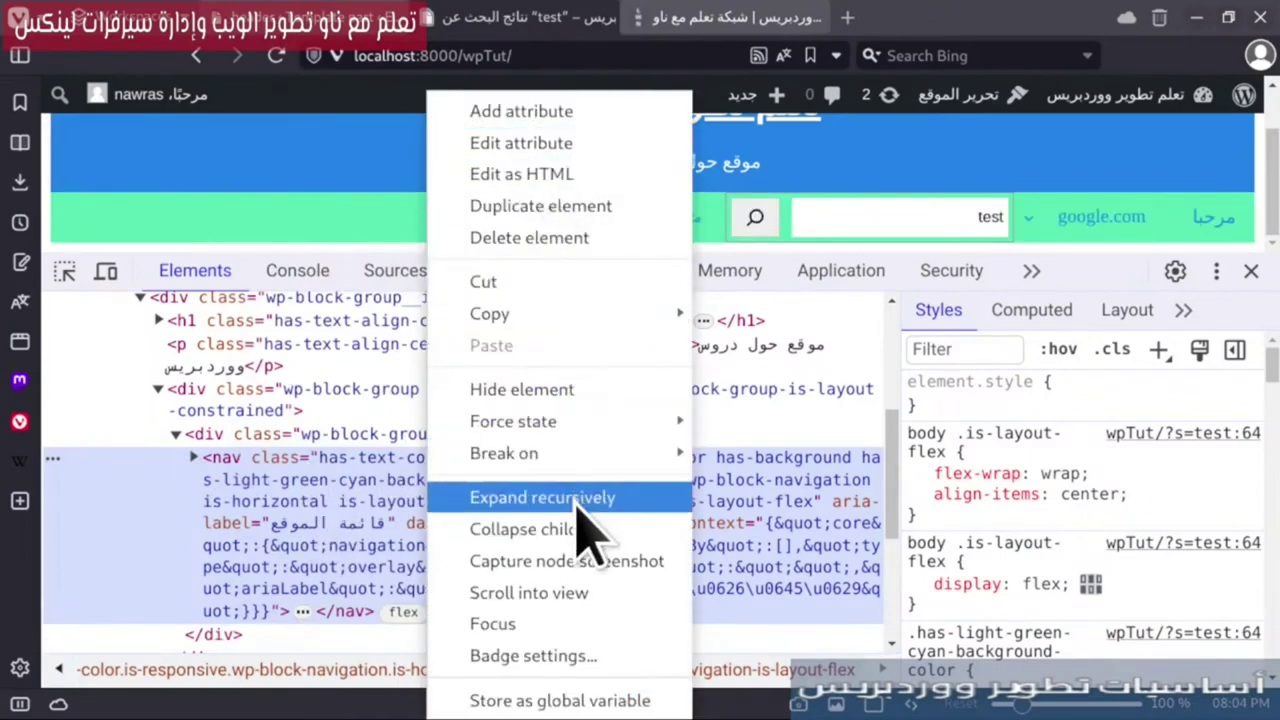
{"action": "left_click", "coordinate": [540, 174]}
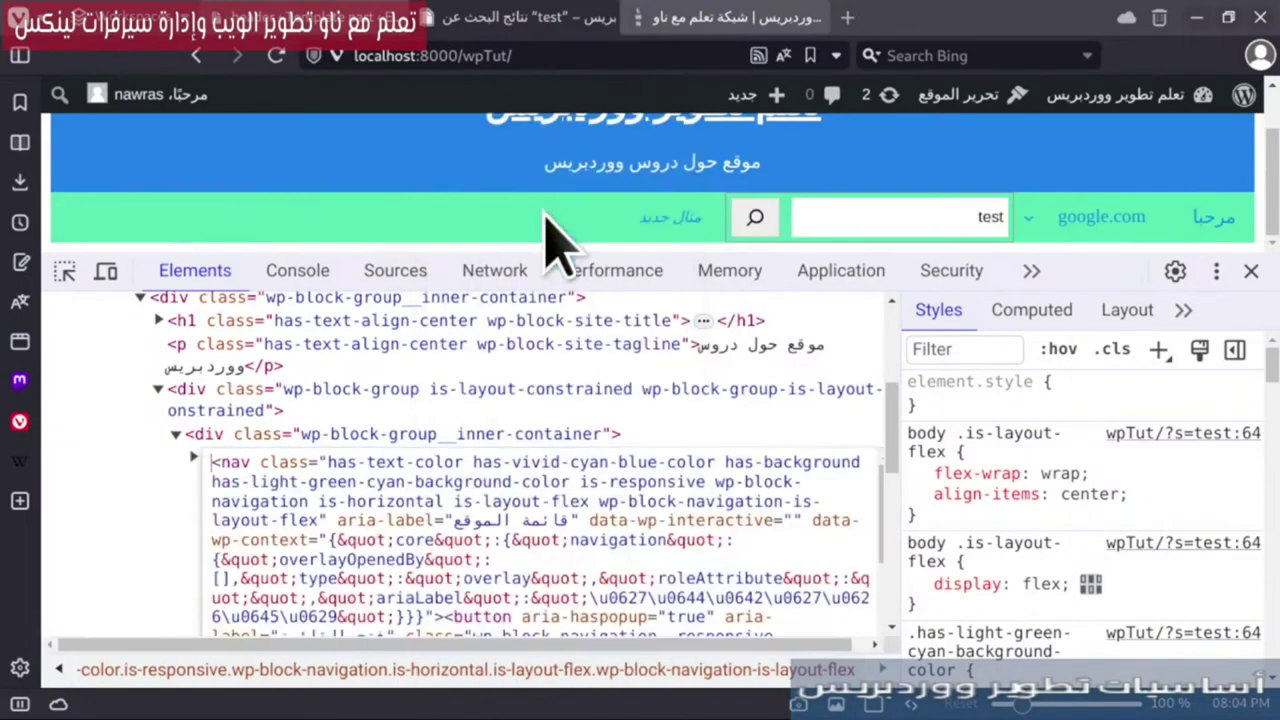
- Switch to test.html in the terminal editor, replace its entire content with the copied nav markup and save the file
{"action": "key", "text": "super"}
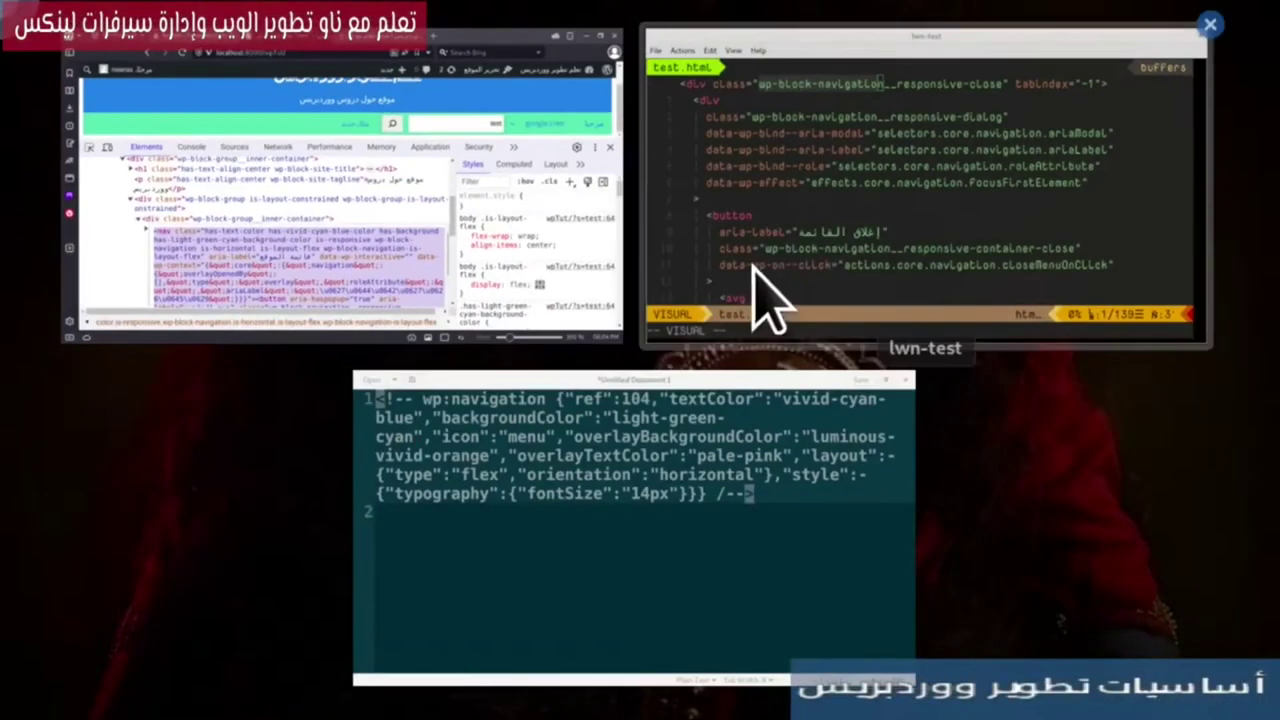
{"action": "left_click", "coordinate": [766, 300]}
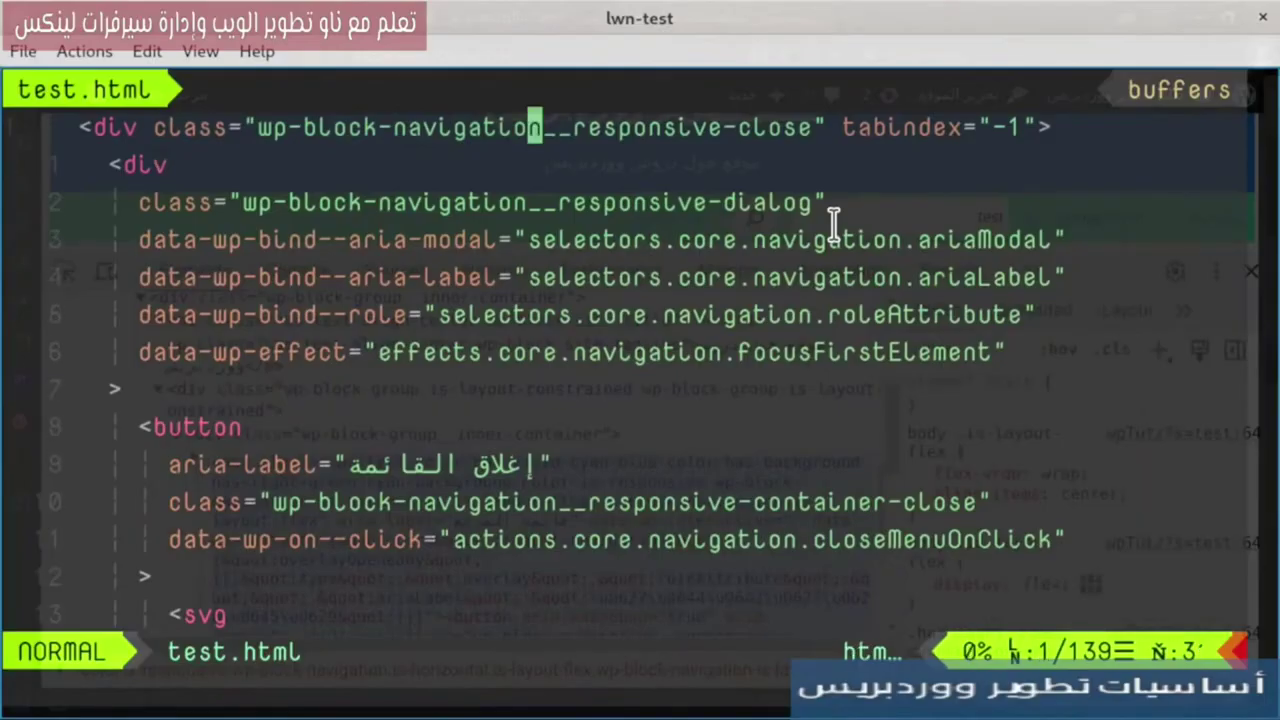
{"action": "key", "text": "shift+v"}
{"action": "key", "text": "shift+g"}
{"action": "key", "text": "c"}
{"action": "key", "text": "ctrl+shift+v"}
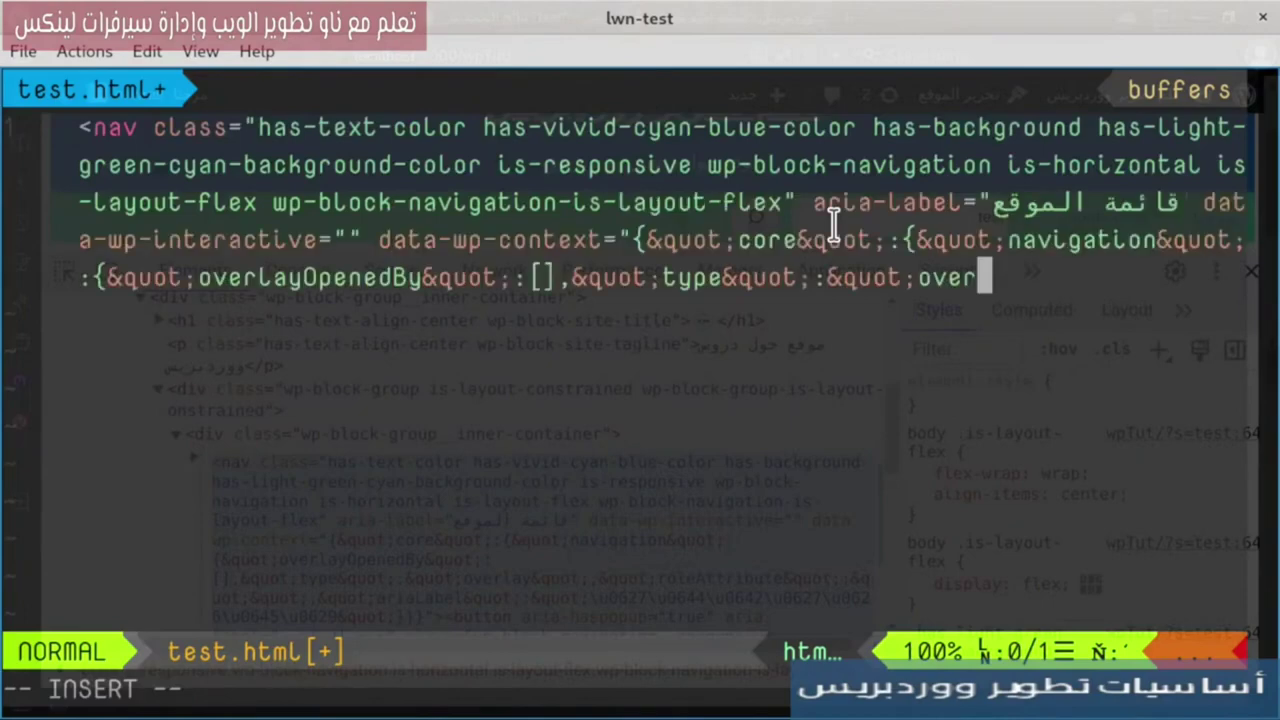
{"action": "key", "text": "ctrl+s"}
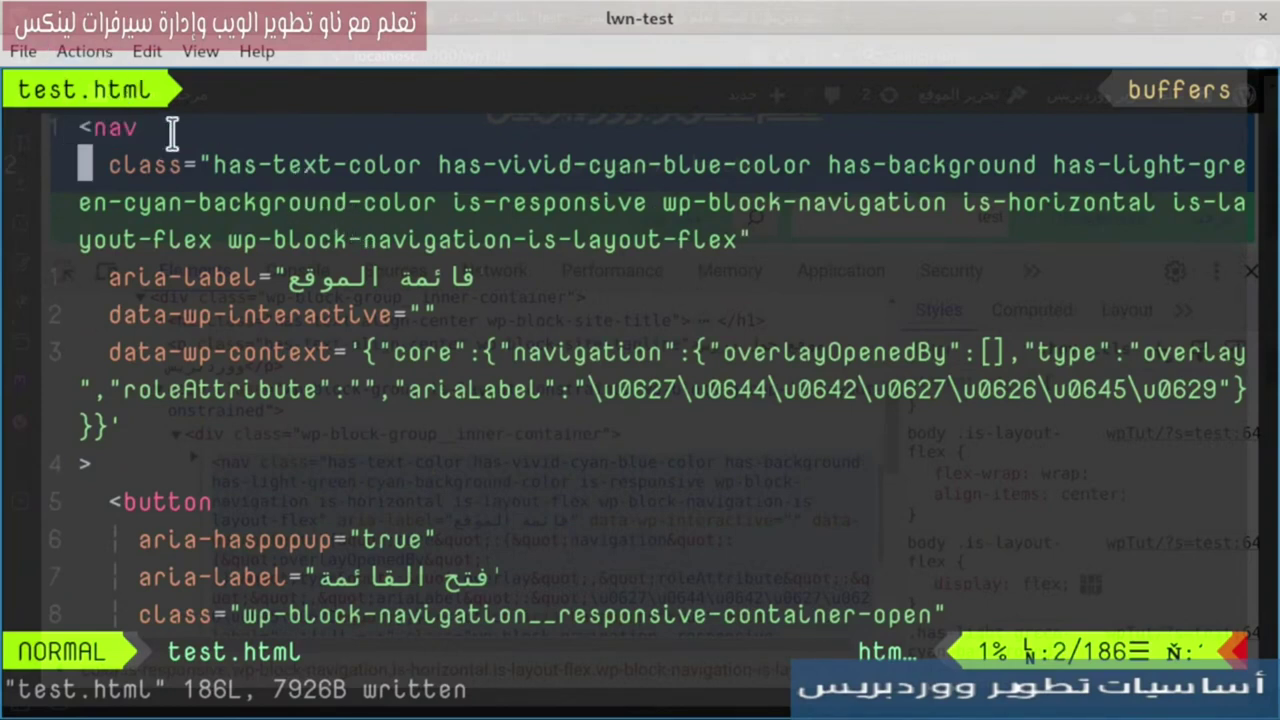
- Go to the gedit document and review the textColor and backgroundColor attributes of the navigation block comment
{"action": "mouse_move", "coordinate": [5, 5]}
{"action": "left_click", "coordinate": [623, 486]}
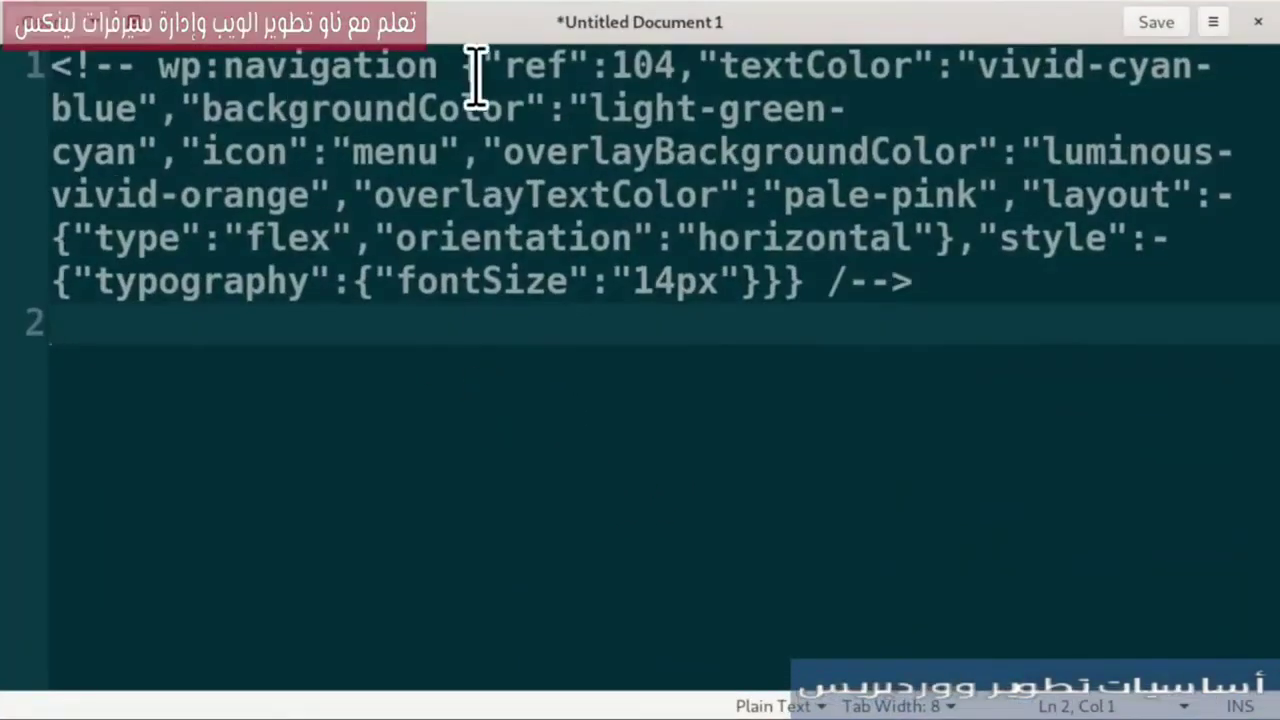
{"action": "left_click_drag", "start_coordinate": [763, 65], "coordinate": [1085, 68]}
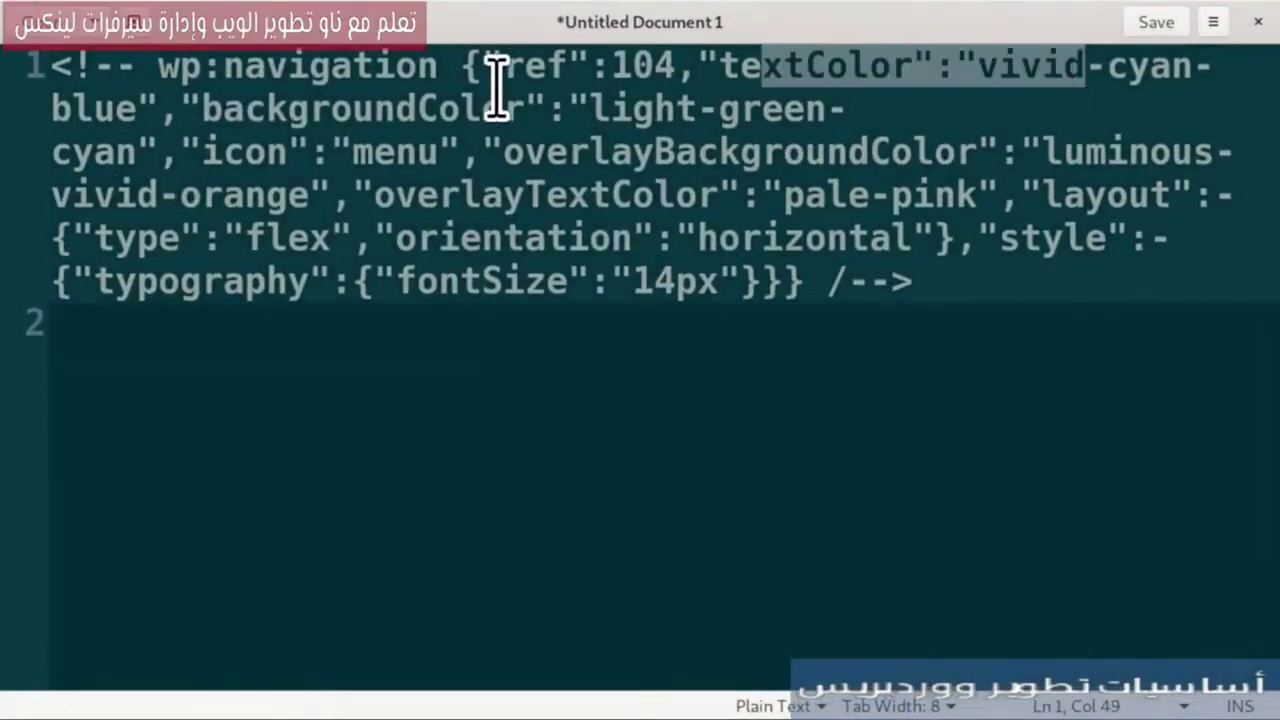
{"action": "left_click_drag", "start_coordinate": [376, 108], "coordinate": [423, 114]}
- Return to test.html and examine the nav's has-text-color, has-vivid-cyan-blue-color and has-background classes
{"action": "mouse_move", "coordinate": [5, 5]}
{"action": "left_click", "coordinate": [900, 194]}
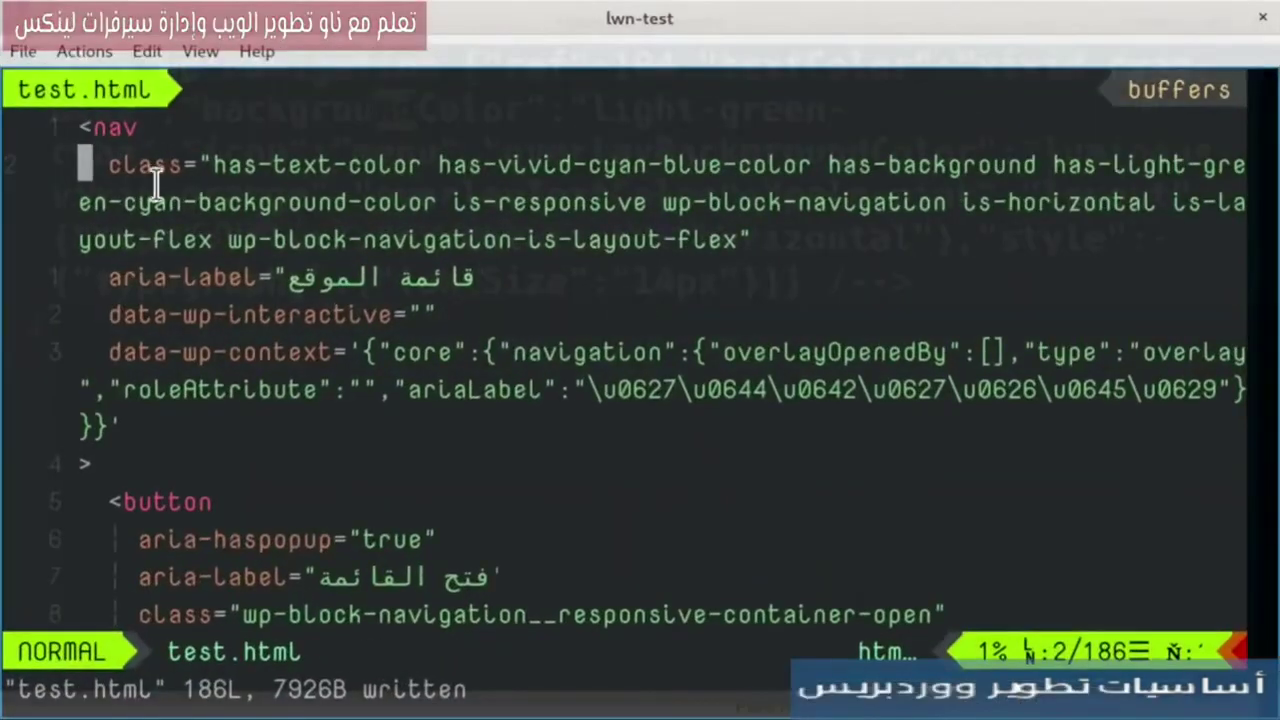
{"action": "left_click", "coordinate": [145, 167]}
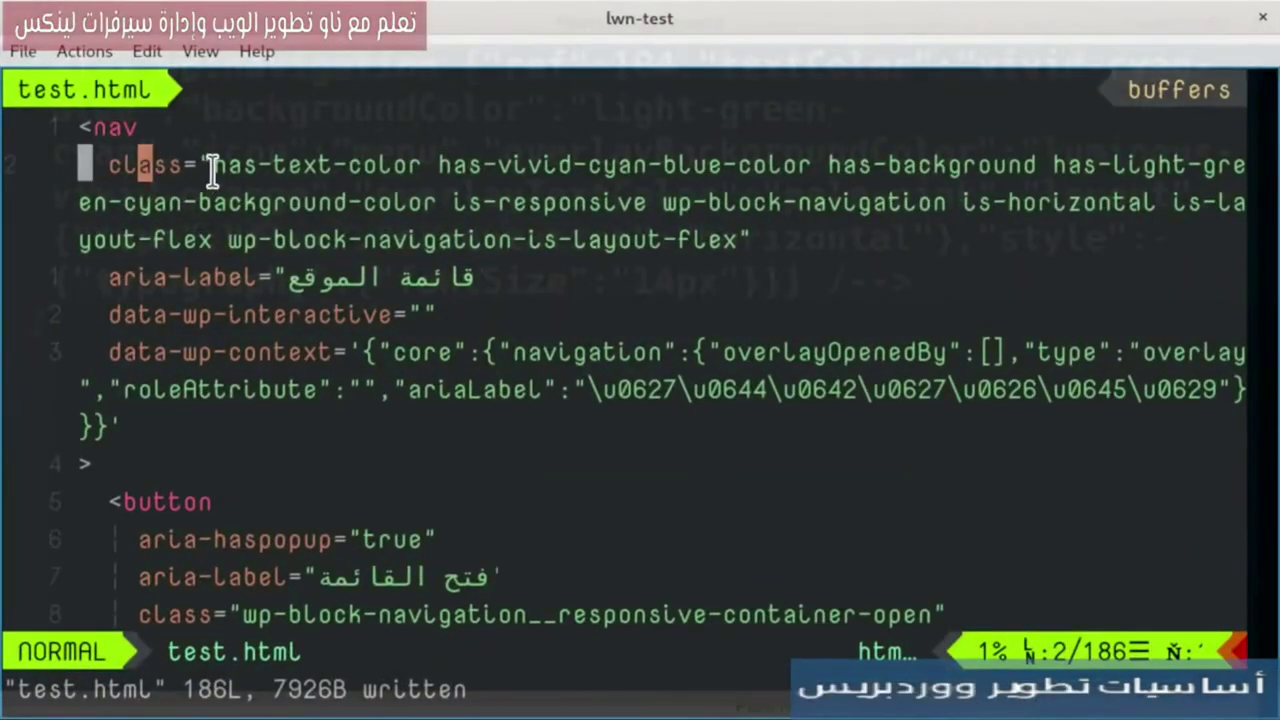
{"action": "left_click", "coordinate": [217, 166]}
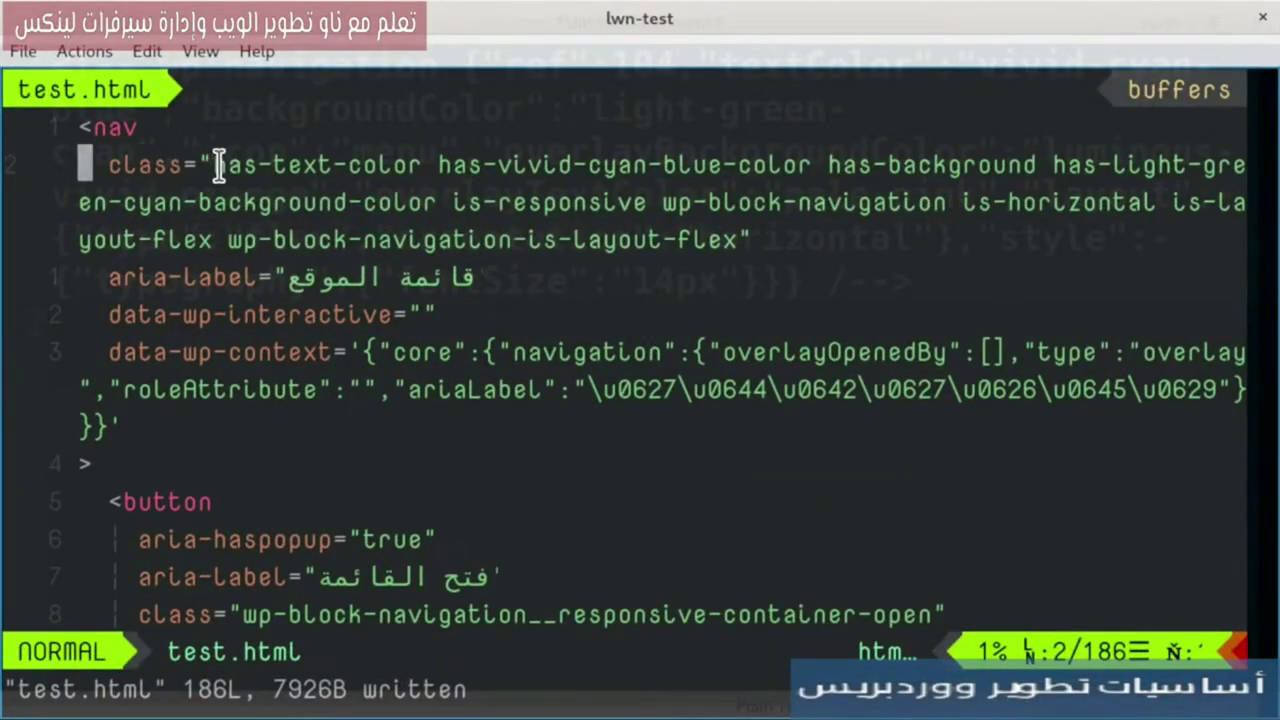
{"action": "left_click_drag", "start_coordinate": [217, 166], "coordinate": [835, 166]}
{"action": "left_click", "coordinate": [985, 165]}
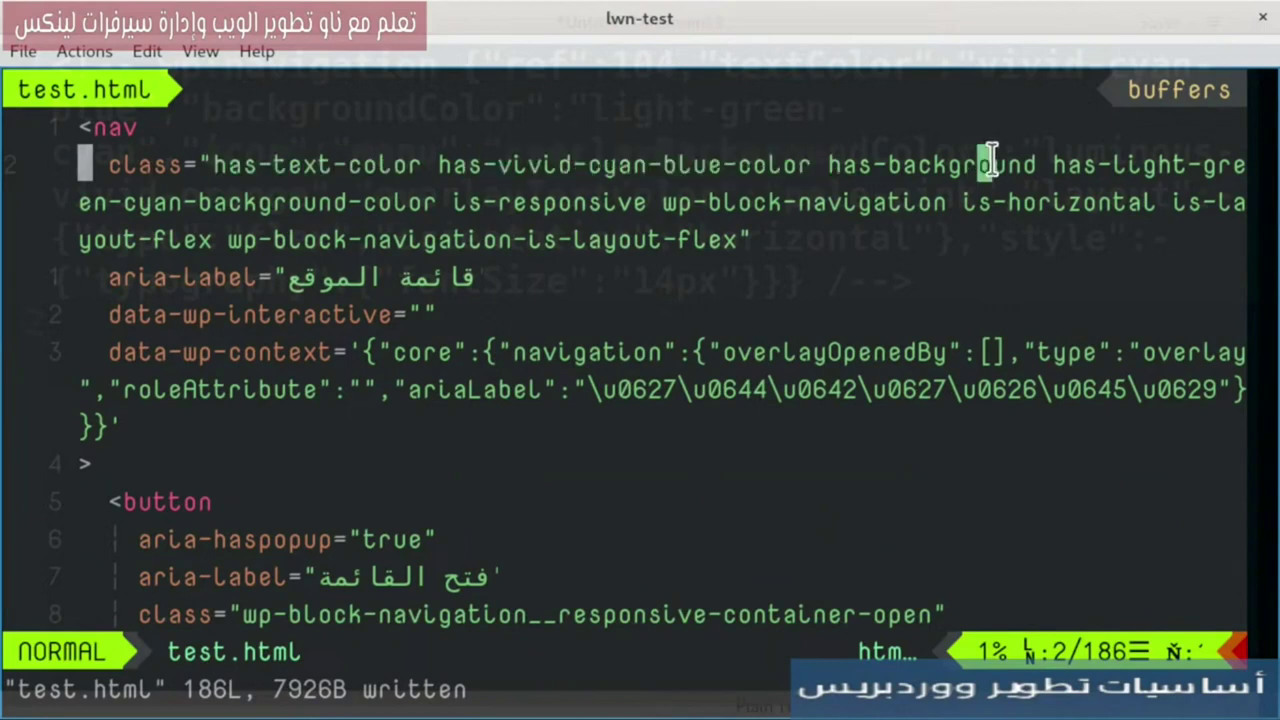
{"action": "left_click_drag", "start_coordinate": [486, 166], "coordinate": [482, 130]}
{"action": "left_click", "coordinate": [300, 166]}
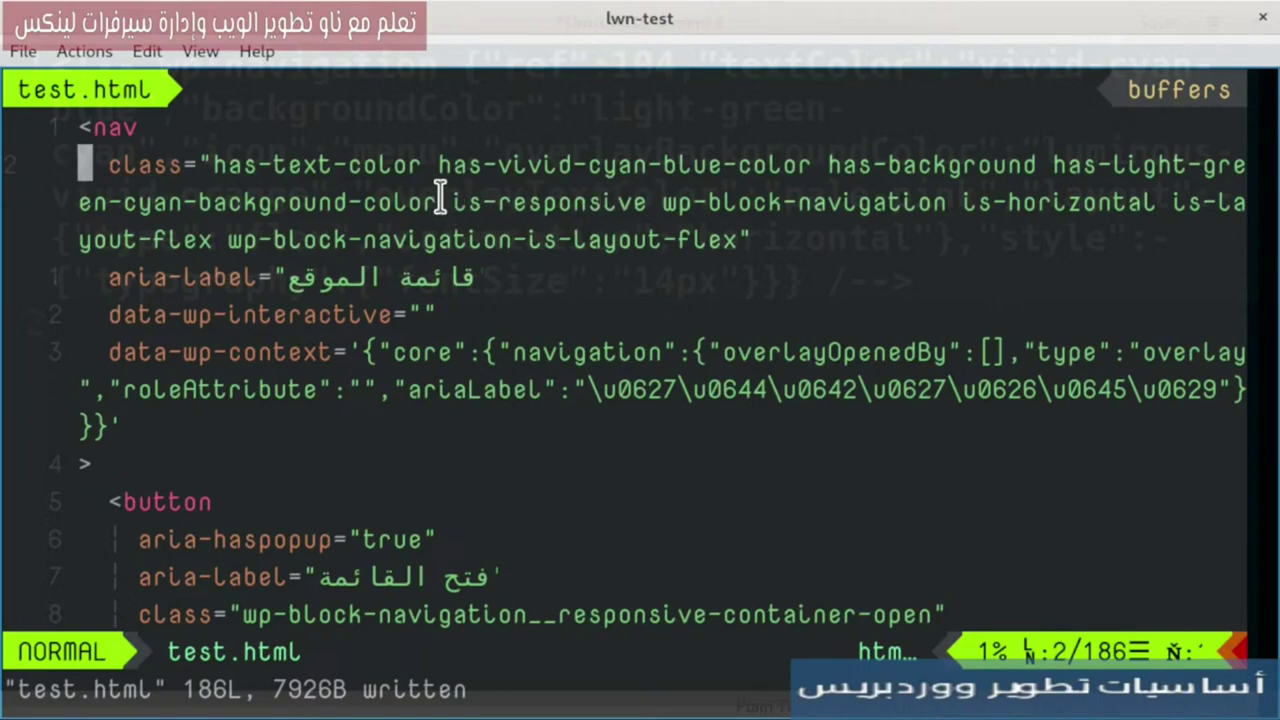
- Examine the is-responsive and is-horizontal classes on the nav element
{"action": "mouse_move", "coordinate": [2, 2]}
{"action": "left_click", "coordinate": [814, 160]}
{"action": "left_click_drag", "start_coordinate": [460, 202], "coordinate": [628, 202]}
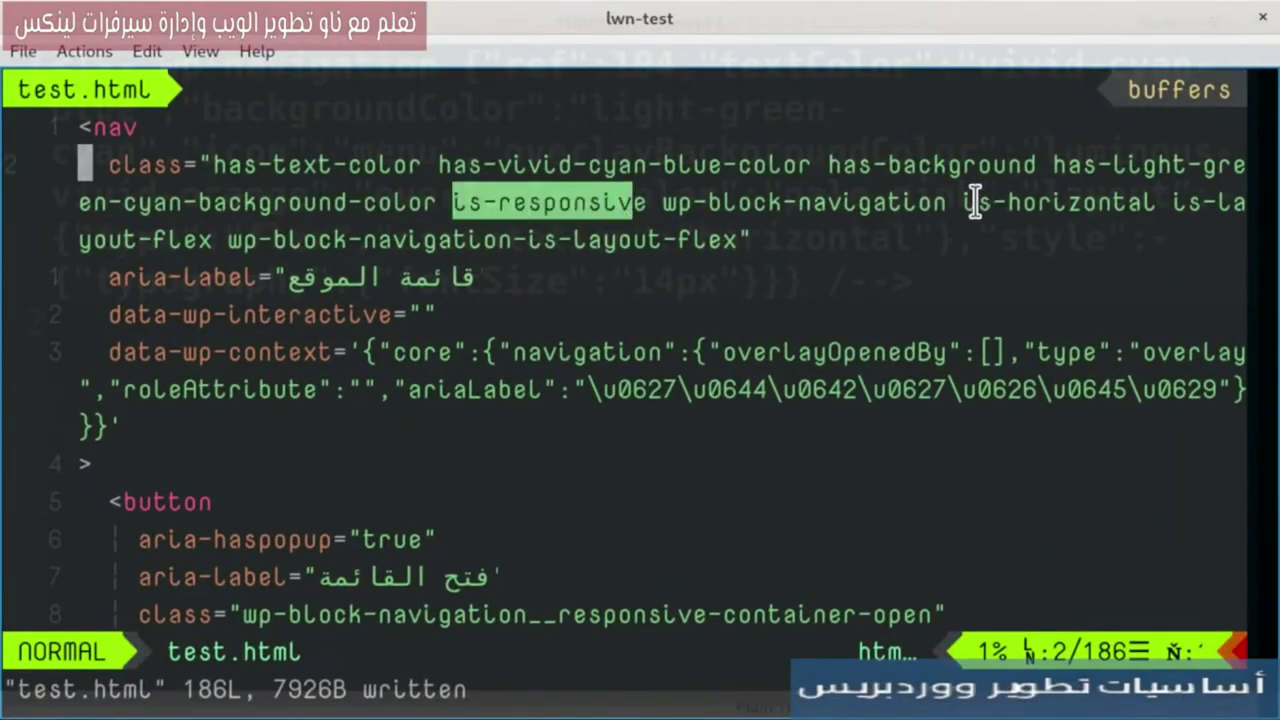
{"action": "left_click_drag", "start_coordinate": [975, 202], "coordinate": [1213, 214]}
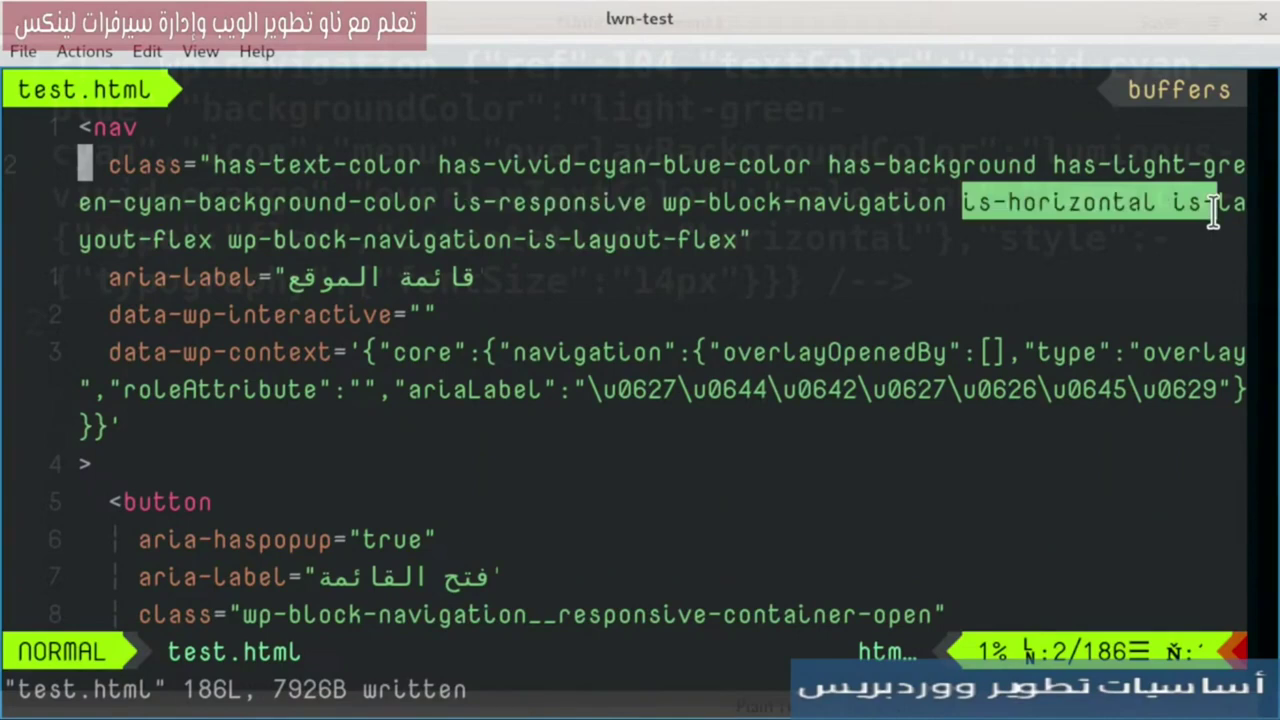
- Go to the gedit document and examine the layout attribute's flex type and horizontal orientation
{"action": "mouse_move", "coordinate": [2, 2]}
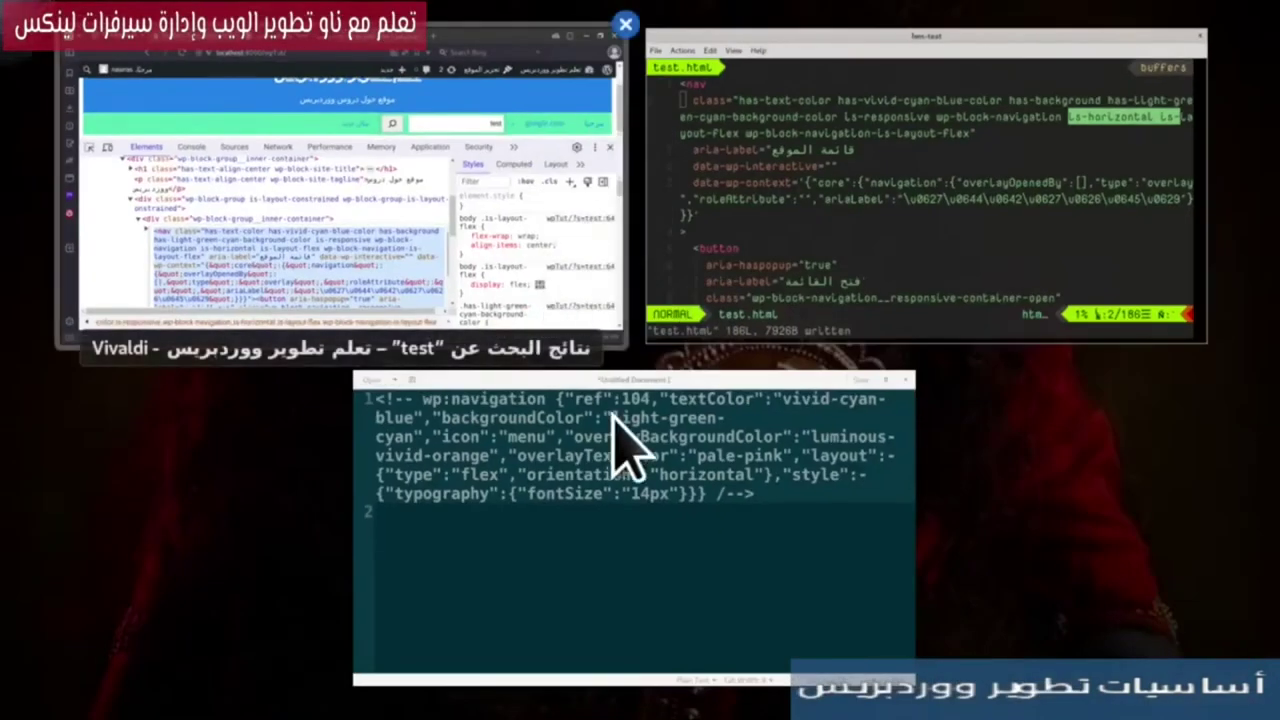
{"action": "left_click", "coordinate": [618, 435]}
{"action": "left_click", "coordinate": [883, 320]}
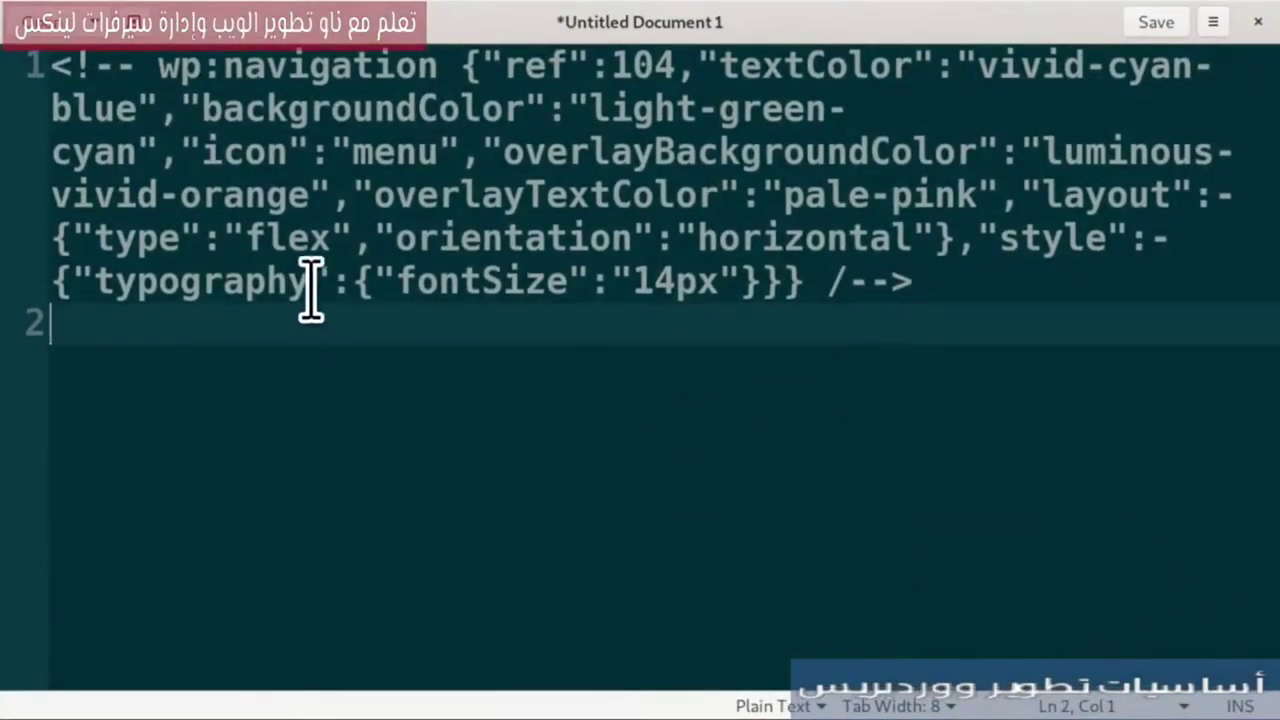
{"action": "left_click_drag", "start_coordinate": [160, 237], "coordinate": [908, 240]}
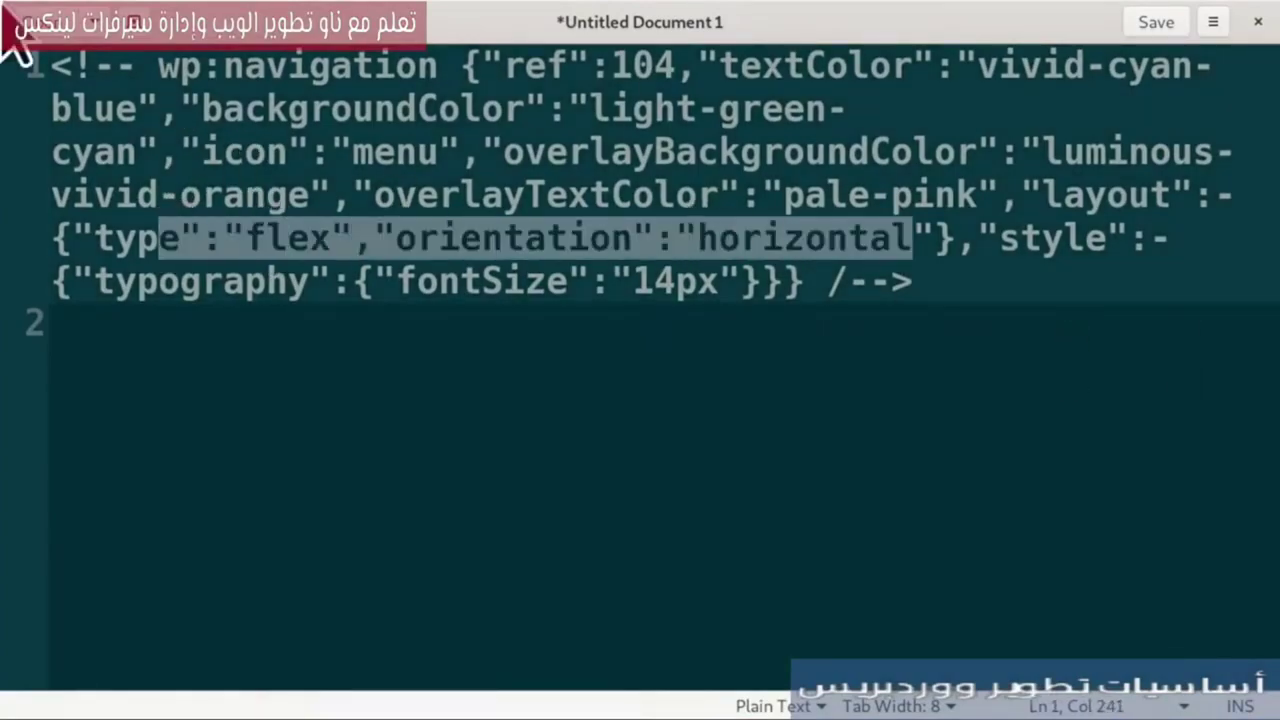
- Go back to test.html and examine the wp-block-navigation class in the nav's class list
{"action": "mouse_move", "coordinate": [2, 2]}
{"action": "left_click", "coordinate": [725, 125]}
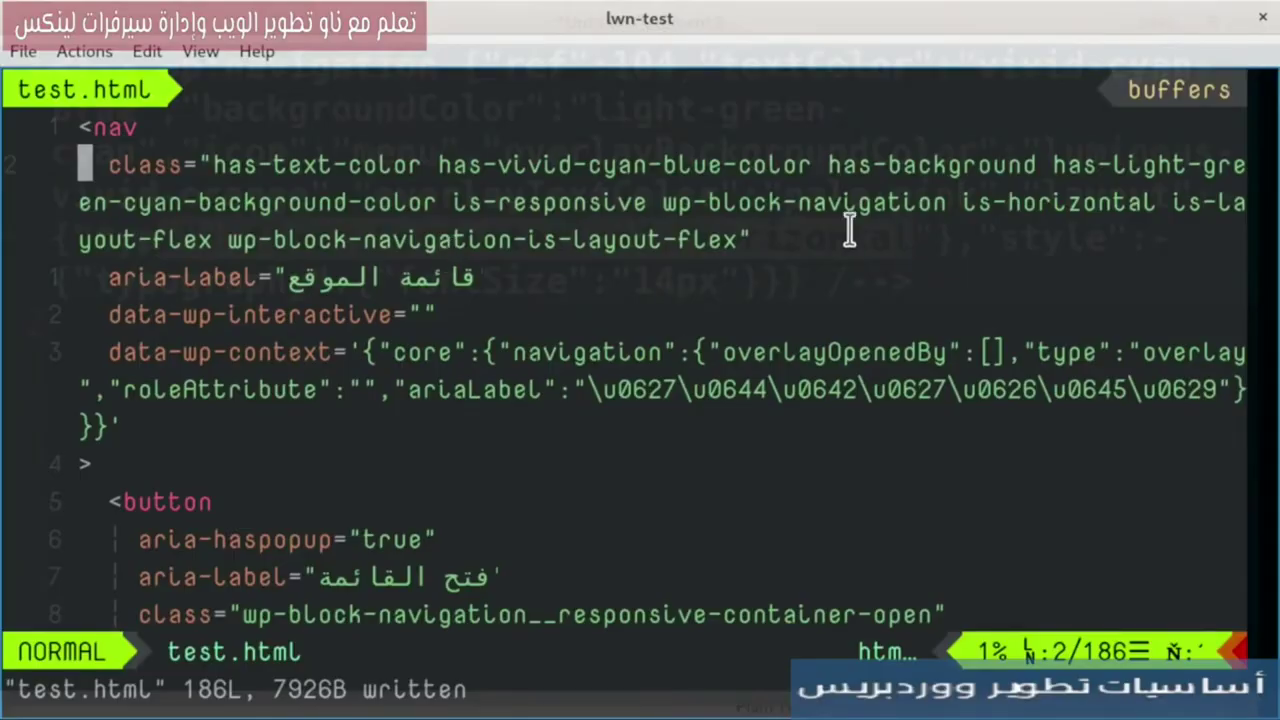
{"action": "left_click_drag", "start_coordinate": [651, 204], "coordinate": [951, 206]}
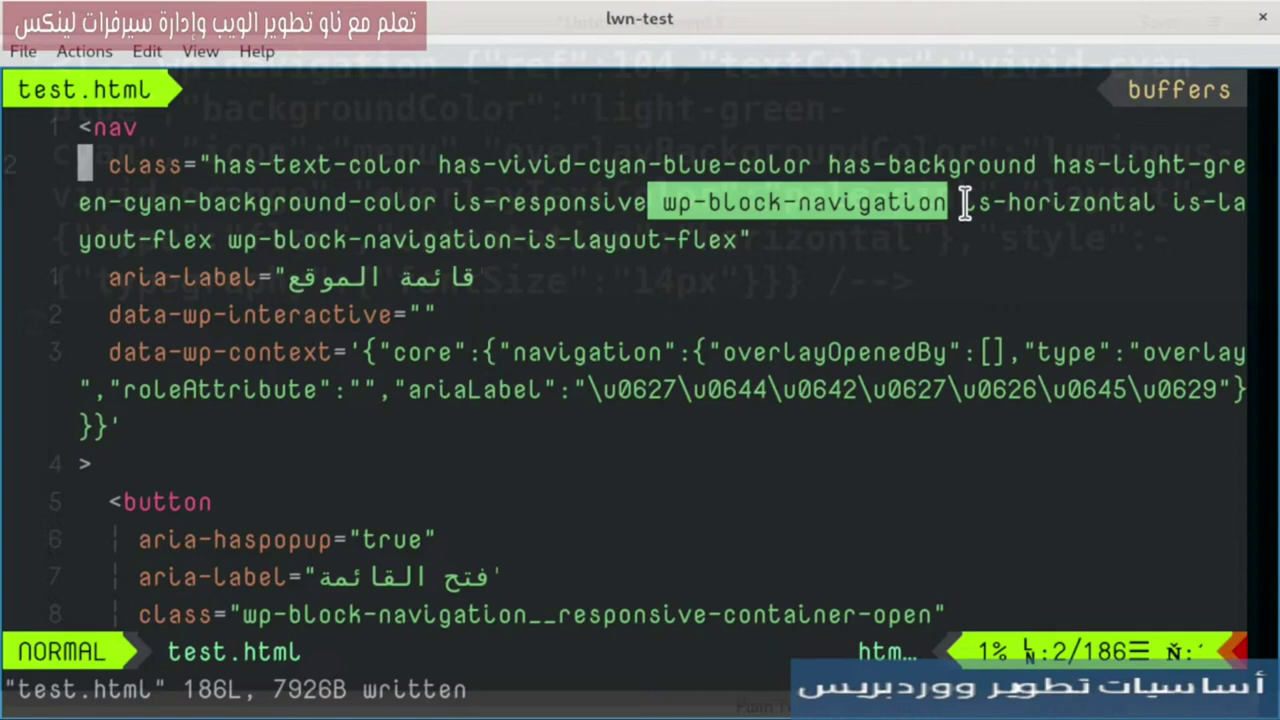
- Examine the nav's aria-label, data-wp-interactive and data-wp-context attributes
{"action": "left_click", "coordinate": [516, 296]}
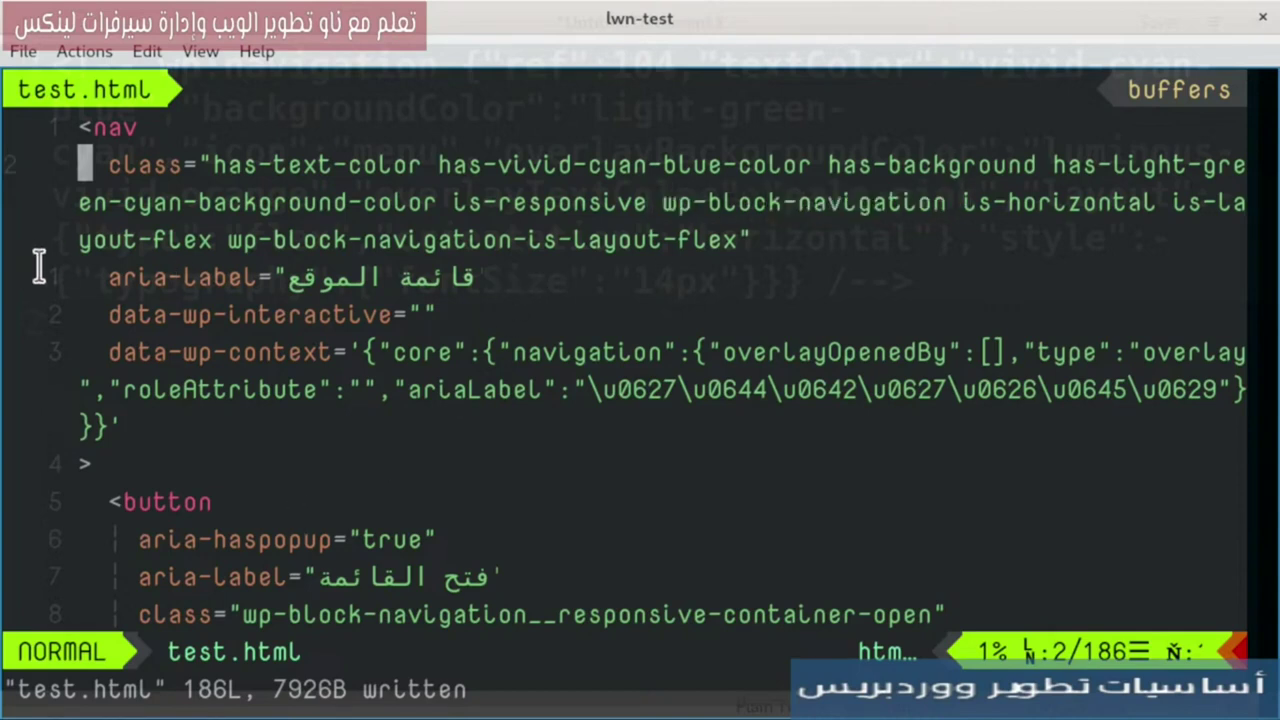
{"action": "left_click_drag", "start_coordinate": [38, 266], "coordinate": [549, 378]}
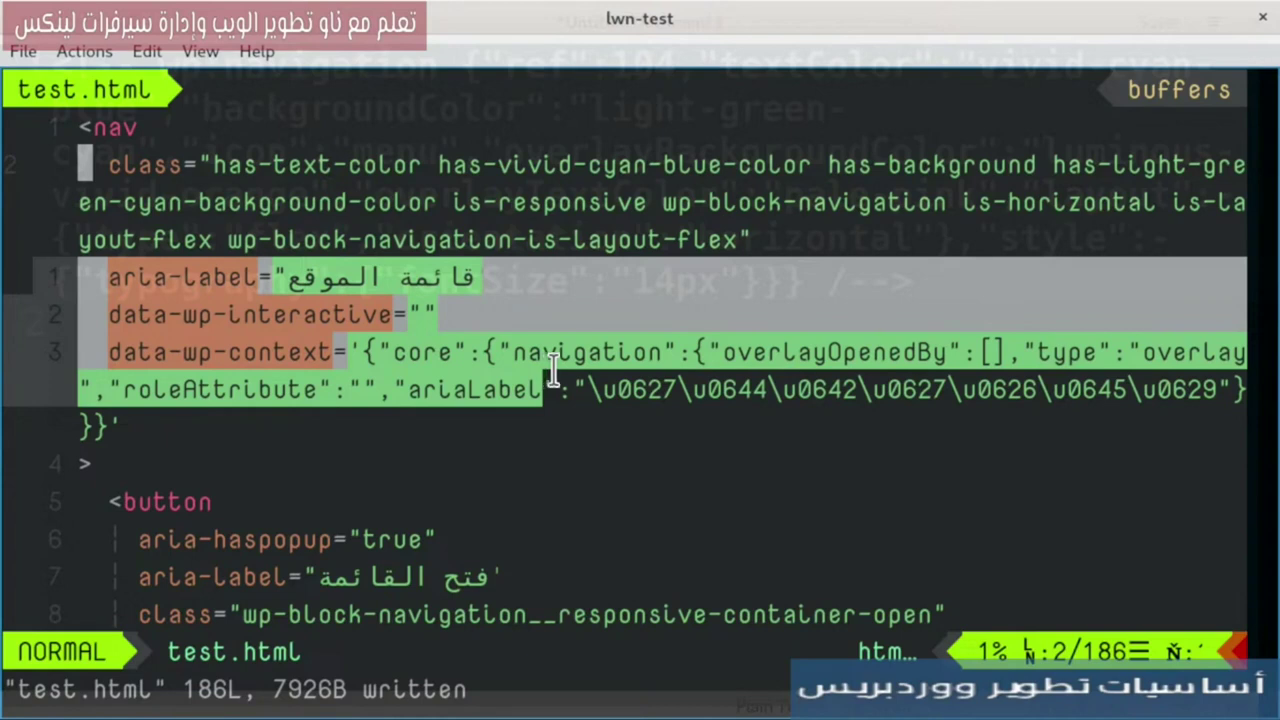
{"action": "left_click", "coordinate": [672, 487]}
{"action": "left_click_drag", "start_coordinate": [100, 265], "coordinate": [491, 355]}
{"action": "left_click", "coordinate": [300, 375]}
{"action": "left_click_drag", "start_coordinate": [62, 277], "coordinate": [222, 322]}
{"action": "left_click", "coordinate": [150, 355]}
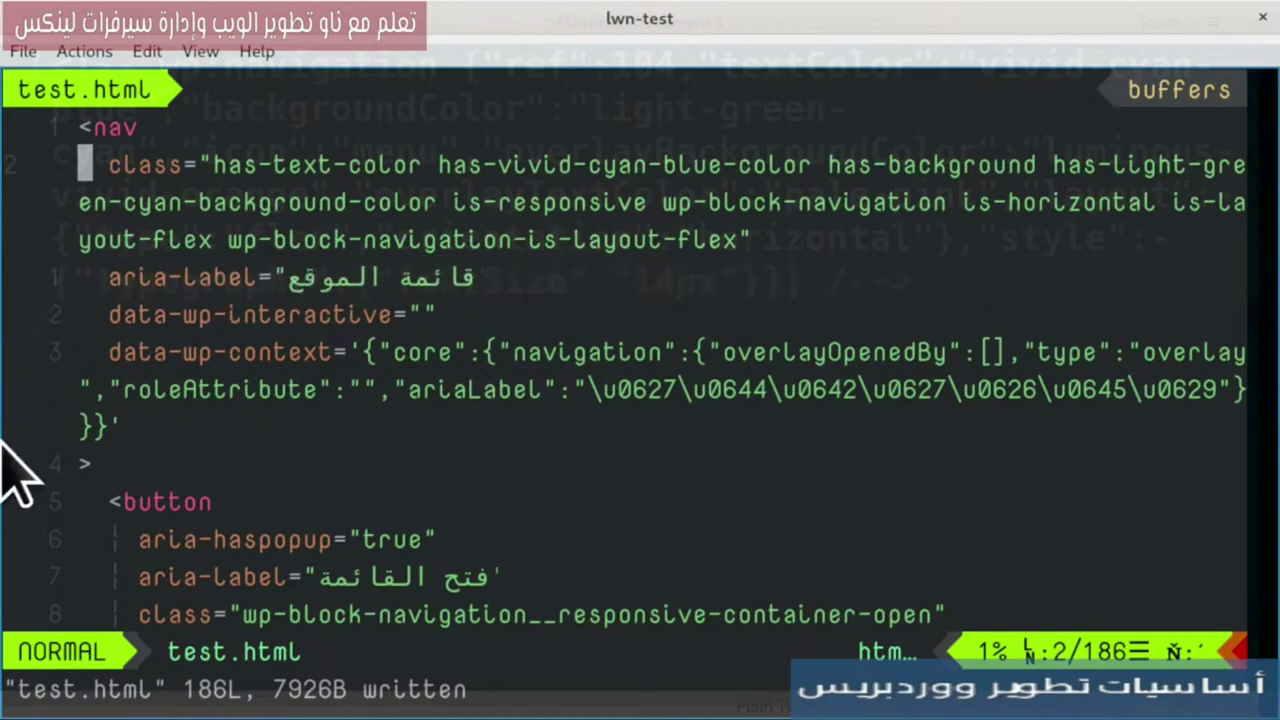
- Step through the menu-opening button's markup, examining its aria-haspopup, aria-label, class, click and keydown attributes
{"action": "key", "text": "j"}
{"action": "key", "text": "j"}
{"action": "key", "text": "j"}
{"action": "key", "text": "j"}
{"action": "key", "text": "j"}
{"action": "key", "text": "j"}
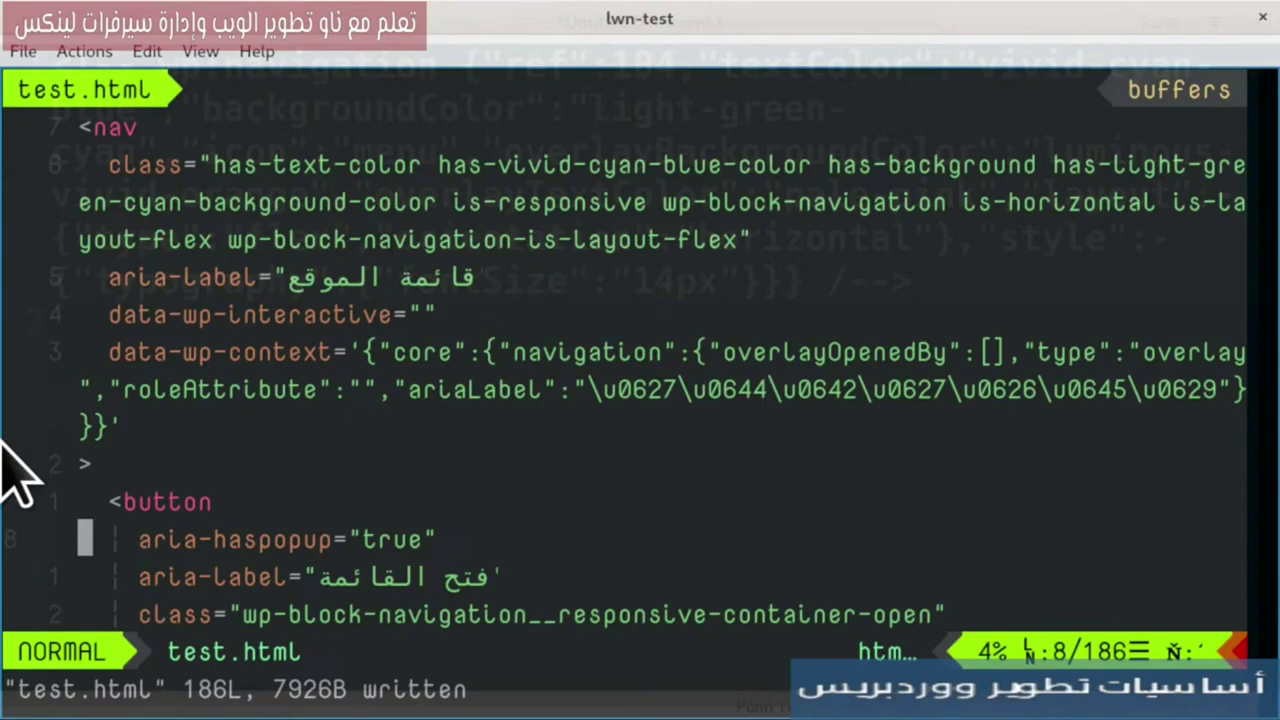
{"action": "key", "text": "j"}
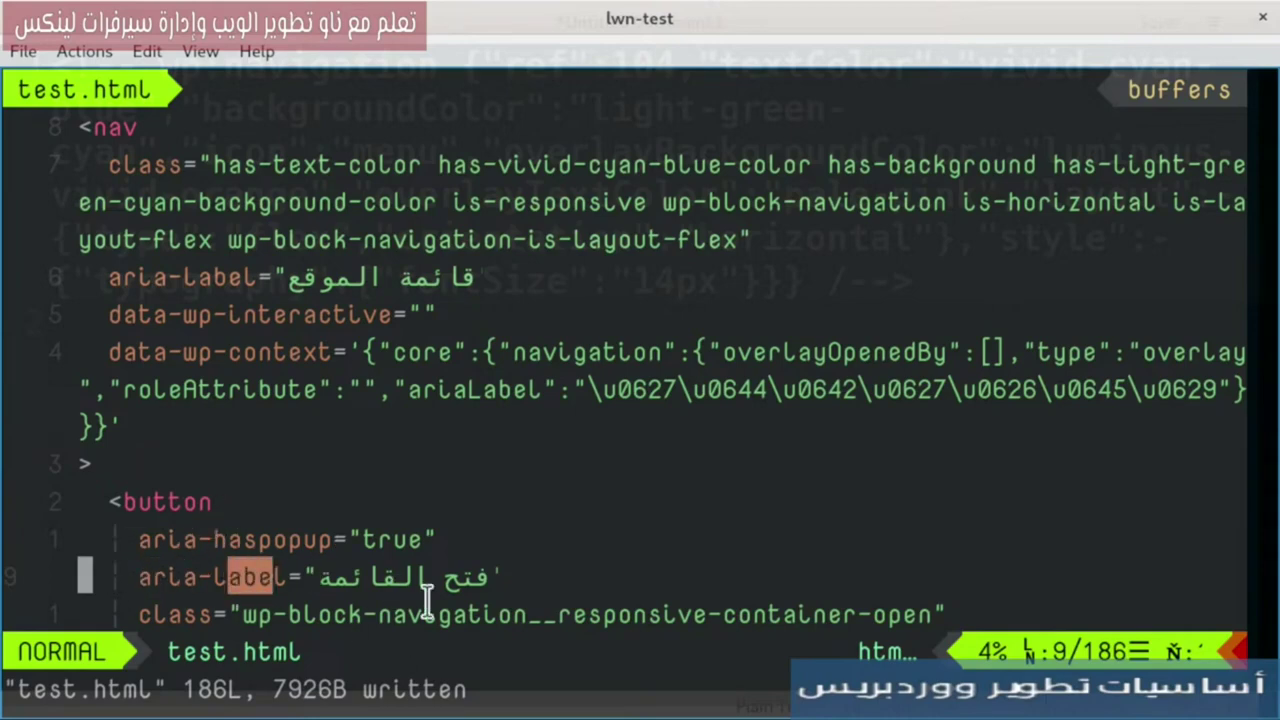
{"action": "key", "text": "j"}
{"action": "key", "text": "j"}
{"action": "key", "text": "j"}
{"action": "key", "text": "j"}
{"action": "key", "text": "j"}
{"action": "key", "text": "j"}
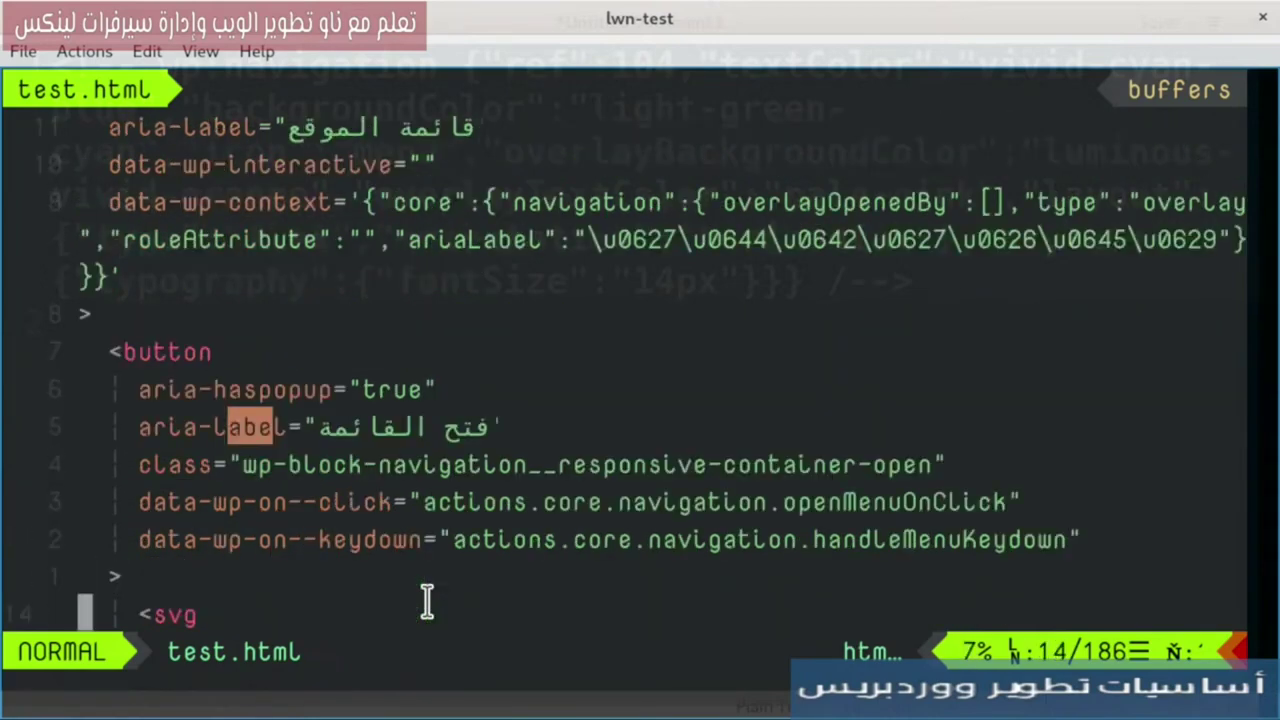
{"action": "key", "text": "j"}
{"action": "key", "text": "k"}
{"action": "key", "text": "k"}
{"action": "key", "text": "k"}
{"action": "key", "text": "k"}
{"action": "key", "text": "k"}
{"action": "key", "text": "k"}
{"action": "key", "text": "k"}
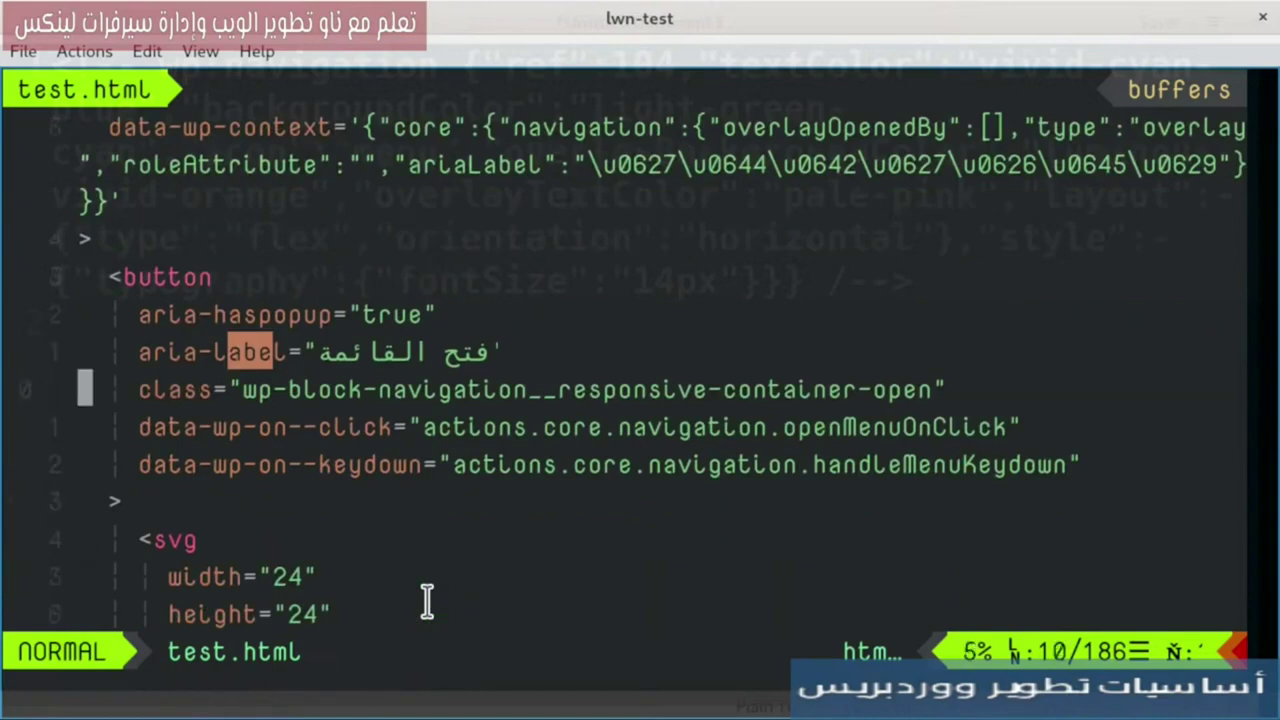
{"action": "key", "text": "j"}
{"action": "key", "text": "j"}
{"action": "key", "text": "j"}
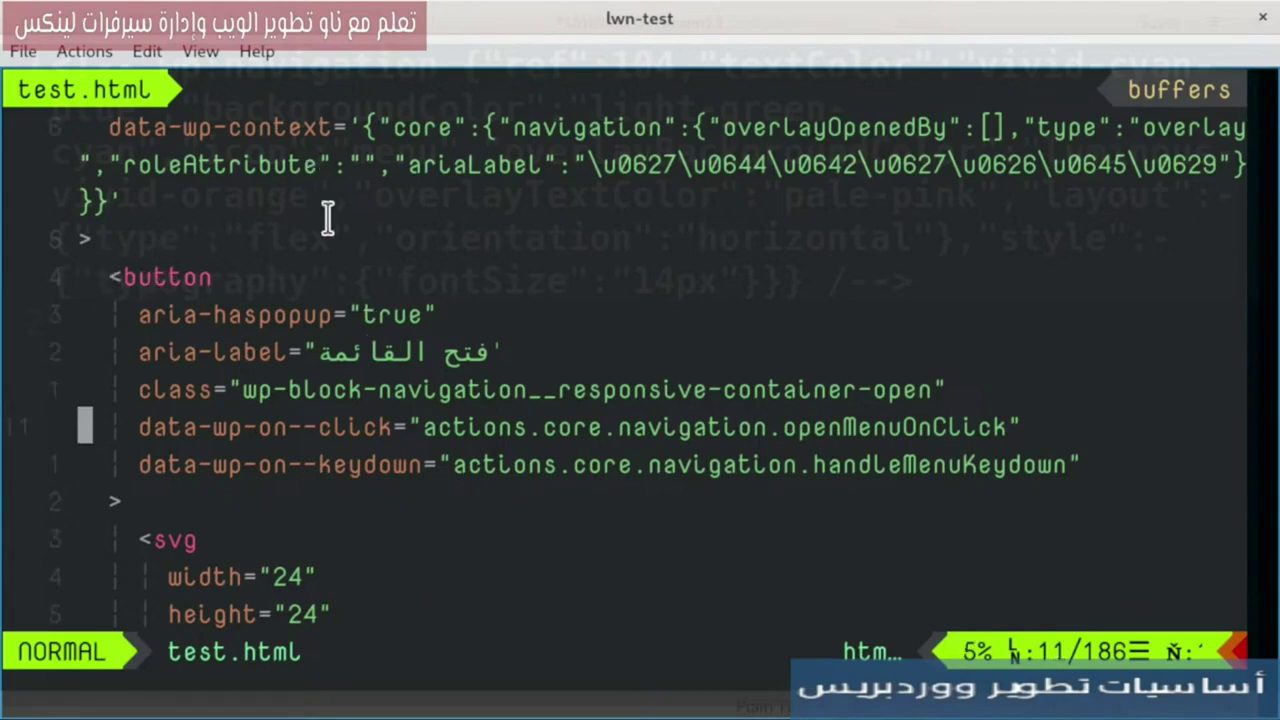
- Move the cursor back to the opening nav tag on the first line of test.html
{"action": "key", "text": "9"}
{"action": "key", "text": "k"}
{"action": "key", "text": "k"}
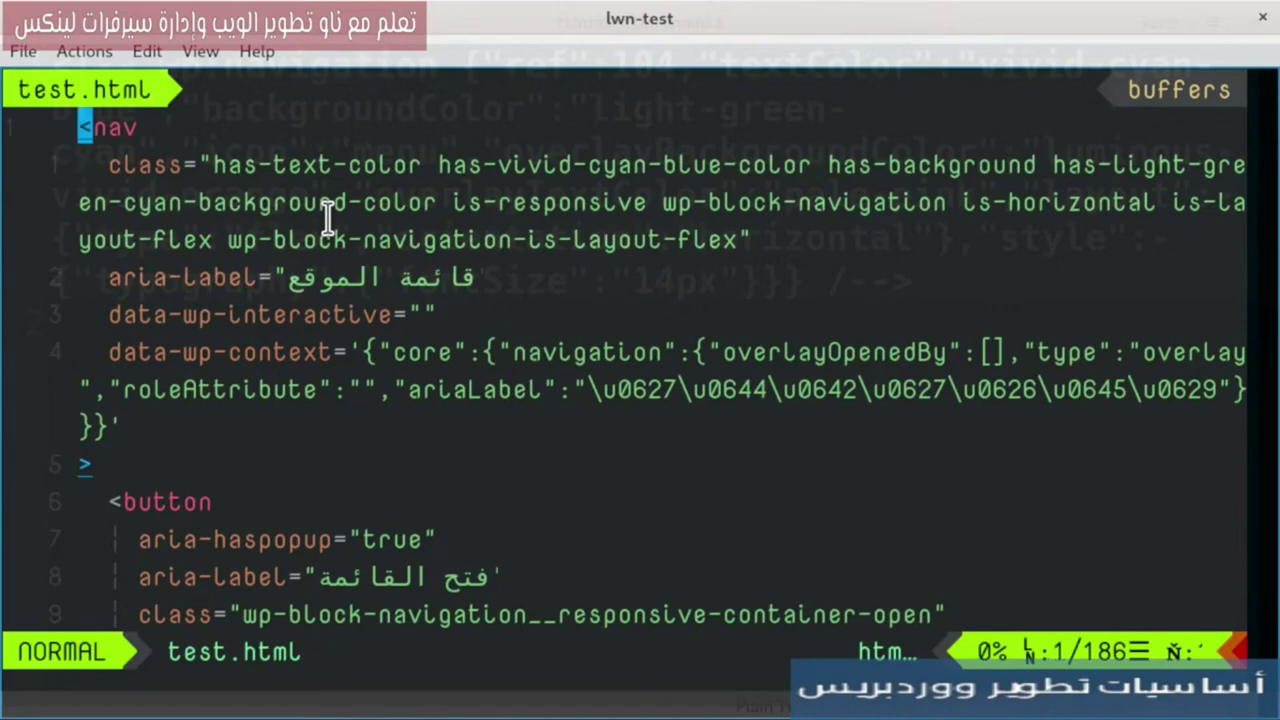
- Read down from the opening nav tag through the menu-opening button's attributes to its svg tag
{"action": "key", "text": "j"}
{"action": "key", "text": "j"}
{"action": "key", "text": "j"}
{"action": "key", "text": "j"}
{"action": "key", "text": "j"}
{"action": "key", "text": "j"}
{"action": "key", "text": "j"}
{"action": "key", "text": "j"}
{"action": "key", "text": "j"}
{"action": "key", "text": "j"}
{"action": "key", "text": "j"}
{"action": "key", "text": "j"}
{"action": "key", "text": "j"}
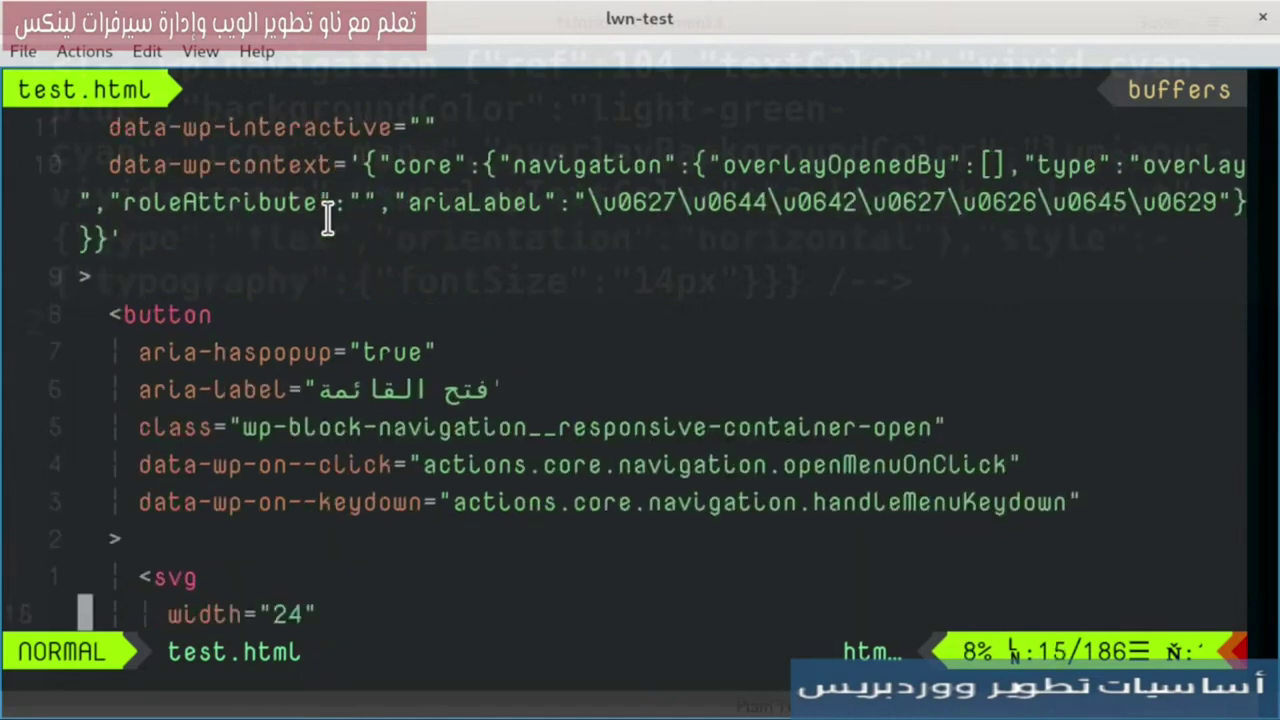
- Examine the svg icon inside the menu-opening button, including its width, height, xmlns, viewBox and path
{"action": "key", "text": "j"}
{"action": "key", "text": "j"}
{"action": "key", "text": "j"}
{"action": "key", "text": "j"}
{"action": "key", "text": "j"}
{"action": "key", "text": "j"}
{"action": "key", "text": "k"}
{"action": "key", "text": "k"}
{"action": "key", "text": "k"}
{"action": "key", "text": "k"}
{"action": "key", "text": "k"}
{"action": "key", "text": "k"}
{"action": "key", "text": "j"}
{"action": "key", "text": "j"}
{"action": "key", "text": "j"}
{"action": "key", "text": "j"}
{"action": "key", "text": "j"}
{"action": "key", "text": "j"}
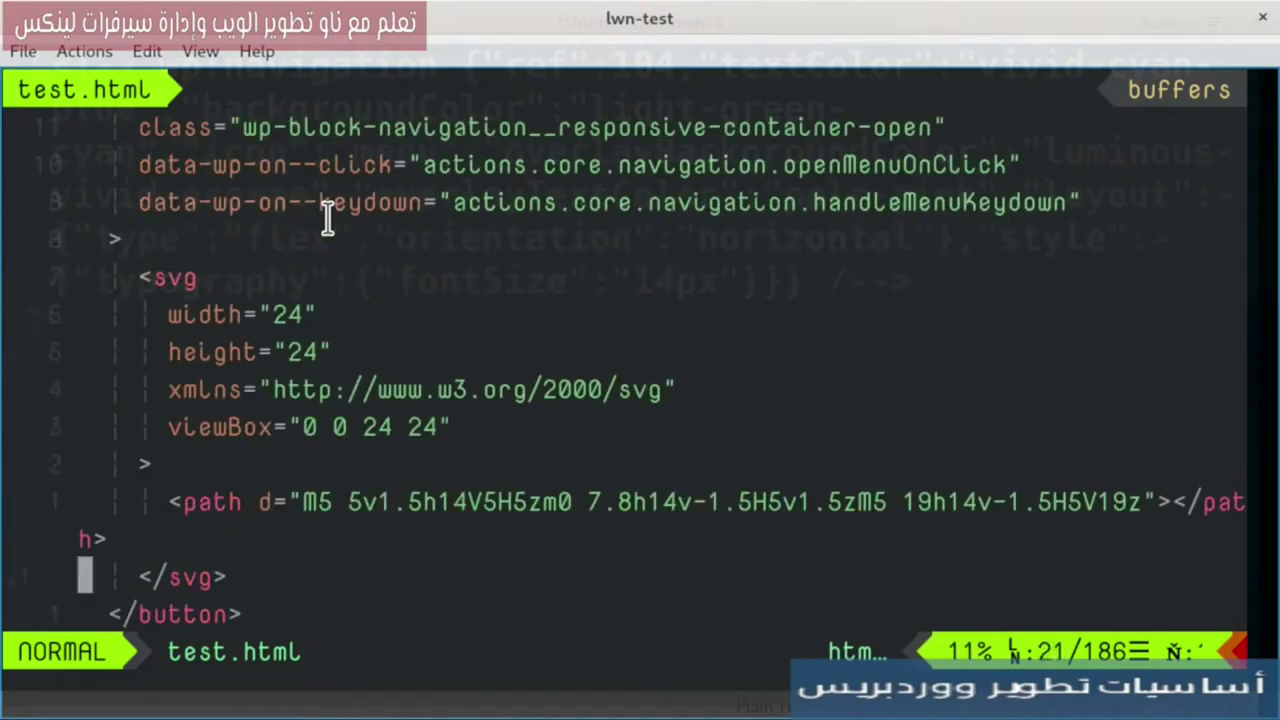
- Examine the responsive container's data-wp attributes and the responsive-close and responsive-dialog divs nested in it
{"action": "key", "text": "j"}
{"action": "key", "text": "j"}
{"action": "key", "text": "j"}
{"action": "key", "text": "j"}
{"action": "key", "text": "j"}
{"action": "key", "text": "j"}
{"action": "key", "text": "j"}
{"action": "key", "text": "j"}
{"action": "key", "text": "k"}
{"action": "key", "text": "k"}
{"action": "key", "text": "k"}
{"action": "key", "text": "j"}
{"action": "key", "text": "j"}
{"action": "key", "text": "j"}
{"action": "key", "text": "j"}
{"action": "key", "text": "j"}
{"action": "key", "text": "j"}
{"action": "key", "text": "j"}
{"action": "key", "text": "j"}
{"action": "key", "text": "j"}
{"action": "key", "text": "j"}
{"action": "key", "text": "j"}
{"action": "key", "text": "j"}
{"action": "key", "text": "j"}
{"action": "key", "text": "j"}
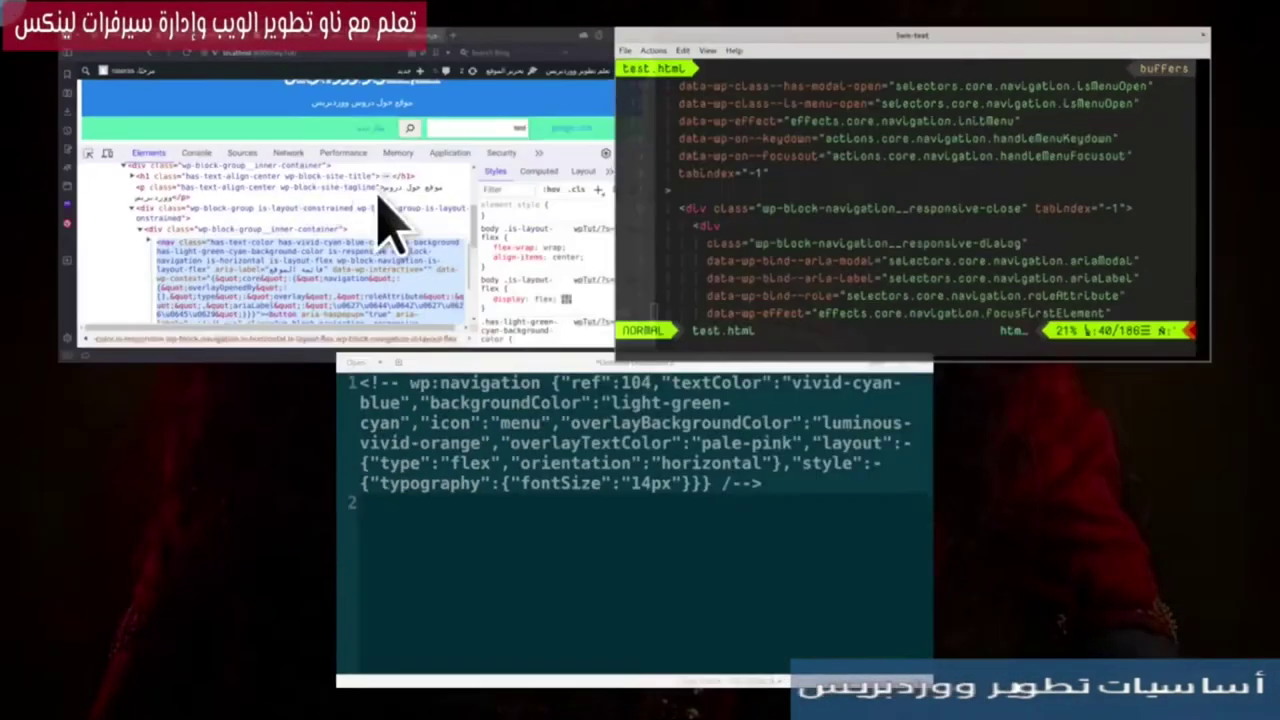
- Switch to the browser showing the site and turn on the responsive device preview
{"action": "left_click", "coordinate": [386, 223]}
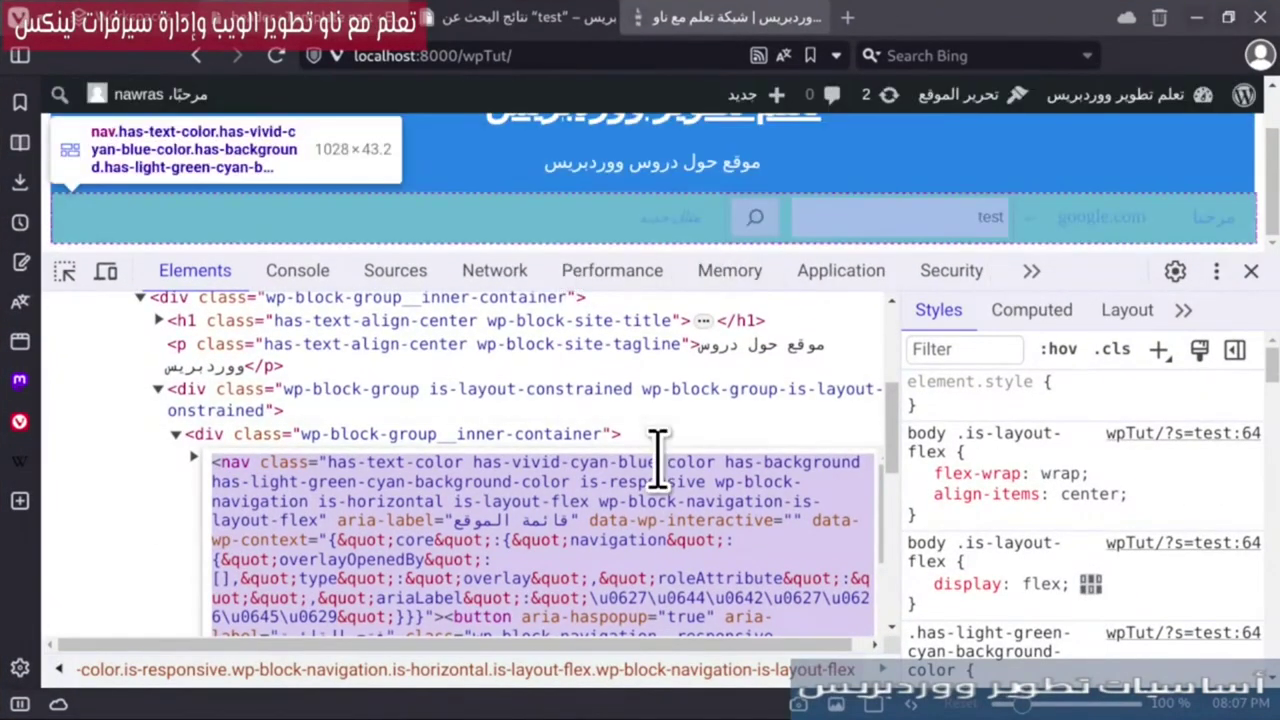
{"action": "left_click", "coordinate": [106, 271]}
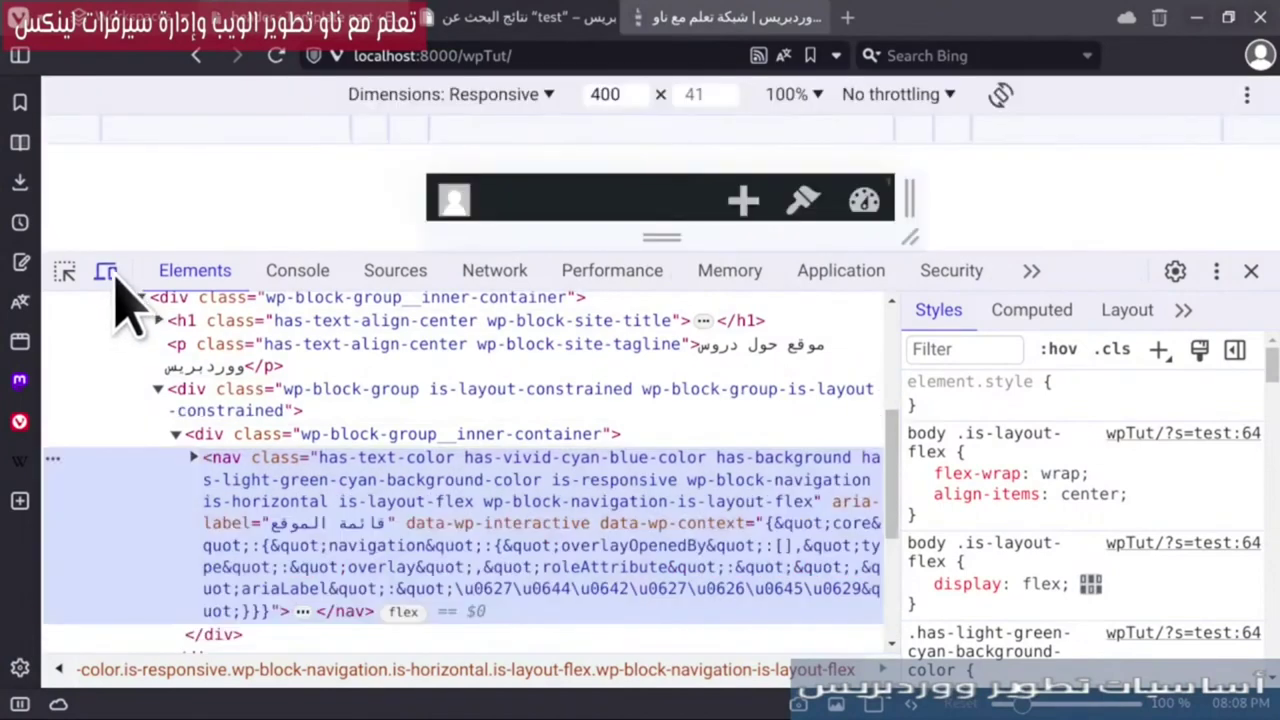
{"action": "left_click", "coordinate": [106, 271]}
{"action": "left_click", "coordinate": [106, 271]}
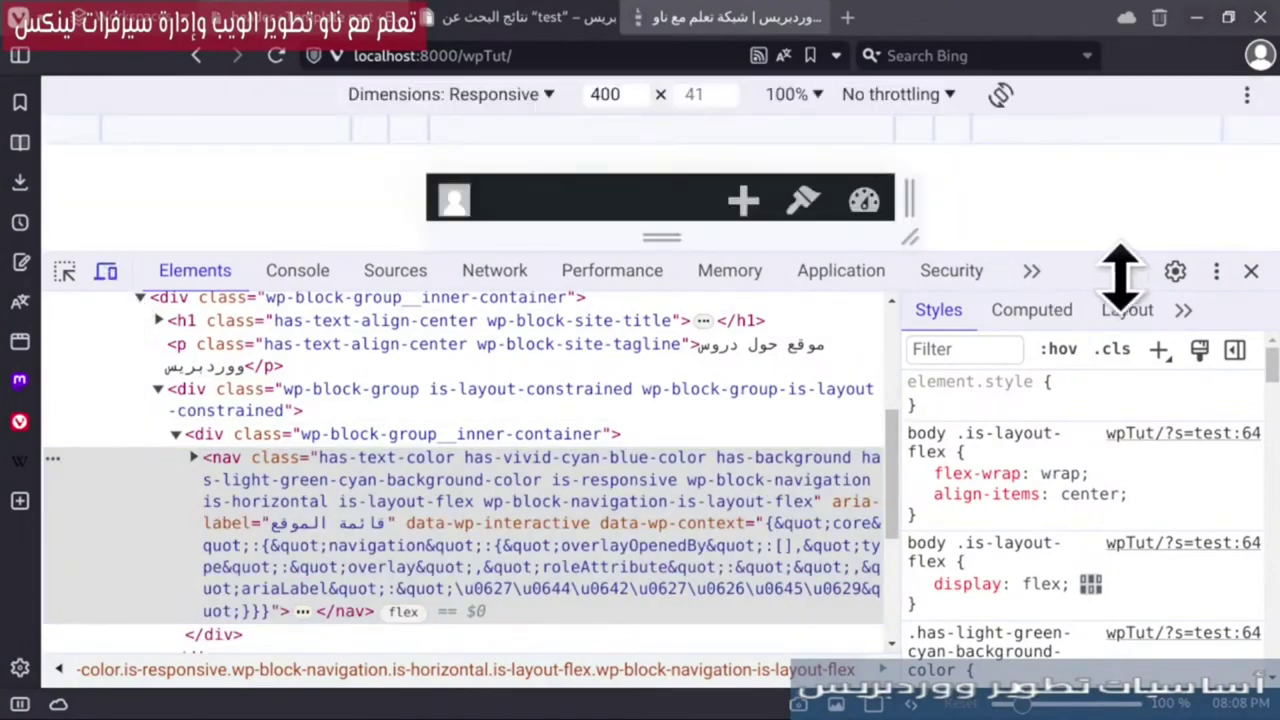
- Close and reopen the developer tools on the site page, and enlarge the responsive preview's height
{"action": "key", "text": "F12"}
{"action": "right_click", "coordinate": [432, 284]}
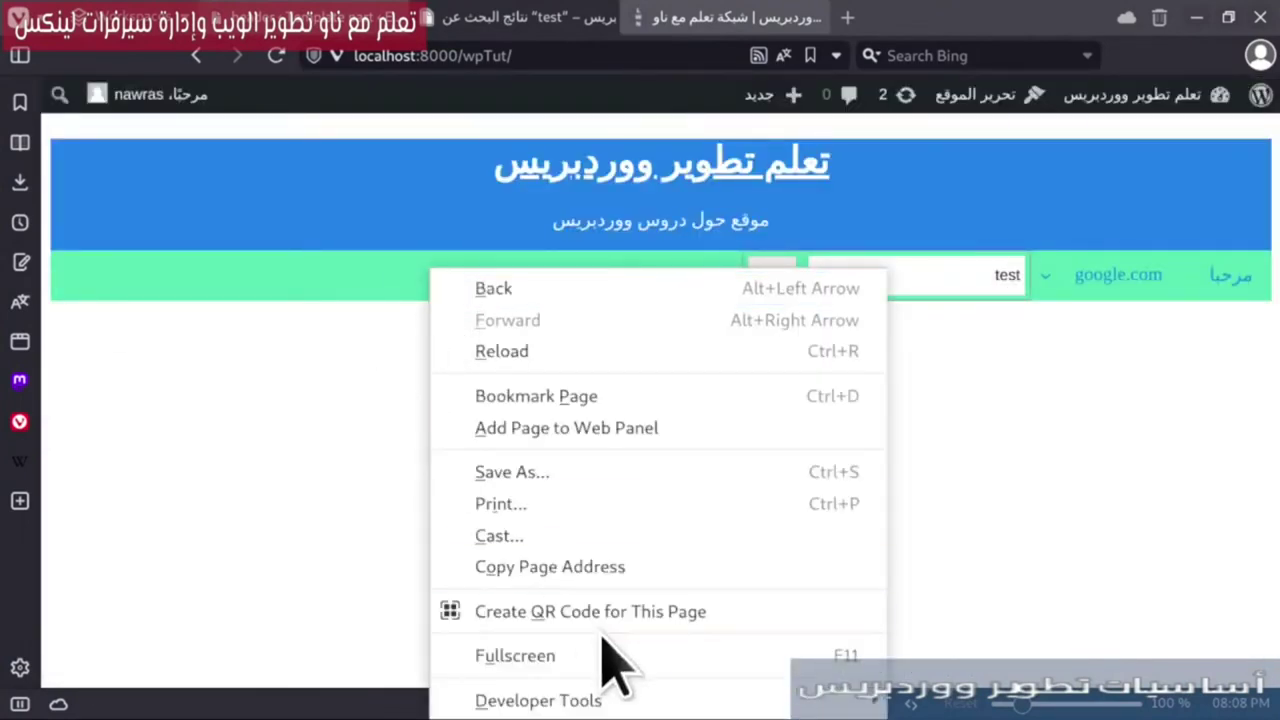
{"action": "mouse_move", "coordinate": [850, 701]}
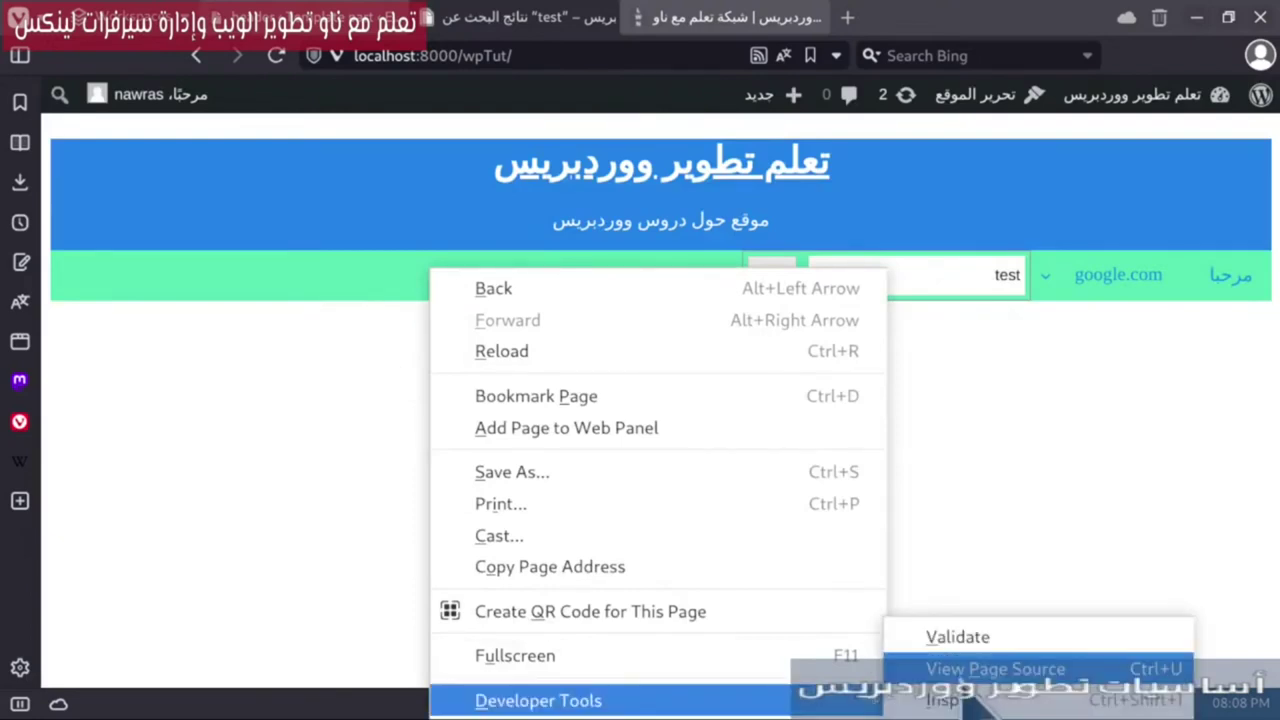
{"action": "left_click", "coordinate": [962, 703]}
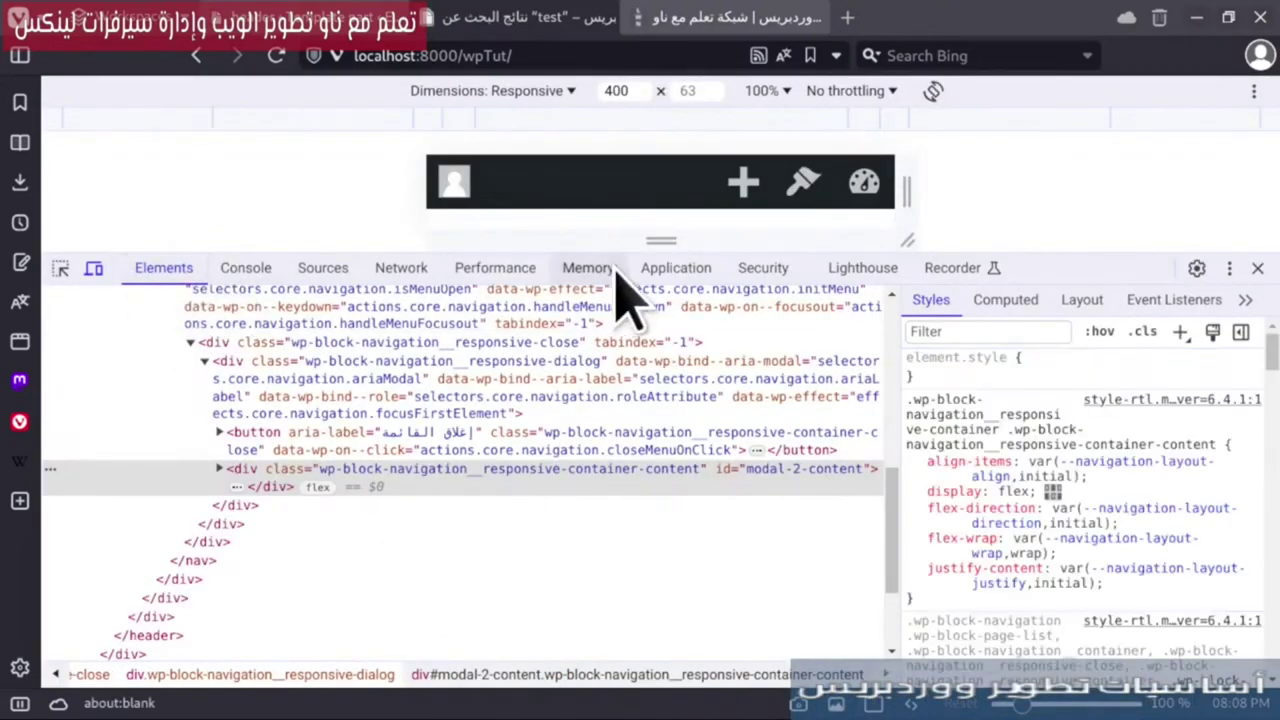
{"action": "left_click_drag", "start_coordinate": [634, 331], "coordinate": [674, 449]}
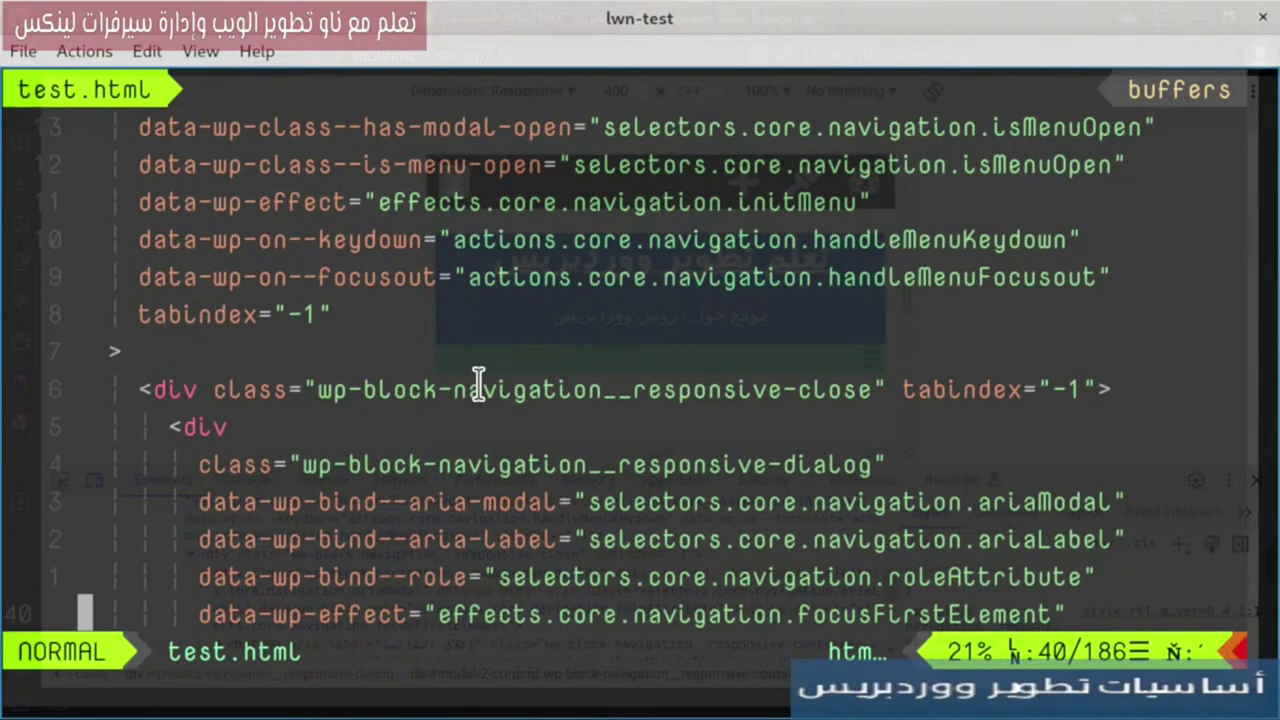
- Return to test.html and examine the menu-closing button's aria-label, class, click action and svg attributes
{"action": "key", "text": "j"}
{"action": "key", "text": "j"}
{"action": "key", "text": "j"}
{"action": "key", "text": "j"}
{"action": "key", "text": "j"}
{"action": "key", "text": "j"}
{"action": "key", "text": "j"}
{"action": "key", "text": "j"}
{"action": "key", "text": "j"}
{"action": "key", "text": "j"}
{"action": "key", "text": "j"}
{"action": "key", "text": "j"}
{"action": "key", "text": "j"}
{"action": "key", "text": "j"}
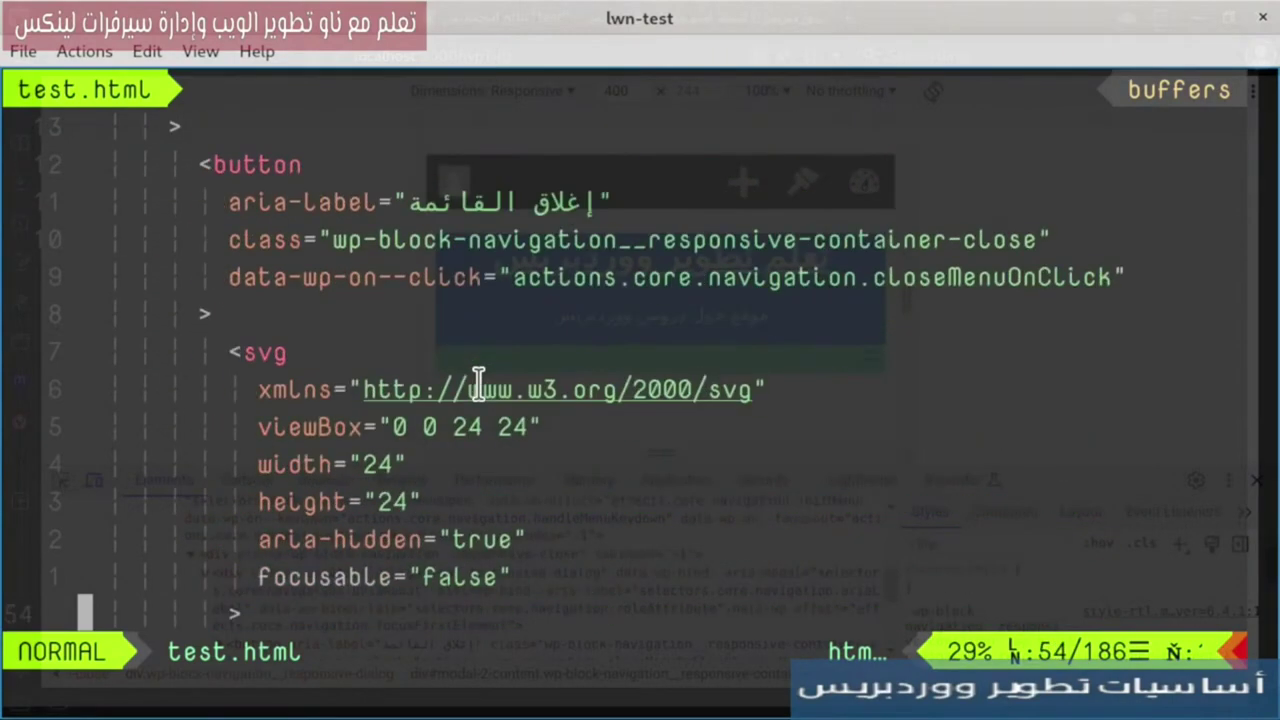
- Examine the menu's first list item with its page_id=9 link, down to the submenu item's opening data attributes
{"action": "key", "text": "j"}
{"action": "key", "text": "j"}
{"action": "key", "text": "j"}
{"action": "key", "text": "j"}
{"action": "key", "text": "j"}
{"action": "key", "text": "j"}
{"action": "key", "text": "j"}
{"action": "key", "text": "j"}
{"action": "key", "text": "j"}
{"action": "key", "text": "j"}
{"action": "key", "text": "j"}
{"action": "key", "text": "j"}
{"action": "key", "text": "j"}
{"action": "key", "text": "j"}
{"action": "key", "text": "j"}
{"action": "key", "text": "j"}
{"action": "key", "text": "j"}
{"action": "key", "text": "j"}
{"action": "key", "text": "j"}
{"action": "key", "text": "j"}
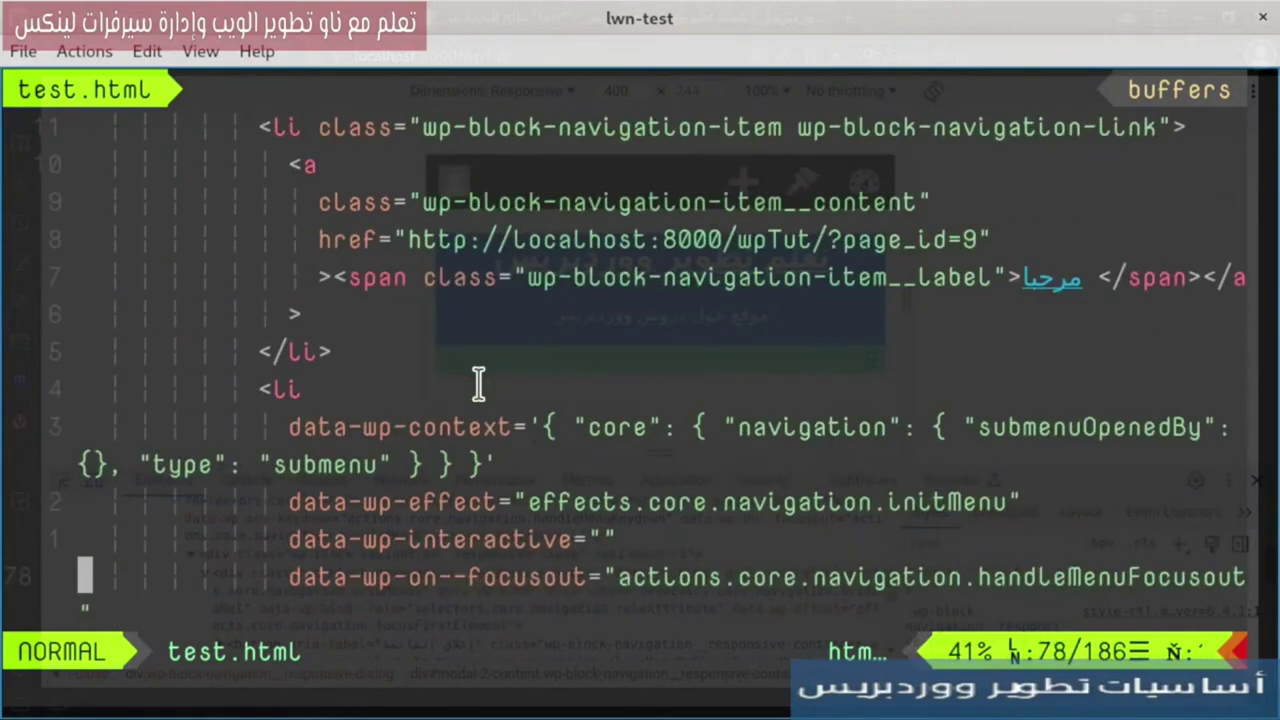
- Examine the google.com submenu item's link and its toggle button's attributes down to aria-expanded
{"action": "key", "text": "j"}
{"action": "key", "text": "j"}
{"action": "key", "text": "j"}
{"action": "key", "text": "j"}
{"action": "key", "text": "j"}
{"action": "key", "text": "j"}
{"action": "key", "text": "j"}
{"action": "key", "text": "j"}
{"action": "key", "text": "j"}
{"action": "key", "text": "j"}
{"action": "key", "text": "j"}
{"action": "key", "text": "j"}
{"action": "key", "text": "j"}
{"action": "key", "text": "j"}
{"action": "key", "text": "j"}
{"action": "key", "text": "j"}
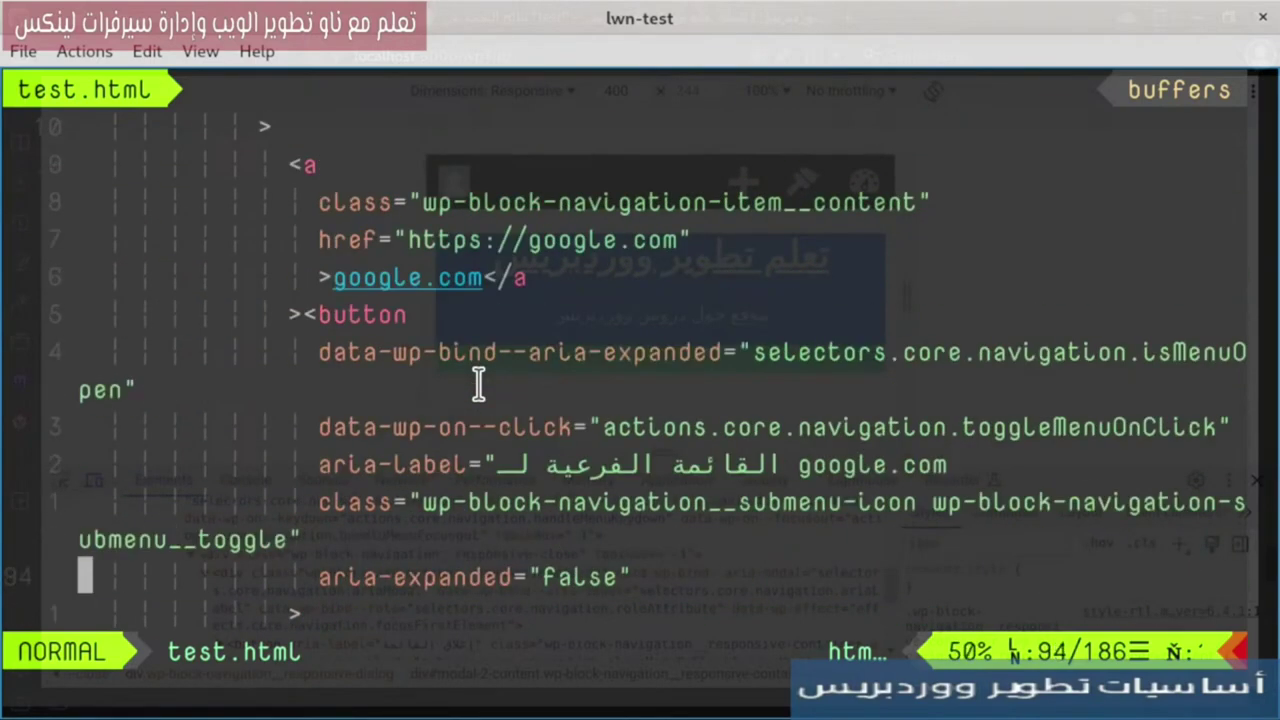
- Move the cursor back to the opening anchor tag of the google.com link
{"action": "key", "text": "k"}
{"action": "key", "text": "k"}
{"action": "key", "text": "k"}
{"action": "key", "text": "k"}
{"action": "key", "text": "k"}
{"action": "key", "text": "k"}
{"action": "key", "text": "k"}
{"action": "key", "text": "k"}
{"action": "key", "text": "k"}
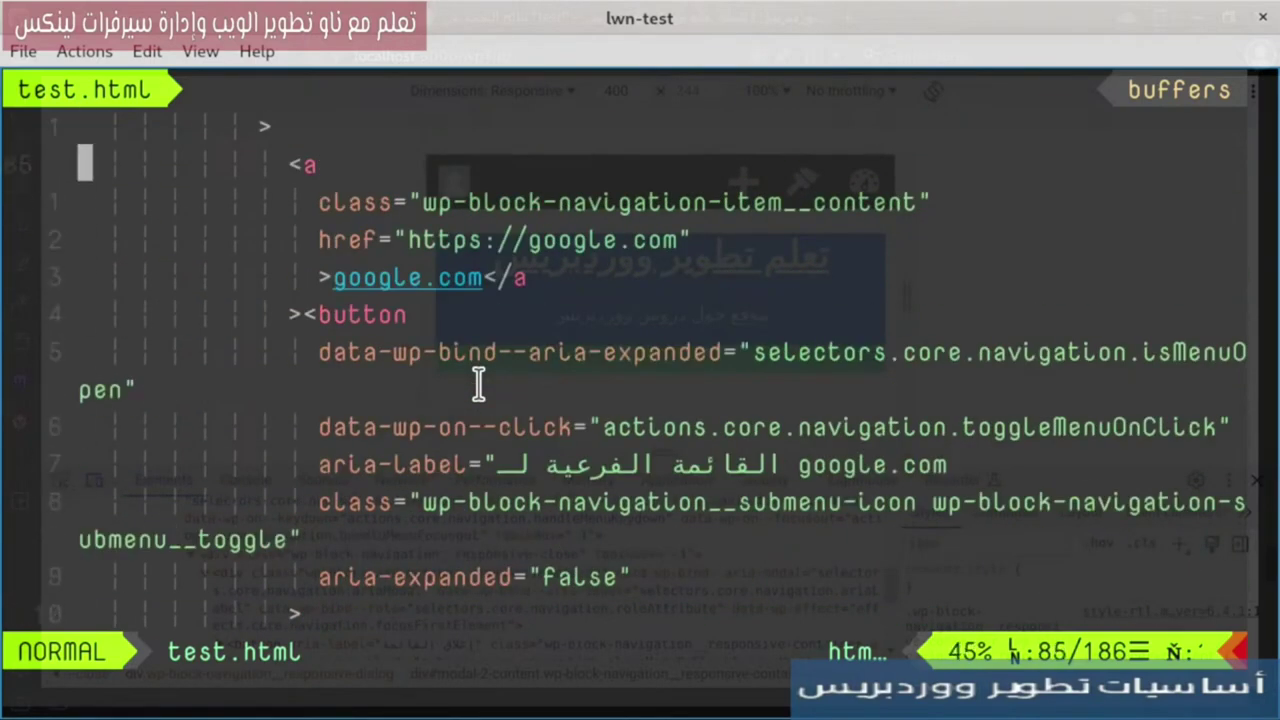
{"action": "key", "text": "j"}
{"action": "key", "text": "l"}
{"action": "key", "text": "l"}
{"action": "key", "text": "l"}
{"action": "key", "text": "k"}
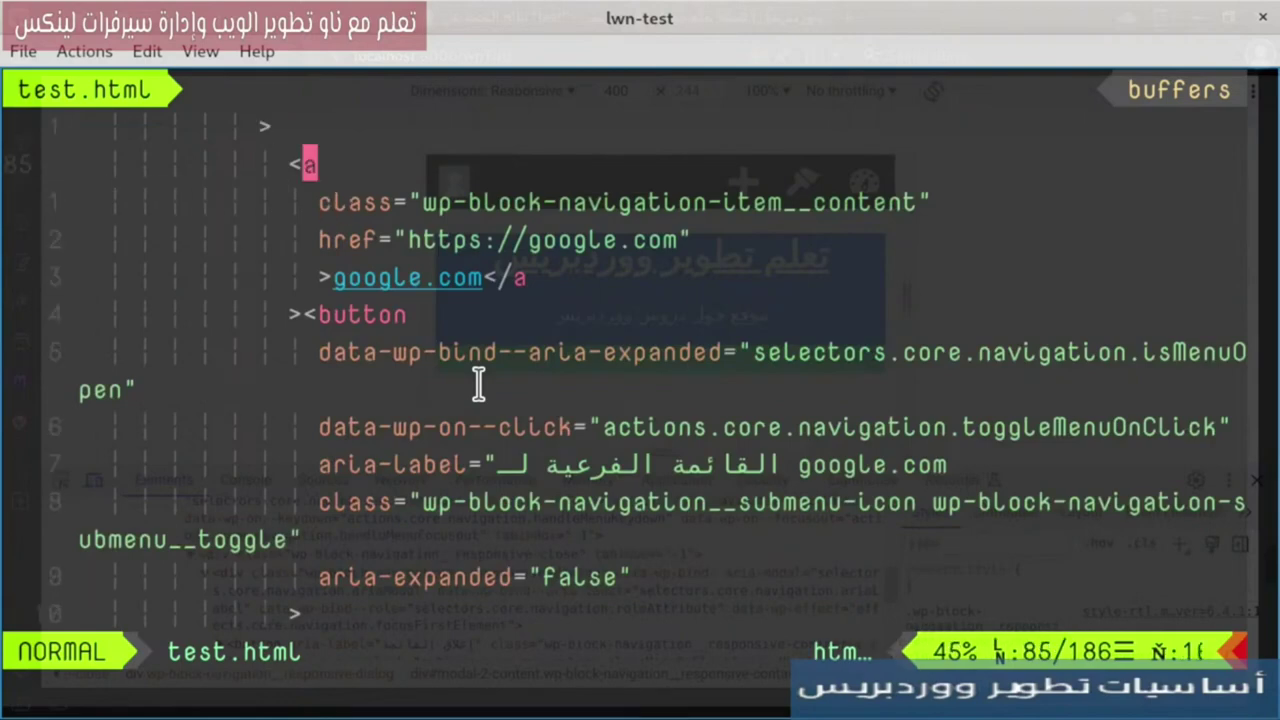
- Examine the google.com submenu item's class list and its toggle button's data-wp-bind--aria-expanded attribute
{"action": "key", "text": "j"}
{"action": "key", "text": "k"}
{"action": "key", "text": "k"}
{"action": "key", "text": "k"}
{"action": "key", "text": "k"}
{"action": "key", "text": "k"}
{"action": "key", "text": "k"}
{"action": "key", "text": "j"}
{"action": "key", "text": "j"}
{"action": "key", "text": "j"}
{"action": "key", "text": "j"}
{"action": "key", "text": "j"}
{"action": "key", "text": "j"}
{"action": "key", "text": "j"}
{"action": "key", "text": "j"}
{"action": "key", "text": "j"}
{"action": "key", "text": "j"}
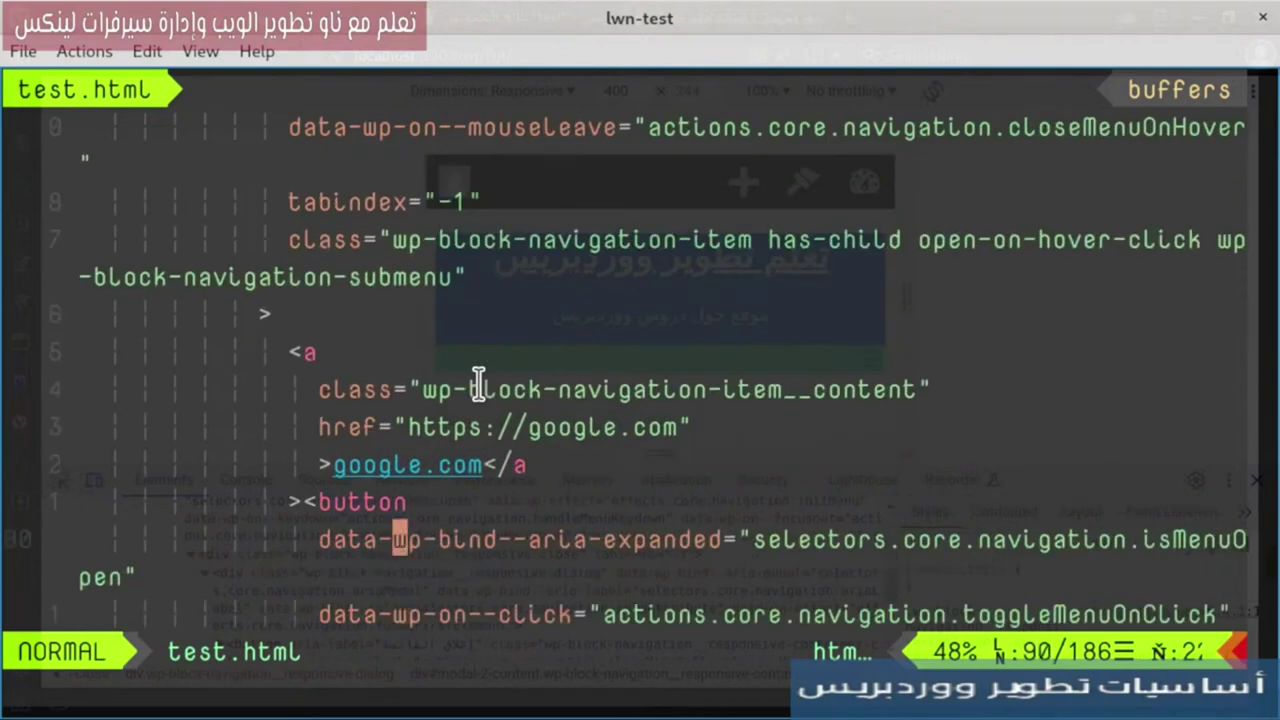
- Examine the google.com link's href and text alongside the start of its submenu toggle button
{"action": "key", "text": "j"}
{"action": "key", "text": "k"}
{"action": "key", "text": "k"}
{"action": "key", "text": "k"}
{"action": "key", "text": "j"}
{"action": "key", "text": "j"}
{"action": "key", "text": "j"}
{"action": "key", "text": "j"}
{"action": "key", "text": "j"}
{"action": "key", "text": "j"}
{"action": "key", "text": "k"}
{"action": "key", "text": "k"}
{"action": "key", "text": "k"}
{"action": "key", "text": "k"}
{"action": "key", "text": "k"}
{"action": "key", "text": "k"}
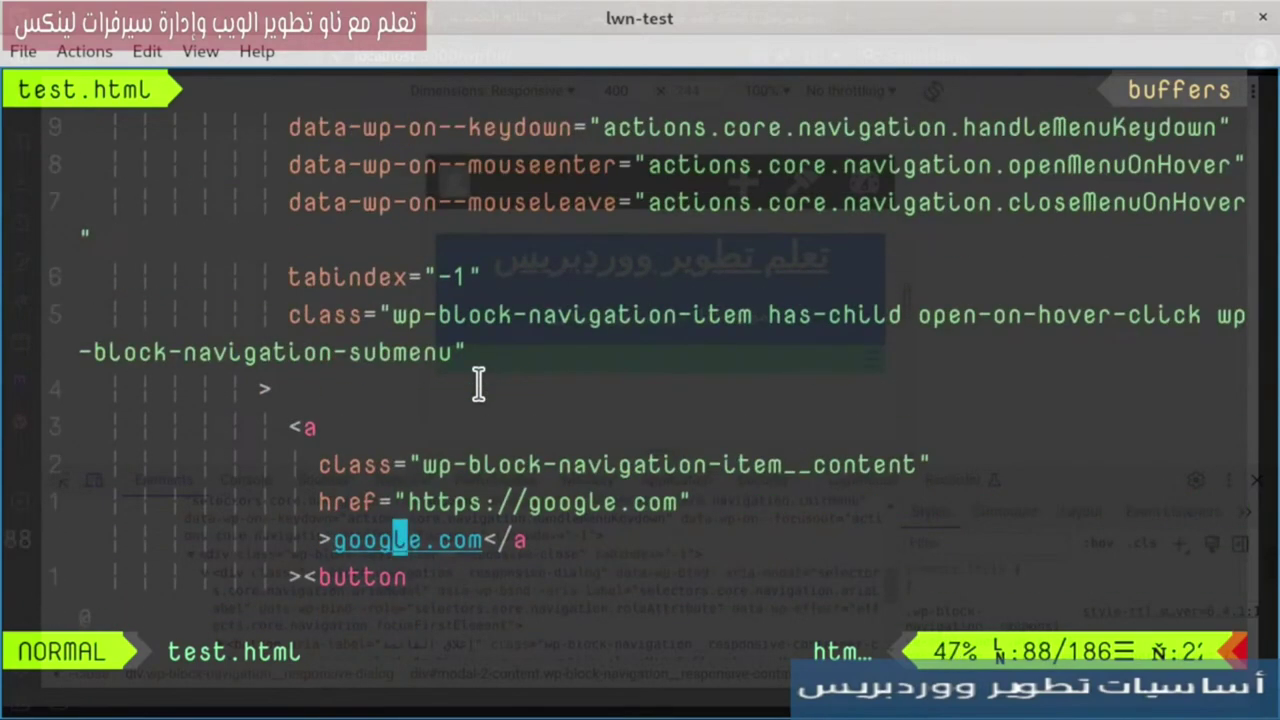
- Examine the toggle button's attributes and its svg icon's attributes down to focusable, returning to data-wp-bind--aria-expanded
{"action": "key", "text": "j"}
{"action": "key", "text": "j"}
{"action": "key", "text": "j"}
{"action": "key", "text": "j"}
{"action": "key", "text": "j"}
{"action": "key", "text": "j"}
{"action": "key", "text": "j"}
{"action": "key", "text": "j"}
{"action": "key", "text": "j"}
{"action": "key", "text": "j"}
{"action": "key", "text": "j"}
{"action": "key", "text": "j"}
{"action": "key", "text": "j"}
{"action": "key", "text": "j"}
{"action": "key", "text": "j"}
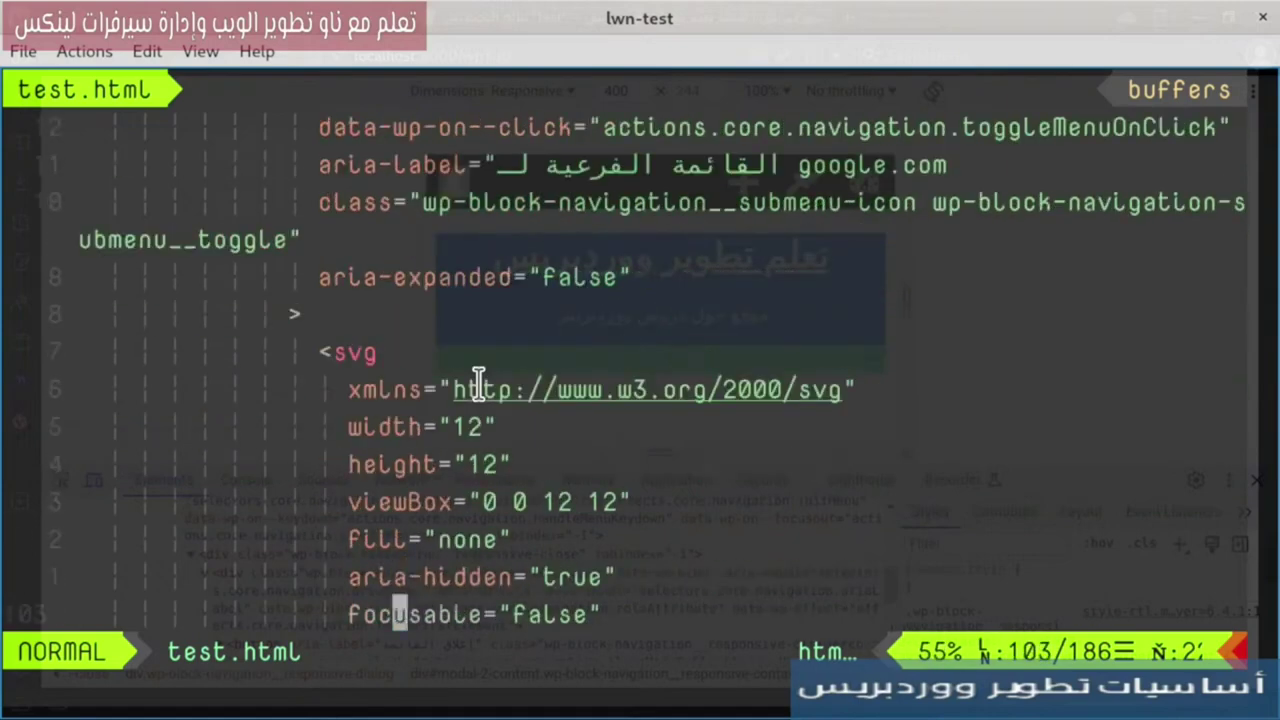
{"action": "key", "text": "k"}
{"action": "key", "text": "k"}
{"action": "key", "text": "k"}
{"action": "key", "text": "k"}
{"action": "key", "text": "k"}
{"action": "key", "text": "k"}
{"action": "key", "text": "k"}
{"action": "key", "text": "k"}
{"action": "key", "text": "k"}
{"action": "key", "text": "k"}
{"action": "key", "text": "k"}
{"action": "key", "text": "k"}
{"action": "key", "text": "k"}
{"action": "key", "text": "k"}
{"action": "key", "text": "j"}
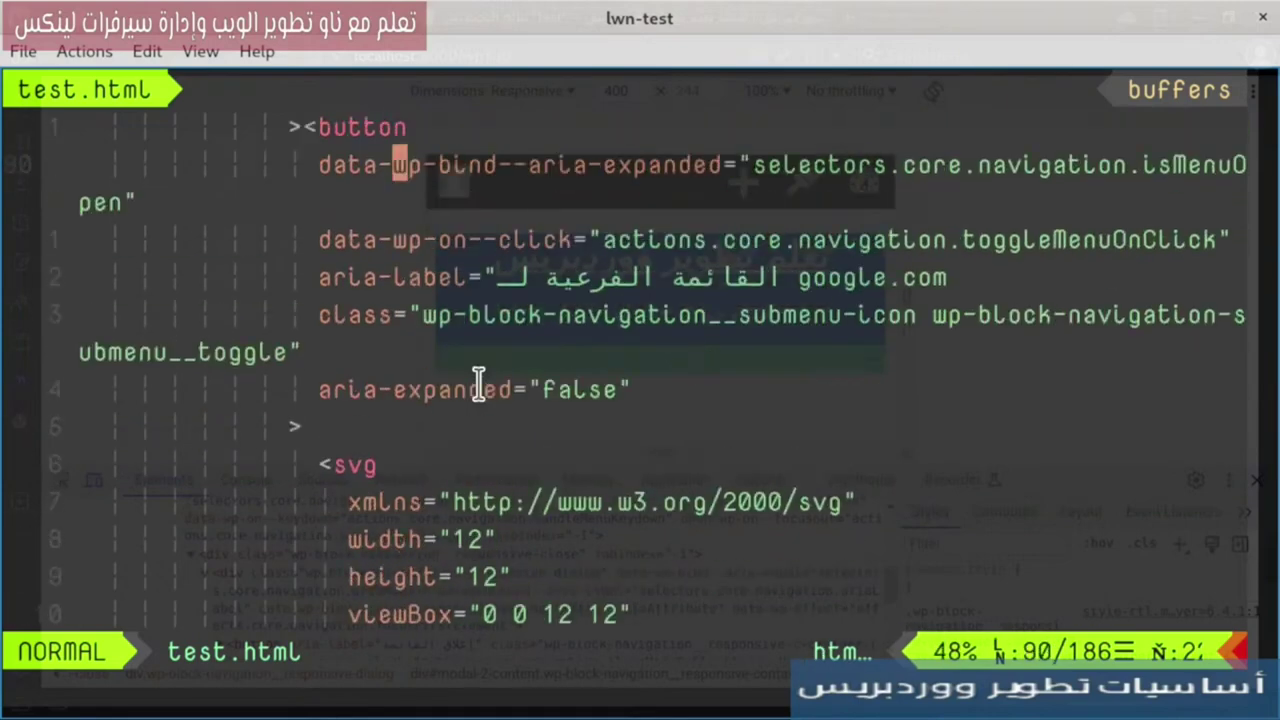
- Put the cursor on the opening quote of the toggle button's aria-label value
{"action": "key", "text": "j"}
{"action": "key", "text": "j"}
{"action": "key", "text": "j"}
{"action": "key", "text": "k"}
{"action": "key", "text": "l"}
{"action": "key", "text": "w"}
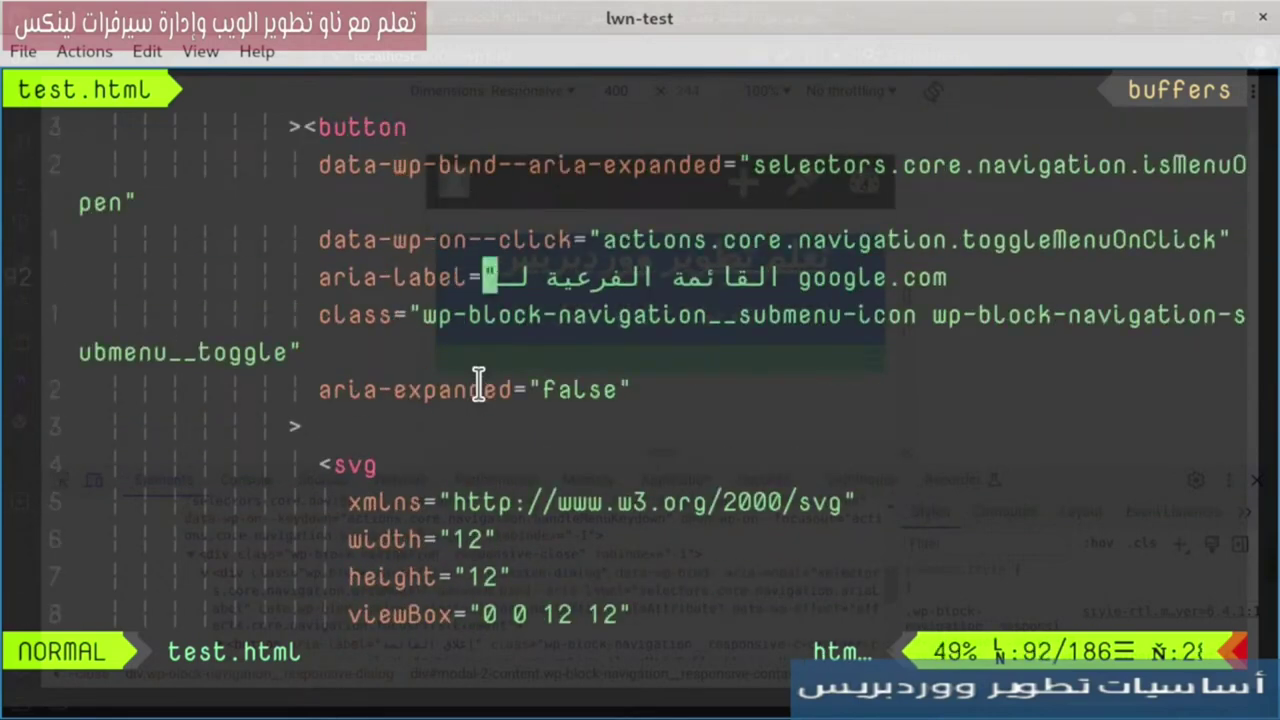
- Visually select the toggle button's class value, from wp-block-navigation__submenu-icon through wp-block-navigation-submenu__toggle and its closing quote
{"action": "key", "text": "w"}
{"action": "key", "text": "j"}
{"action": "key", "text": "b"}
{"action": "key", "text": "b"}
{"action": "key", "text": "b"}
{"action": "key", "text": "b"}
{"action": "key", "text": "b"}
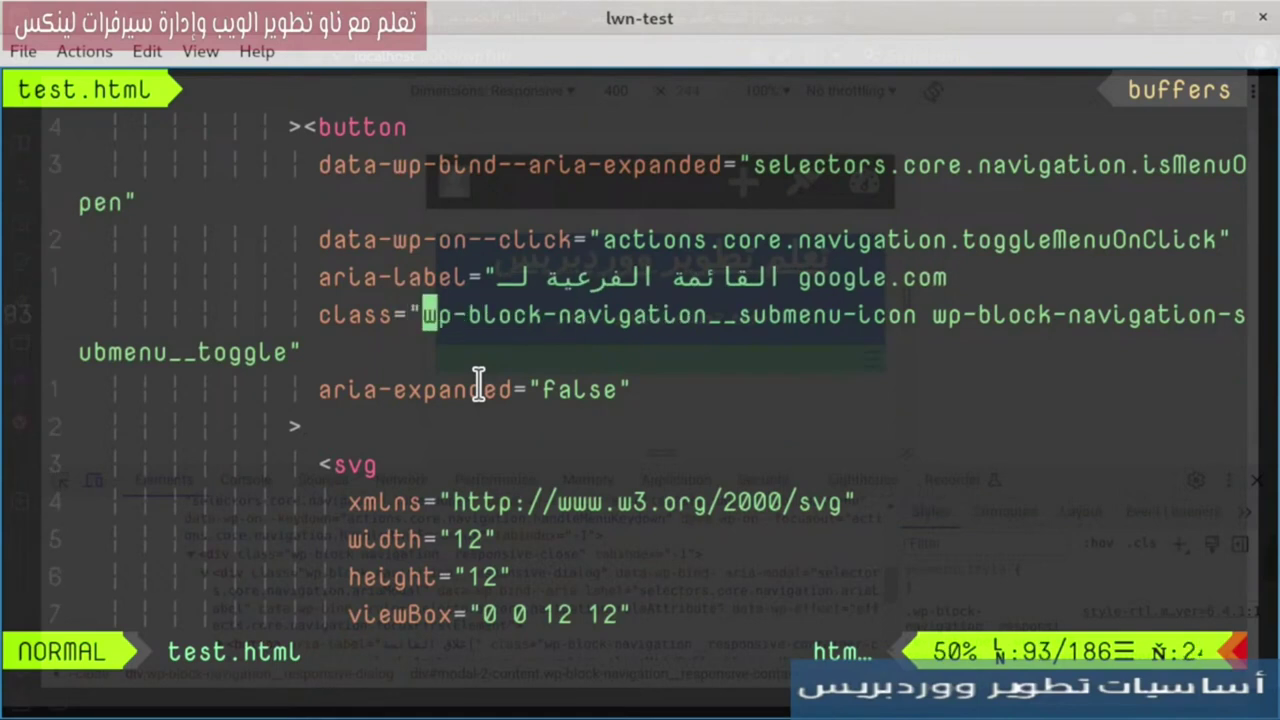
{"action": "key", "text": "v"}
{"action": "key", "text": "l"}
{"action": "key", "text": "l"}
{"action": "key", "text": "l"}
{"action": "key", "text": "l"}
{"action": "key", "text": "l"}
{"action": "key", "text": "l"}
{"action": "key", "text": "l"}
{"action": "key", "text": "l"}
{"action": "key", "text": "l"}
{"action": "key", "text": "l"}
{"action": "key", "text": "l"}
{"action": "key", "text": "l"}
{"action": "key", "text": "l"}
{"action": "key", "text": "l"}
{"action": "key", "text": "l"}
{"action": "key", "text": "l"}
{"action": "key", "text": "l"}
{"action": "key", "text": "l"}
{"action": "key", "text": "l"}
{"action": "key", "text": "l"}
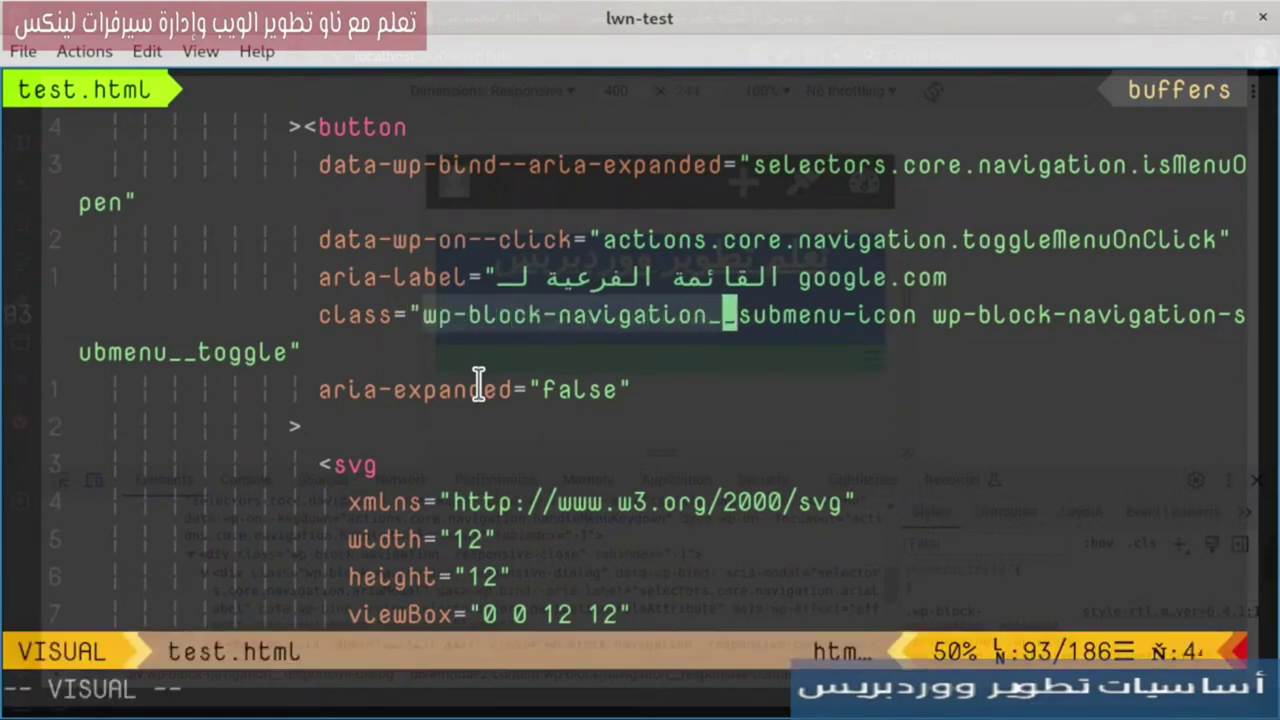
{"action": "key", "text": "l"}
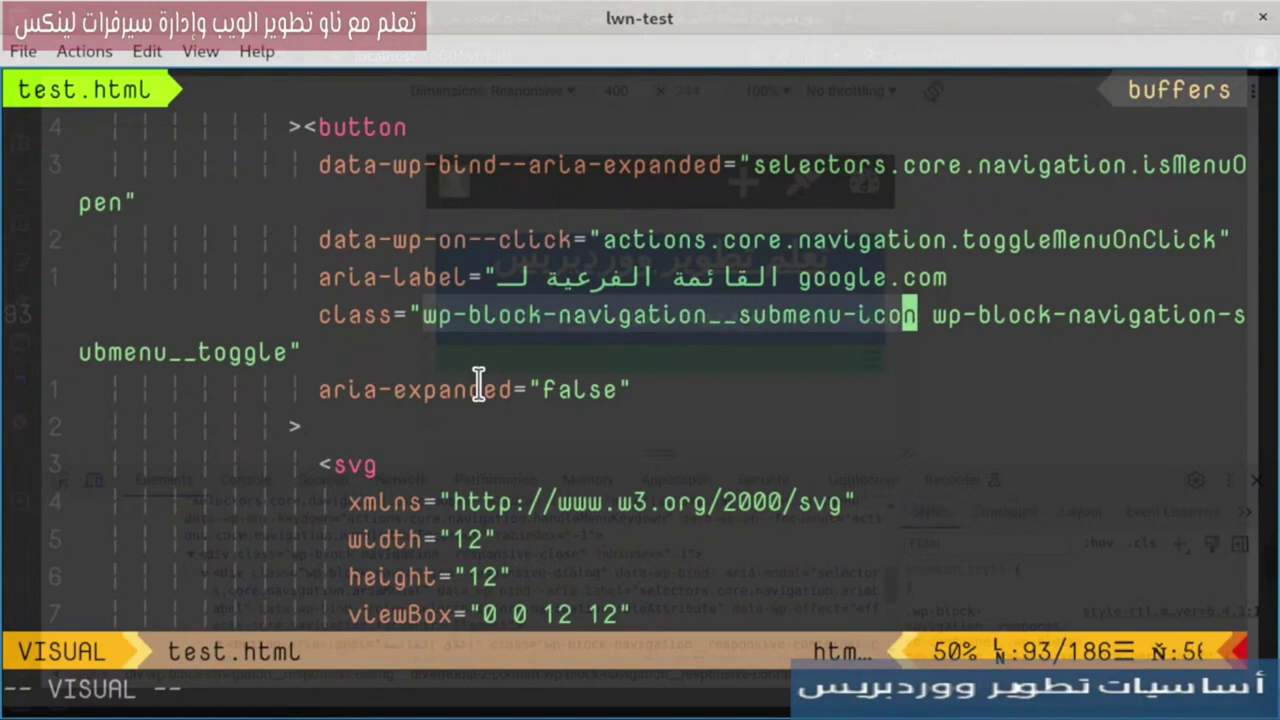
{"action": "key", "text": "l"}
{"action": "key", "text": "l"}
{"action": "key", "text": "l"}
{"action": "key", "text": "l"}
{"action": "key", "text": "l"}
{"action": "key", "text": "l"}
{"action": "key", "text": "l"}
{"action": "key", "text": "l"}
{"action": "key", "text": "l"}
{"action": "key", "text": "l"}
{"action": "key", "text": "l"}
{"action": "key", "text": "l"}
{"action": "key", "text": "l"}
{"action": "key", "text": "l"}
{"action": "key", "text": "l"}
{"action": "key", "text": "l"}
{"action": "key", "text": "l"}
{"action": "key", "text": "l"}
{"action": "key", "text": "l"}
{"action": "key", "text": "l"}
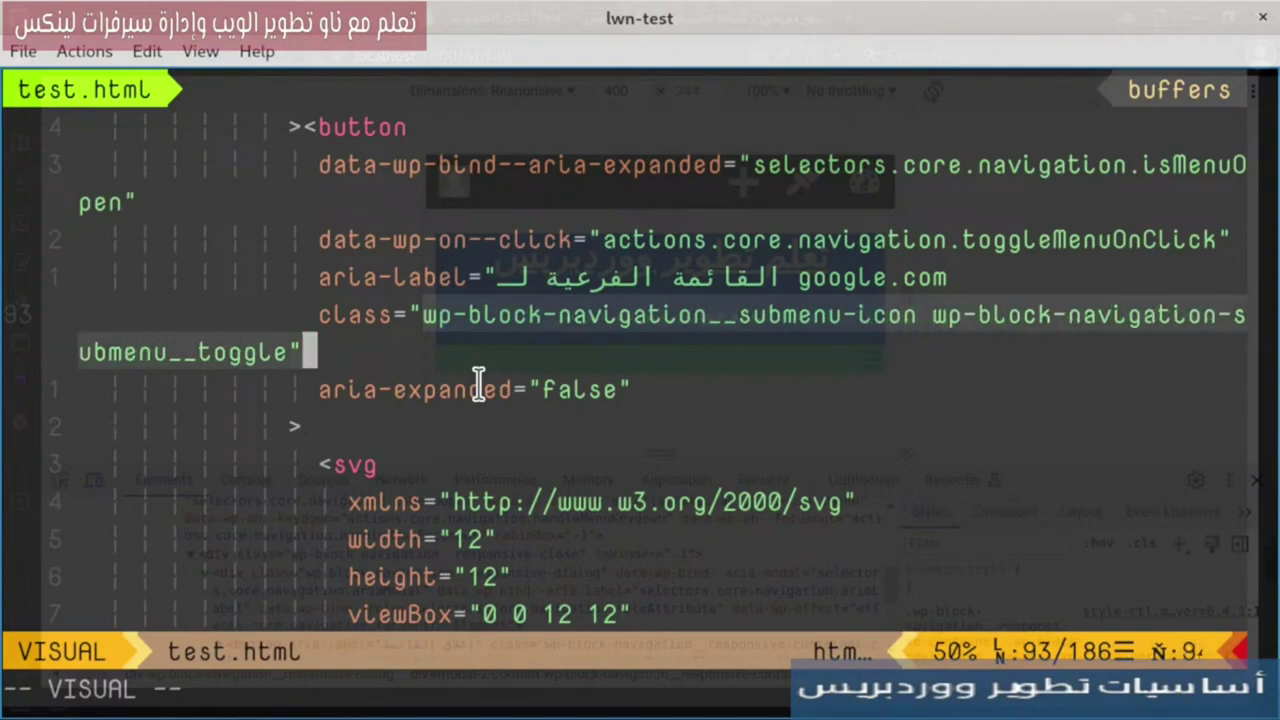
{"action": "key", "text": "h"}
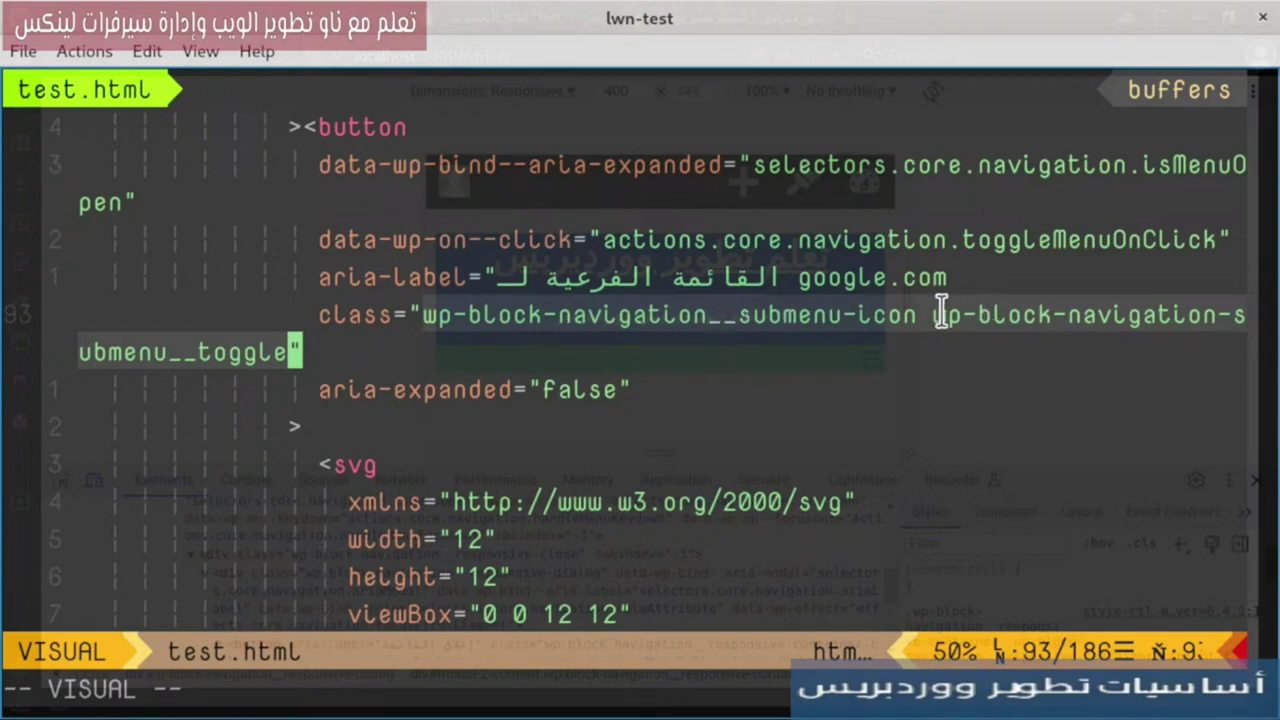
- Highlight the wp-block-navigation__submenu-icon class name, followed by the opening svg tag with the start of its xmlns attribute
{"action": "left_click_drag", "start_coordinate": [912, 315], "coordinate": [424, 315]}
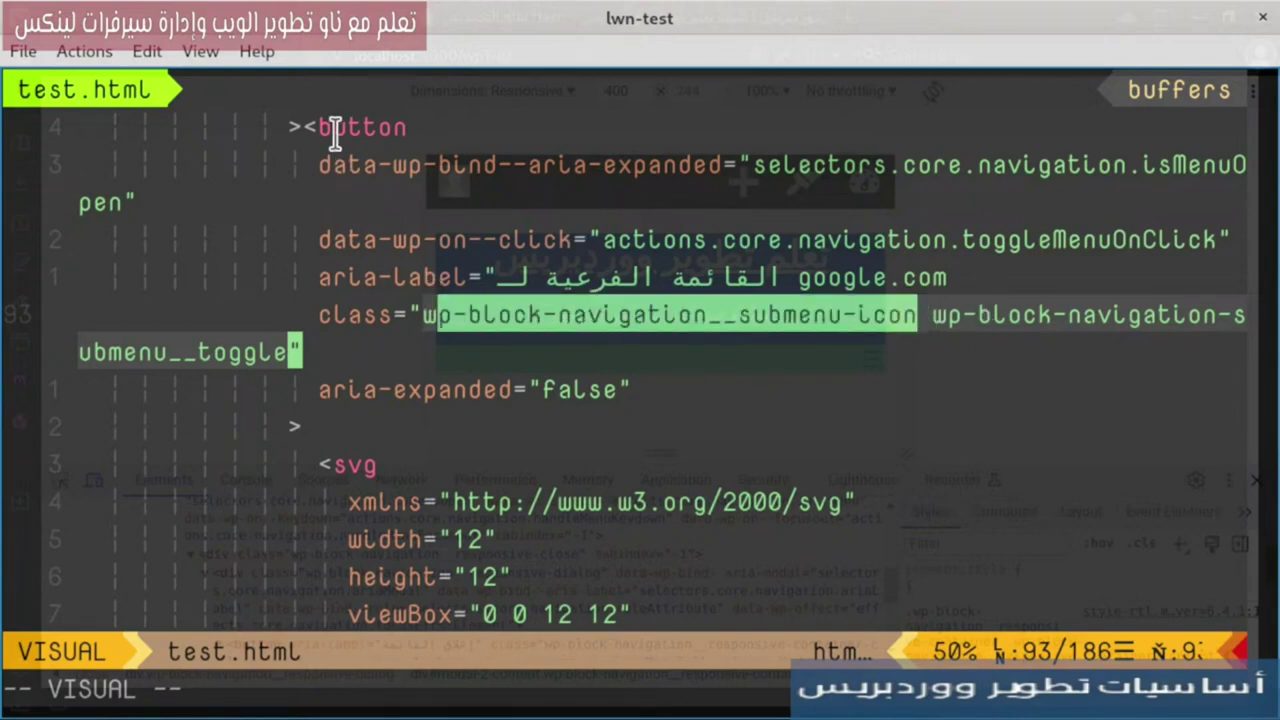
{"action": "left_click", "coordinate": [784, 259]}
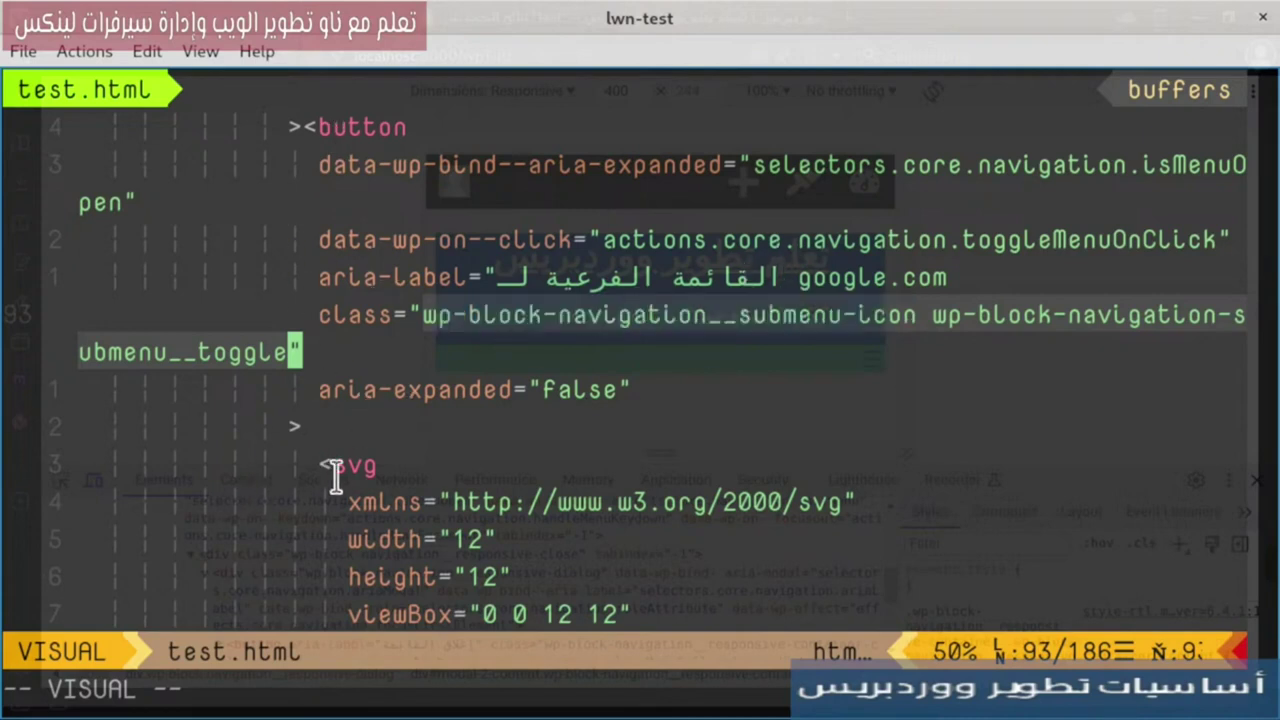
{"action": "left_click_drag", "start_coordinate": [314, 478], "coordinate": [557, 472]}
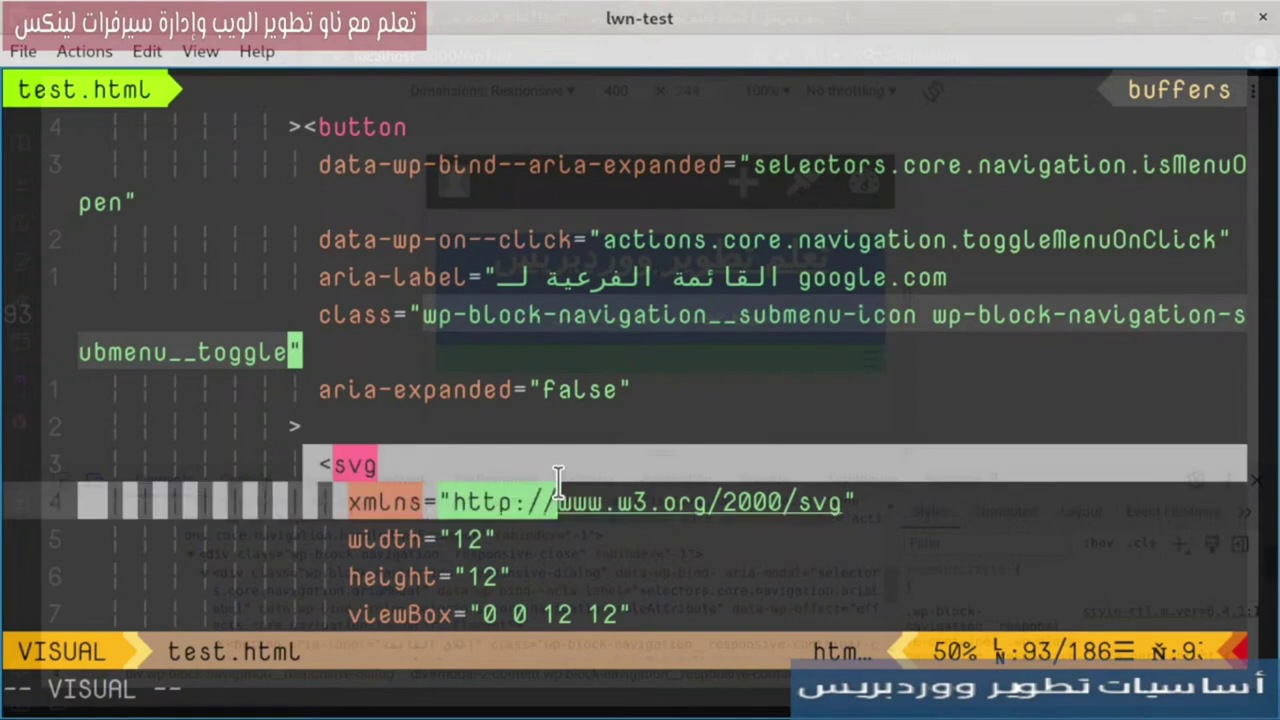
- Examine the svg icon's attributes down to its path element, and leave visual selection mode
{"action": "key", "text": "j"}
{"action": "key", "text": "j"}
{"action": "key", "text": "j"}
{"action": "key", "text": "j"}
{"action": "key", "text": "j"}
{"action": "key", "text": "j"}
{"action": "key", "text": "j"}
{"action": "key", "text": "j"}
{"action": "key", "text": "j"}
{"action": "key", "text": "j"}
{"action": "key", "text": "j"}
{"action": "key", "text": "j"}
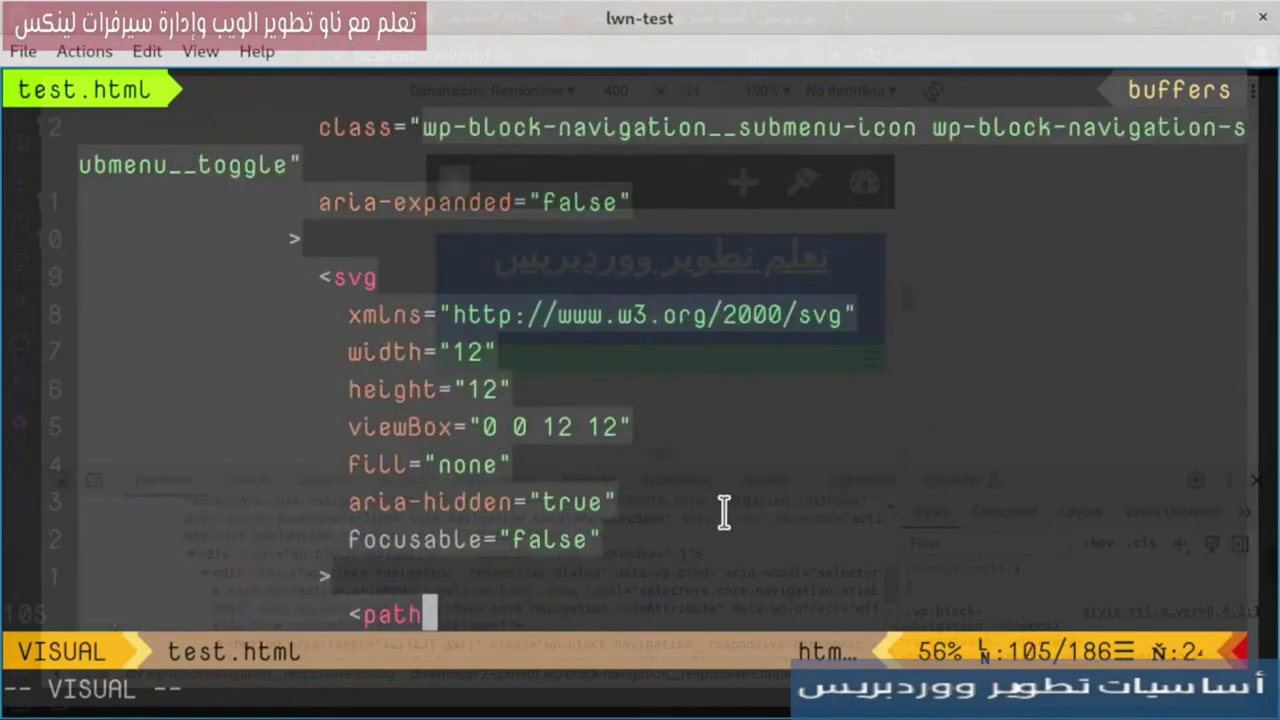
{"action": "key", "text": "Escape"}
- Examine the submenu's ul container classes and its lwn.com list item down to the closing ul tag
{"action": "key", "text": "j"}
{"action": "key", "text": "j"}
{"action": "key", "text": "j"}
{"action": "key", "text": "j"}
{"action": "key", "text": "j"}
{"action": "key", "text": "j"}
{"action": "key", "text": "j"}
{"action": "key", "text": "j"}
{"action": "key", "text": "j"}
{"action": "key", "text": "j"}
{"action": "key", "text": "j"}
{"action": "key", "text": "j"}
{"action": "key", "text": "j"}
{"action": "key", "text": "j"}
{"action": "key", "text": "j"}
{"action": "key", "text": "j"}
{"action": "key", "text": "j"}
{"action": "key", "text": "j"}
{"action": "key", "text": "j"}
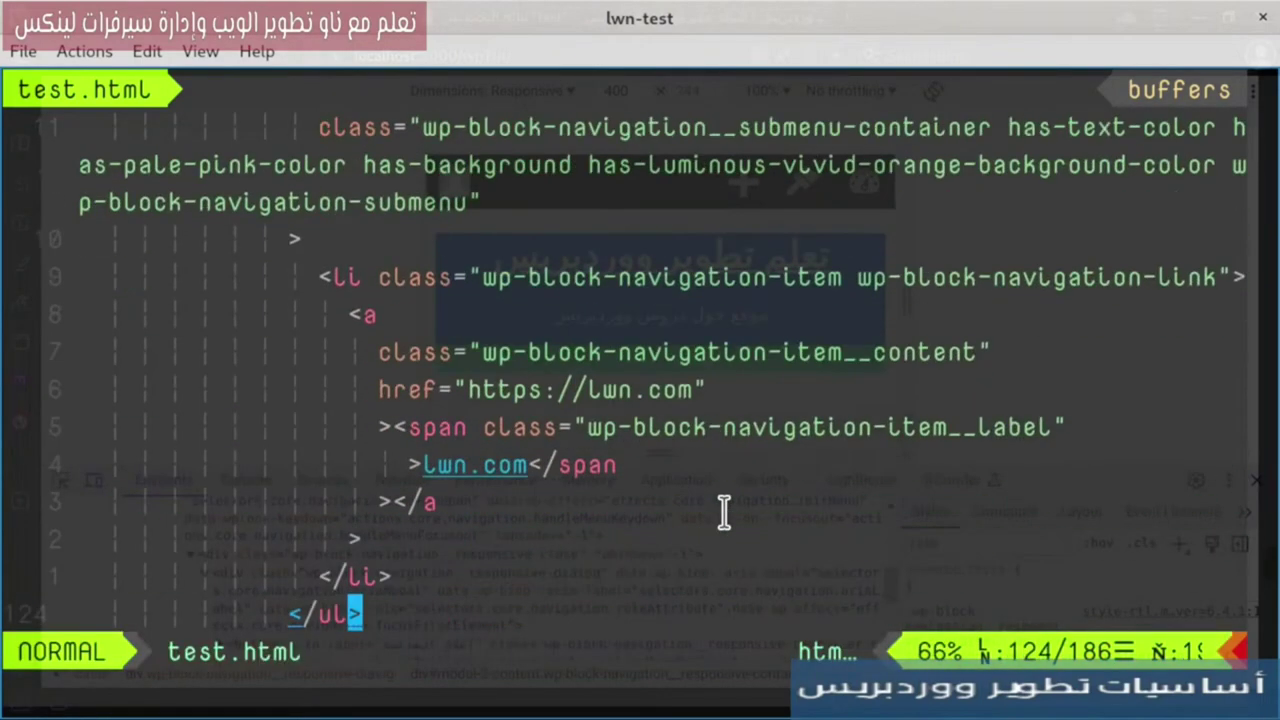
- Go back up to the icon's closing path tag to review the submenu ul's opening attributes
{"action": "key", "text": "k"}
{"action": "key", "text": "k"}
{"action": "key", "text": "k"}
{"action": "key", "text": "k"}
{"action": "key", "text": "k"}
{"action": "key", "text": "k"}
{"action": "key", "text": "k"}
{"action": "key", "text": "k"}
{"action": "key", "text": "k"}
{"action": "key", "text": "k"}
{"action": "key", "text": "k"}
{"action": "key", "text": "k"}
{"action": "key", "text": "k"}
{"action": "key", "text": "k"}
{"action": "key", "text": "k"}
{"action": "key", "text": "k"}
{"action": "key", "text": "k"}
{"action": "key", "text": "j"}
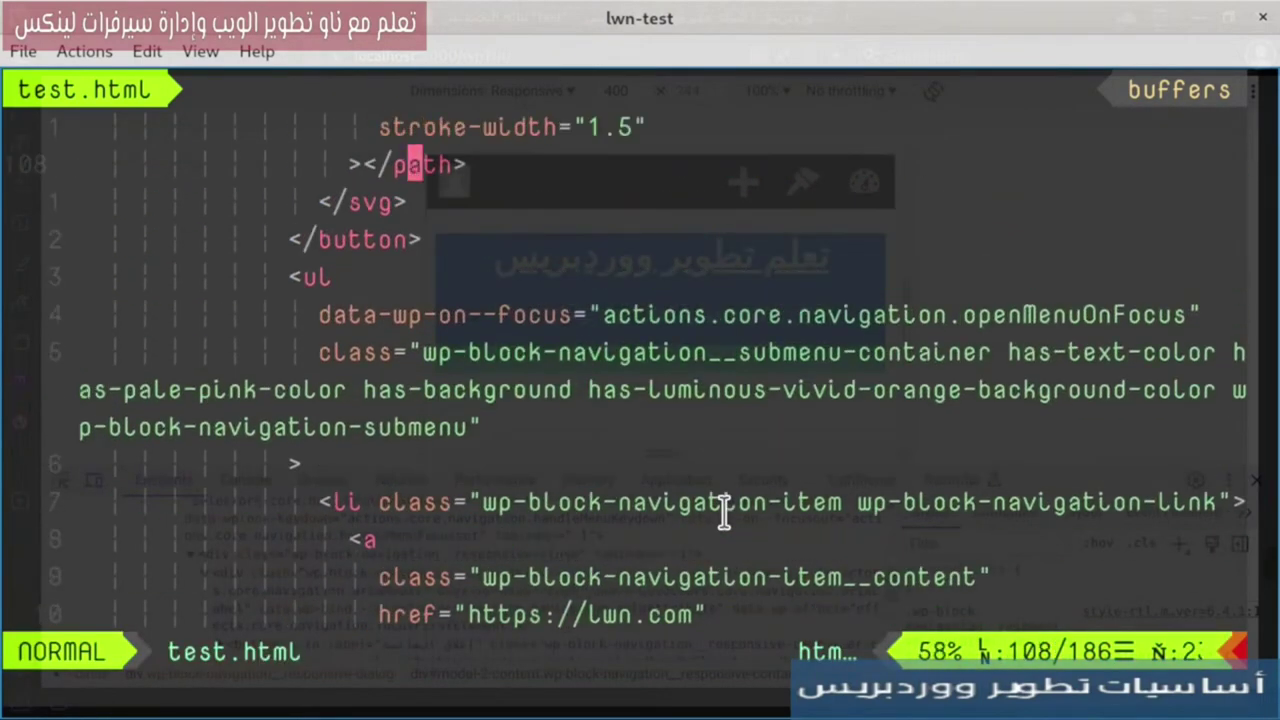
- Examine the markup from the submenu ul's opening tag to the lwn.com label span, returning to the list item's opening tag
{"action": "key", "text": "j"}
{"action": "key", "text": "j"}
{"action": "key", "text": "j"}
{"action": "key", "text": "j"}
{"action": "key", "text": "j"}
{"action": "key", "text": "j"}
{"action": "key", "text": "j"}
{"action": "key", "text": "j"}
{"action": "key", "text": "j"}
{"action": "key", "text": "j"}
{"action": "key", "text": "j"}
{"action": "key", "text": "j"}
{"action": "key", "text": "k"}
{"action": "key", "text": "k"}
{"action": "key", "text": "k"}
{"action": "key", "text": "k"}
{"action": "key", "text": "k"}
{"action": "key", "text": "l"}
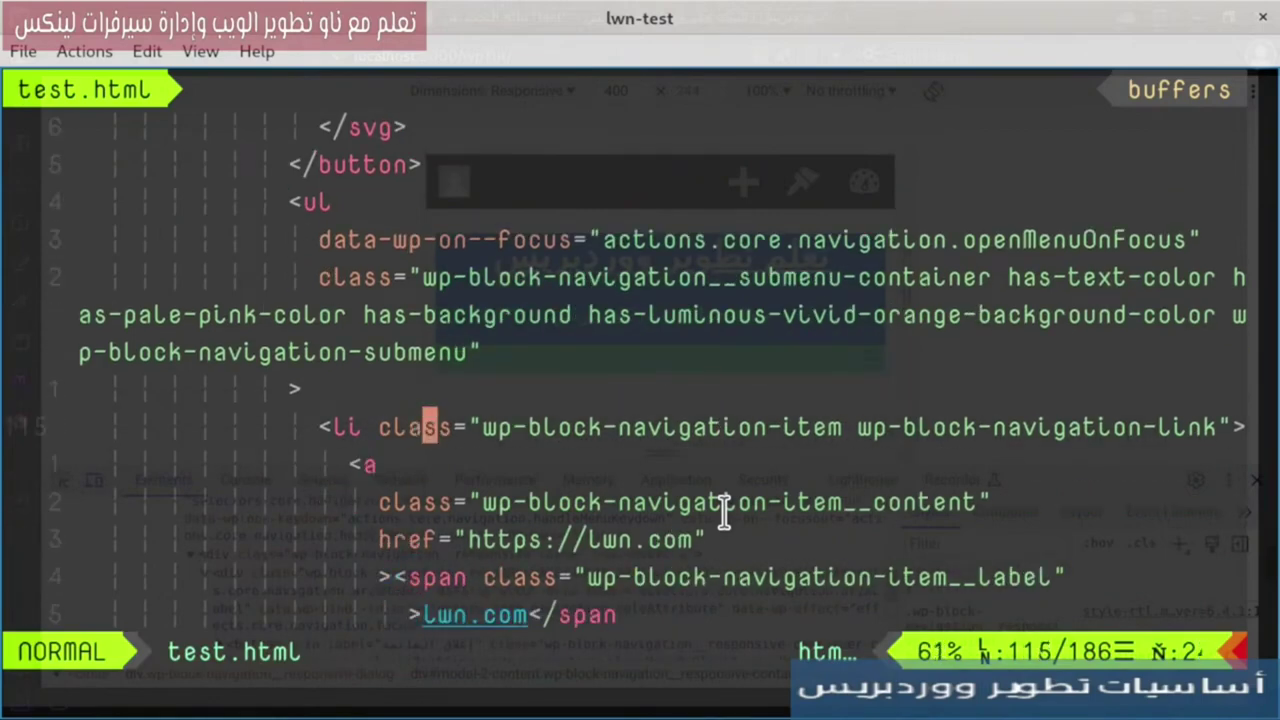
- Trace the submenu ul from the end of its opening tag to its closing tag and the parent item's closing li
{"action": "key", "text": "h"}
{"action": "key", "text": "b"}
{"action": "key", "text": "b"}
{"action": "key", "text": "b"}
{"action": "key", "text": "k"}
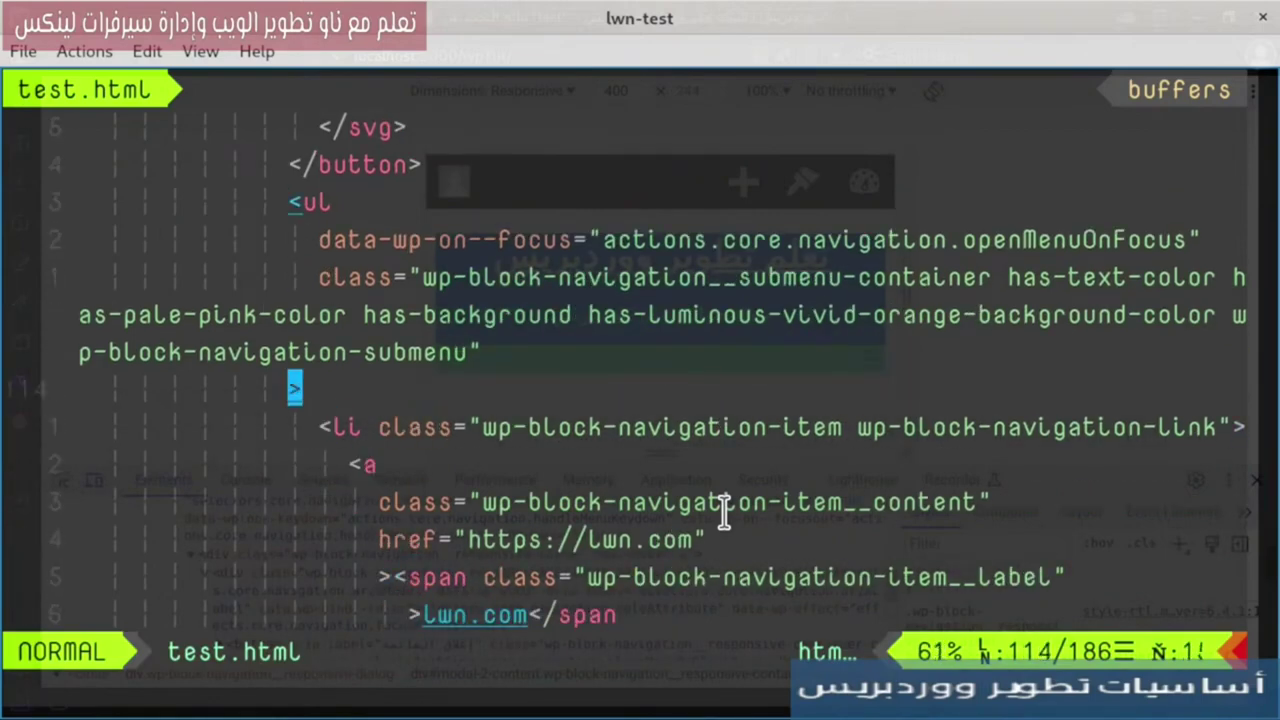
{"action": "key", "text": "4"}
{"action": "key", "text": "k"}
{"action": "key", "text": "j"}
{"action": "key", "text": "percent"}
{"action": "key", "text": "j"}
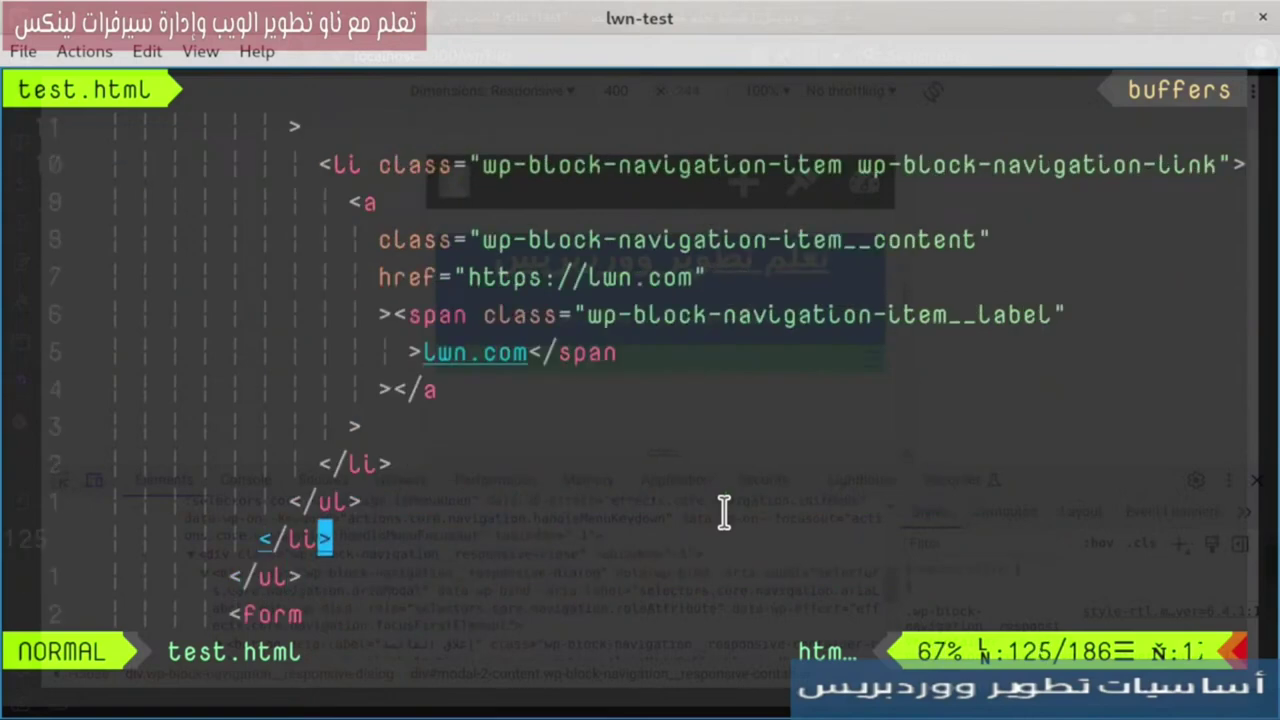
- Go back up past the submenu's closing button tag and review the ul contents down to the end of the lwn.com link
{"action": "key", "text": "1"}
{"action": "key", "text": "6"}
{"action": "key", "text": "k"}
{"action": "key", "text": "k"}
{"action": "key", "text": "k"}
{"action": "key", "text": "k"}
{"action": "key", "text": "j"}
{"action": "key", "text": "j"}
{"action": "key", "text": "j"}
{"action": "key", "text": "j"}
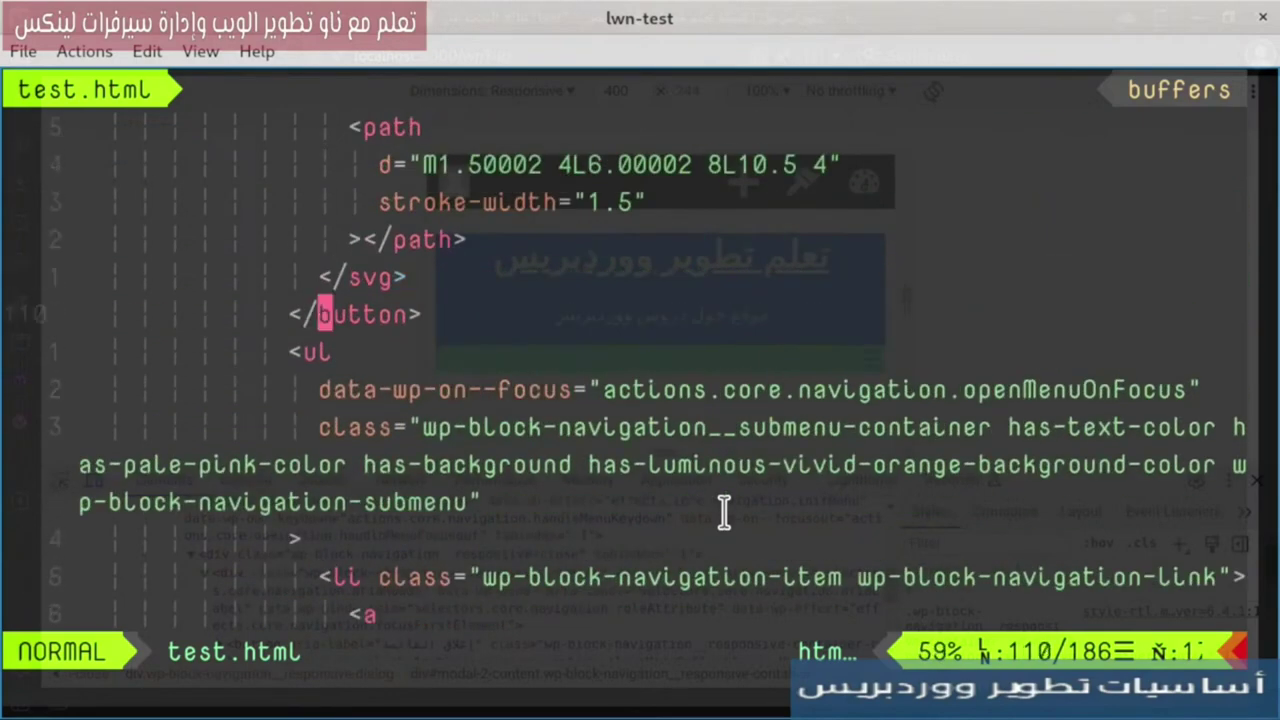
{"action": "key", "text": "j"}
{"action": "key", "text": "j"}
{"action": "key", "text": "k"}
{"action": "key", "text": "j"}
{"action": "key", "text": "1"}
{"action": "key", "text": "0"}
{"action": "key", "text": "j"}
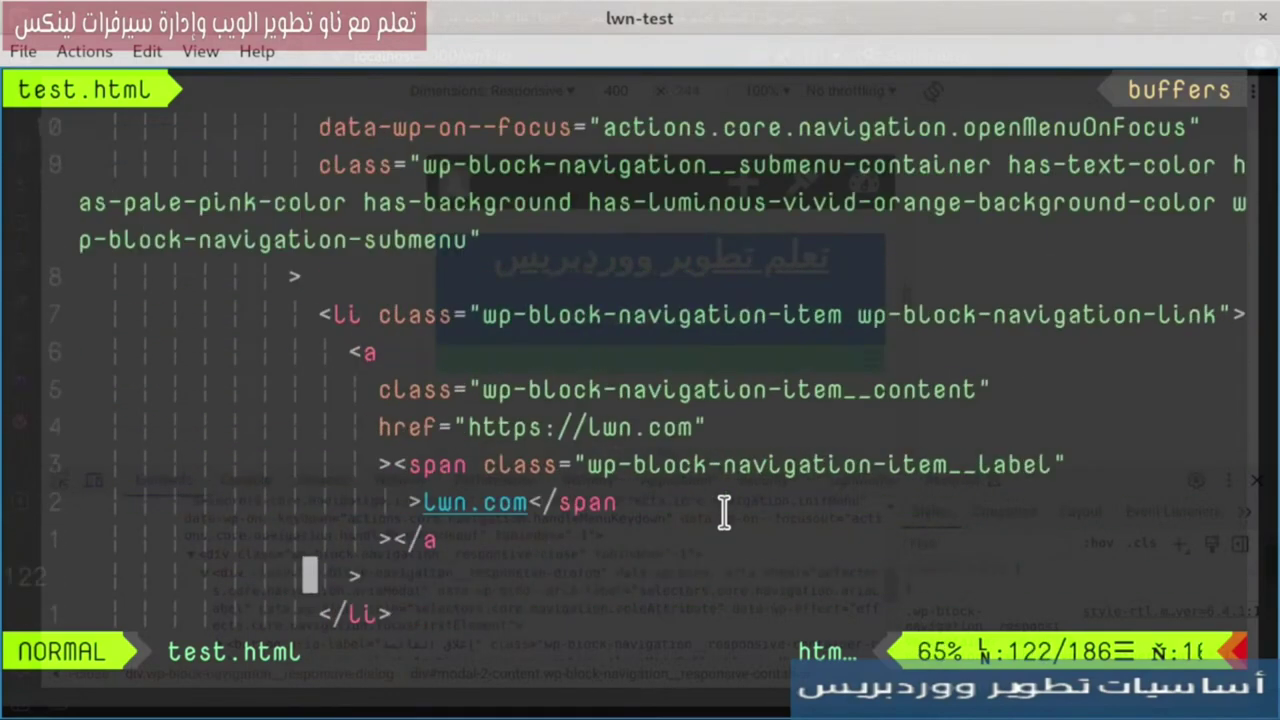
- Examine the submenu ul's class attribute, including its pale-pink text and luminous-vivid-orange background classes, up to the first list item
{"action": "key", "text": "7"}
{"action": "key", "text": "k"}
{"action": "key", "text": "2"}
{"action": "key", "text": "k"}
{"action": "key", "text": "l"}
{"action": "key", "text": "w"}
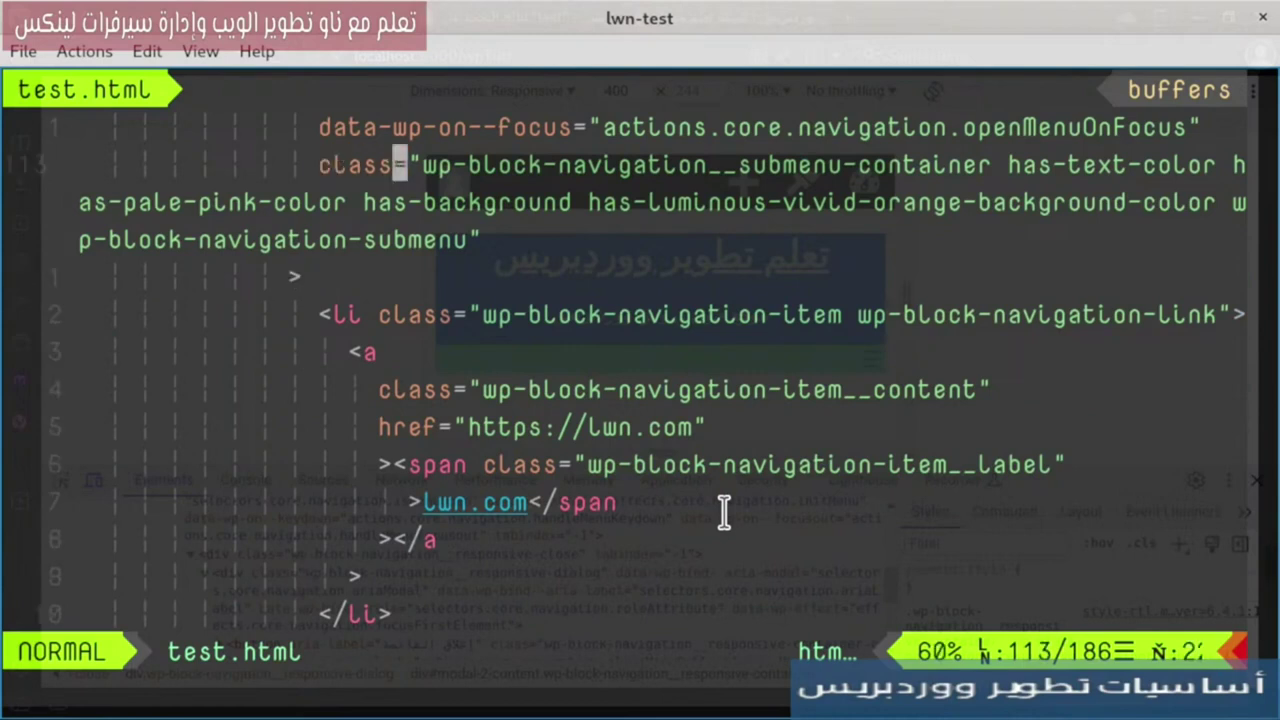
{"action": "key", "text": "l"}
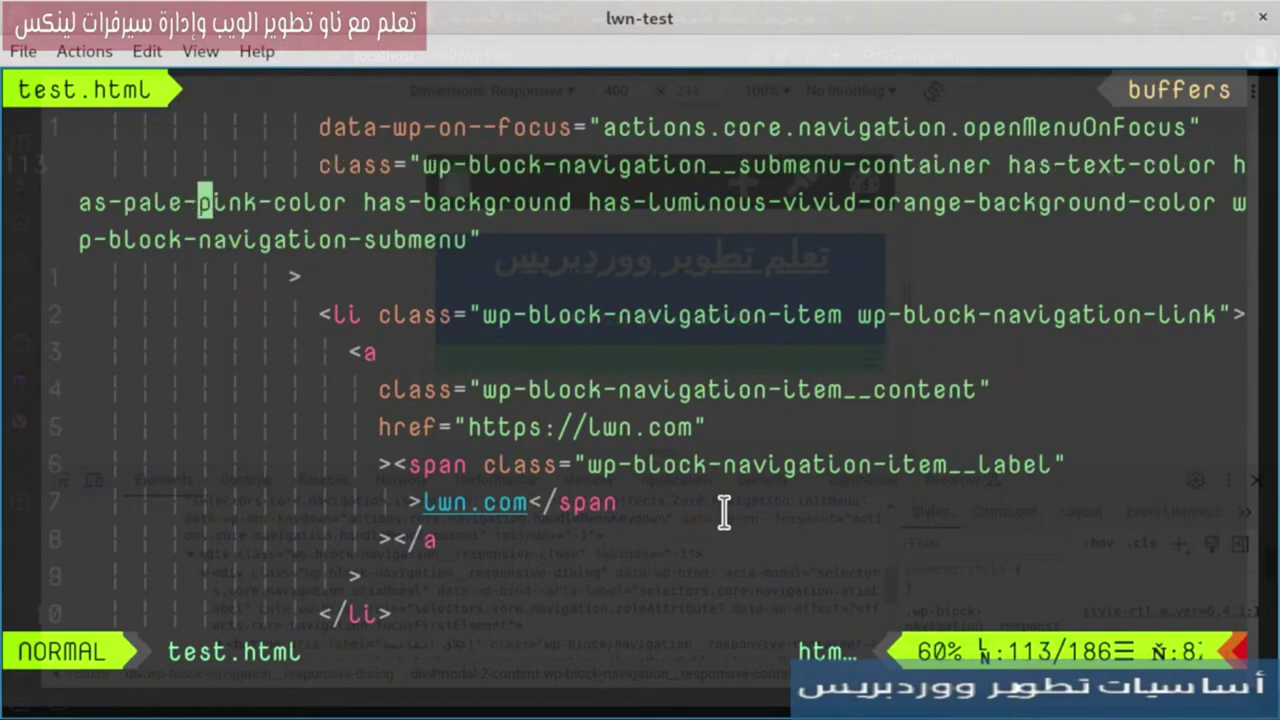
{"action": "key", "text": "l"}
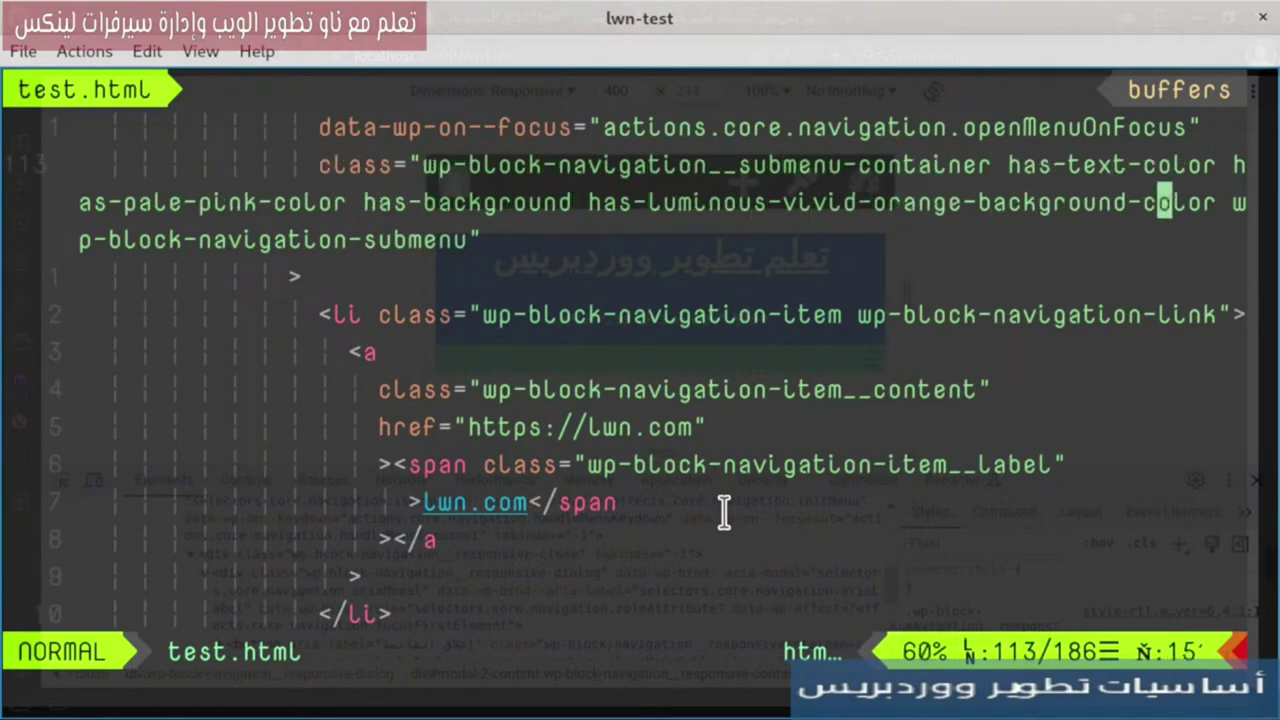
{"action": "key", "text": "l"}
{"action": "key", "text": "j"}
{"action": "key", "text": "j"}
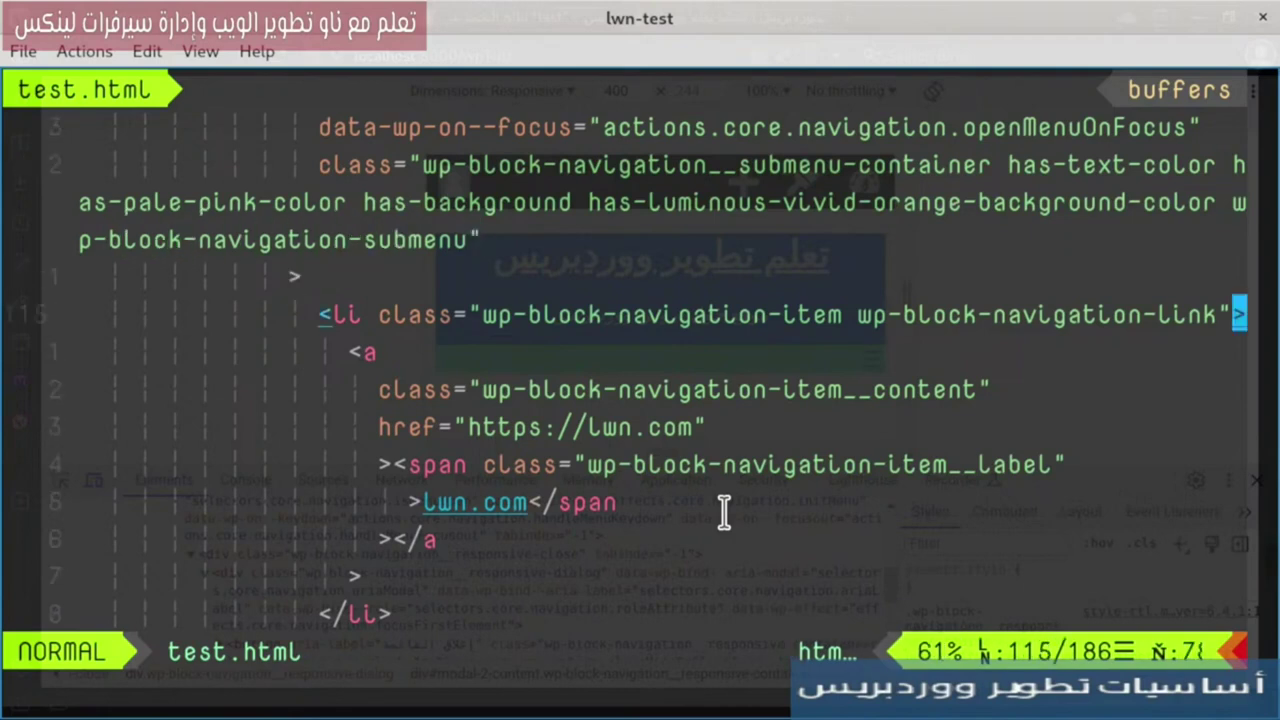
- Examine the wp-block-navigation-item class on the submenu's lwn.com list item
{"action": "key", "text": "h"}
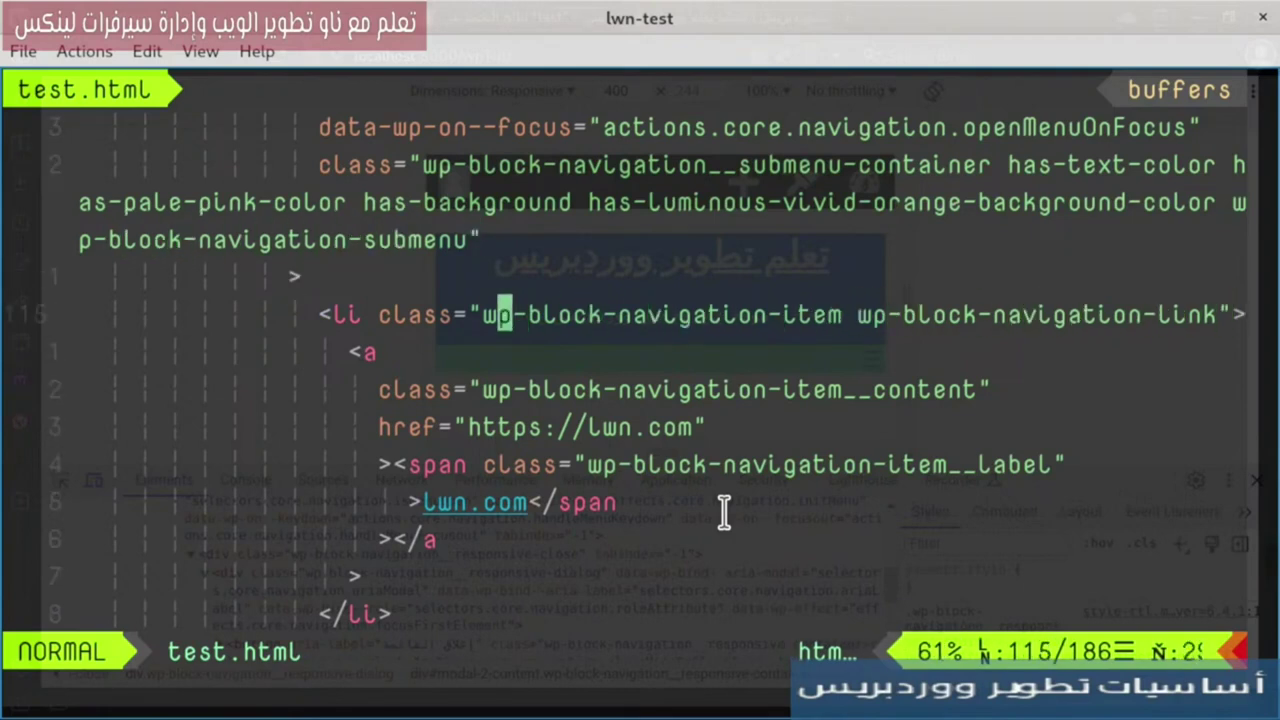
{"action": "key", "text": "h"}
{"action": "key", "text": "h"}
{"action": "key", "text": "h"}
{"action": "key", "text": "h"}
{"action": "key", "text": "h"}
{"action": "key", "text": "l"}
{"action": "key", "text": "l"}
{"action": "key", "text": "l"}
{"action": "key", "text": "l"}
{"action": "key", "text": "l"}
{"action": "key", "text": "l"}
{"action": "key", "text": "l"}
{"action": "key", "text": "l"}
{"action": "key", "text": "l"}
{"action": "key", "text": "l"}
{"action": "key", "text": "l"}
{"action": "key", "text": "l"}
{"action": "key", "text": "l"}
{"action": "key", "text": "l"}
{"action": "key", "text": "l"}
- Highlight the navigation-item part of the lwn.com list item's class name, and leave visual selection mode
{"action": "key", "text": "v"}
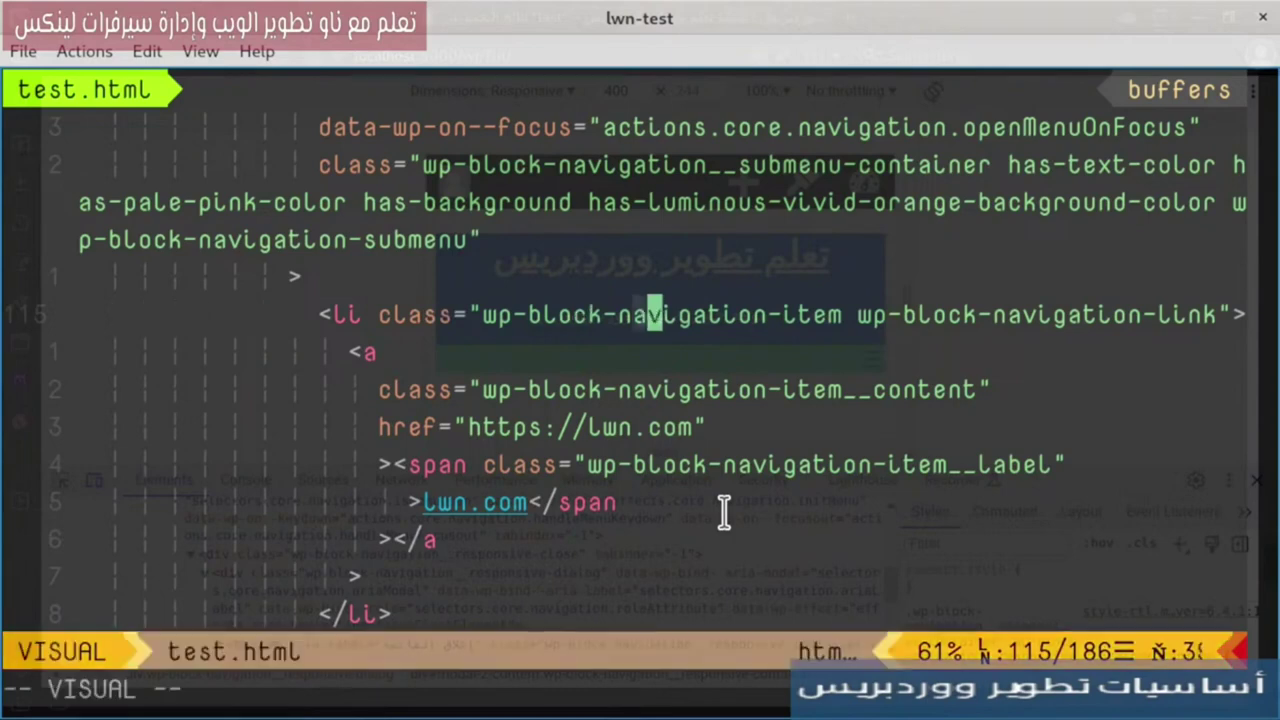
{"action": "key", "text": "l"}
{"action": "key", "text": "l"}
{"action": "key", "text": "l"}
{"action": "key", "text": "l"}
{"action": "key", "text": "l"}
{"action": "key", "text": "l"}
{"action": "key", "text": "l"}
{"action": "key", "text": "l"}
{"action": "key", "text": "l"}
{"action": "key", "text": "l"}
{"action": "key", "text": "l"}
{"action": "key", "text": "l"}
{"action": "key", "text": "Escape"}
- Examine the rest of the lwn.com link and the closing list tags down to the end of the search form's opening tag
{"action": "key", "text": "j"}
{"action": "key", "text": "j"}
{"action": "key", "text": "j"}
{"action": "key", "text": "j"}
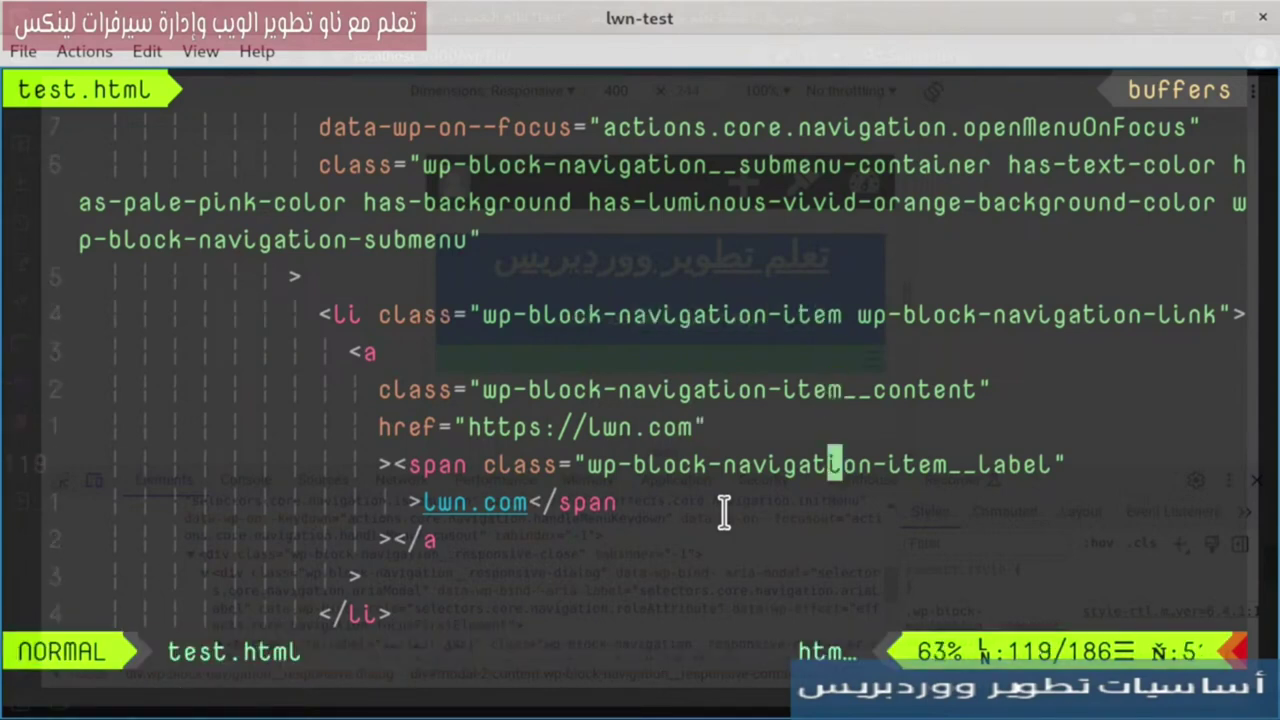
{"action": "key", "text": "j"}
{"action": "key", "text": "j"}
{"action": "key", "text": "j"}
{"action": "key", "text": "j"}
{"action": "key", "text": "j"}
{"action": "key", "text": "j"}
{"action": "key", "text": "j"}
{"action": "key", "text": "j"}
{"action": "key", "text": "j"}
{"action": "key", "text": "j"}
{"action": "key", "text": "j"}
{"action": "key", "text": "j"}
{"action": "key", "text": "j"}
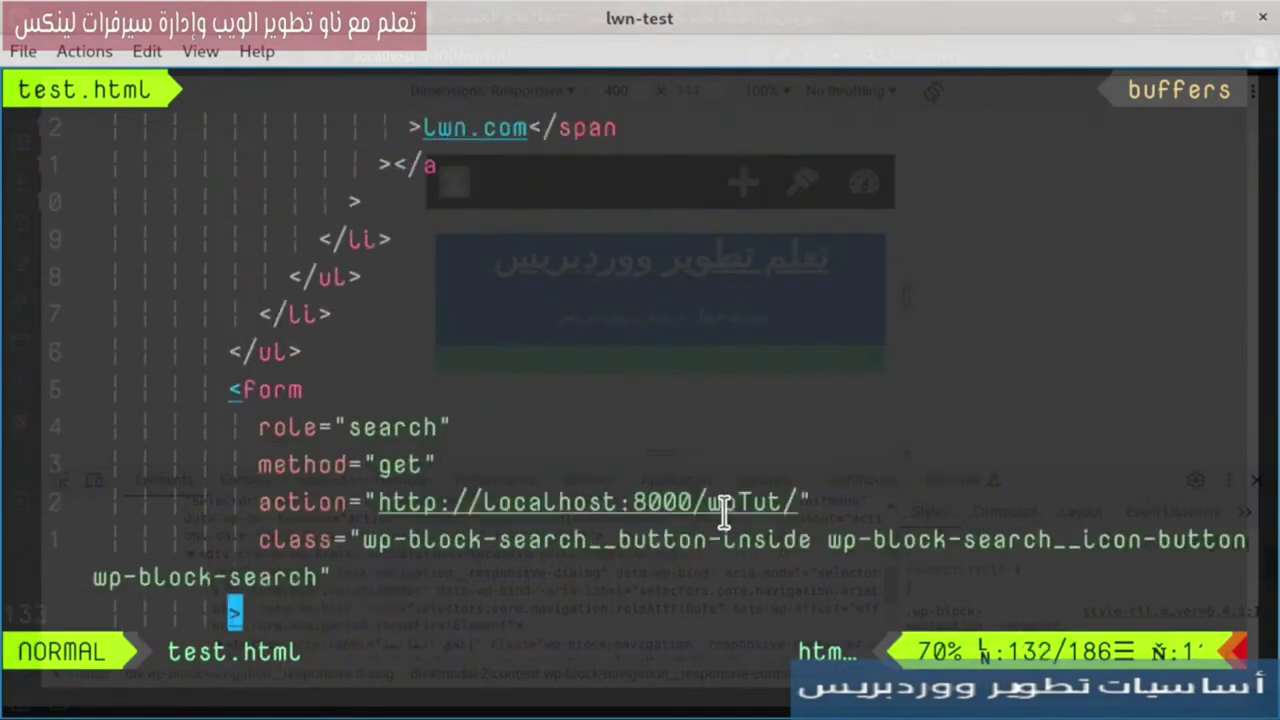
- Jump to the end of test.html and review the last menu item's link up to its description text
{"action": "key", "text": "G"}
{"action": "key", "text": "k"}
{"action": "key", "text": "k"}
{"action": "key", "text": "k"}
{"action": "key", "text": "k"}
{"action": "key", "text": "k"}
{"action": "key", "text": "k"}
{"action": "key", "text": "k"}
{"action": "key", "text": "k"}
{"action": "key", "text": "k"}
{"action": "key", "text": "k"}
{"action": "key", "text": "k"}
{"action": "key", "text": "k"}
{"action": "key", "text": "k"}
{"action": "key", "text": "k"}
{"action": "key", "text": "j"}
{"action": "key", "text": "j"}
{"action": "key", "text": "j"}
{"action": "key", "text": "j"}
{"action": "key", "text": "j"}
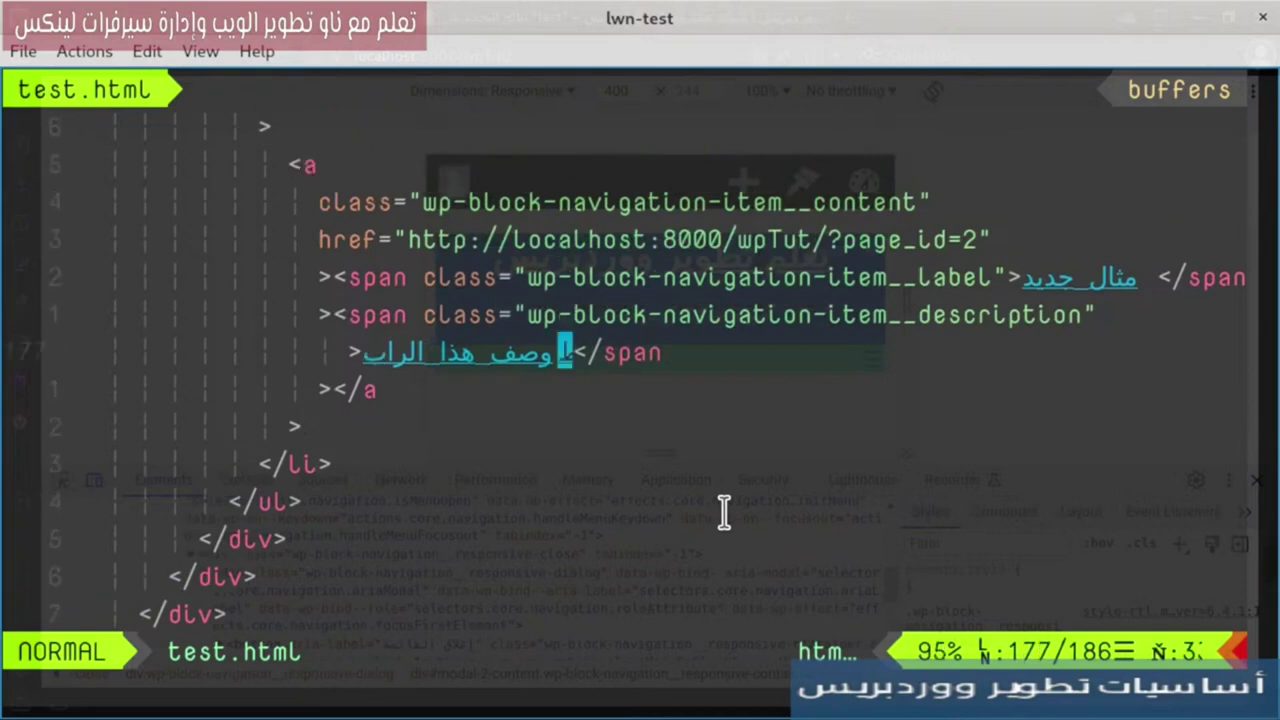
- Examine the opening span tag with the wp-block-navigation-item__description class in the last menu item
{"action": "key", "text": "k"}
{"action": "key", "text": "h"}
{"action": "key", "text": "h"}
{"action": "key", "text": "h"}
{"action": "key", "text": "h"}
{"action": "key", "text": "h"}
{"action": "key", "text": "h"}
{"action": "key", "text": "h"}
{"action": "key", "text": "h"}
{"action": "key", "text": "h"}
{"action": "key", "text": "h"}
{"action": "key", "text": "h"}
{"action": "key", "text": "h"}
{"action": "key", "text": "h"}
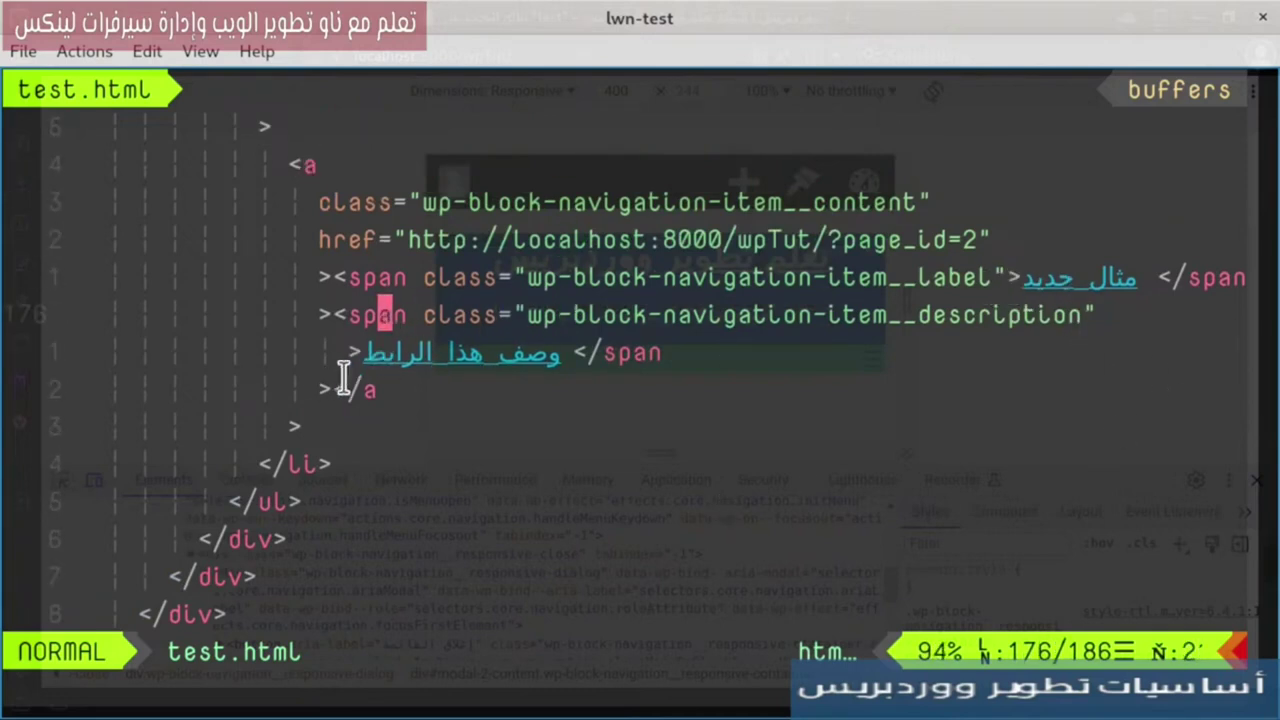
- Highlight the last menu item's description text and its surrounding link markup, and clear the selection
{"action": "left_click_drag", "start_coordinate": [345, 354], "coordinate": [543, 354]}
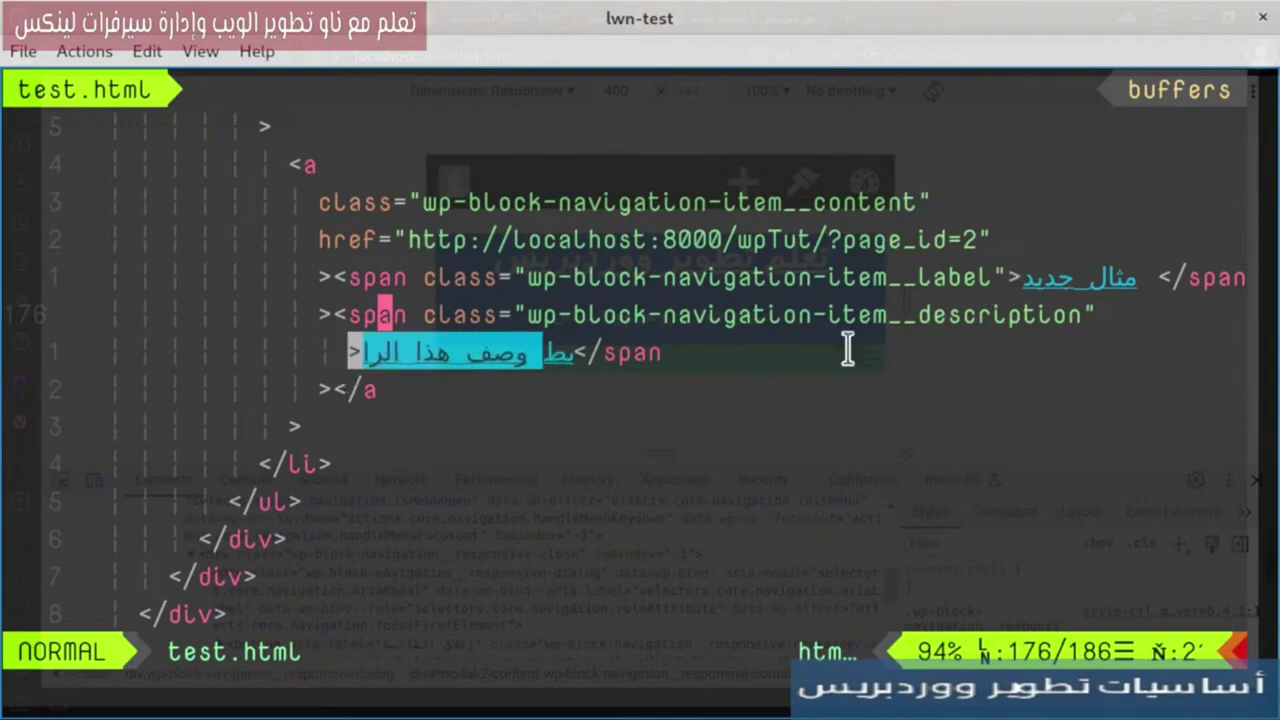
{"action": "left_click", "coordinate": [924, 350]}
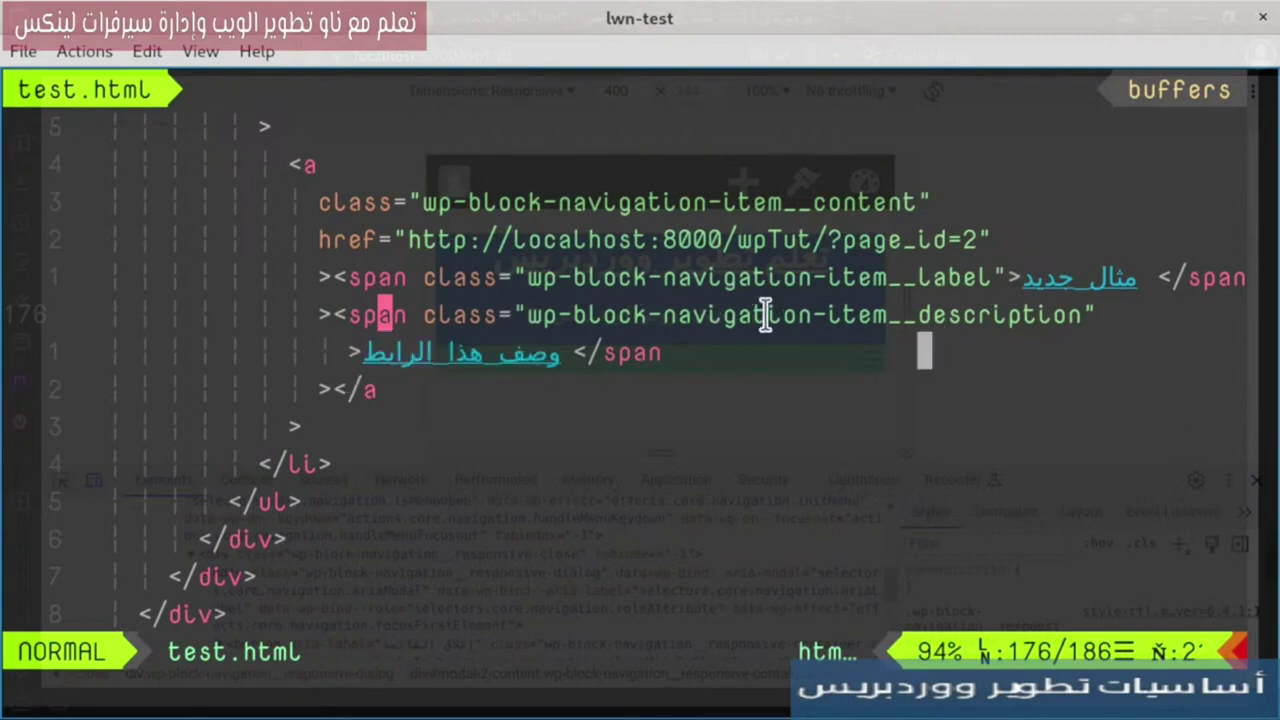
{"action": "left_click_drag", "start_coordinate": [586, 385], "coordinate": [407, 375]}
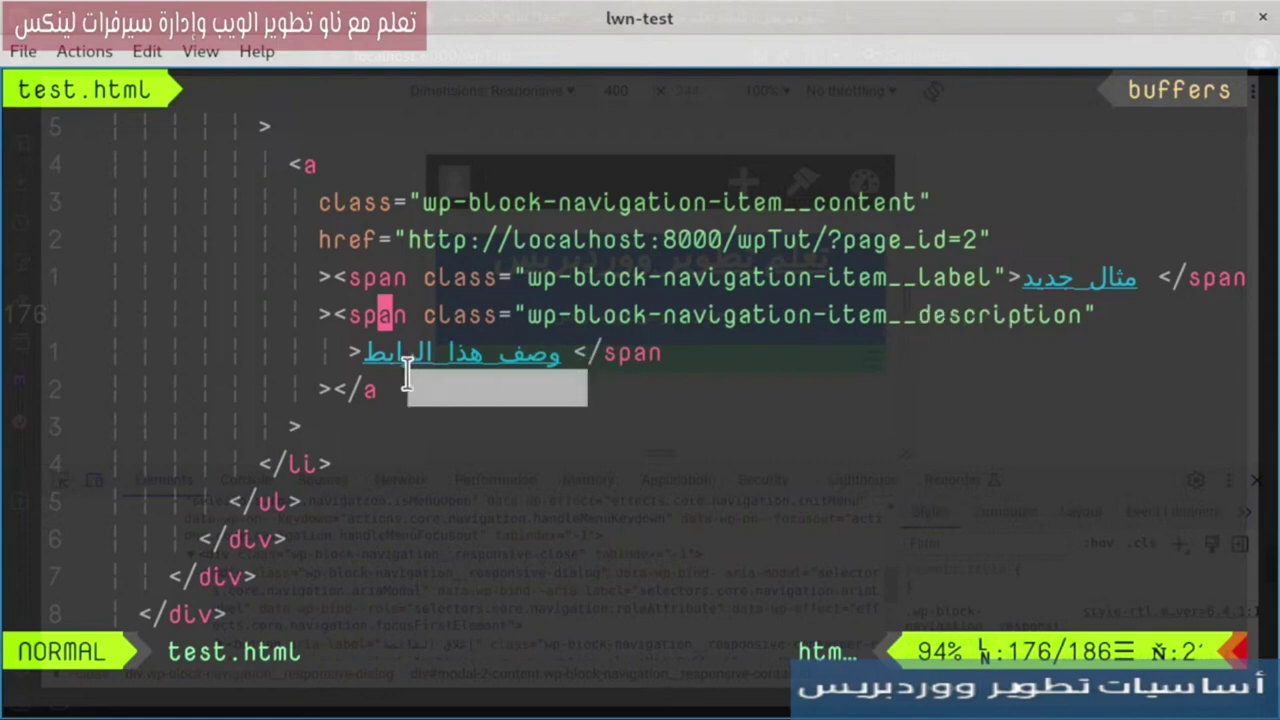
{"action": "left_click", "coordinate": [634, 171]}
{"action": "left_click_drag", "start_coordinate": [515, 200], "coordinate": [700, 320]}
{"action": "left_click", "coordinate": [1066, 400]}
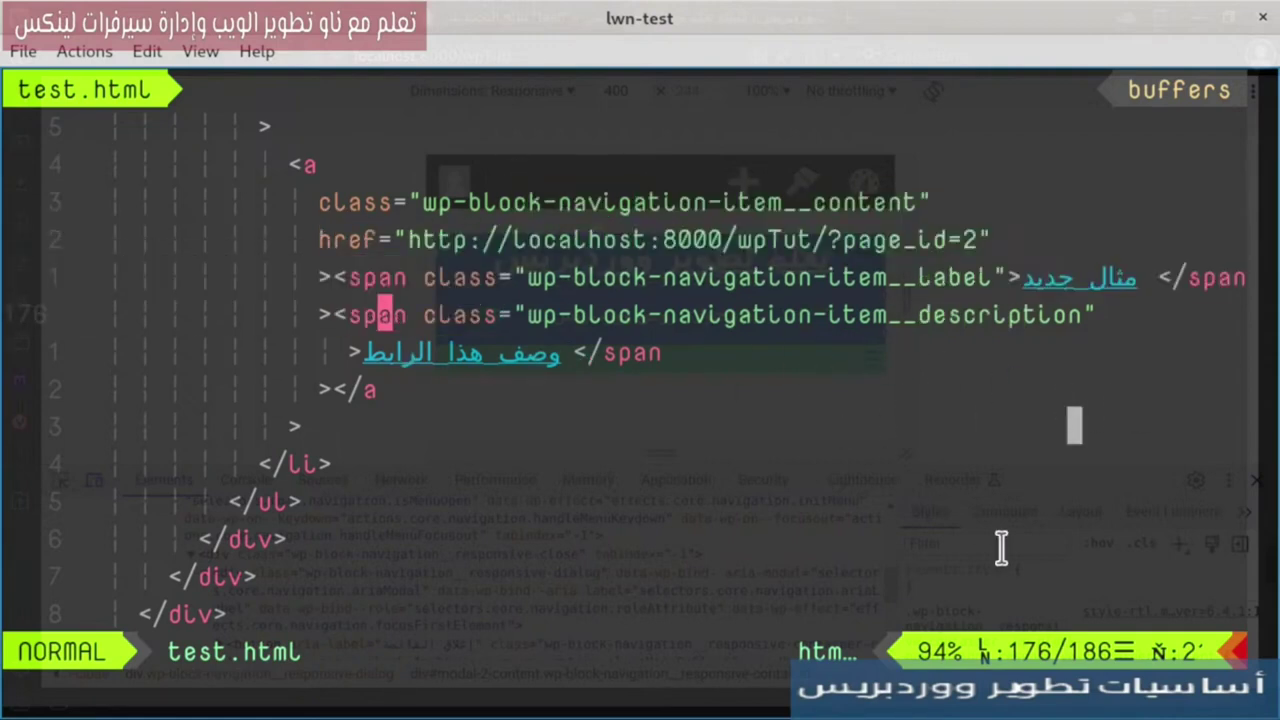
- Quit the vim session on test.html, and switch to the browser to close its developer tools
{"action": "key", "text": "colon"}
{"action": "type", "text": "q"}
{"action": "key", "text": "Return"}
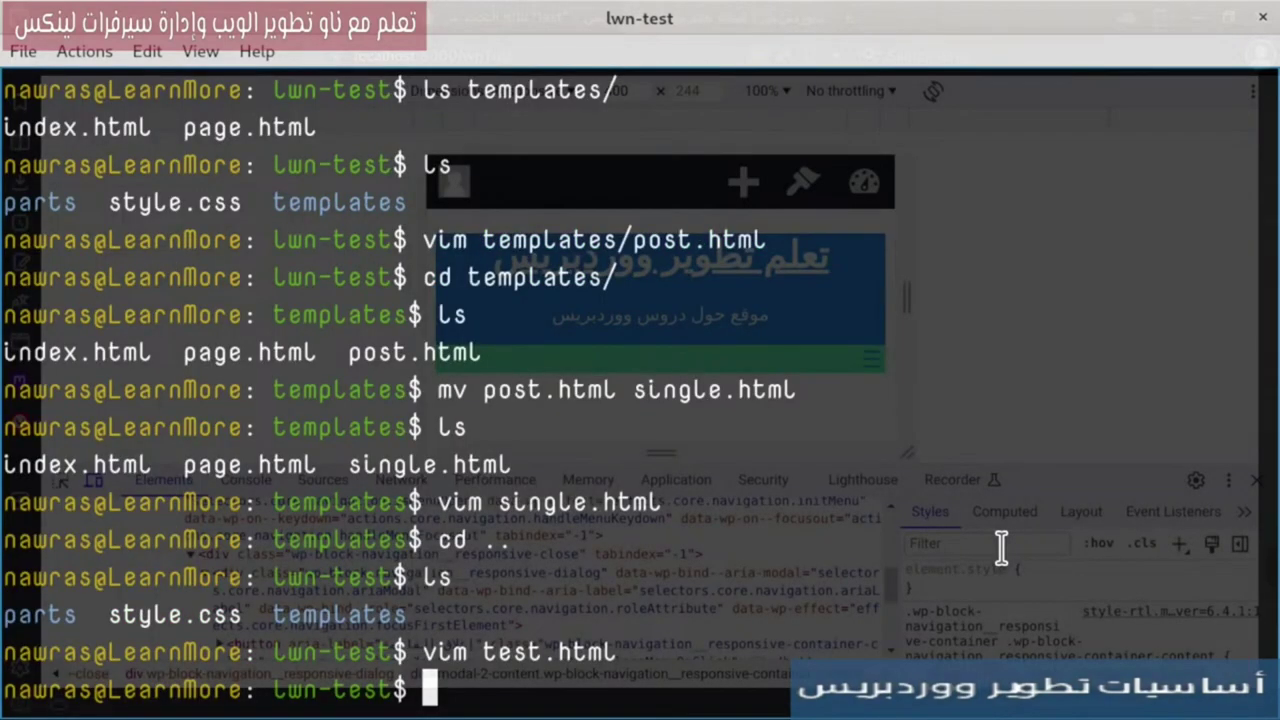
{"action": "key", "text": "super"}
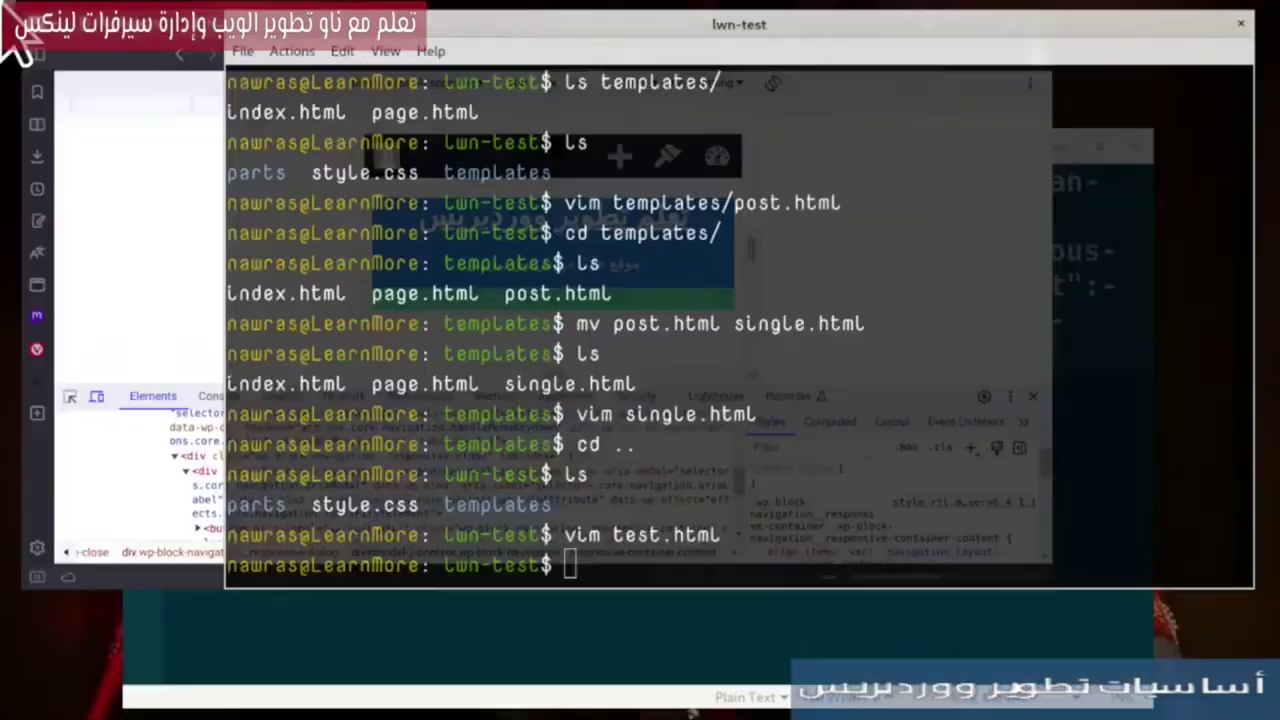
{"action": "left_click", "coordinate": [386, 200]}
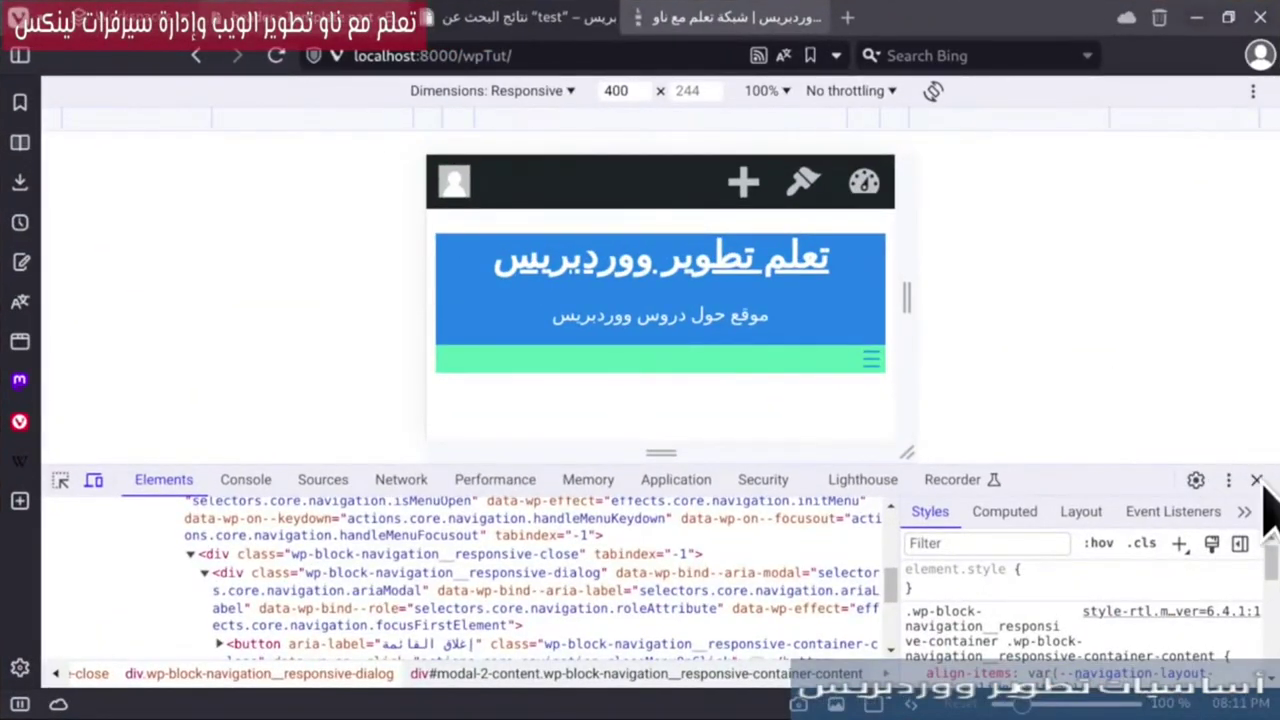
{"action": "left_click", "coordinate": [1255, 480]}
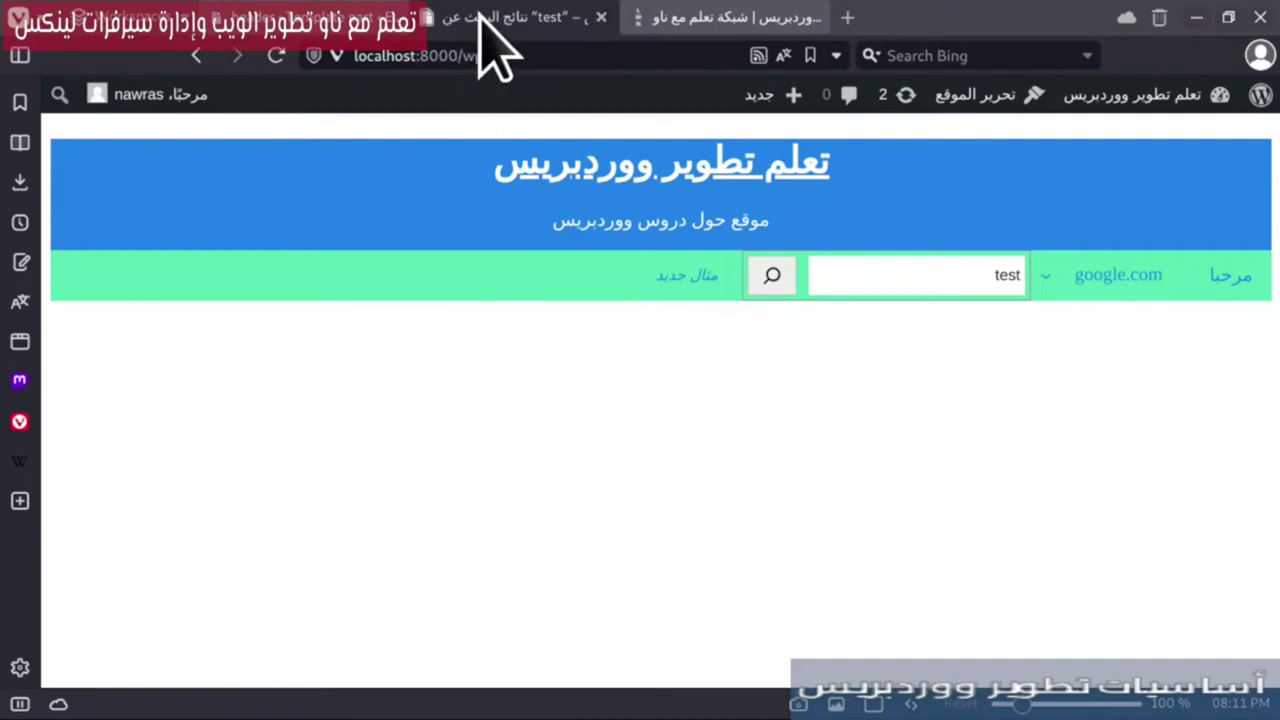
- Check the Navigation block's layout settings in the header template part, and return to the site's page
{"action": "left_click", "coordinate": [285, 25]}
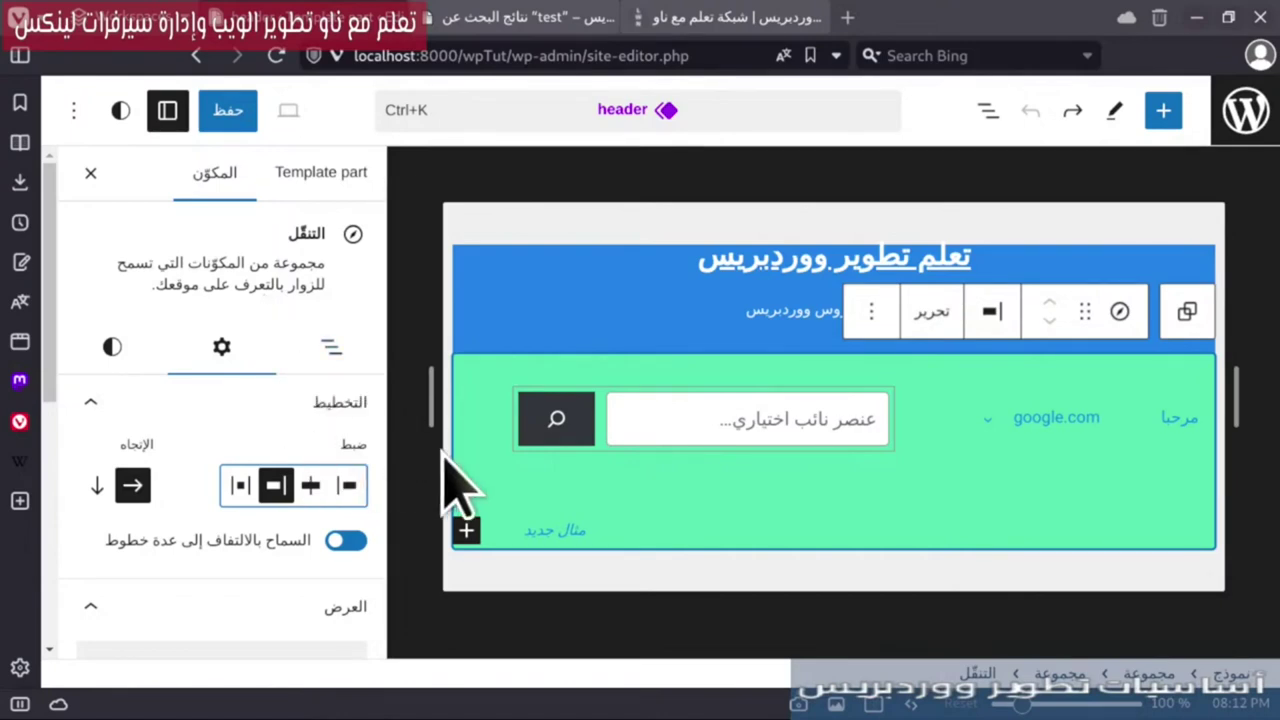
{"action": "left_click", "coordinate": [516, 18]}
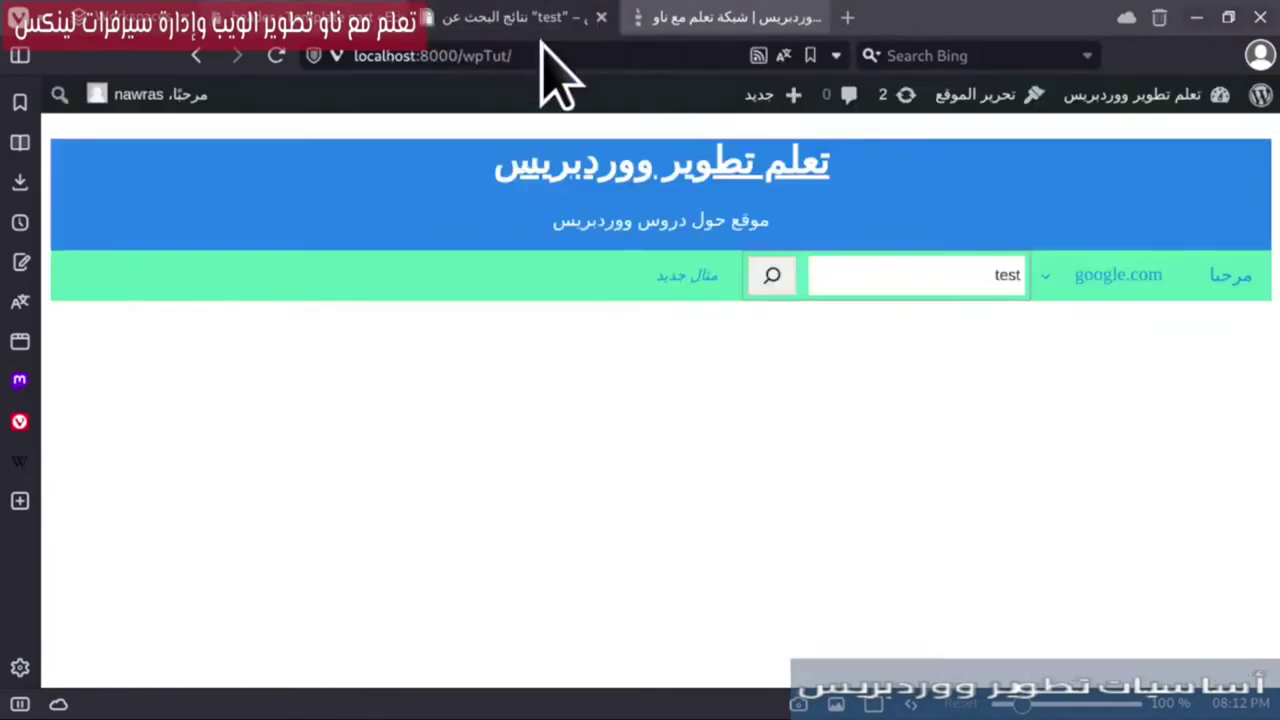
{"action": "right_click", "coordinate": [586, 275]}
{"action": "left_click", "coordinate": [458, 425]}
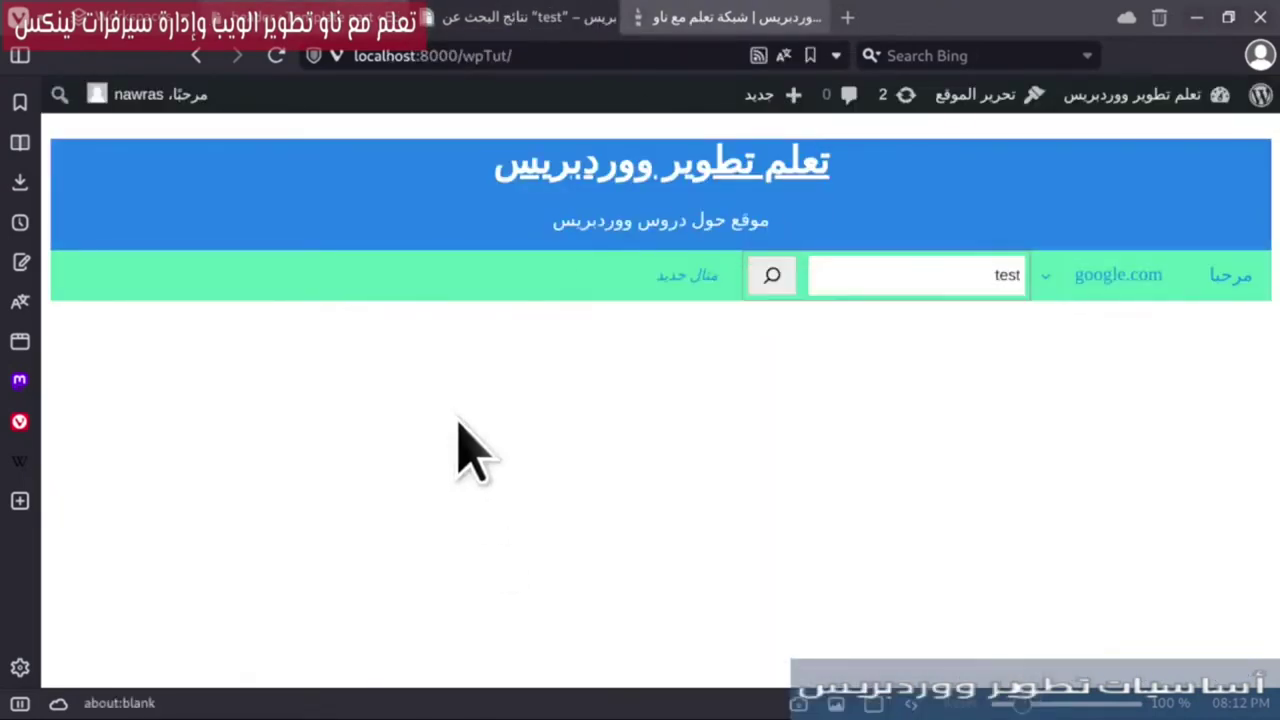
- Reopen test.html in vim in the terminal, and highlight the nav element's wp-block-navigation-is-layout-flex class
{"action": "mouse_move", "coordinate": [0, 0]}
{"action": "left_click", "coordinate": [1040, 655]}
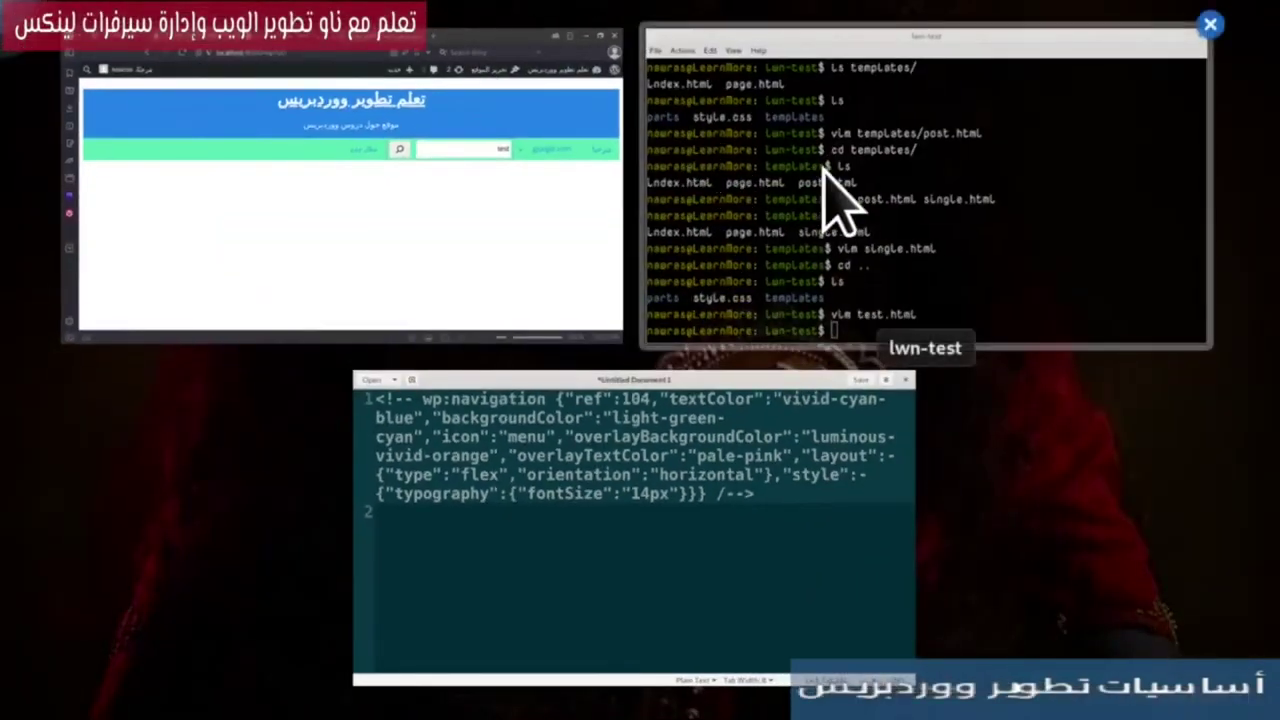
{"action": "left_click", "coordinate": [826, 200]}
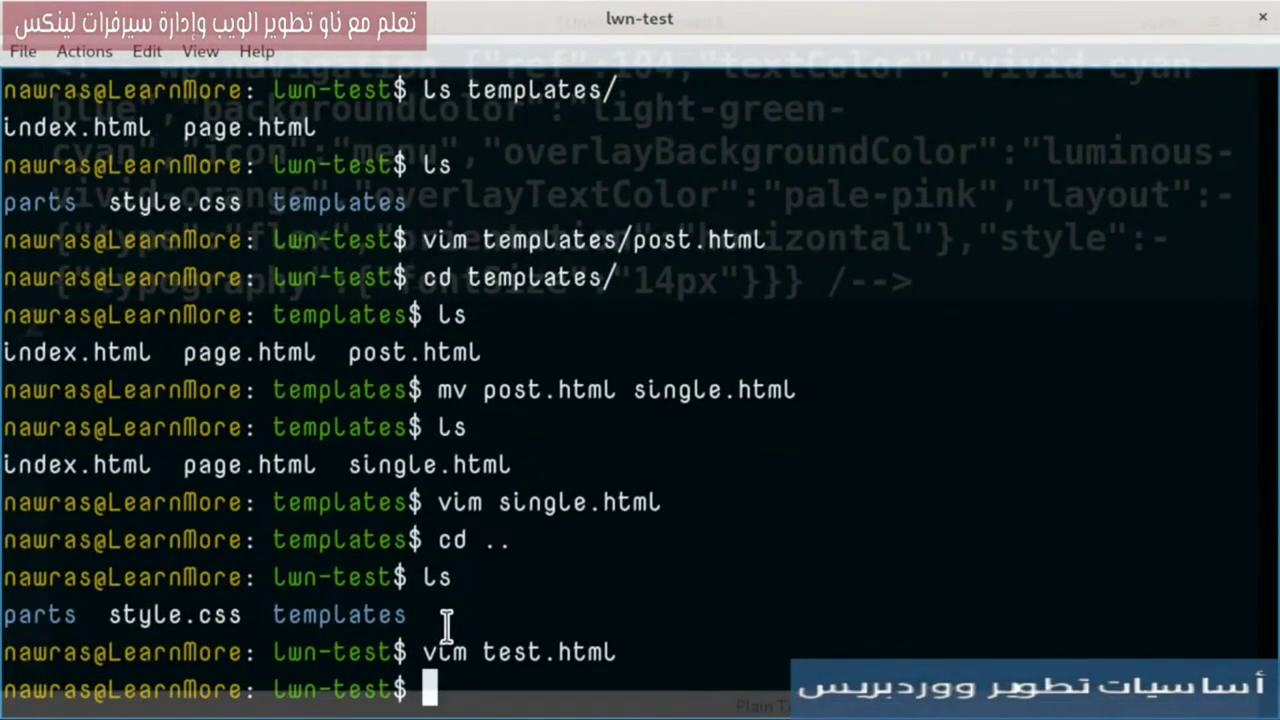
{"action": "key", "text": "Up"}
{"action": "key", "text": "Return"}
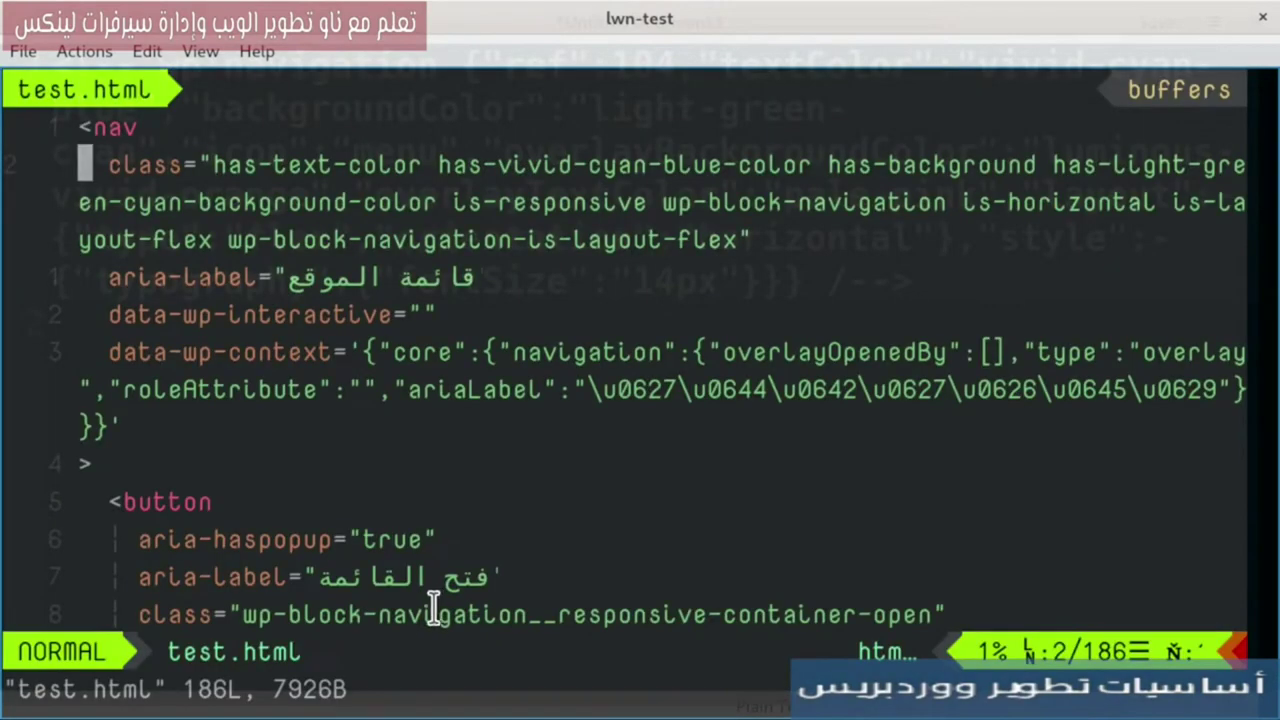
{"action": "left_click_drag", "start_coordinate": [214, 240], "coordinate": [738, 250]}
{"action": "left_click", "coordinate": [414, 262]}
{"action": "left_click_drag", "start_coordinate": [228, 240], "coordinate": [735, 238]}
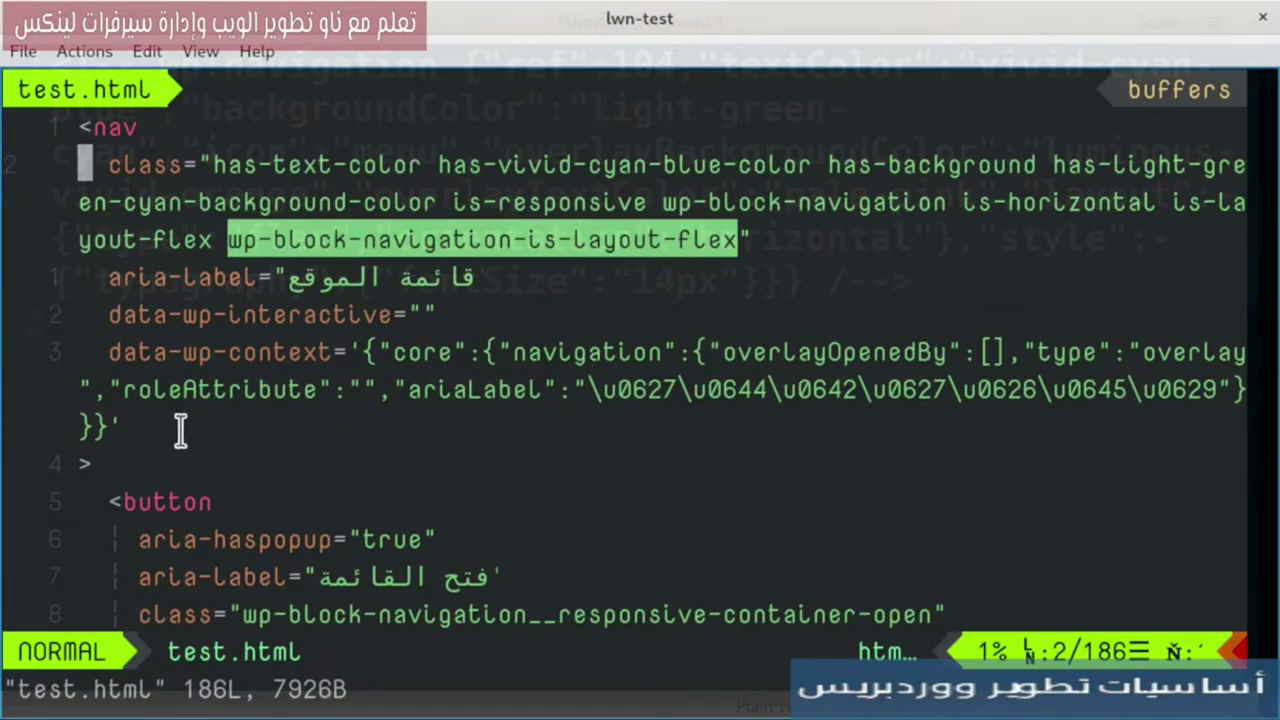
- Return to the header template part in the browser's site editor, and select the Site Header group from the block list view
{"action": "key", "text": "super"}
{"action": "left_click", "coordinate": [366, 294]}
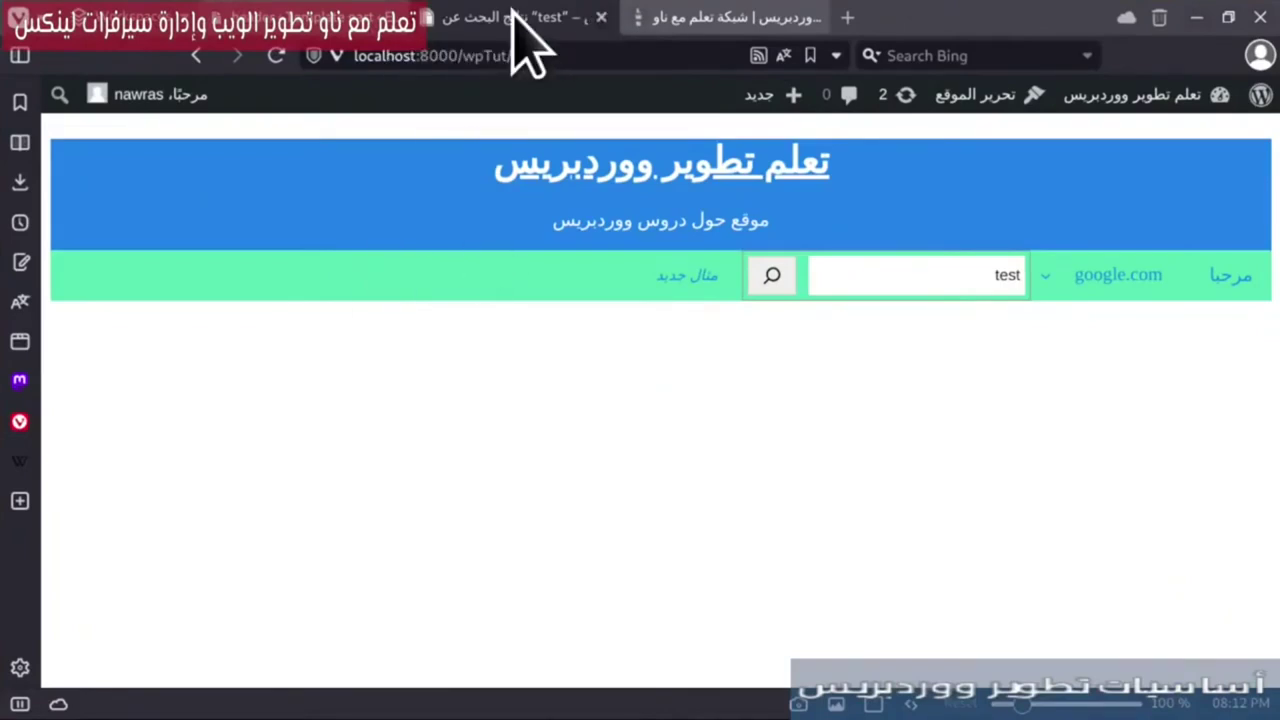
{"action": "left_click", "coordinate": [765, 17]}
{"action": "left_click", "coordinate": [320, 17]}
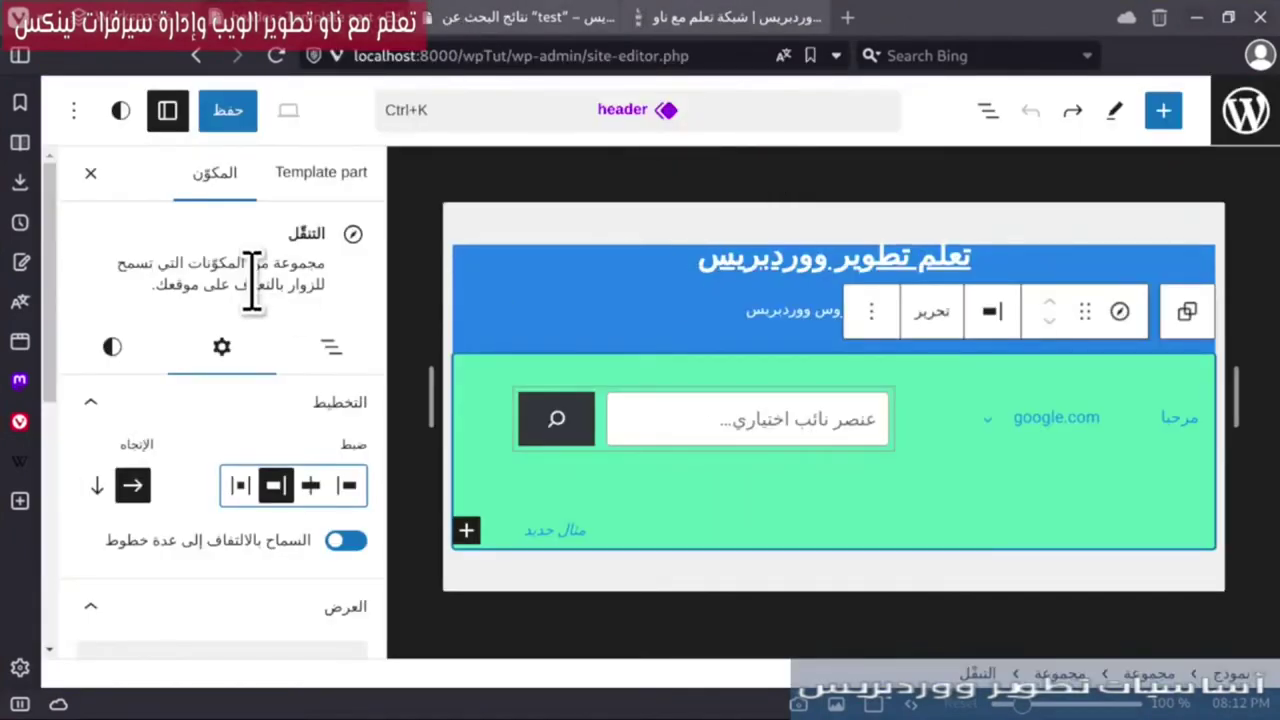
{"action": "left_click", "coordinate": [988, 110]}
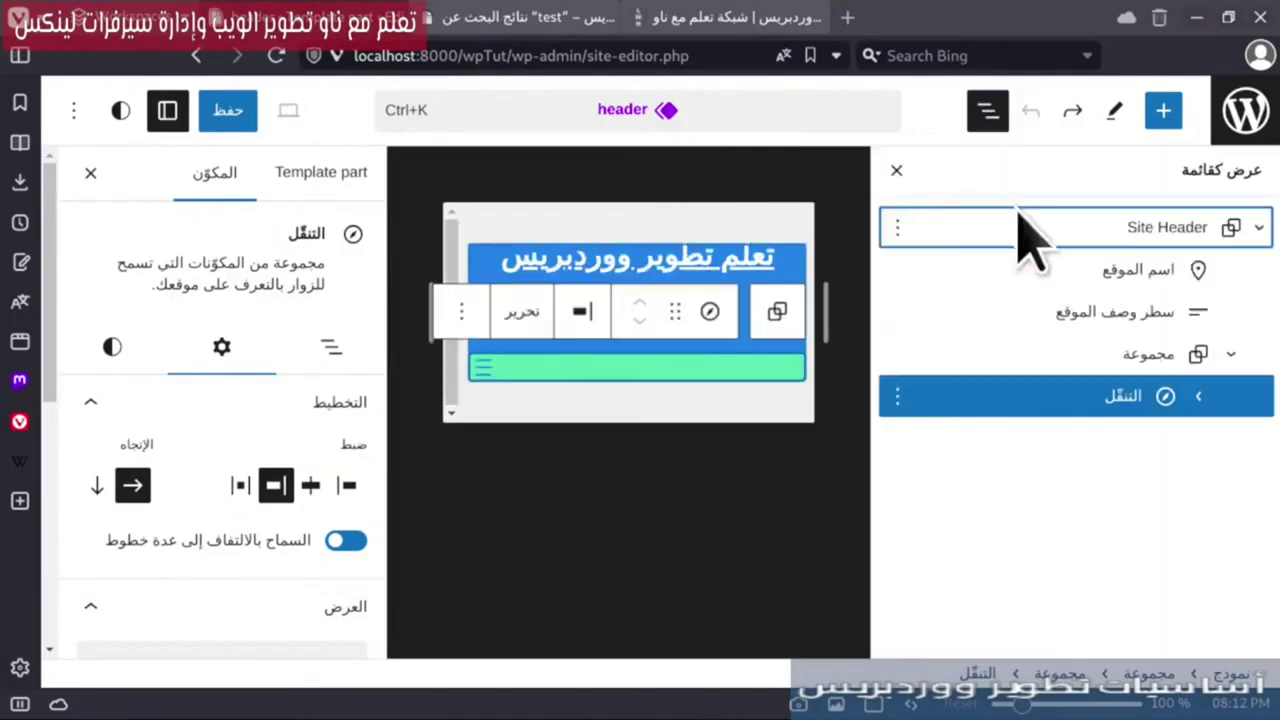
{"action": "left_click", "coordinate": [1130, 232]}
- Examine the Site Header group's advanced settings, including its HTML element and additional CSS class
{"action": "scroll", "coordinate": [255, 400], "scroll_direction": "down", "scroll_amount": 3}
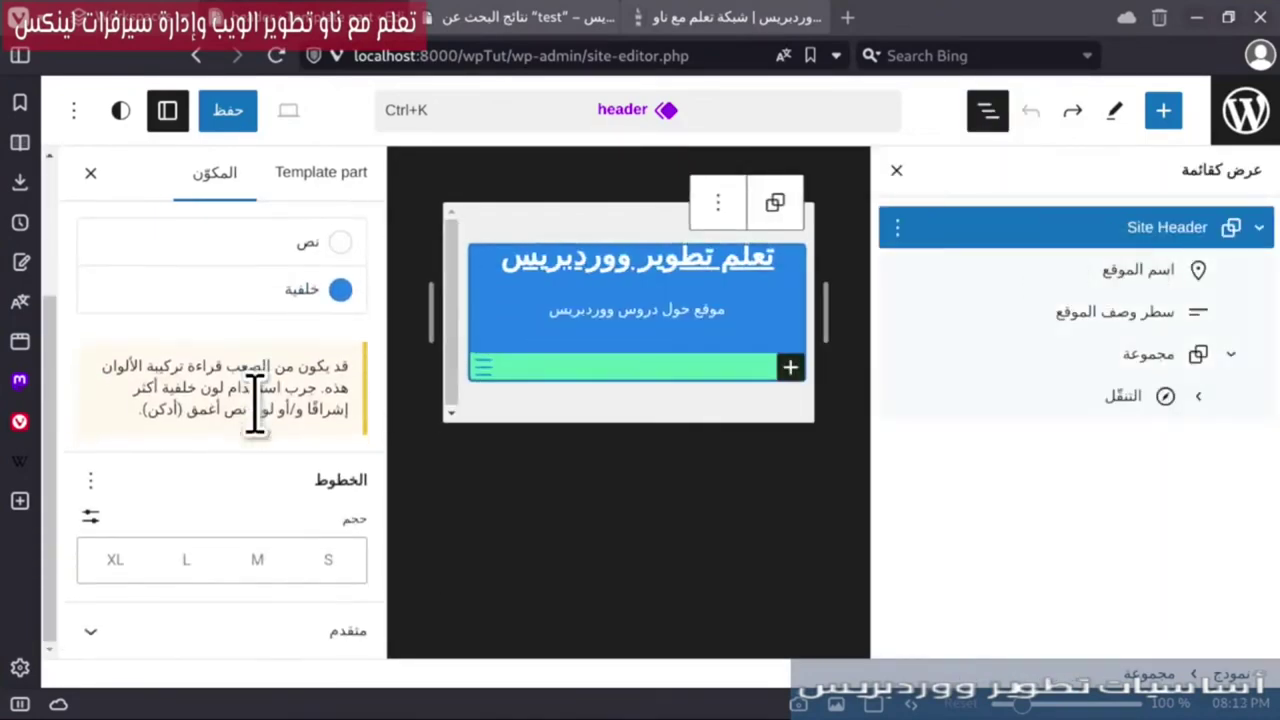
{"action": "left_click", "coordinate": [266, 640]}
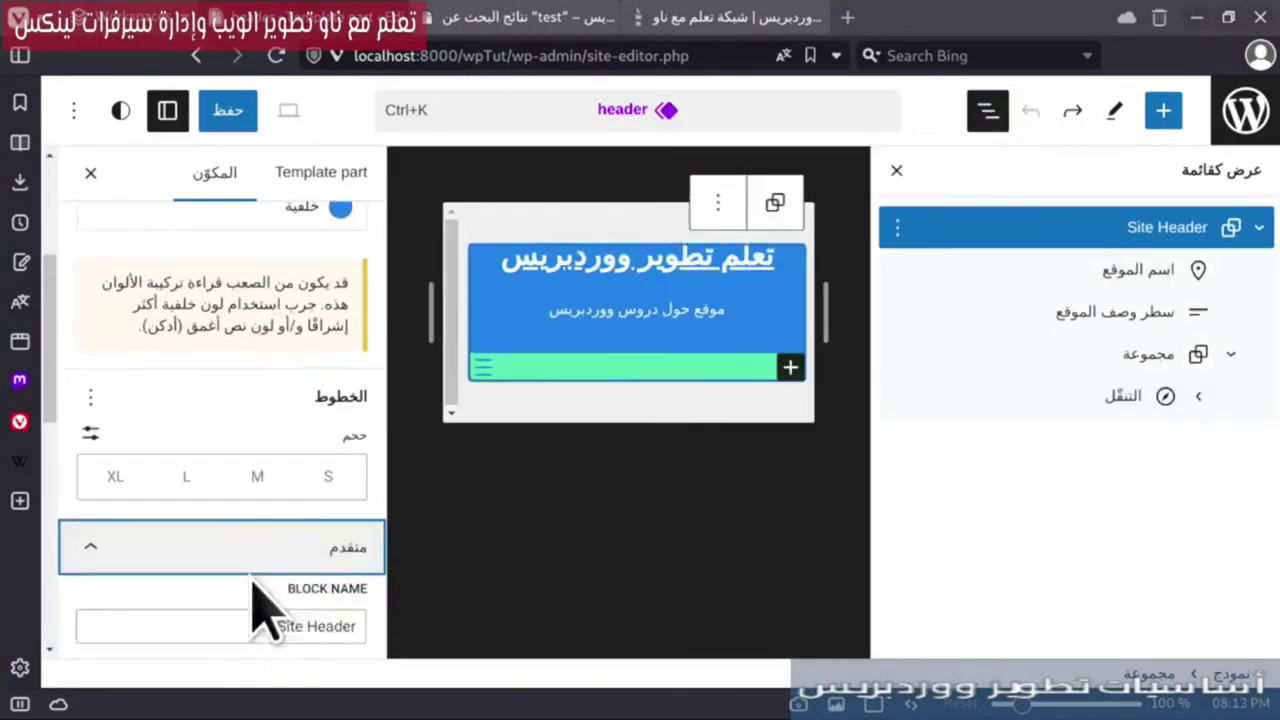
{"action": "scroll", "coordinate": [200, 529], "scroll_direction": "down", "scroll_amount": 5}
{"action": "scroll", "coordinate": [189, 449], "scroll_direction": "up", "scroll_amount": 2}
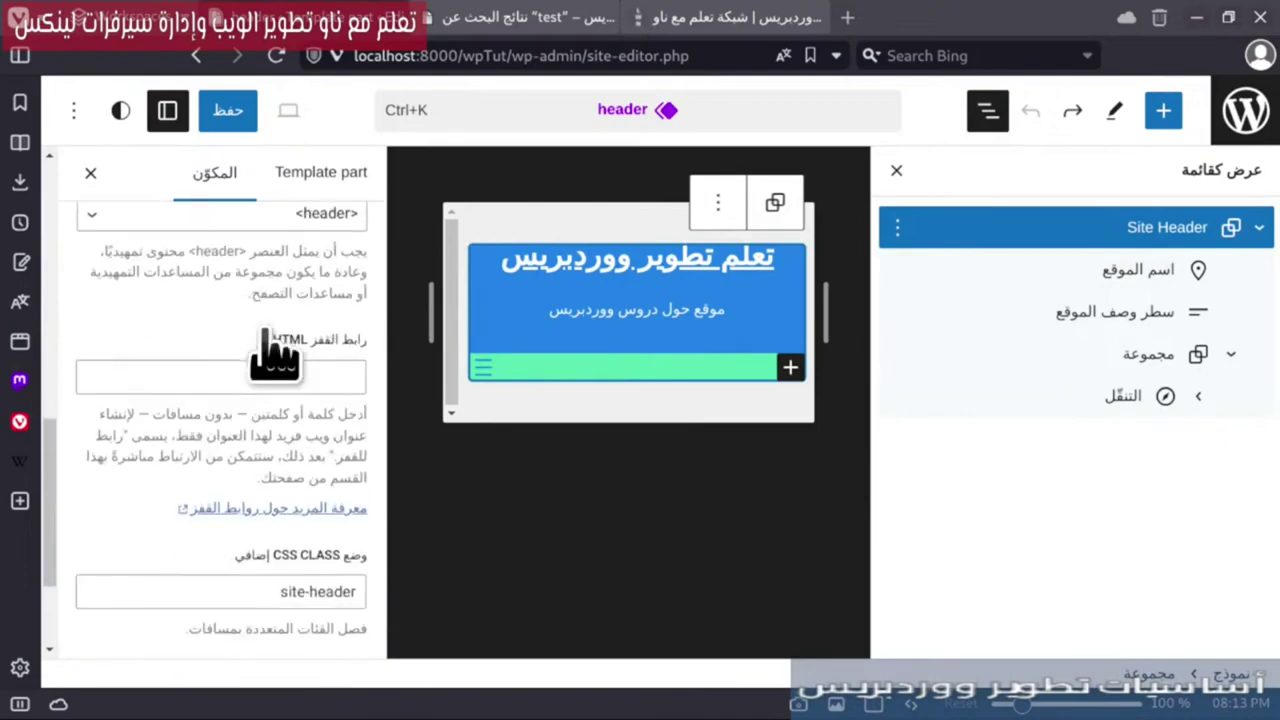
{"action": "scroll", "coordinate": [240, 555], "scroll_direction": "down", "scroll_amount": 2}
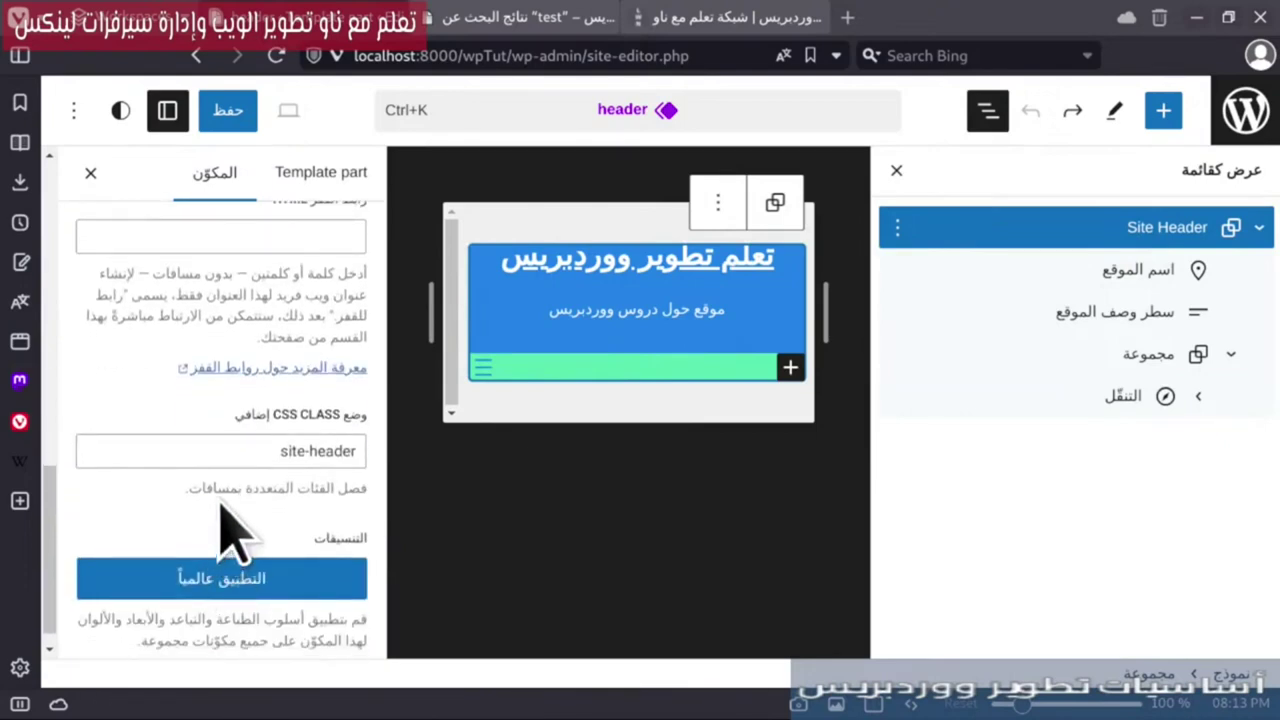
{"action": "left_click", "coordinate": [209, 458]}
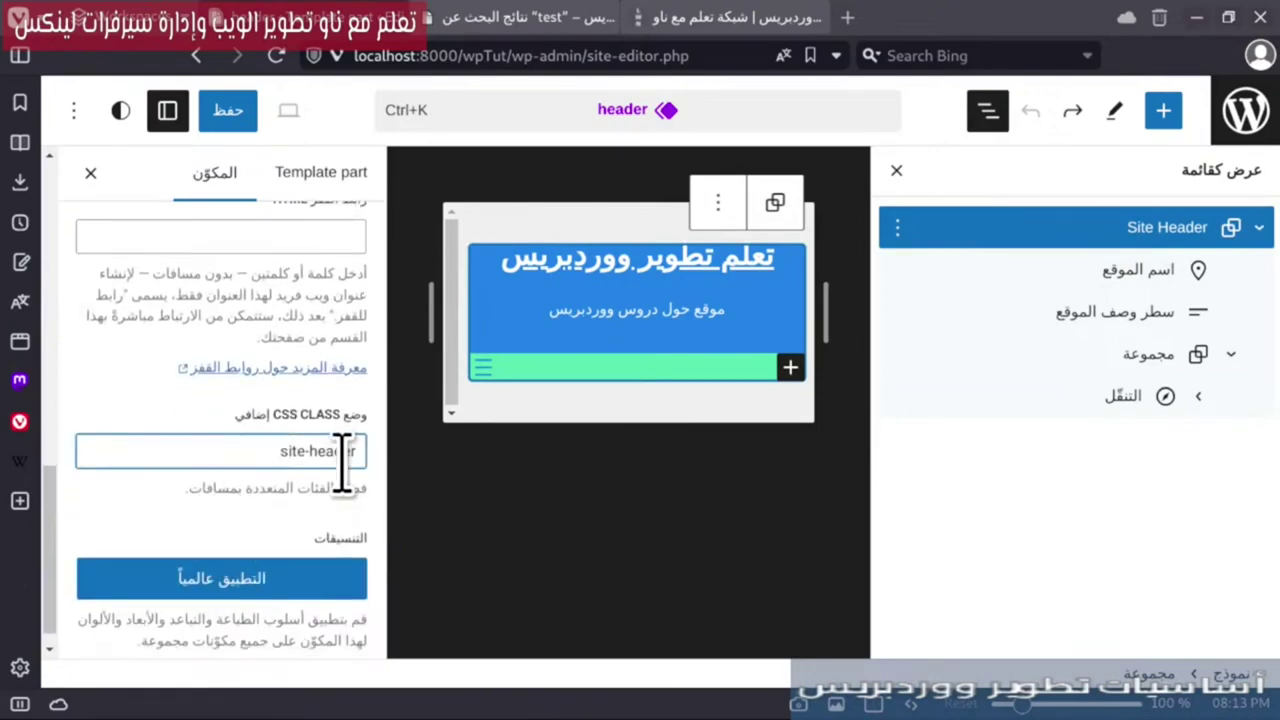
{"action": "left_click_drag", "start_coordinate": [345, 455], "coordinate": [302, 460]}
{"action": "left_click", "coordinate": [287, 450]}
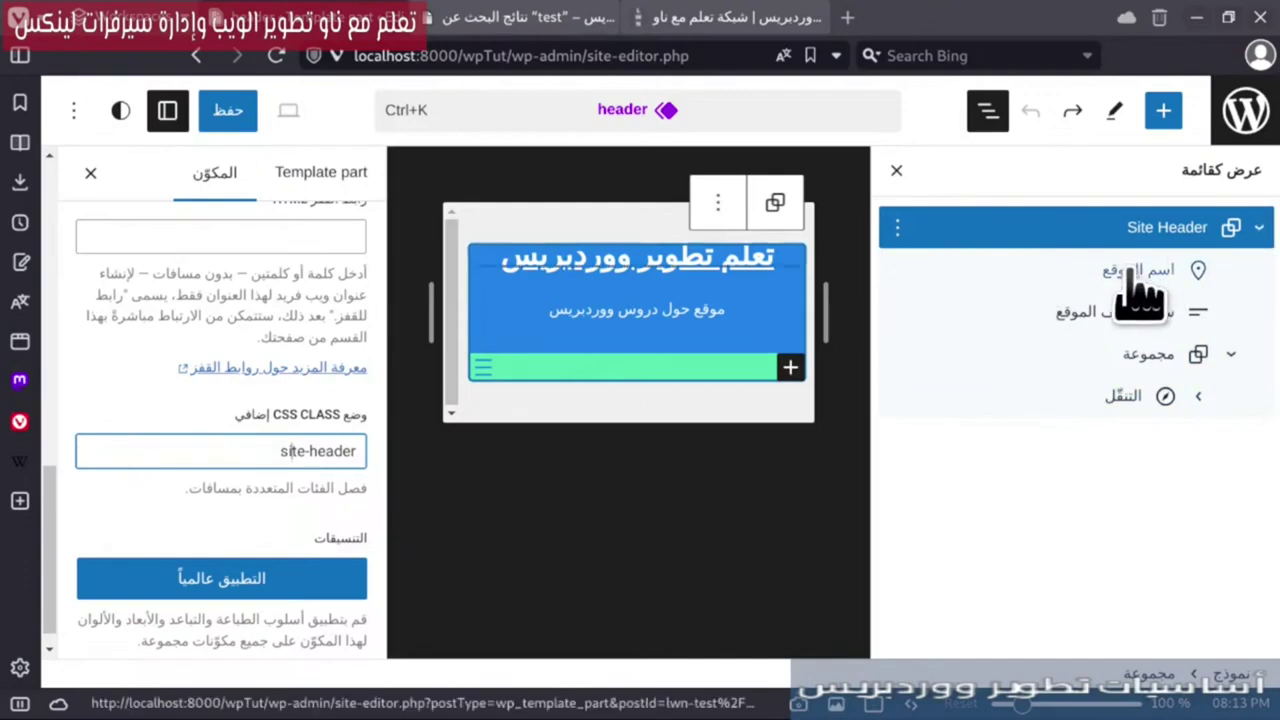
- Give the Navigation block the additional CSS class header-navigation, and save the header template part
{"action": "left_click", "coordinate": [1080, 395]}
{"action": "left_click", "coordinate": [222, 346]}
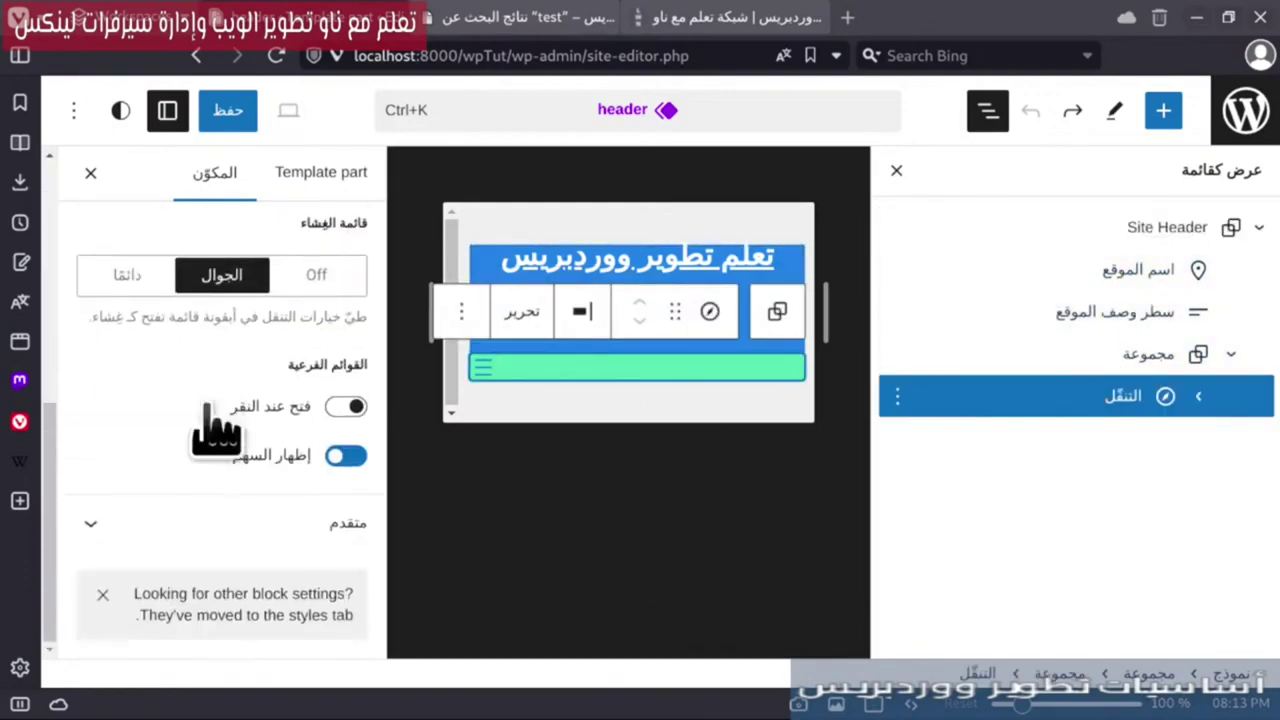
{"action": "left_click", "coordinate": [240, 528]}
{"action": "scroll", "coordinate": [225, 540], "scroll_direction": "down", "scroll_amount": 5}
{"action": "scroll", "coordinate": [222, 500], "scroll_direction": "up", "scroll_amount": 3}
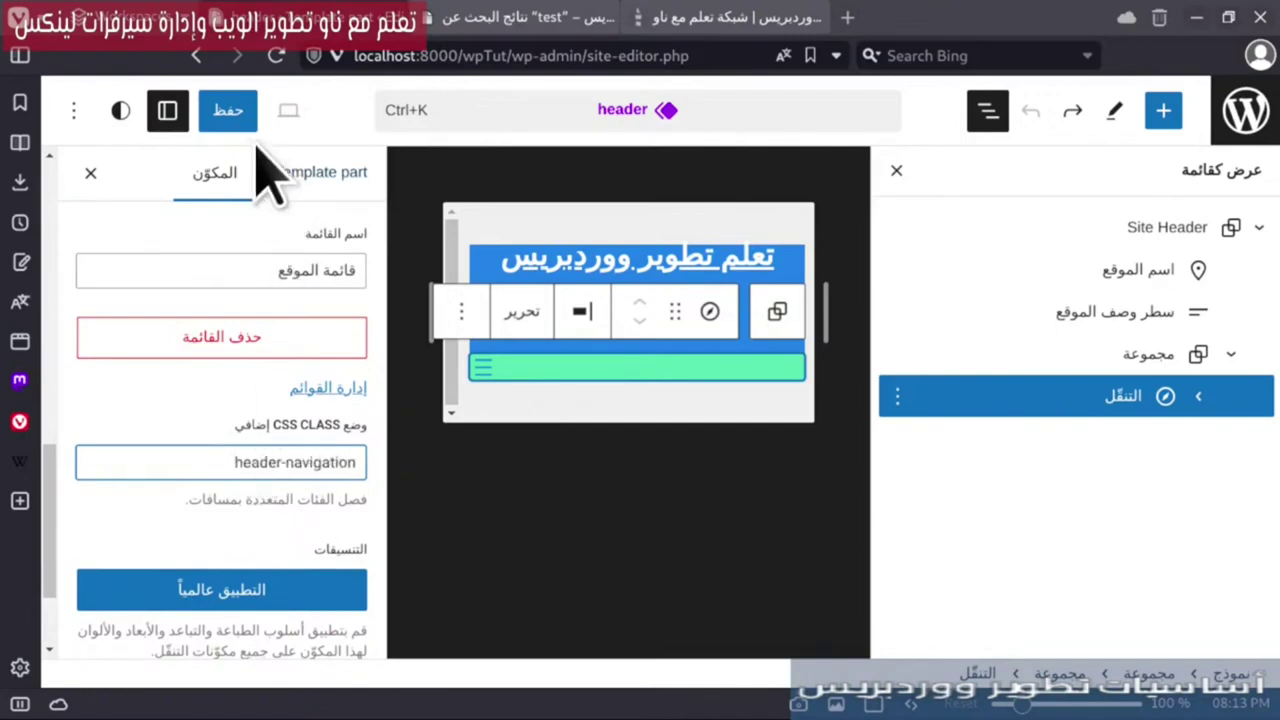
{"action": "left_click", "coordinate": [226, 112]}
{"action": "left_click", "coordinate": [230, 118]}
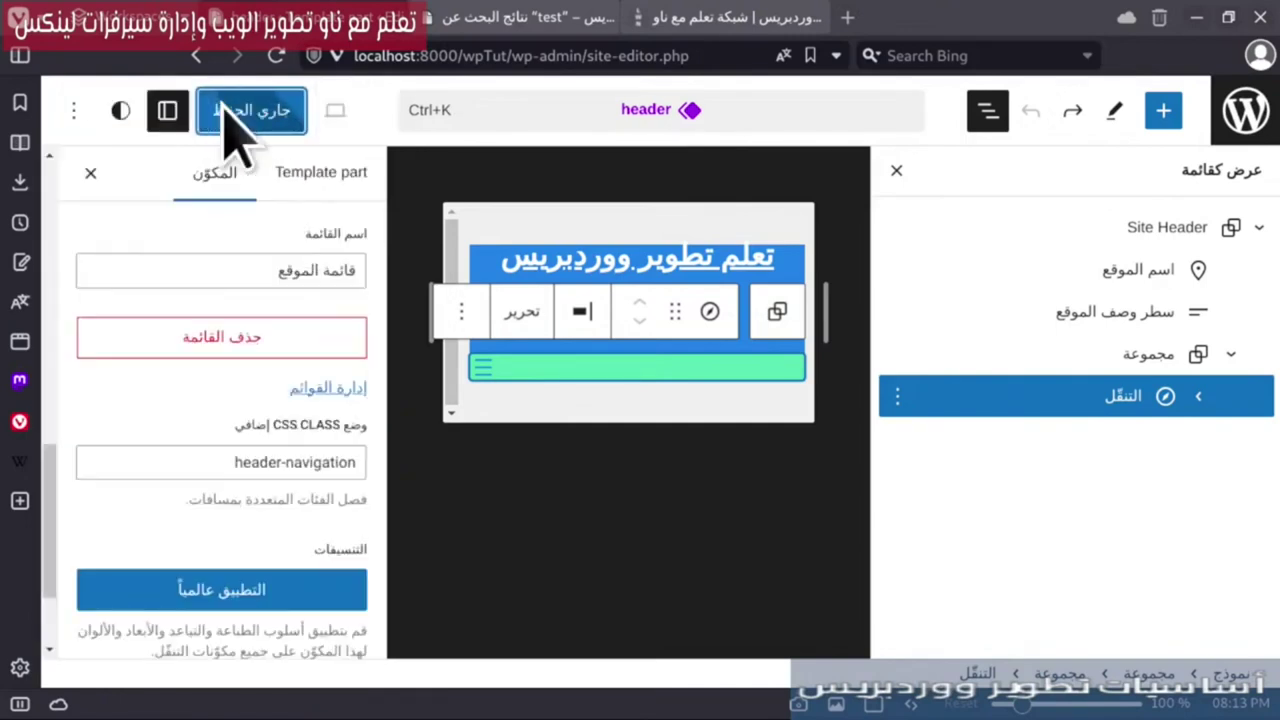
- Reload the site's page, and inspect the header menu's nav element in the developer tools
{"action": "left_click", "coordinate": [530, 18]}
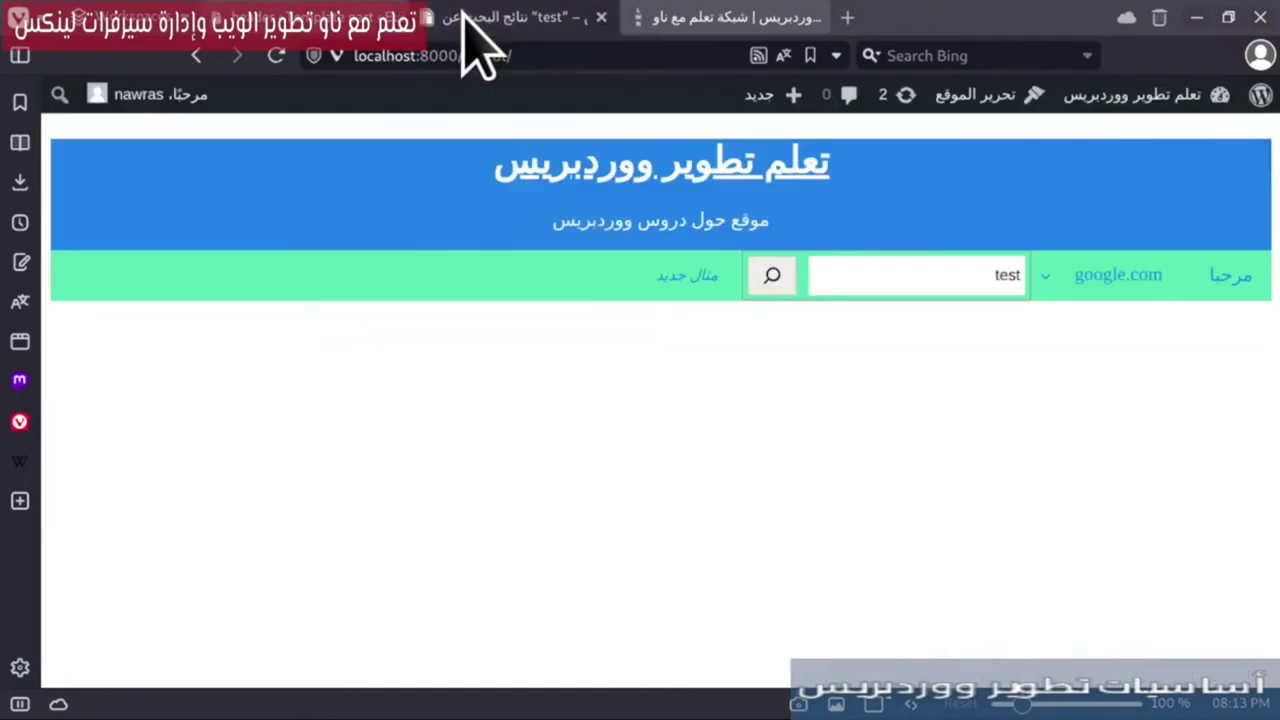
{"action": "left_click", "coordinate": [276, 55]}
{"action": "right_click", "coordinate": [764, 270]}
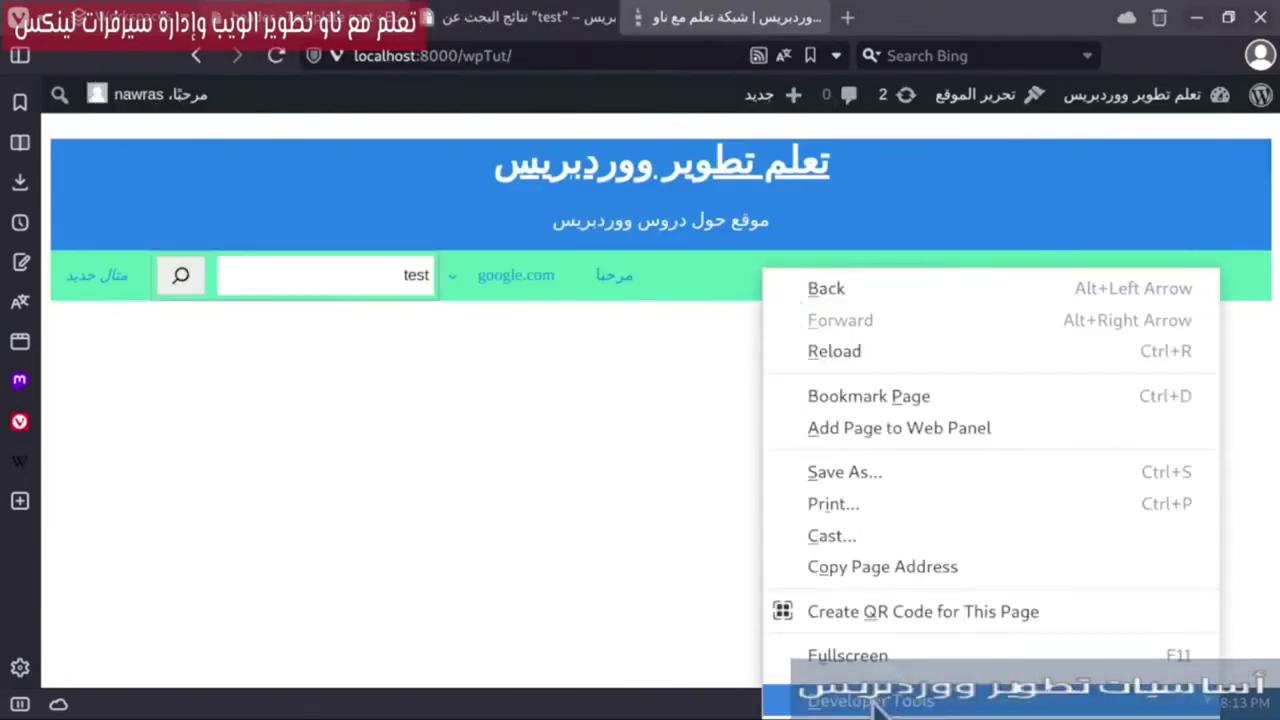
{"action": "mouse_move", "coordinate": [860, 700]}
{"action": "left_click", "coordinate": [646, 697]}
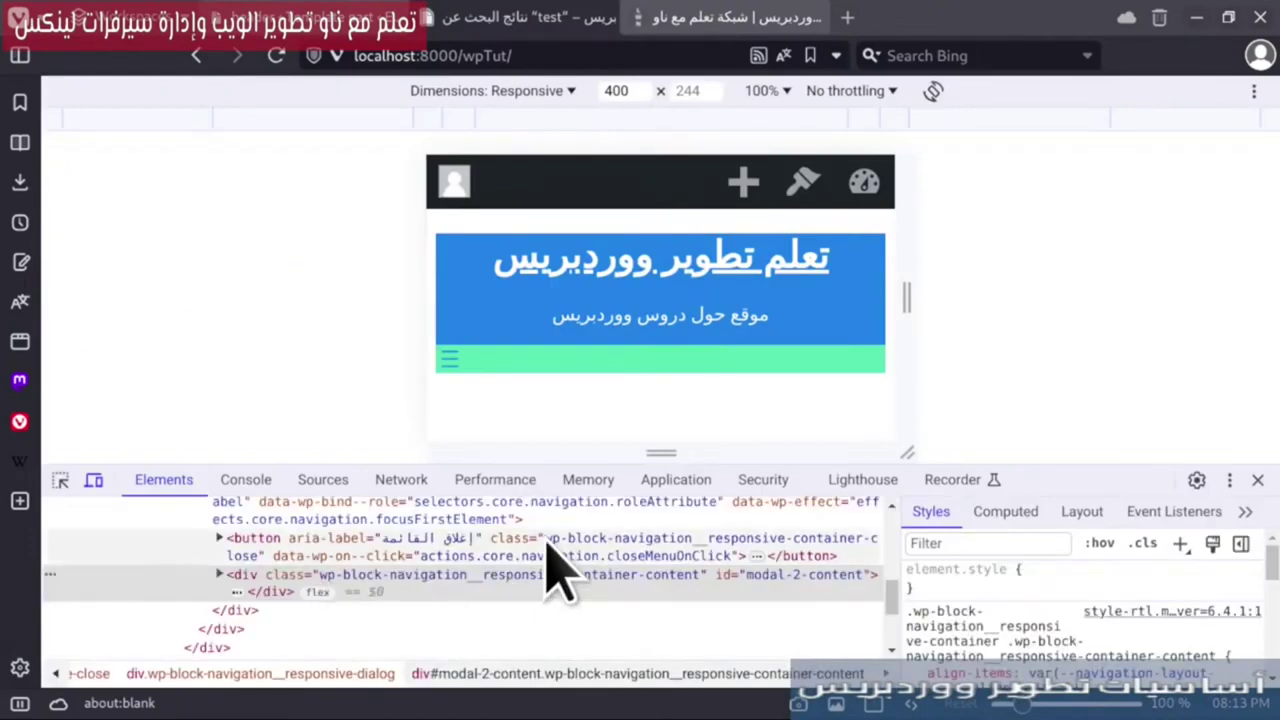
{"action": "scroll", "coordinate": [425, 590], "scroll_direction": "up", "scroll_amount": 3}
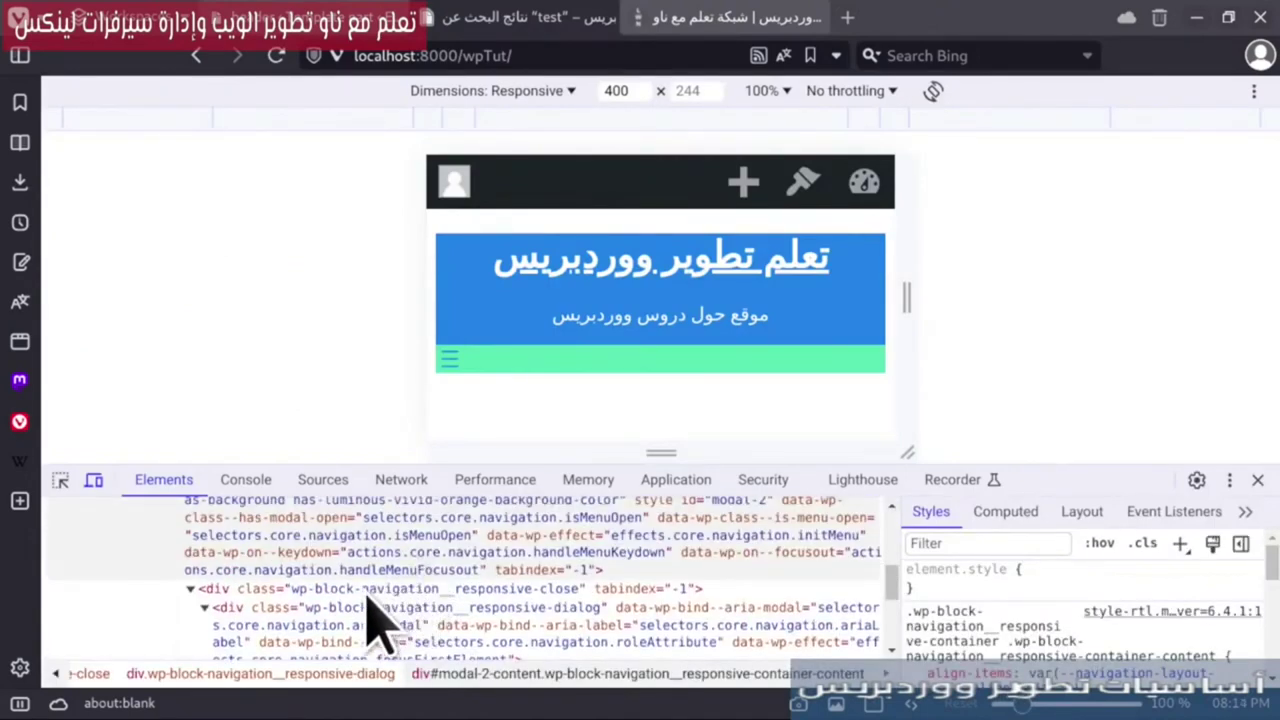
{"action": "scroll", "coordinate": [371, 614], "scroll_direction": "up", "scroll_amount": 5}
{"action": "left_click", "coordinate": [228, 625]}
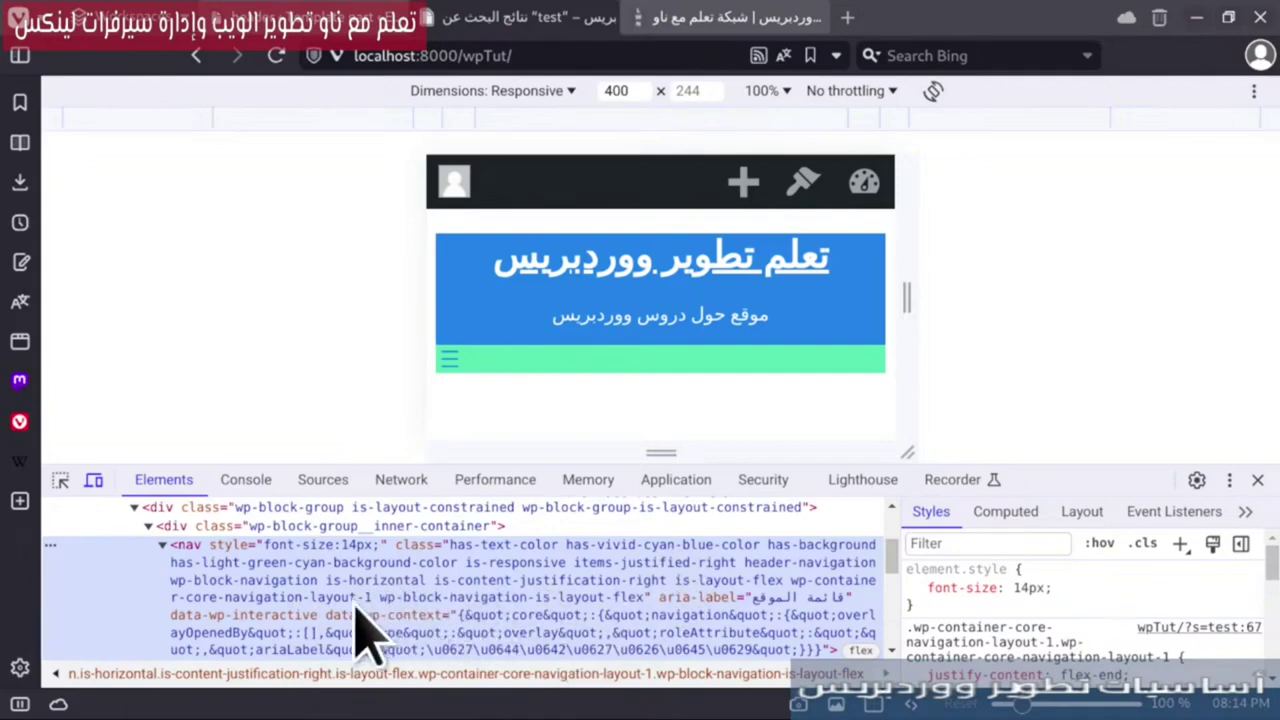
- Turn off device emulation, compare the nav element's class attribute with the editor's header-navigation class, and close the developer tools
{"action": "left_click", "coordinate": [93, 480]}
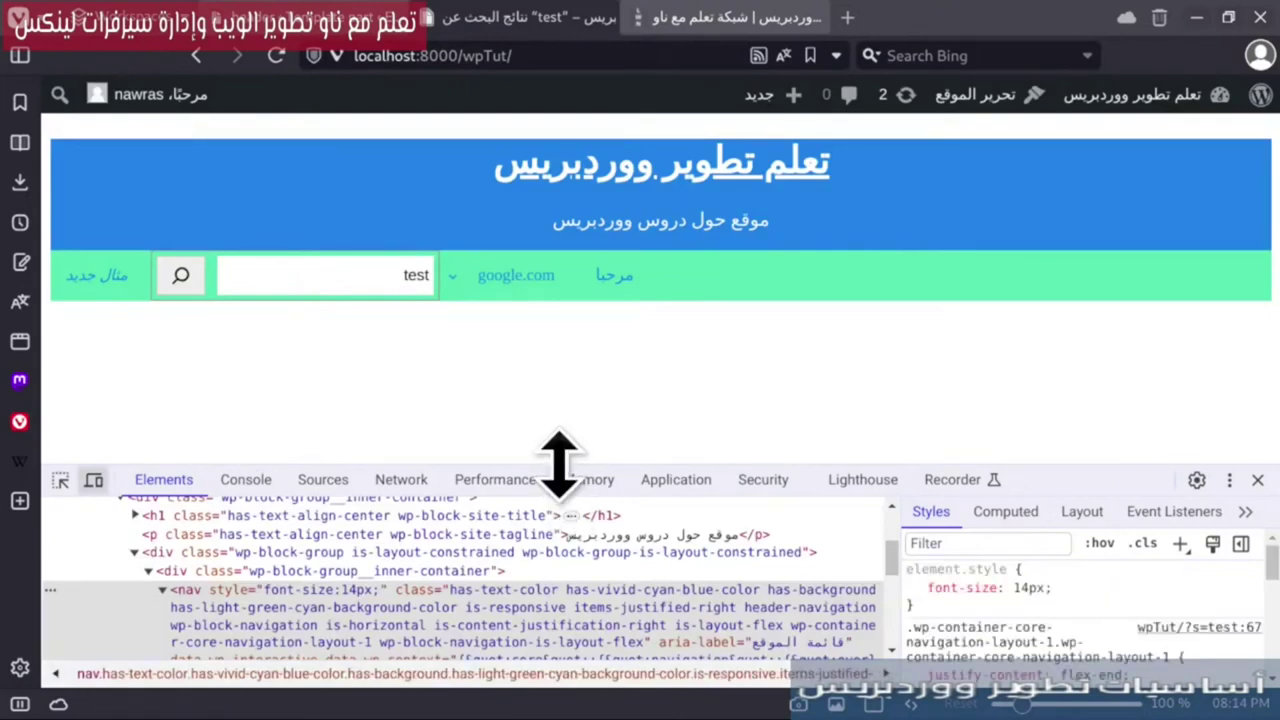
{"action": "left_click_drag", "start_coordinate": [560, 466], "coordinate": [530, 297]}
{"action": "left_click", "coordinate": [345, 17]}
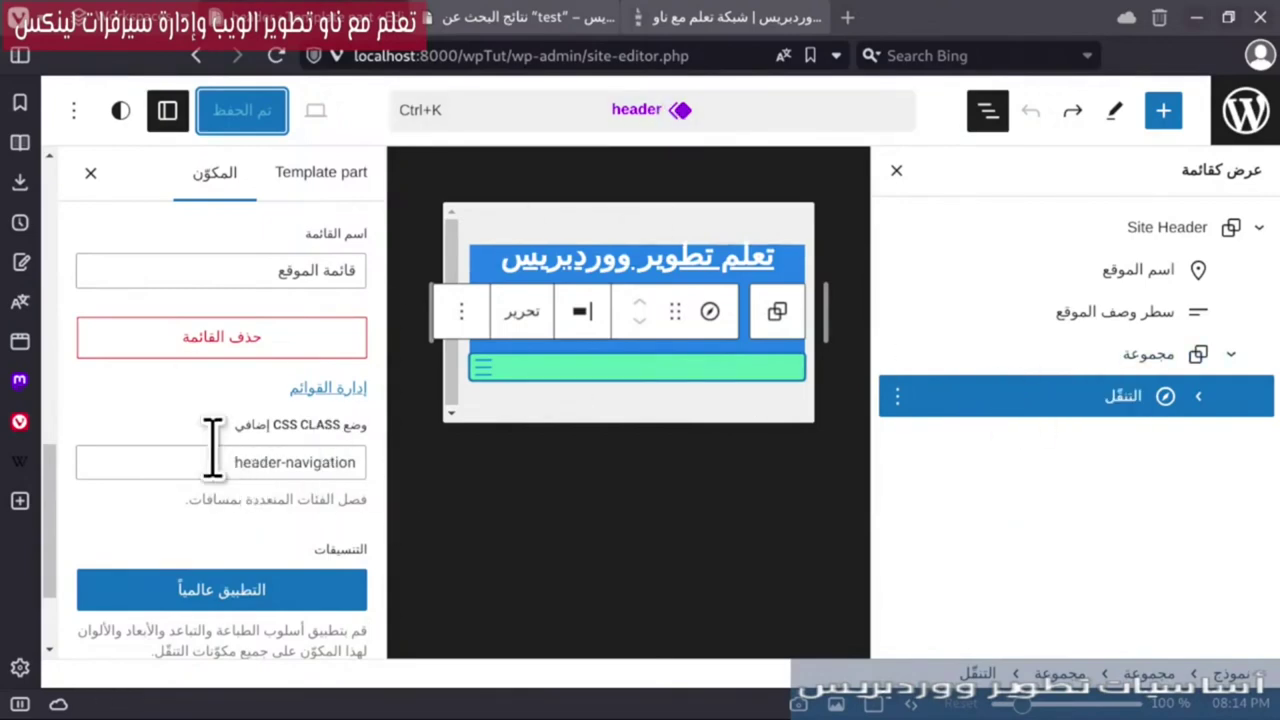
{"action": "left_click", "coordinate": [720, 18]}
{"action": "left_click", "coordinate": [503, 18]}
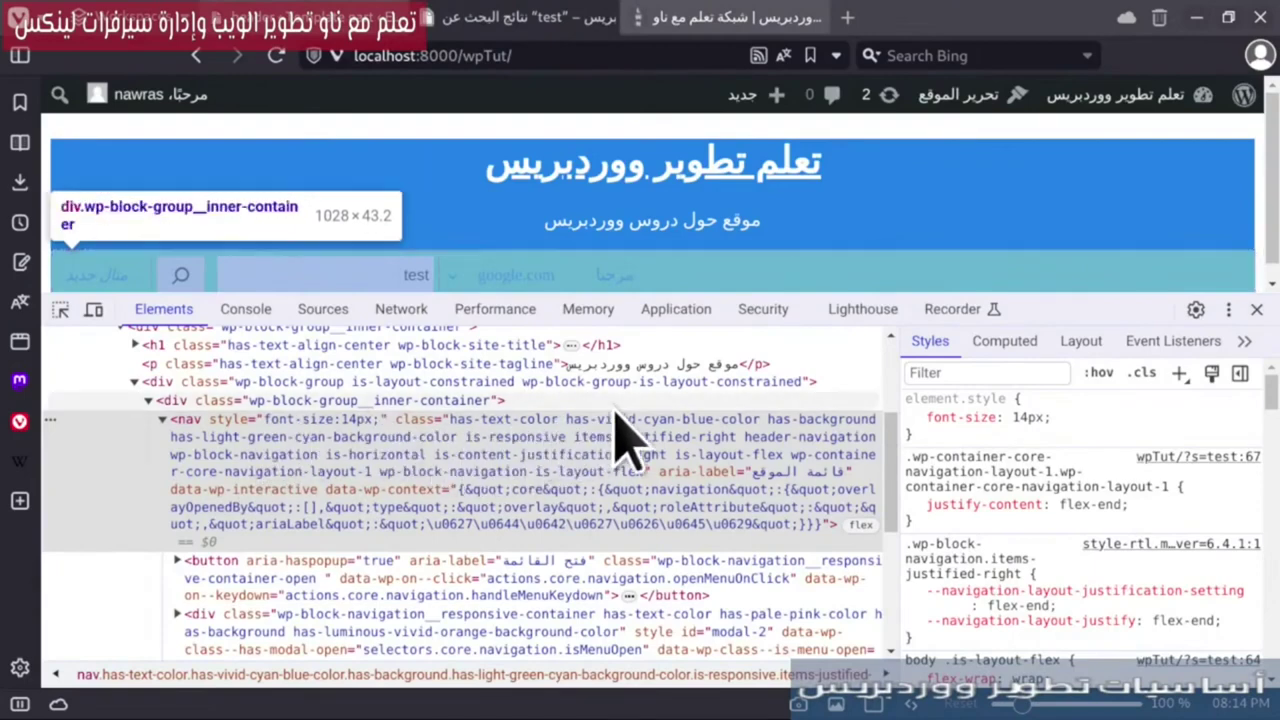
{"action": "left_click", "coordinate": [757, 470]}
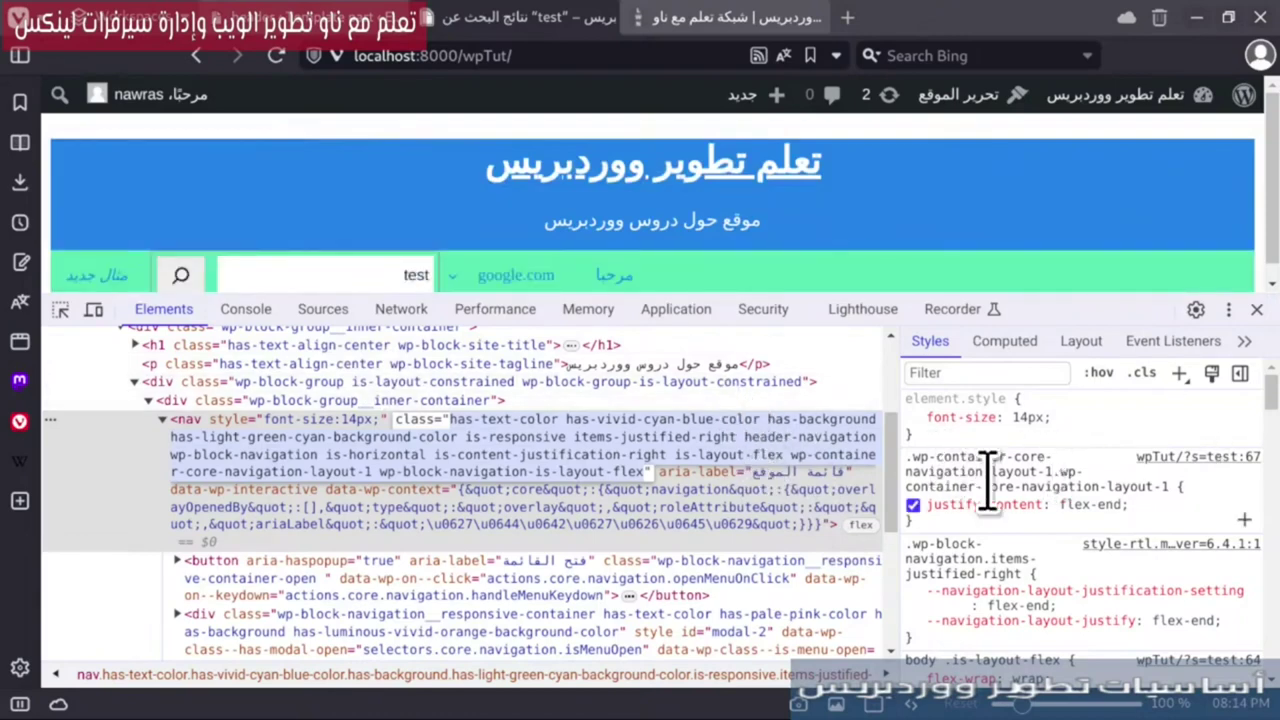
{"action": "left_click", "coordinate": [1257, 310]}
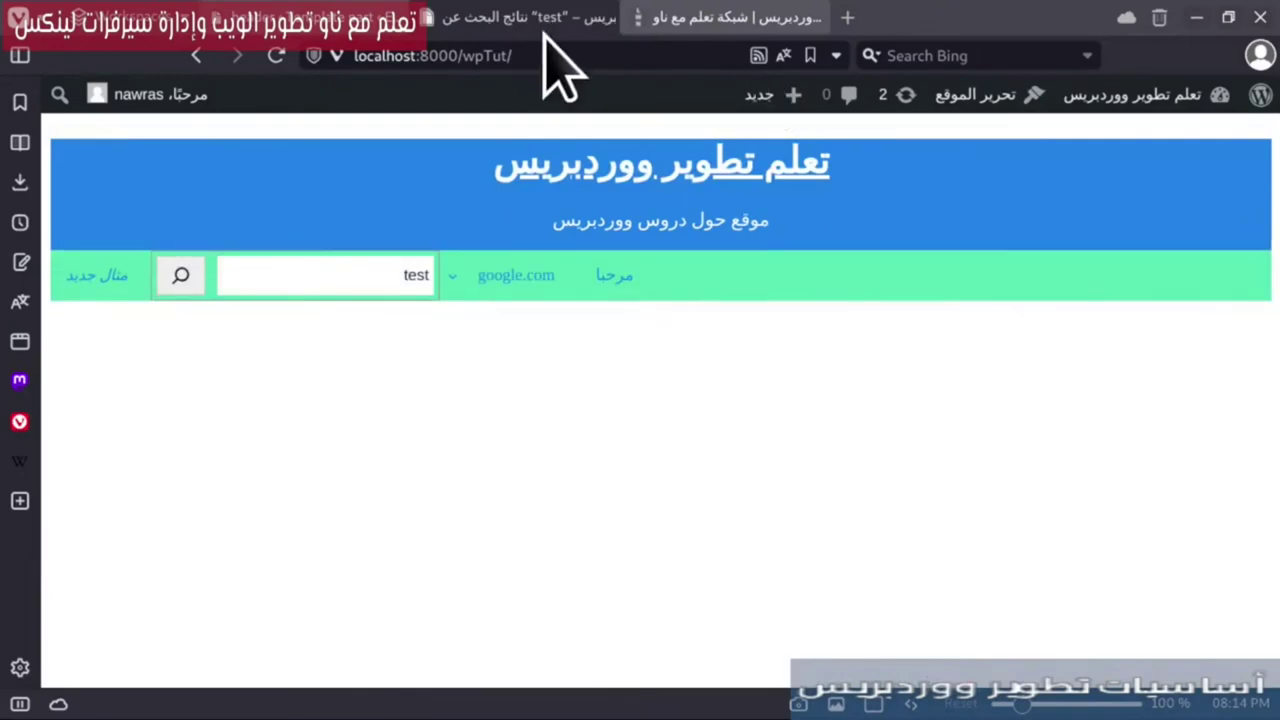
- Switch to the terminal to quit vim on test.html, and list the lwn-test folder's files
{"action": "mouse_move", "coordinate": [2, 2]}
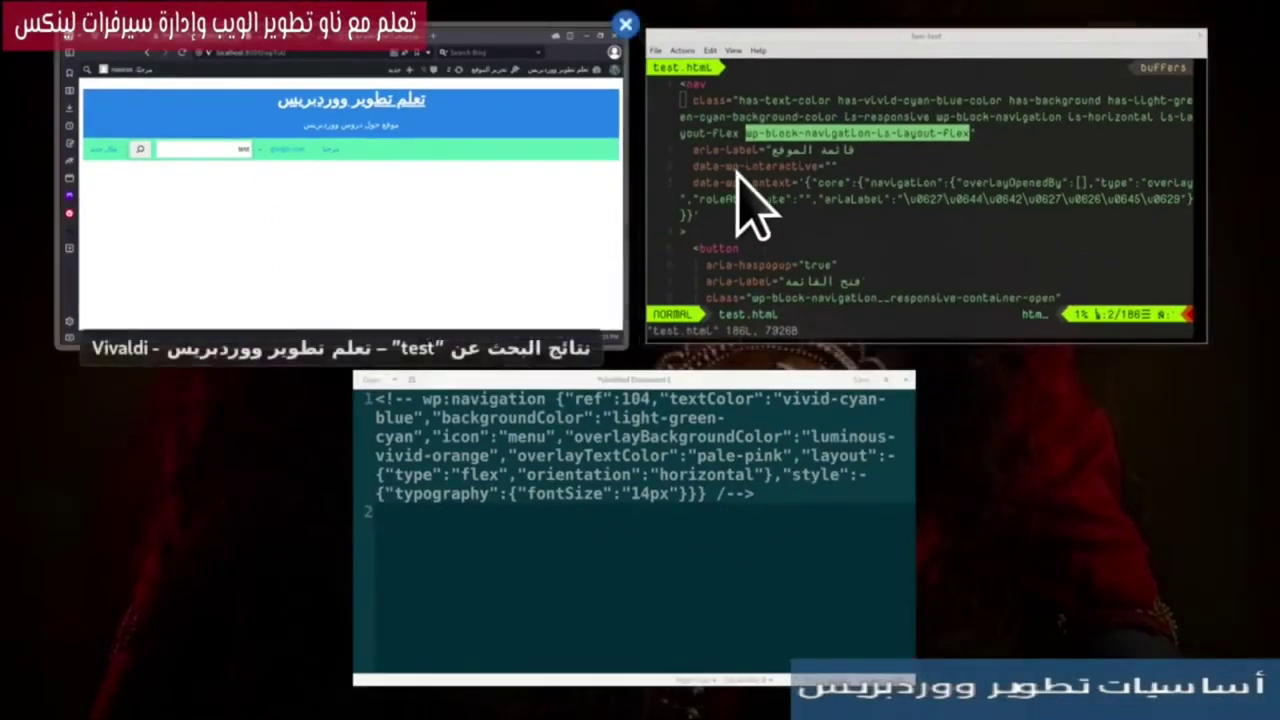
{"action": "left_click", "coordinate": [738, 172]}
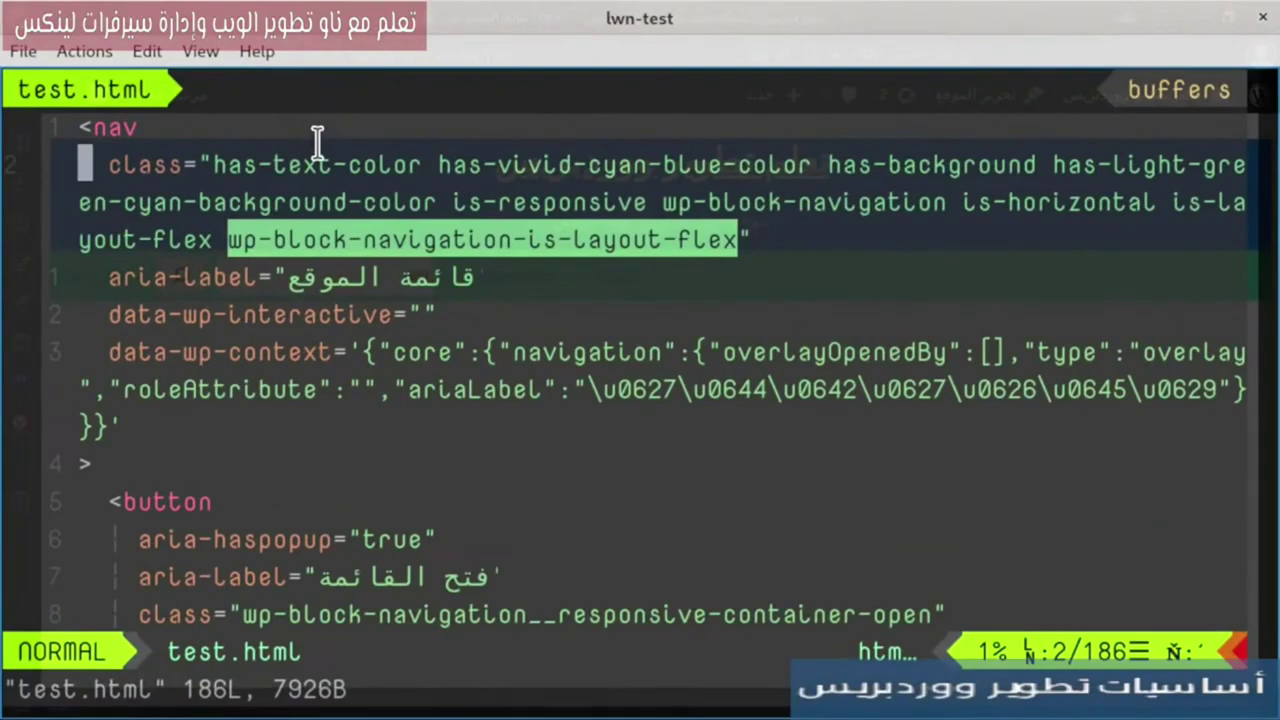
{"action": "type", "text": ":q"}
{"action": "key", "text": "Return"}
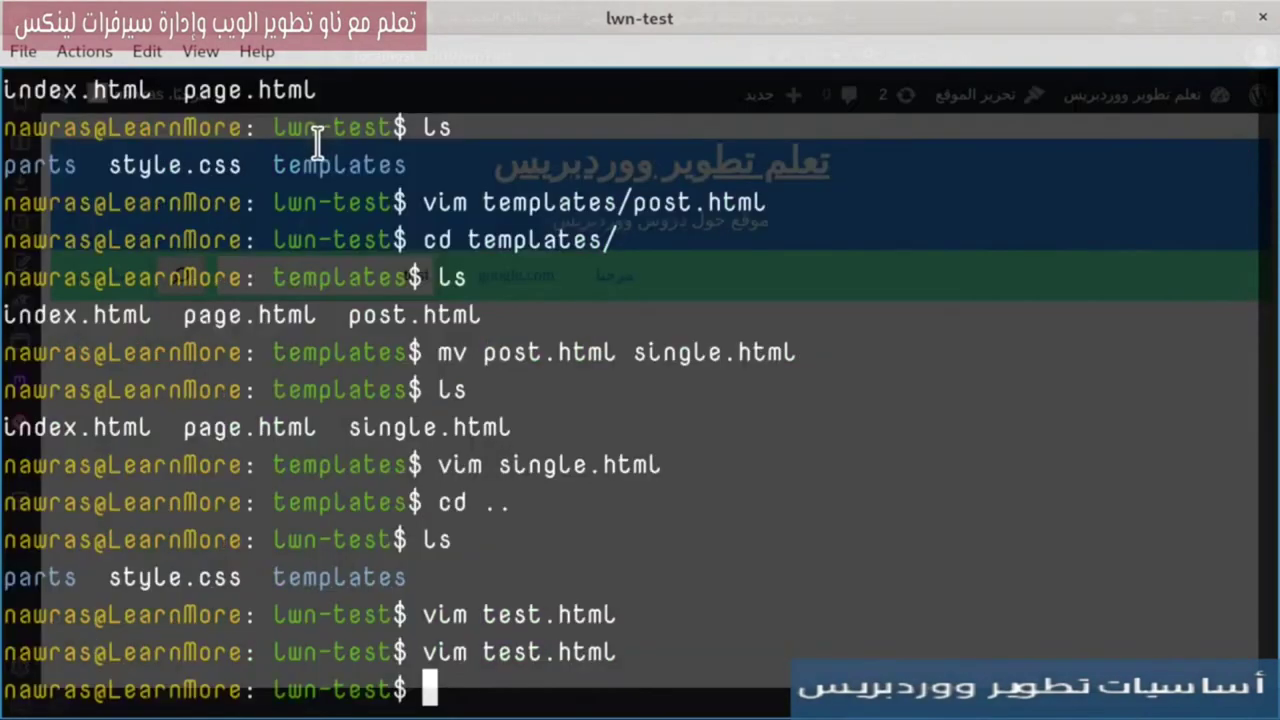
{"action": "type", "text": "ls"}
{"action": "key", "text": "Return"}
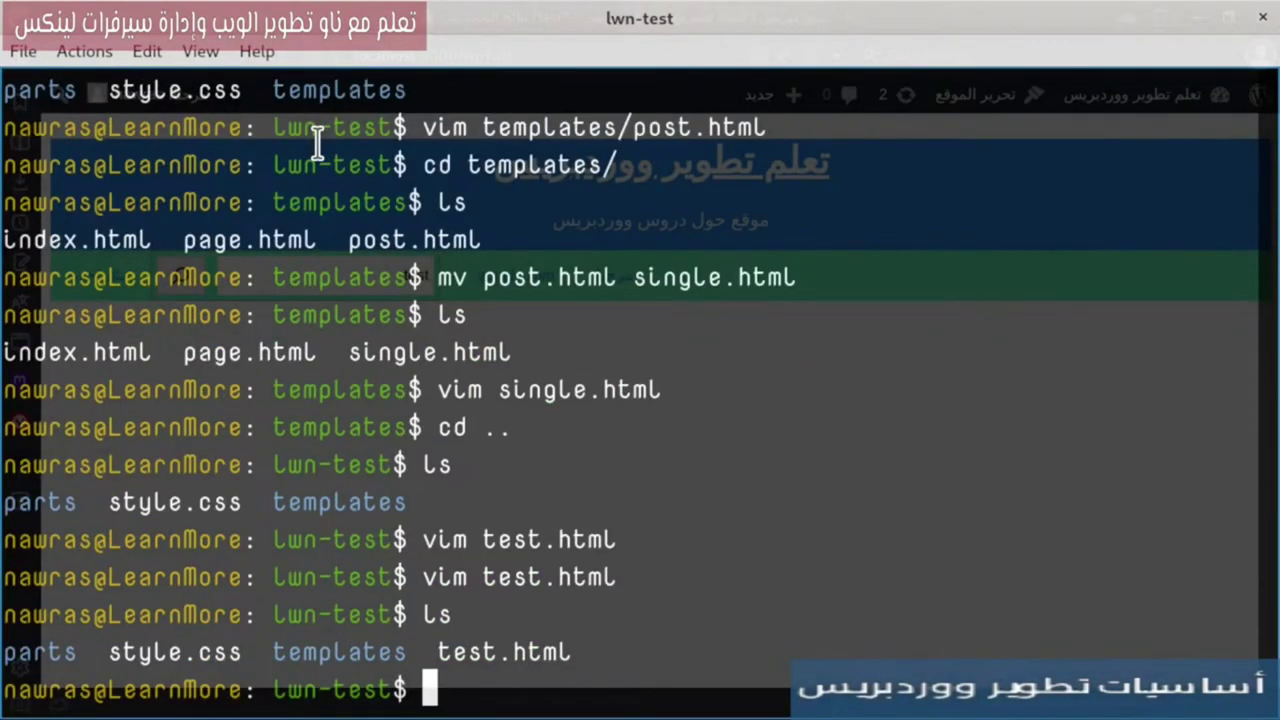